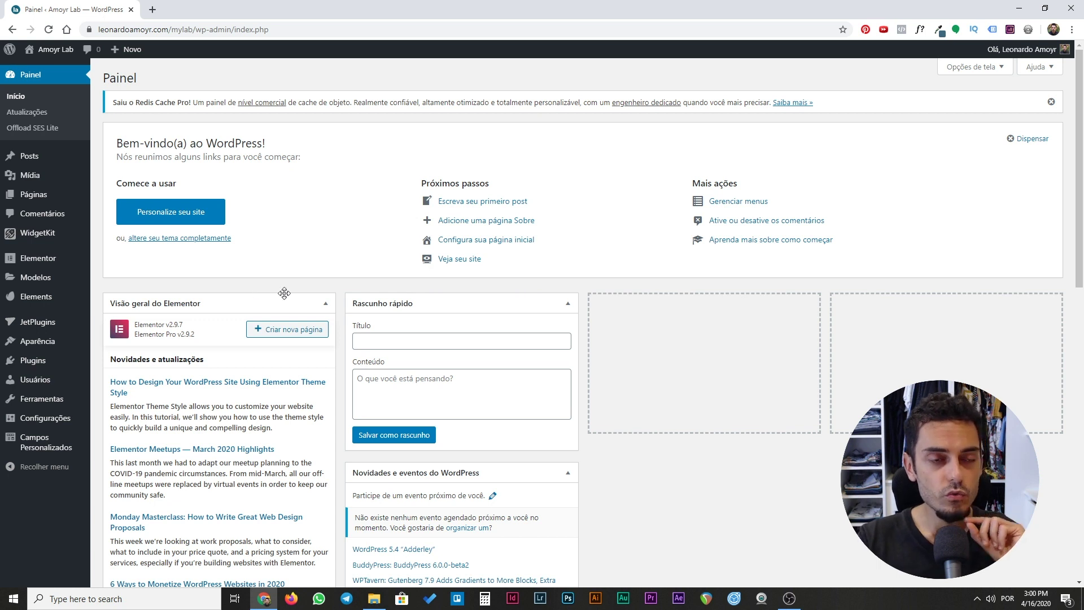
# View the site's public home page in a separate tab, then close it to return to the dashboard.
pyautogui.moveTo(15, 376)
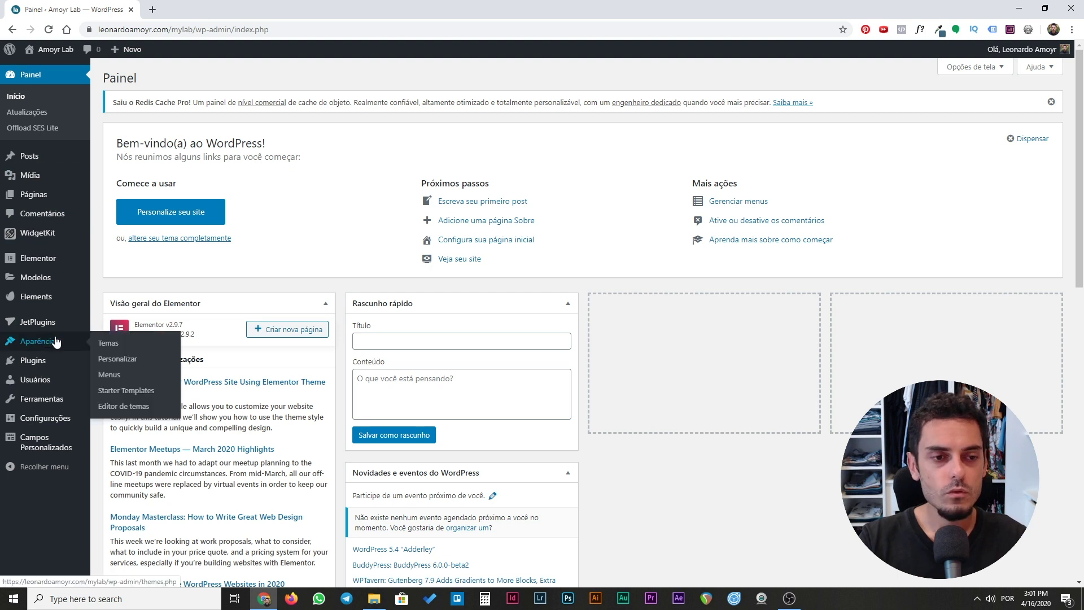
pyautogui.moveTo(68, 369)
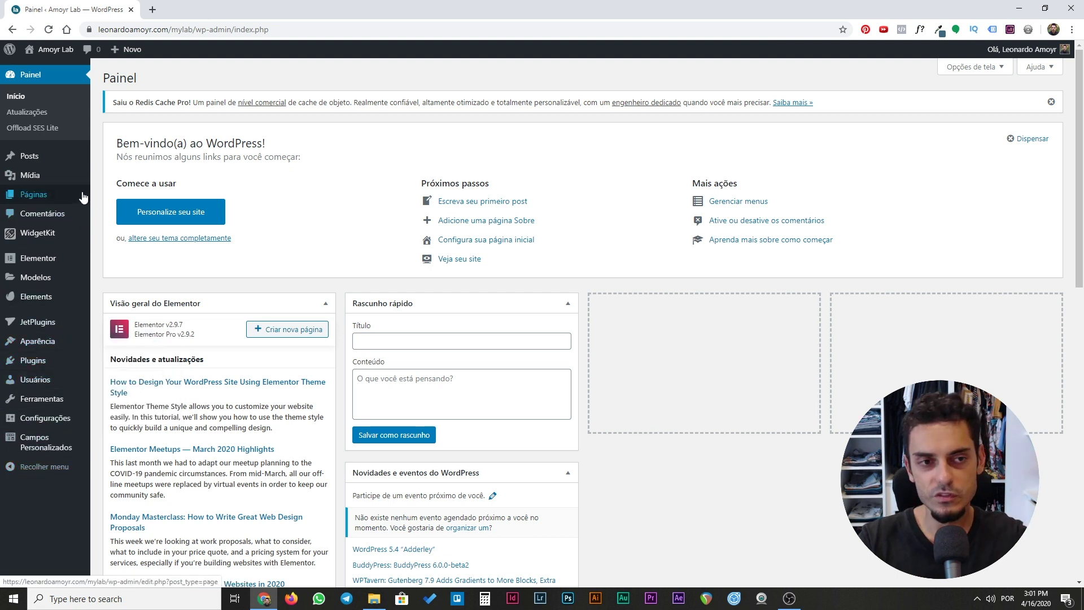
pyautogui.moveTo(25, 174)
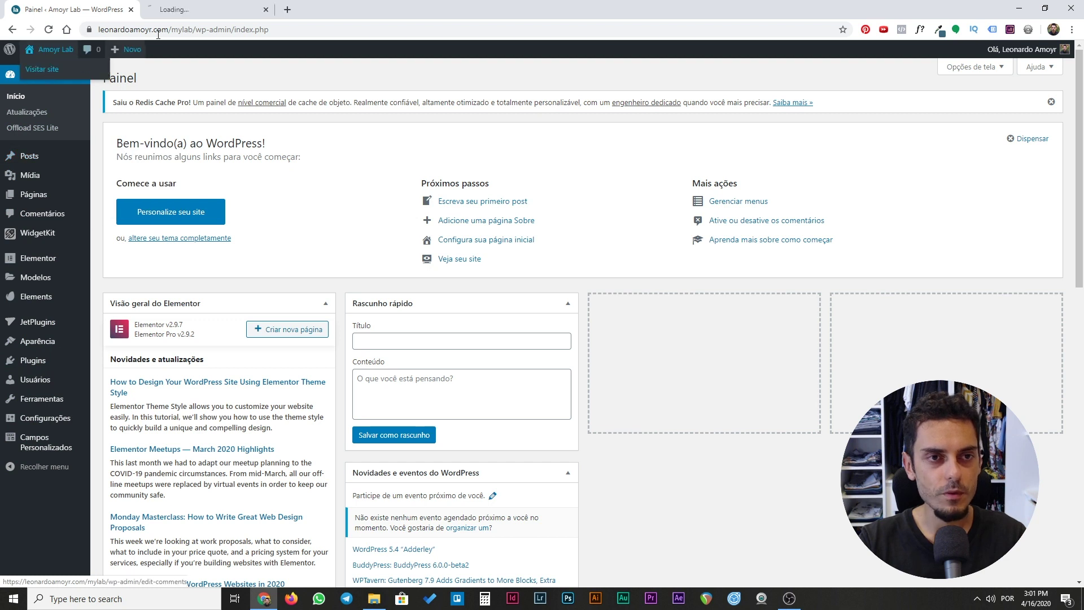
pyautogui.click(56, 49)
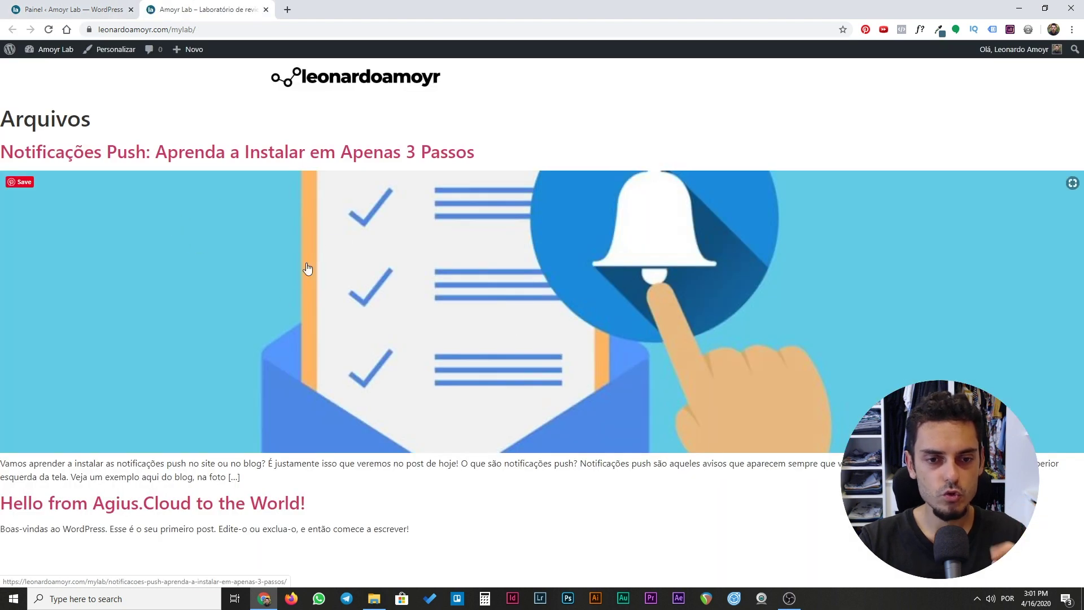
pyautogui.click(266, 9)
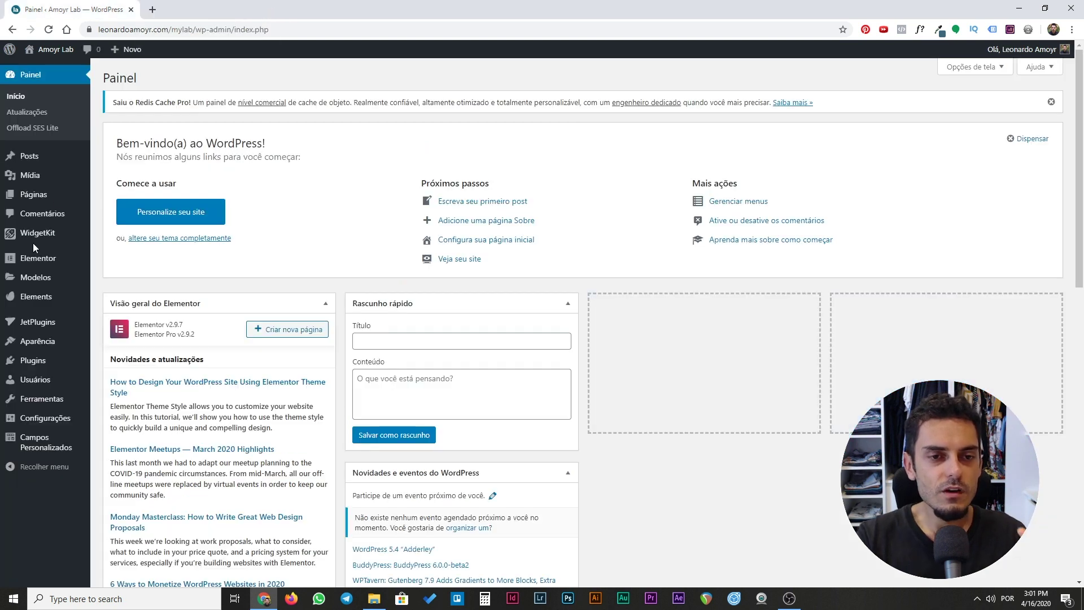
# Look through the list of all posts and the list of pages in the site's admin area.
pyautogui.moveTo(69, 259)
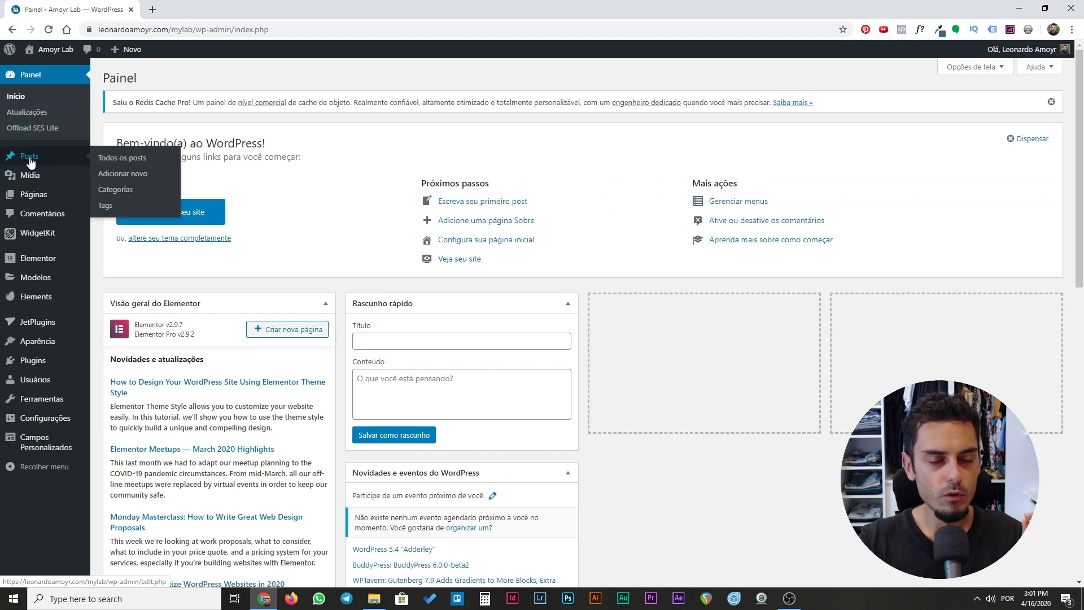
pyautogui.click(128, 157)
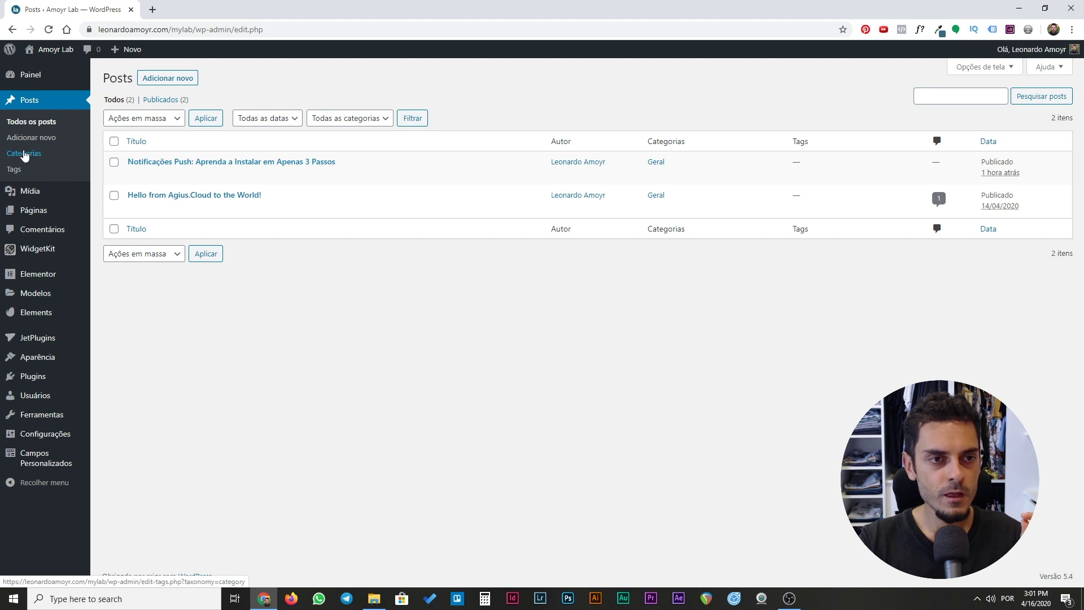
pyautogui.click(31, 215)
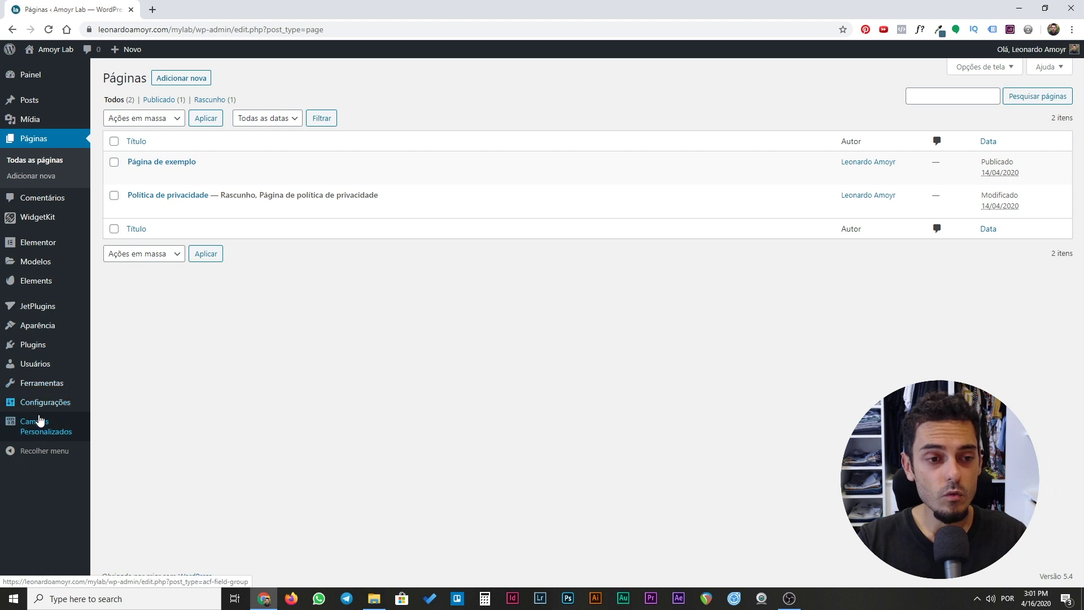
# Save the reading settings with the homepage showing recent posts and search engines discouraged from indexing the site.
pyautogui.moveTo(40, 410)
pyautogui.click(109, 421)
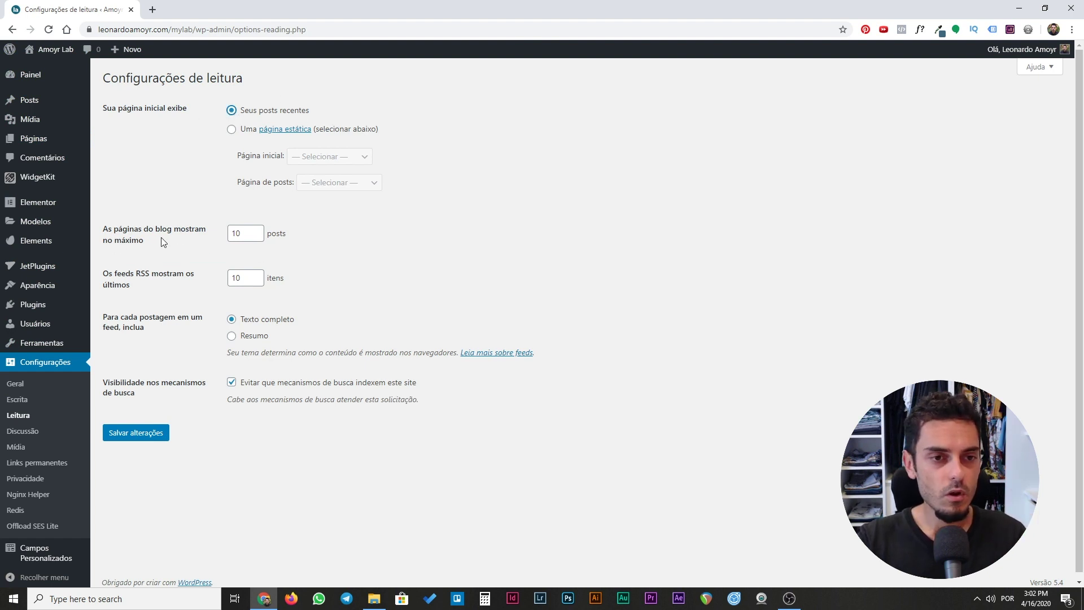
pyautogui.click(132, 438)
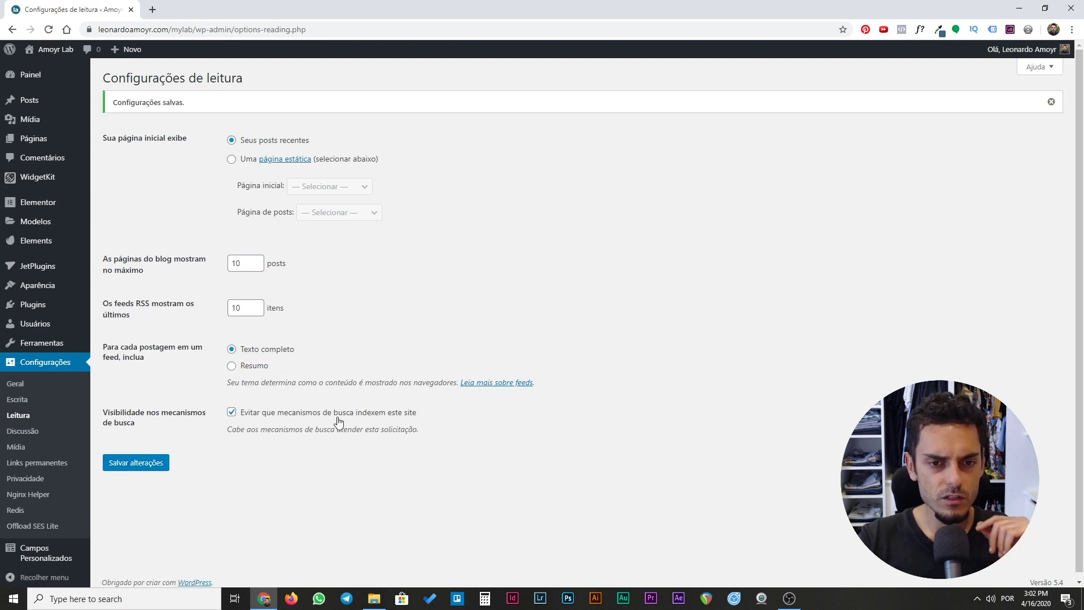
pyautogui.click(232, 414)
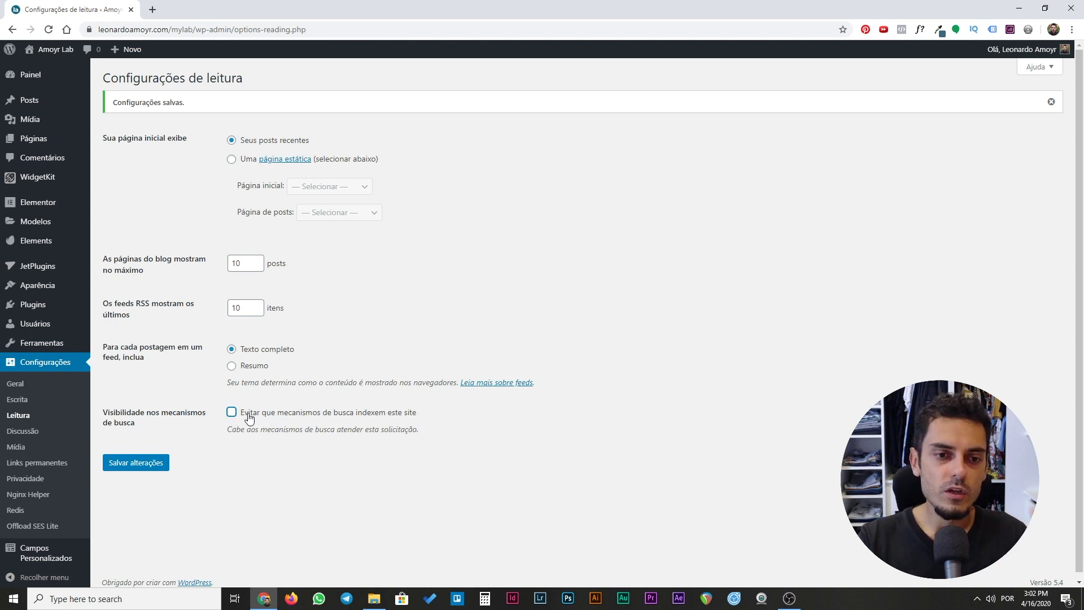
pyautogui.click(232, 413)
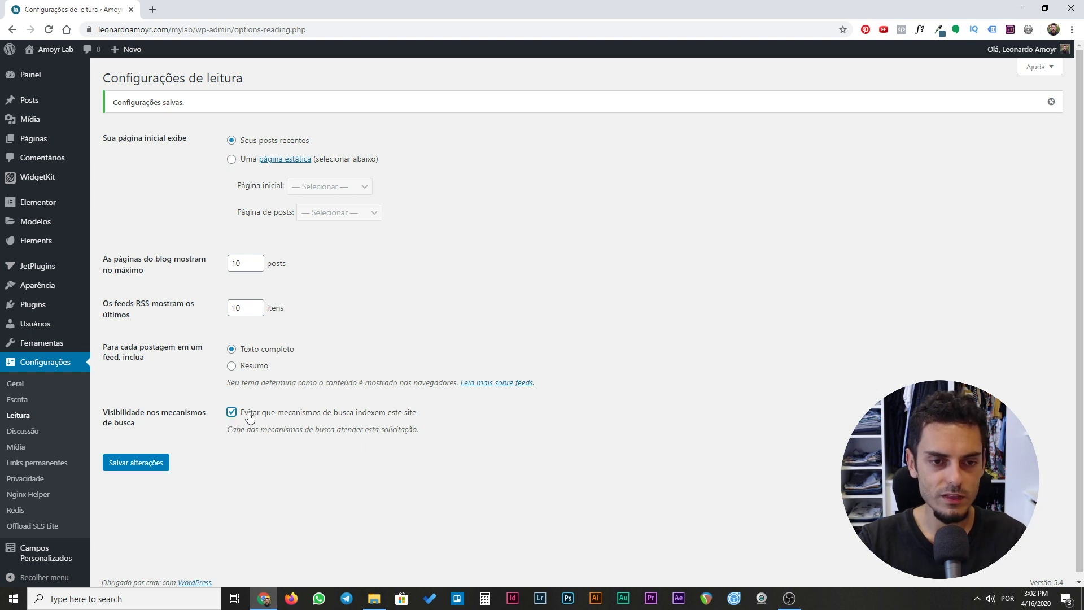
pyautogui.click(154, 463)
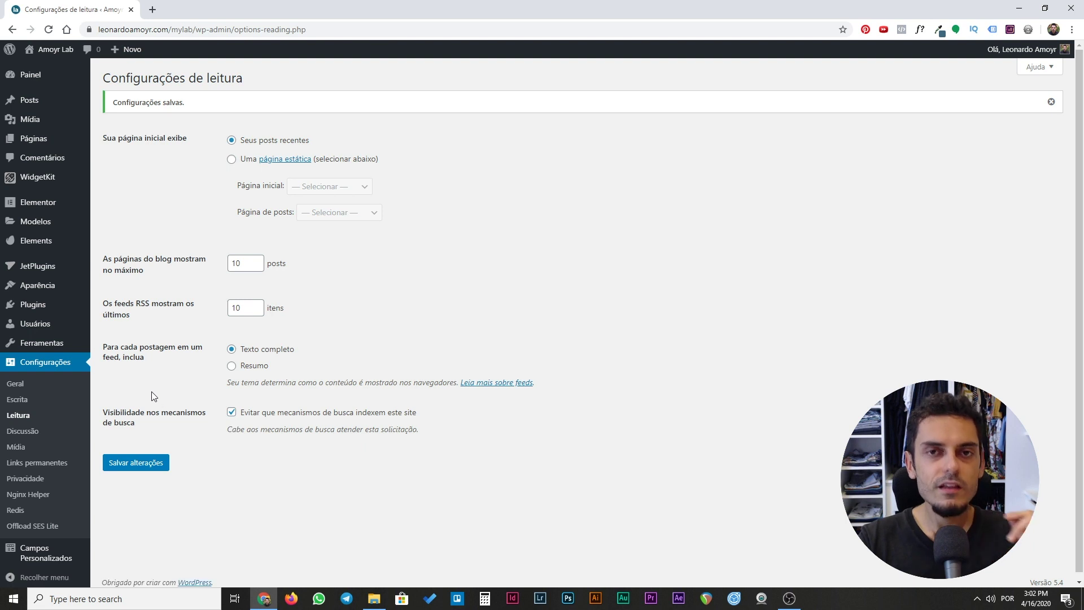
# Open cafecomblog.com in a new tab and examine the home page's header, post listing and sidebar with recent posts and categories.
pyautogui.click(152, 10)
pyautogui.write('cafecomblog.com')
pyautogui.press('Return')
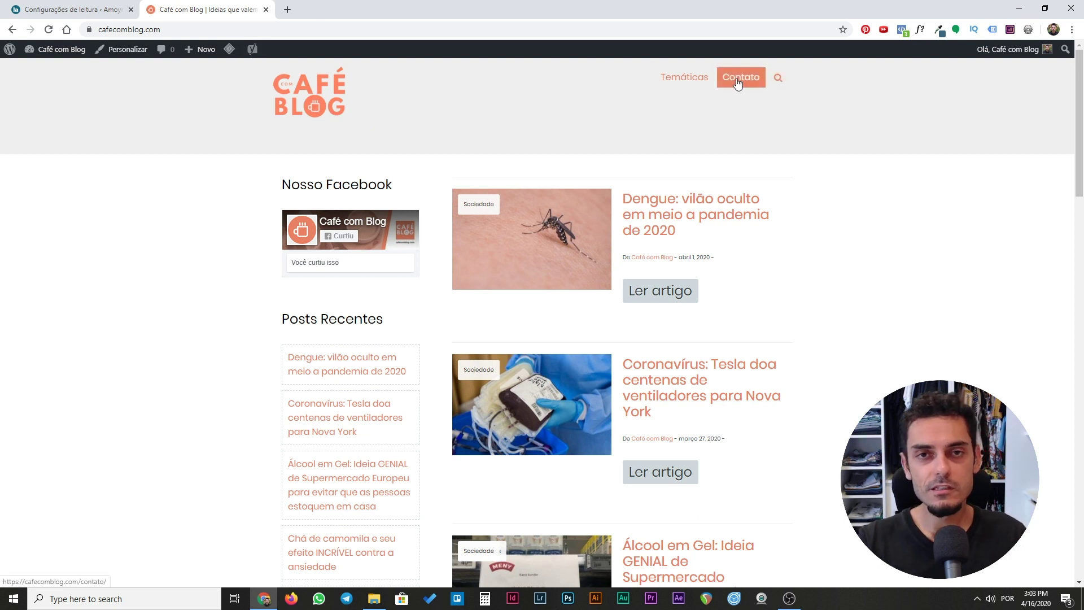
pyautogui.scroll(-1, 1082, 102)
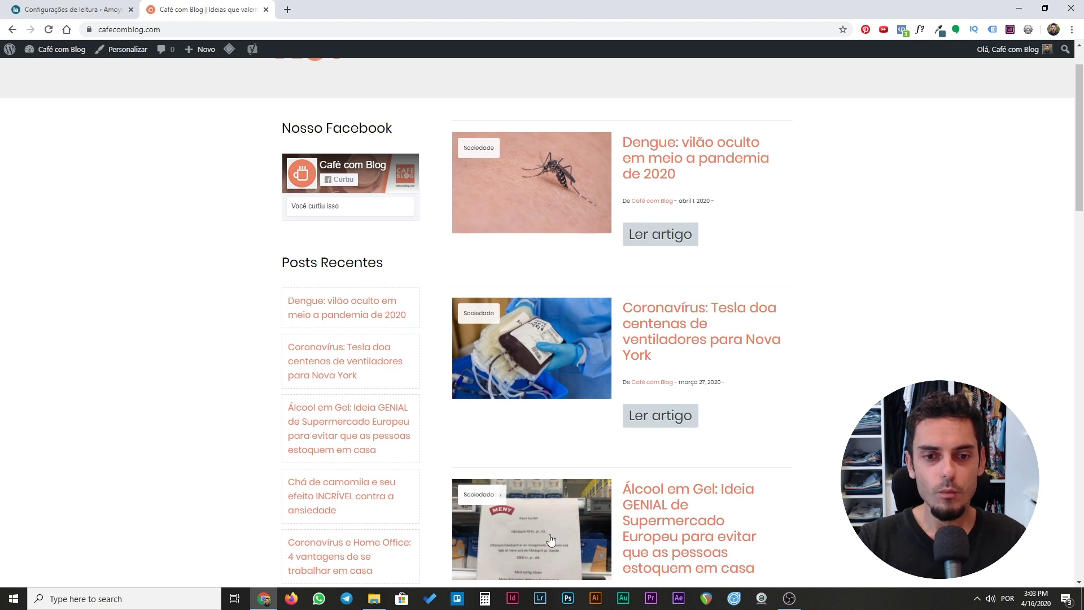
pyautogui.scroll(-3, 305, 432)
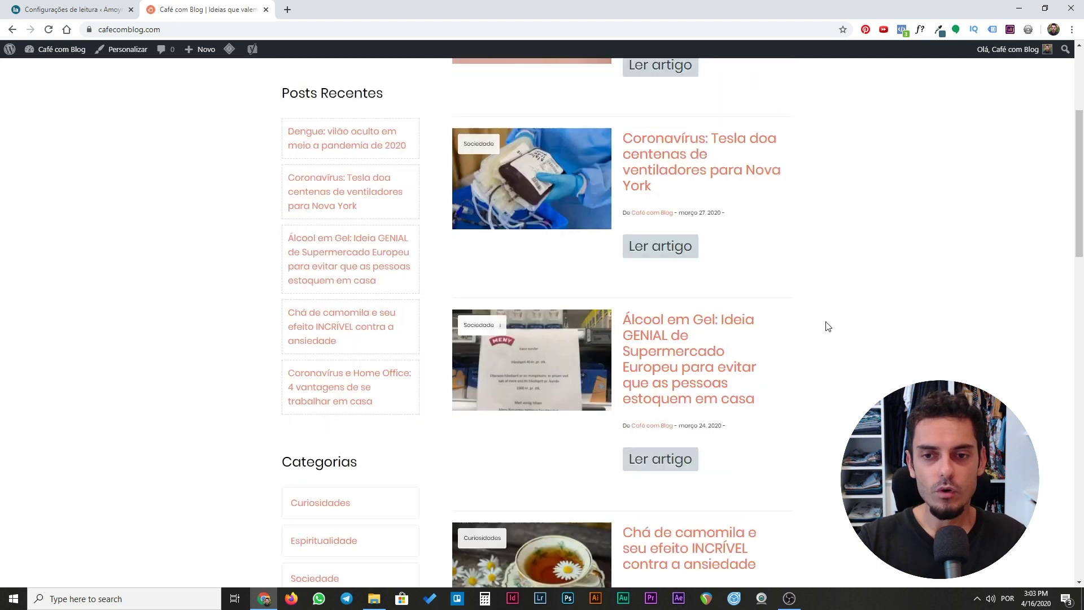
pyautogui.scroll(4, 587, 145)
pyautogui.scroll(-8, 235, 322)
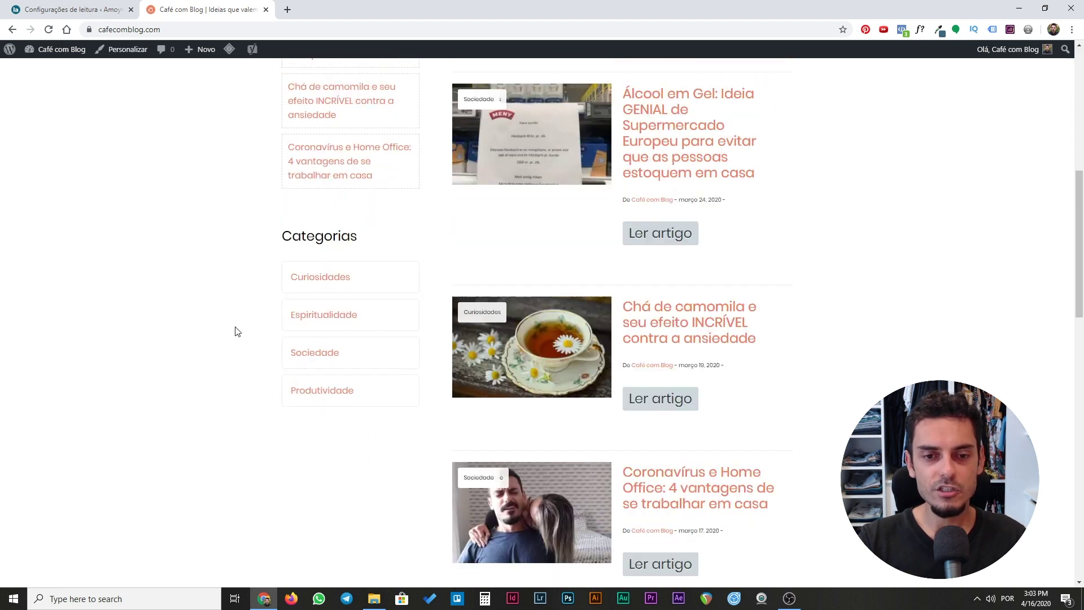
pyautogui.scroll(-6, 237, 331)
pyautogui.scroll(12, 788, 402)
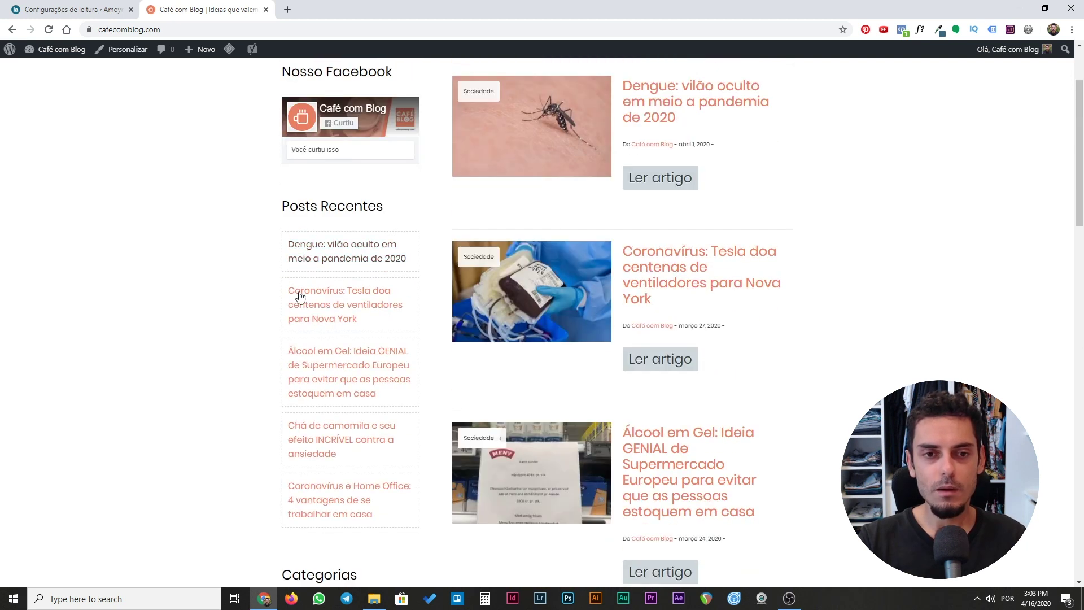
pyautogui.scroll(2, 300, 296)
pyautogui.scroll(-2, 297, 358)
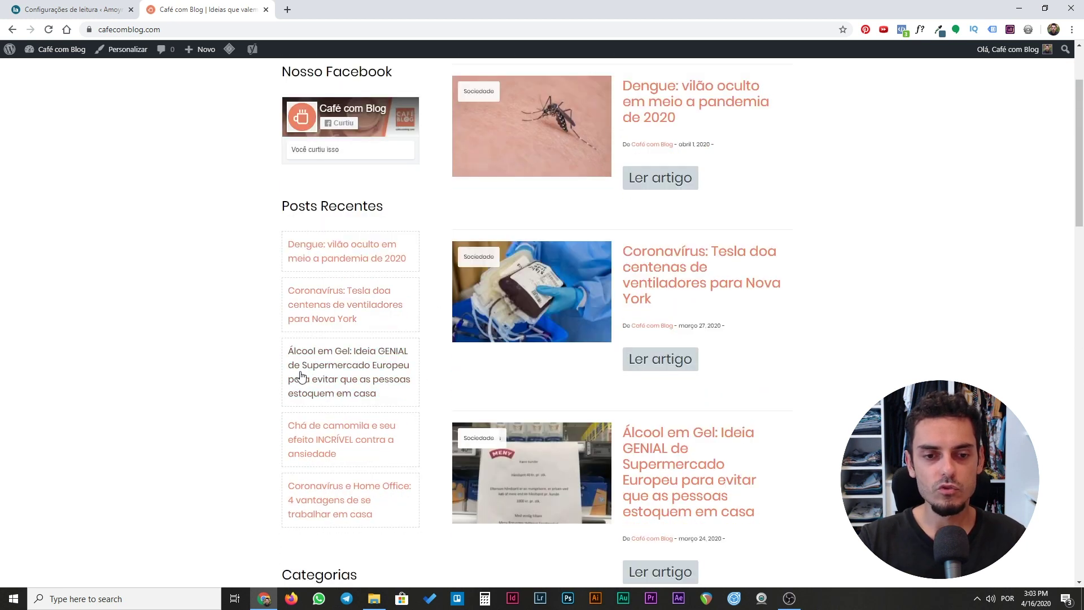
pyautogui.scroll(-4, 301, 376)
pyautogui.scroll(6, 397, 322)
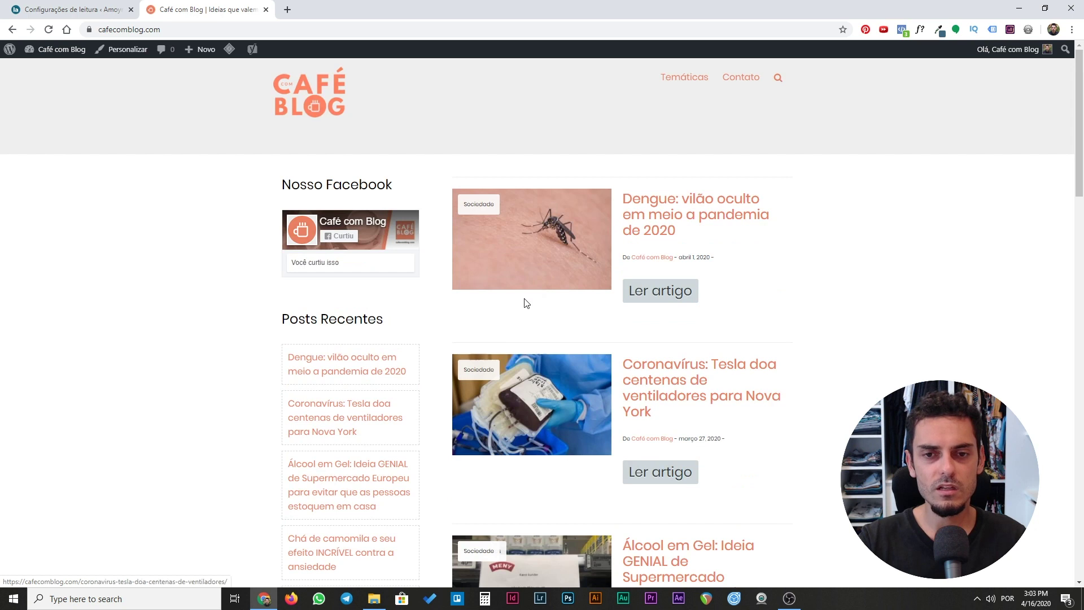
# Examine the remaining post listing and the footer's copyright line and links on the Café com Blog home page.
pyautogui.scroll(-19, 695, 307)
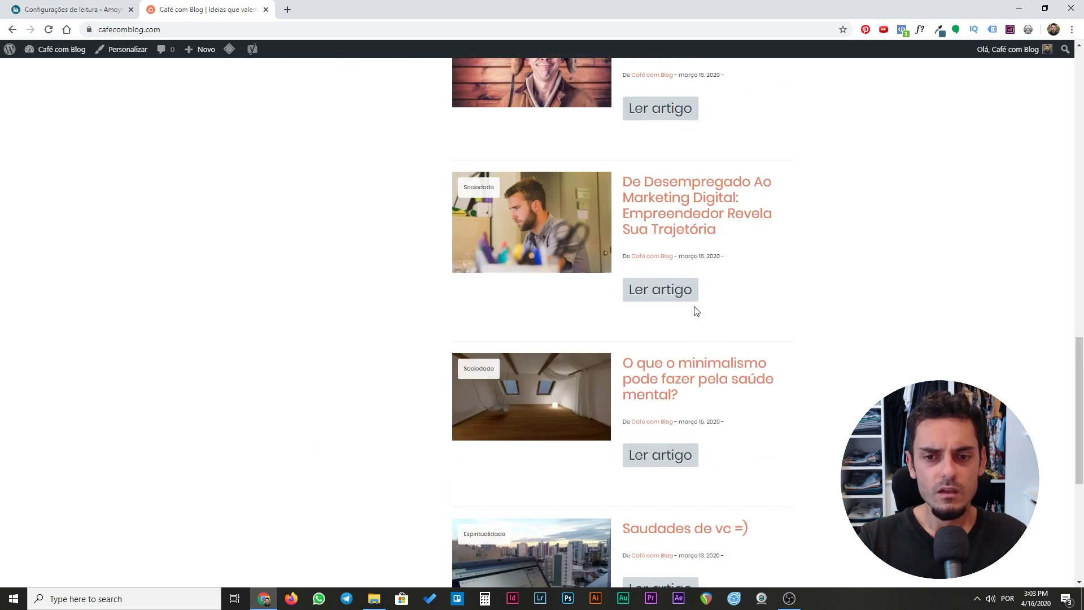
pyautogui.scroll(-6, 692, 313)
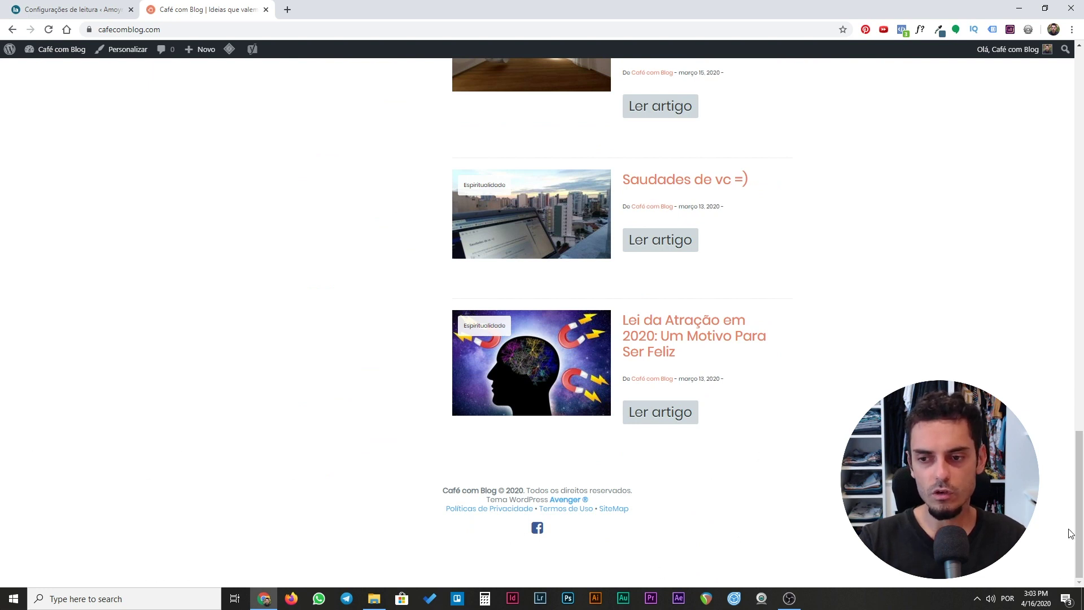
pyautogui.moveTo(638, 486); pyautogui.dragTo(445, 484)
pyautogui.click(405, 484)
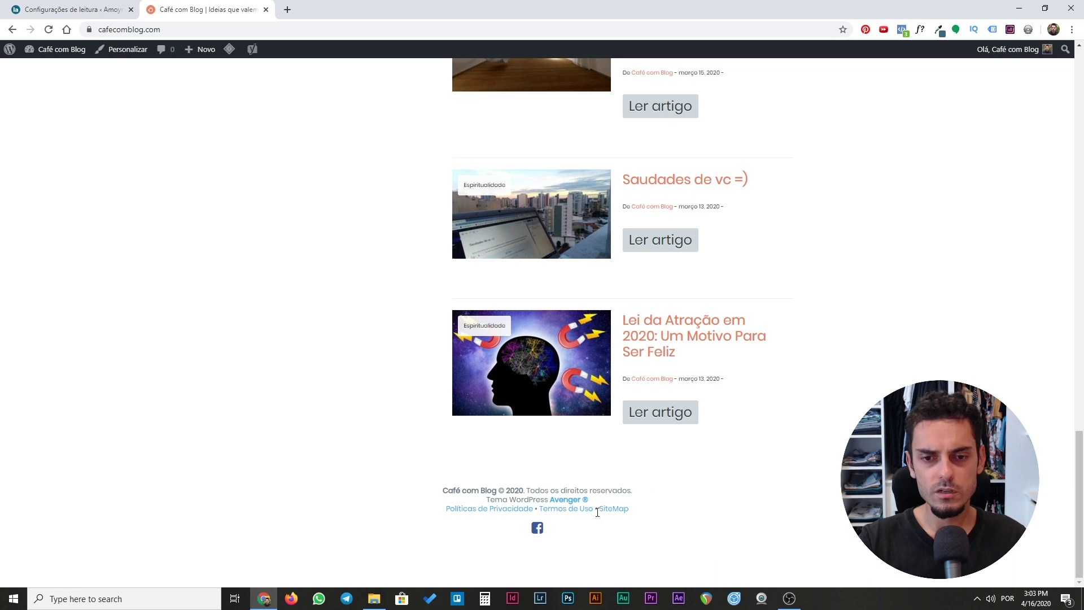
pyautogui.scroll(15, 591, 517)
pyautogui.scroll(2, 418, 387)
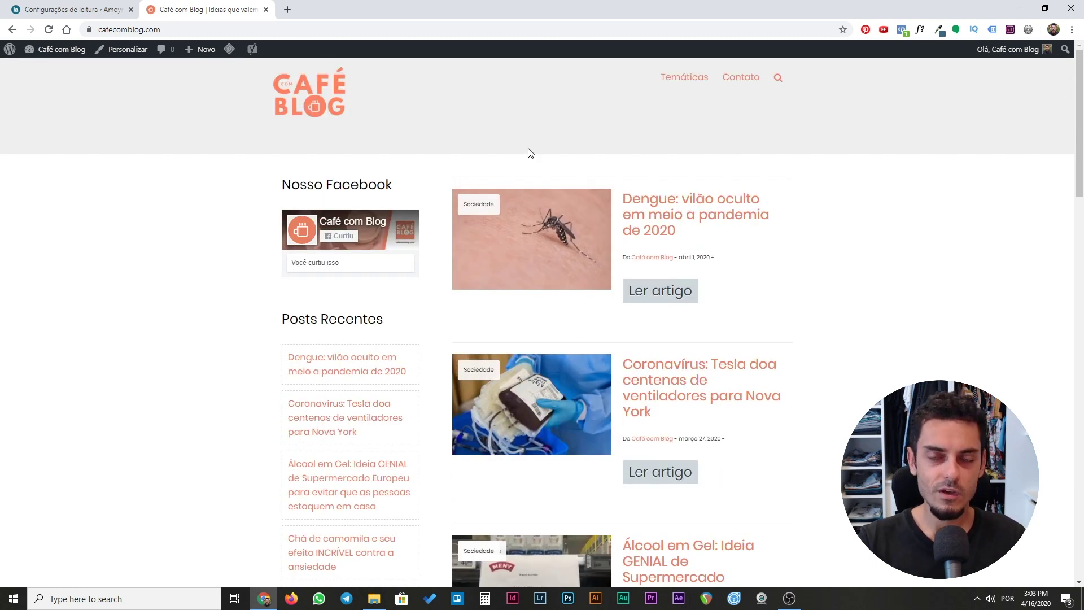
# Open the article "Dengue: vilão oculto em meio a pandemia de 2020", examine its single-post layout, and close the tab.
pyautogui.click(643, 203)
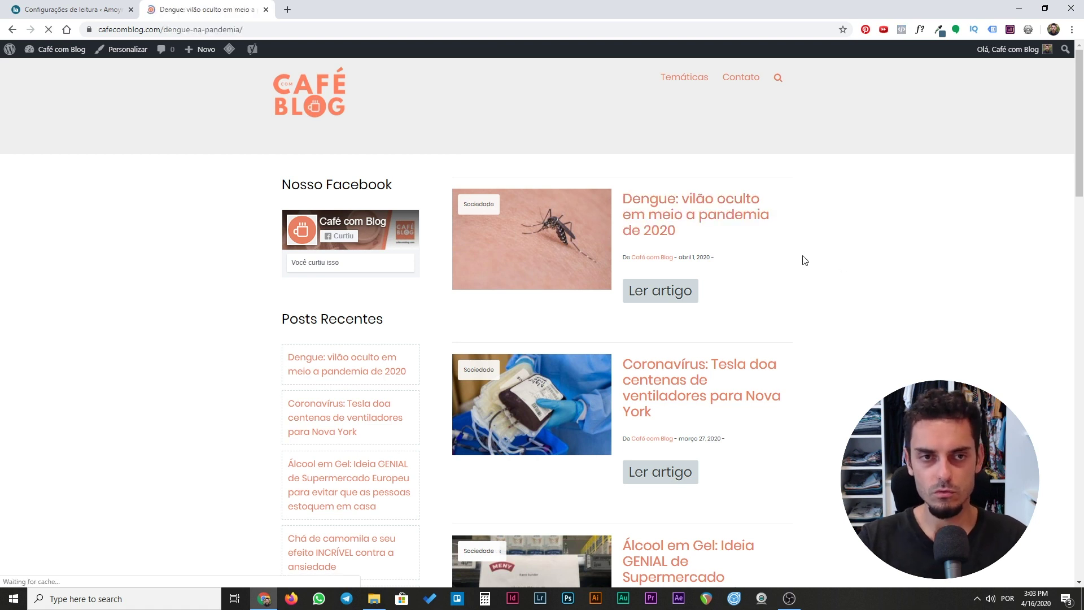
pyautogui.scroll(-3, 775, 337)
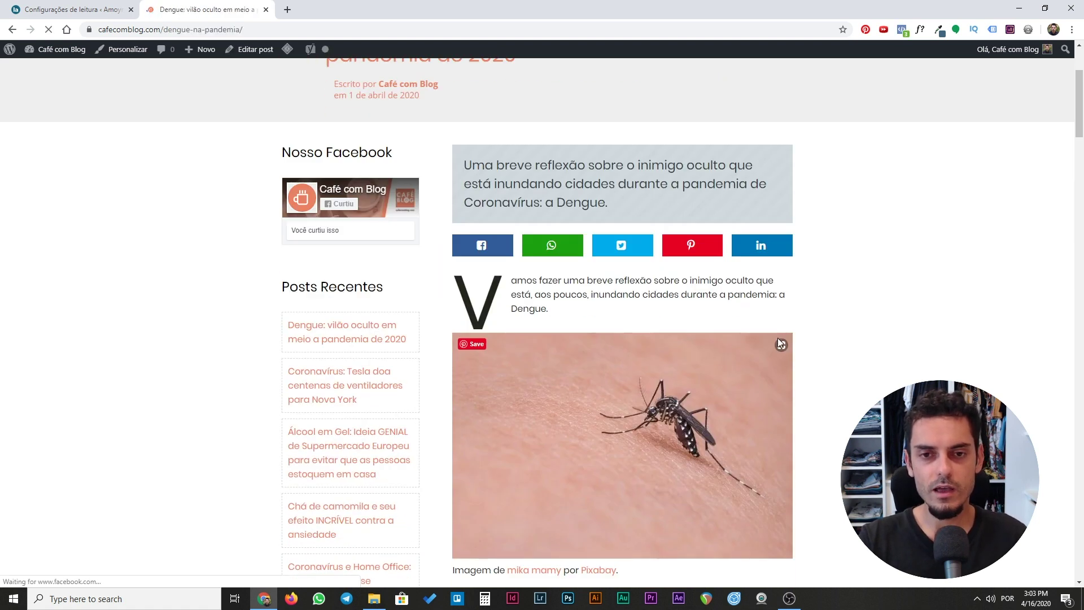
pyautogui.scroll(-3, 738, 273)
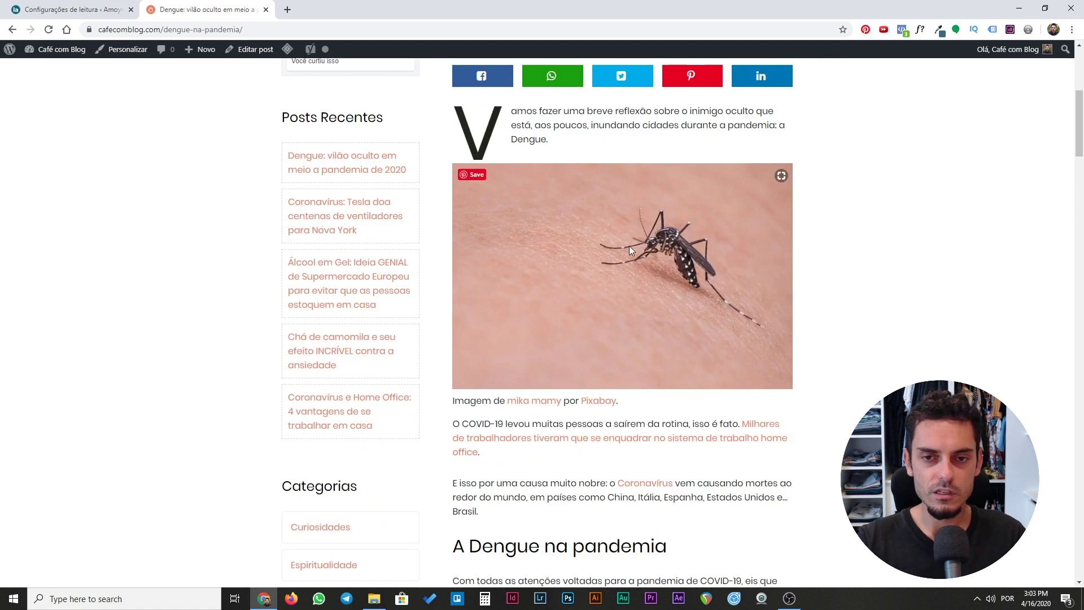
pyautogui.scroll(6, 628, 245)
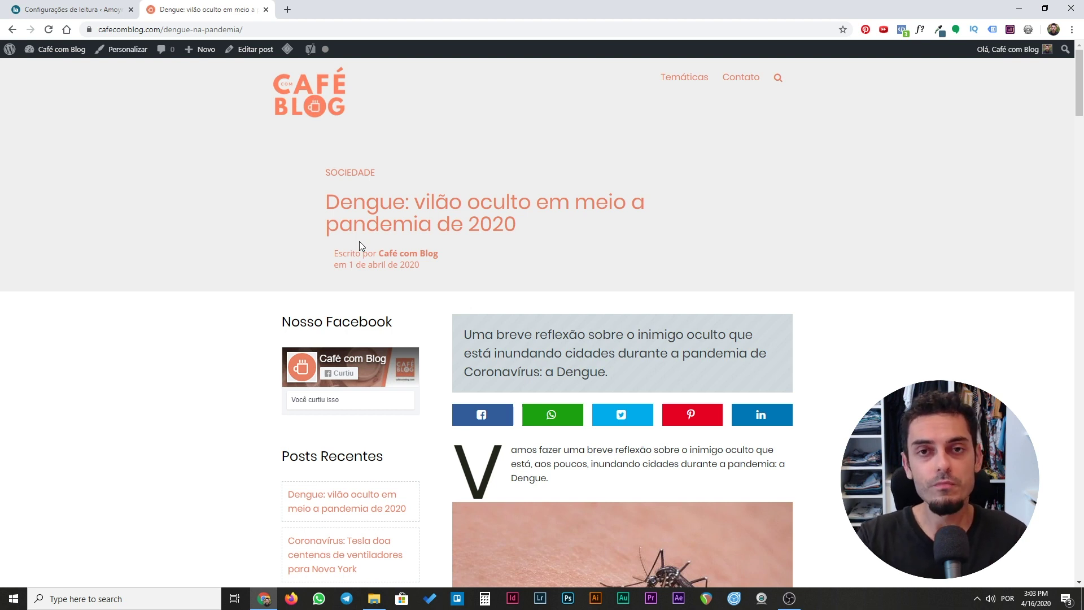
pyautogui.scroll(-4, 394, 246)
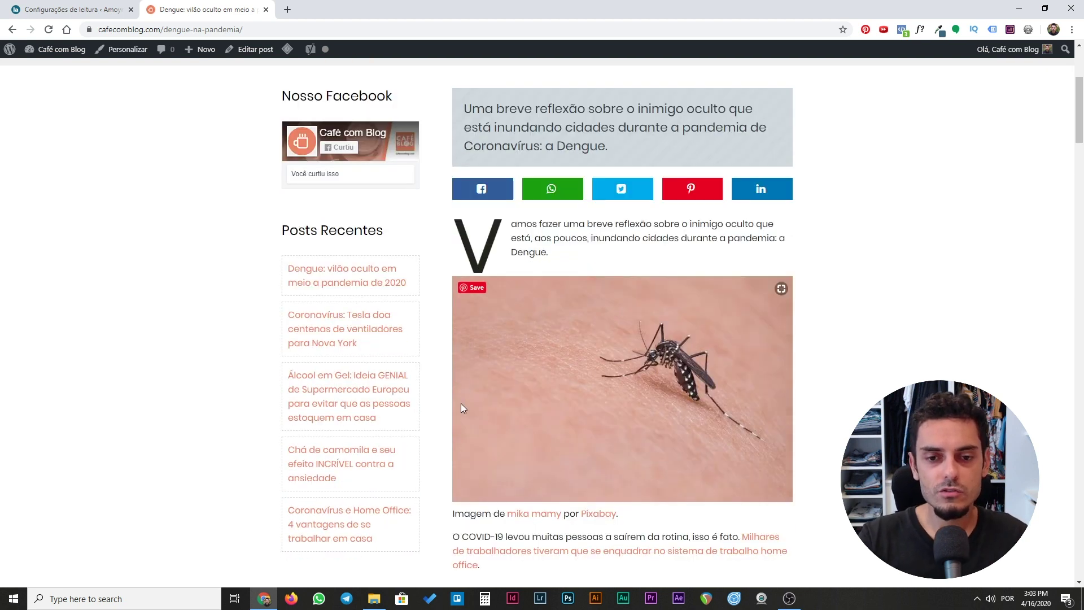
pyautogui.scroll(-8, 460, 403)
pyautogui.scroll(-7, 762, 338)
pyautogui.scroll(19, 750, 182)
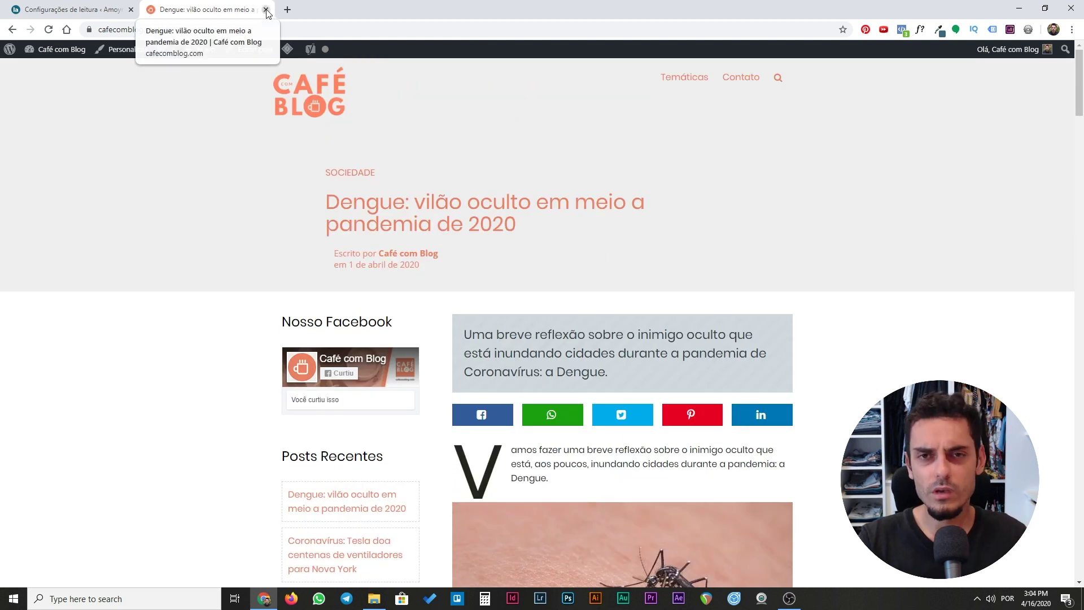
pyautogui.click(265, 10)
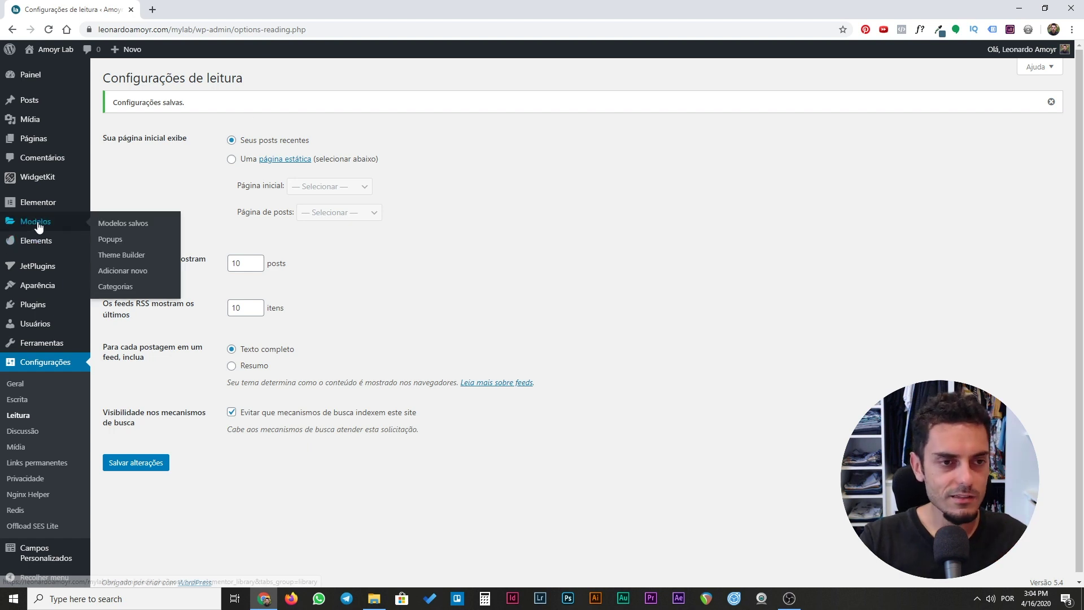
# Move all the existing Theme Builder templates (Rodapé, Artigo, Artigos and Cabeçalho) to the trash.
pyautogui.moveTo(18, 227)
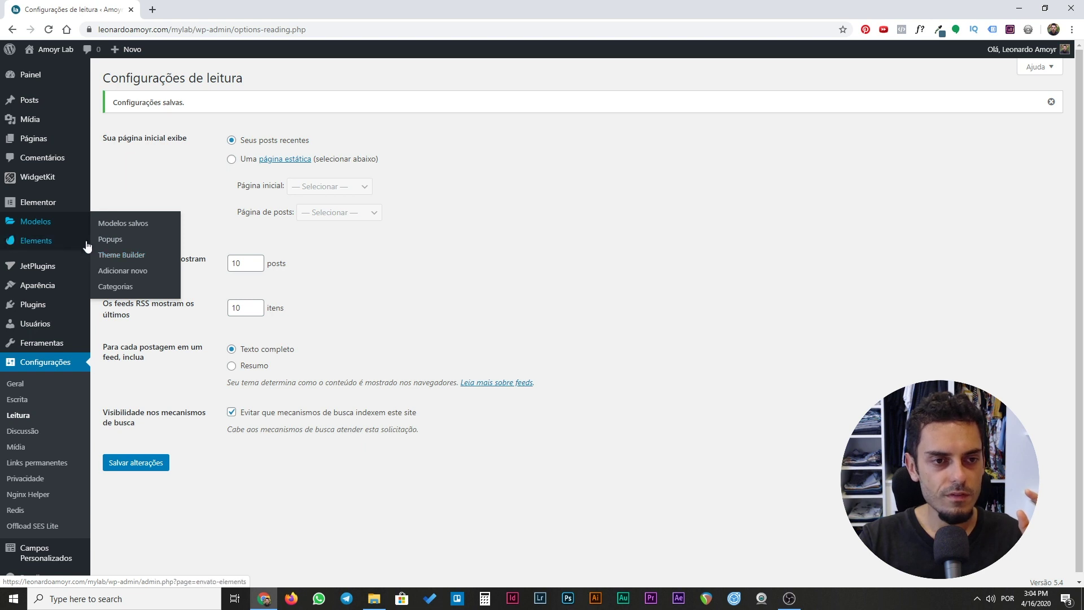
pyautogui.click(111, 259)
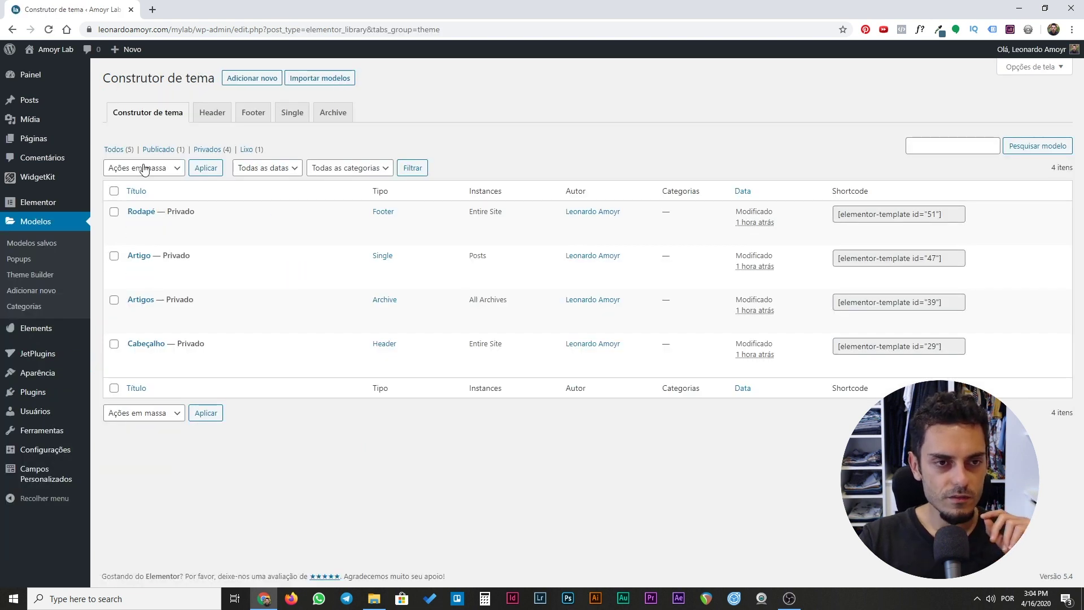
pyautogui.click(114, 191)
pyautogui.click(146, 168)
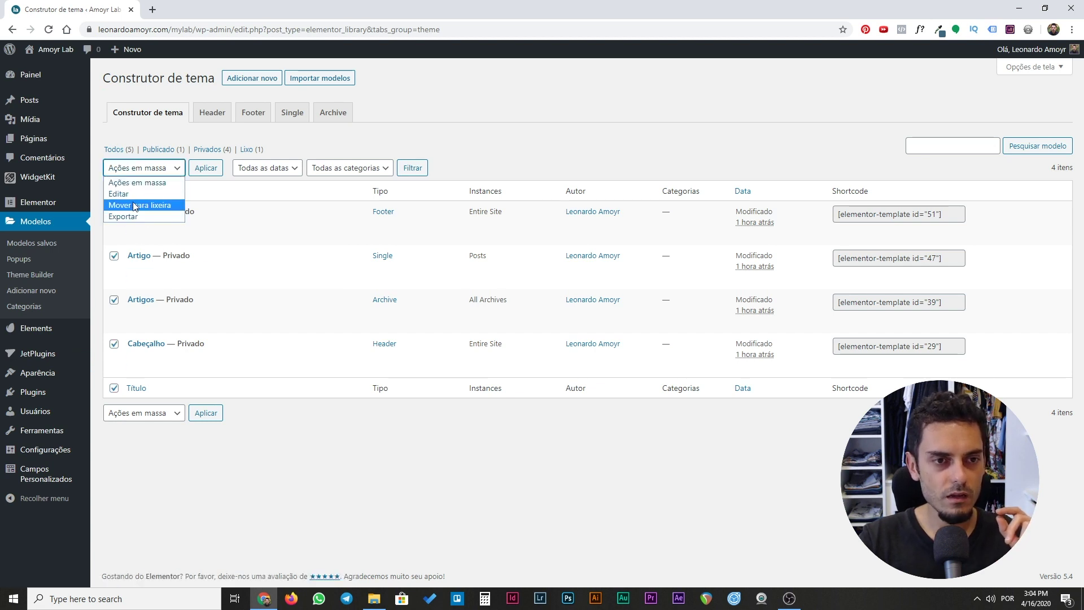
pyautogui.click(136, 205)
pyautogui.click(205, 167)
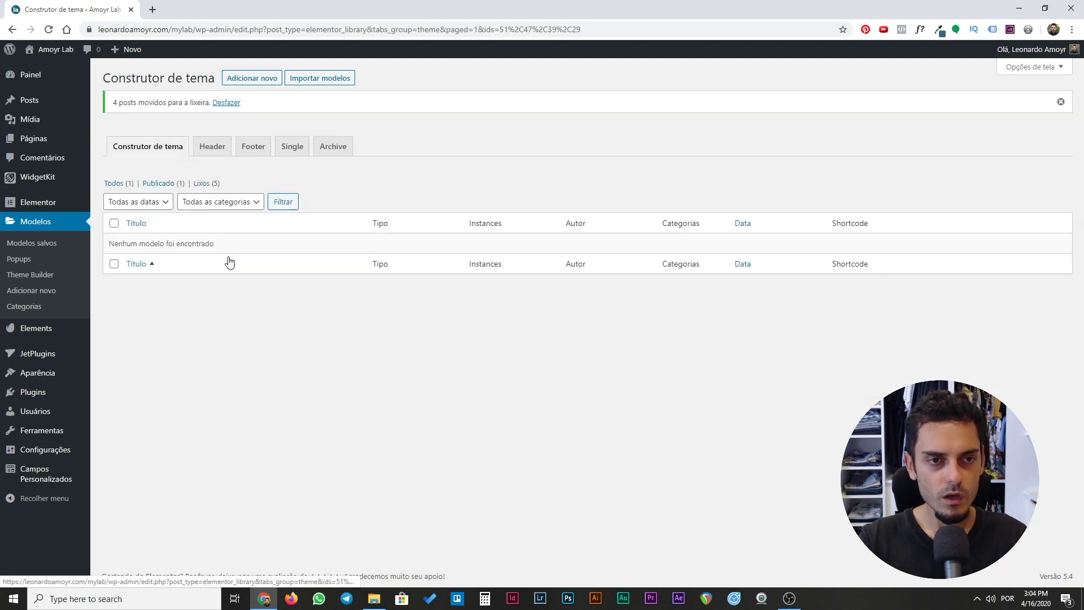
# Create a new Header template named "Cabeçalho" in the theme builder.
pyautogui.click(215, 157)
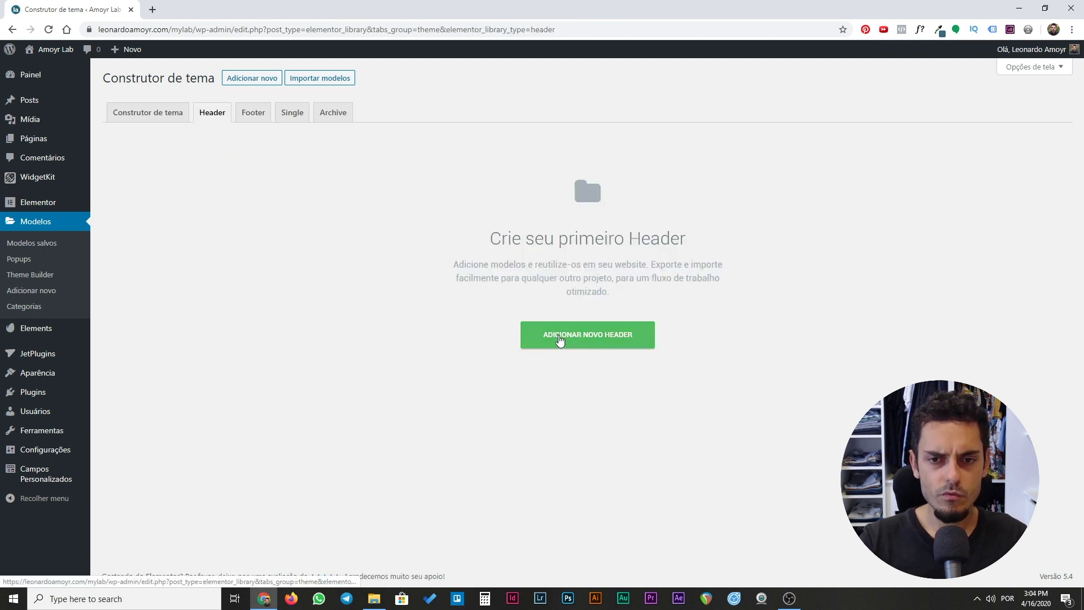
pyautogui.click(597, 342)
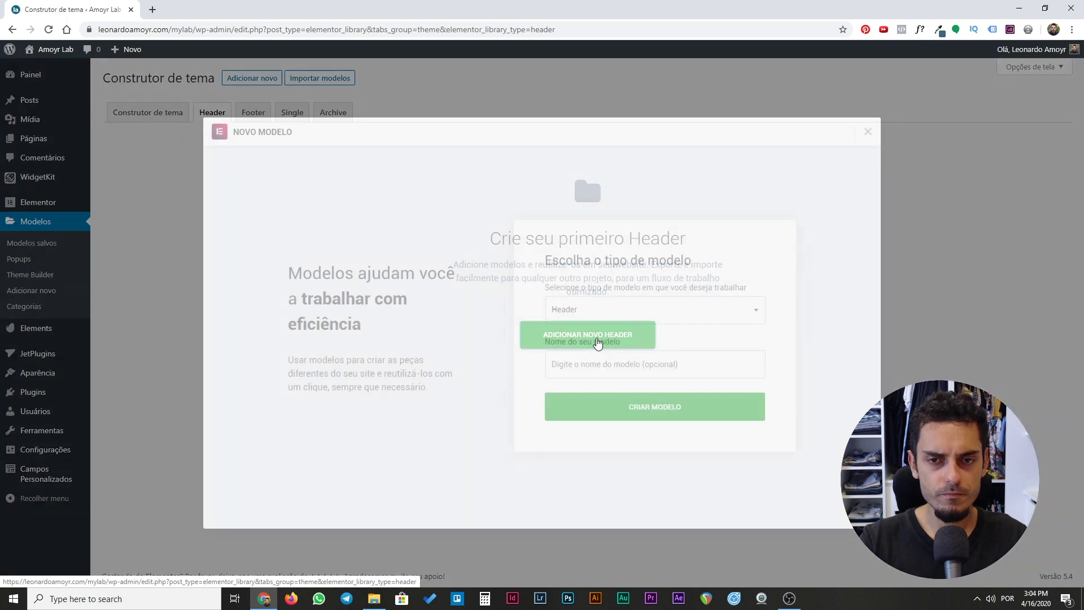
pyautogui.click(592, 362)
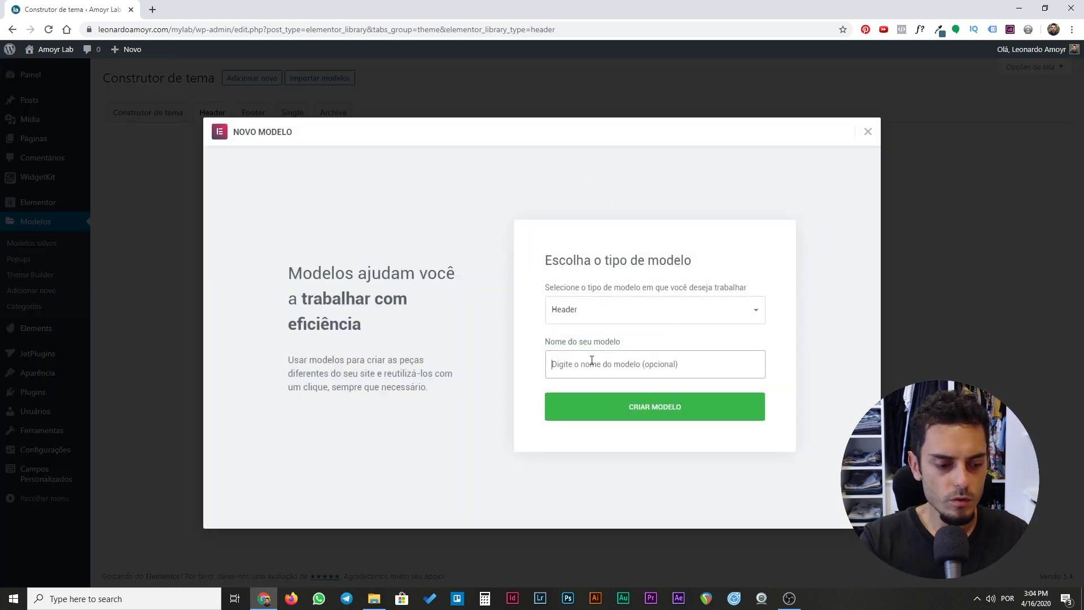
pyautogui.write('Cabeçalho')
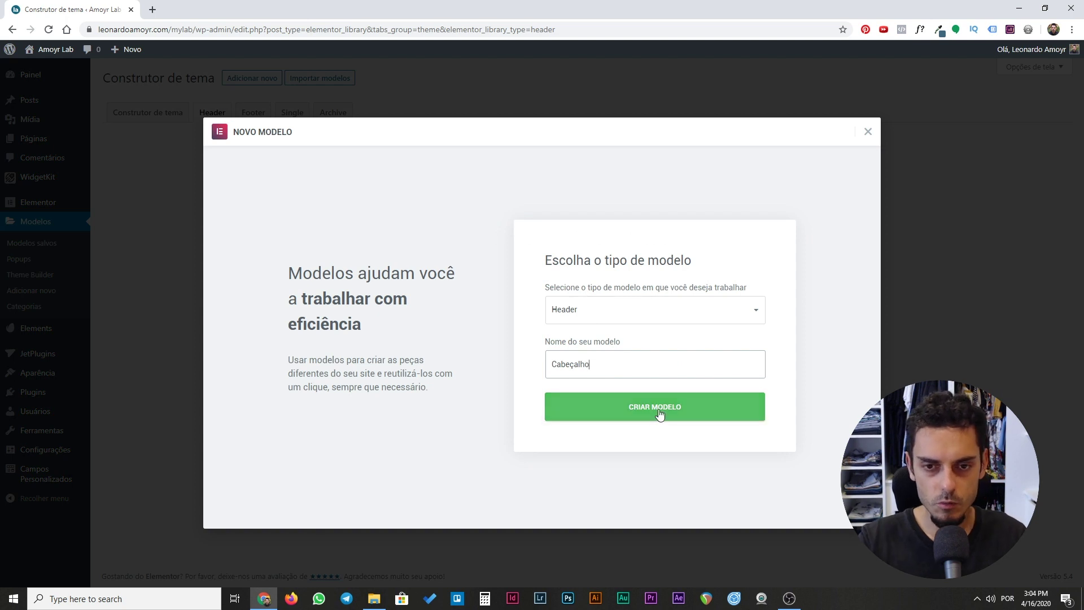
pyautogui.click(655, 410)
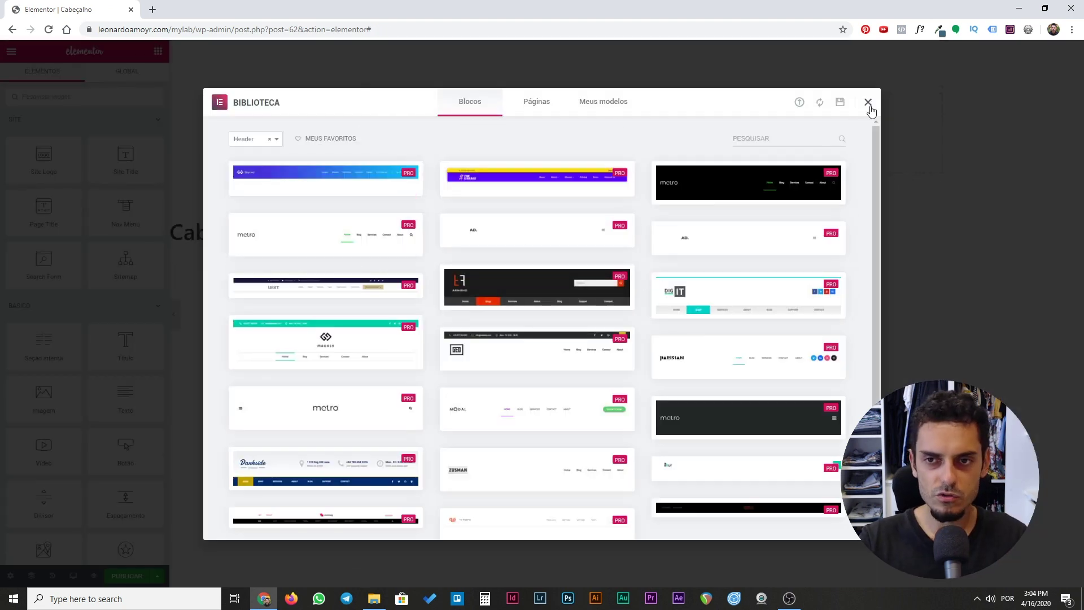
# Browse the ready-made header blocks, preview the GEO header with the dark contact bar, and close the library without inserting anything.
pyautogui.moveTo(489, 355)
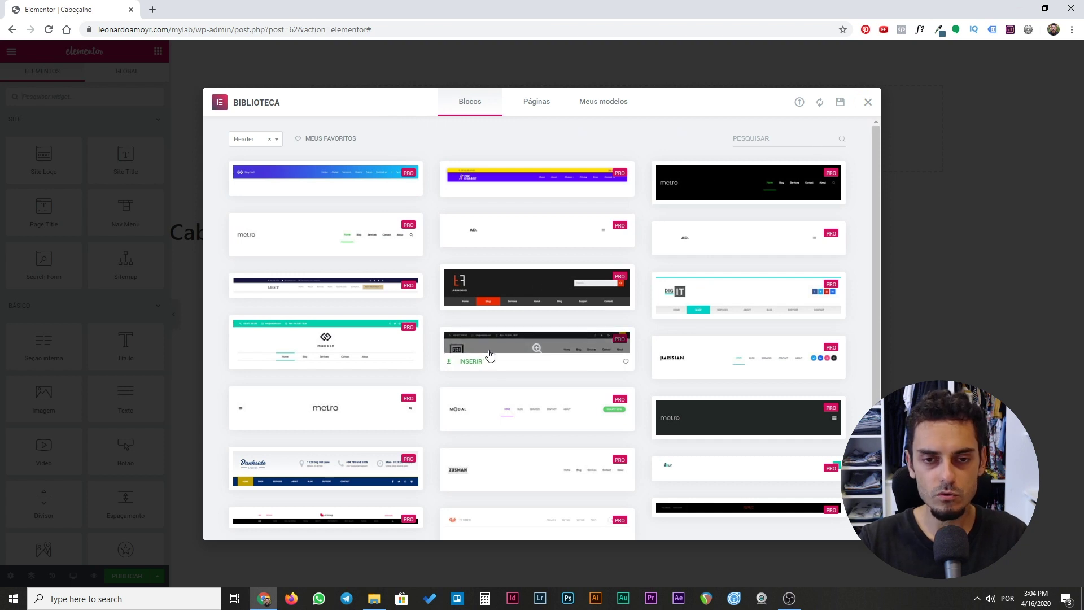
pyautogui.scroll(-3, 480, 341)
pyautogui.scroll(3, 478, 340)
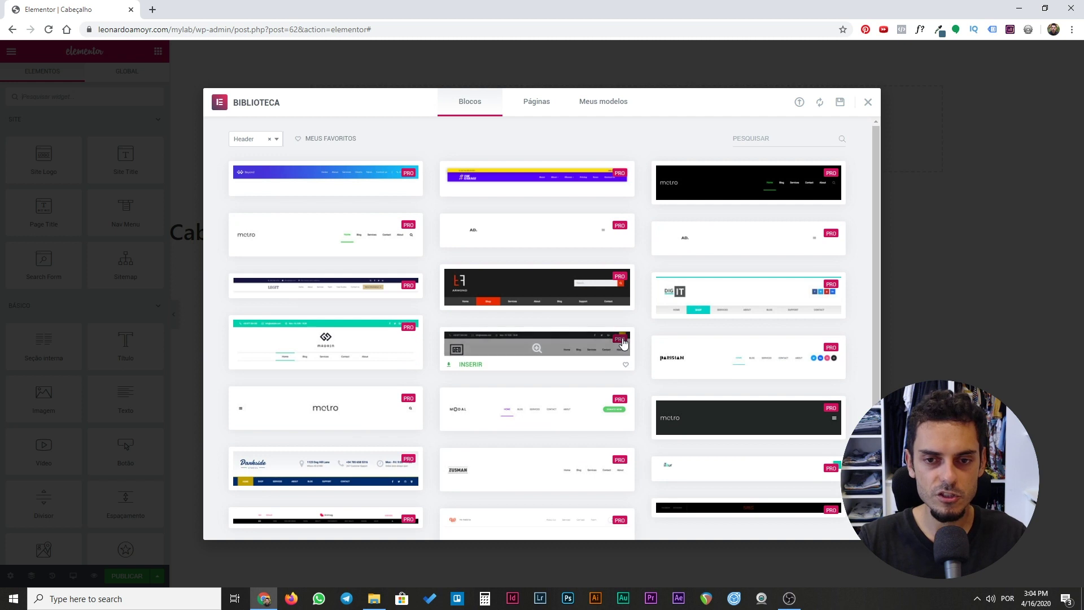
pyautogui.click(520, 344)
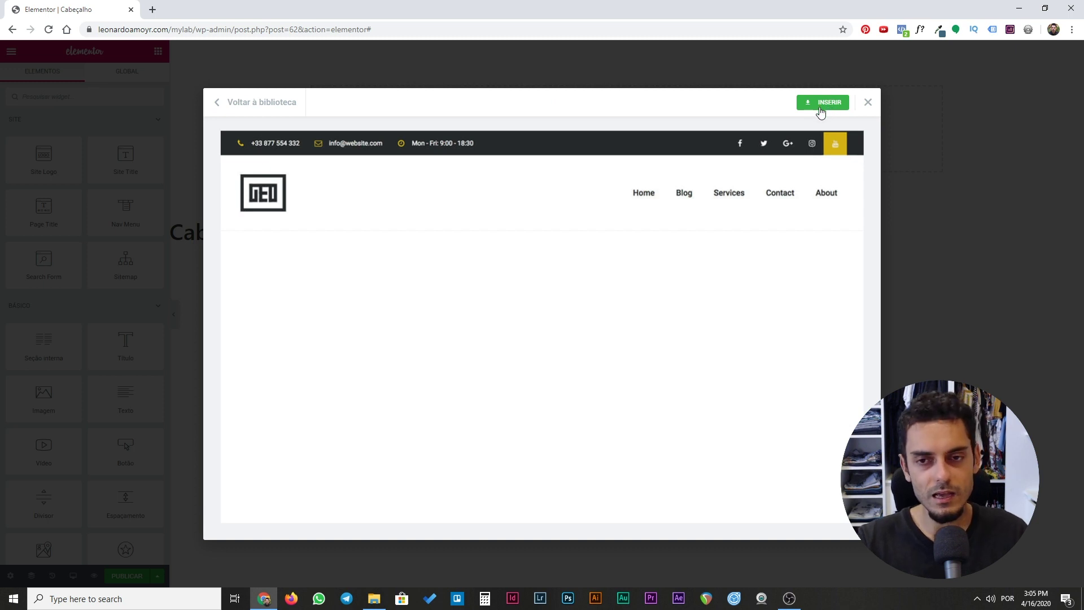
pyautogui.click(869, 103)
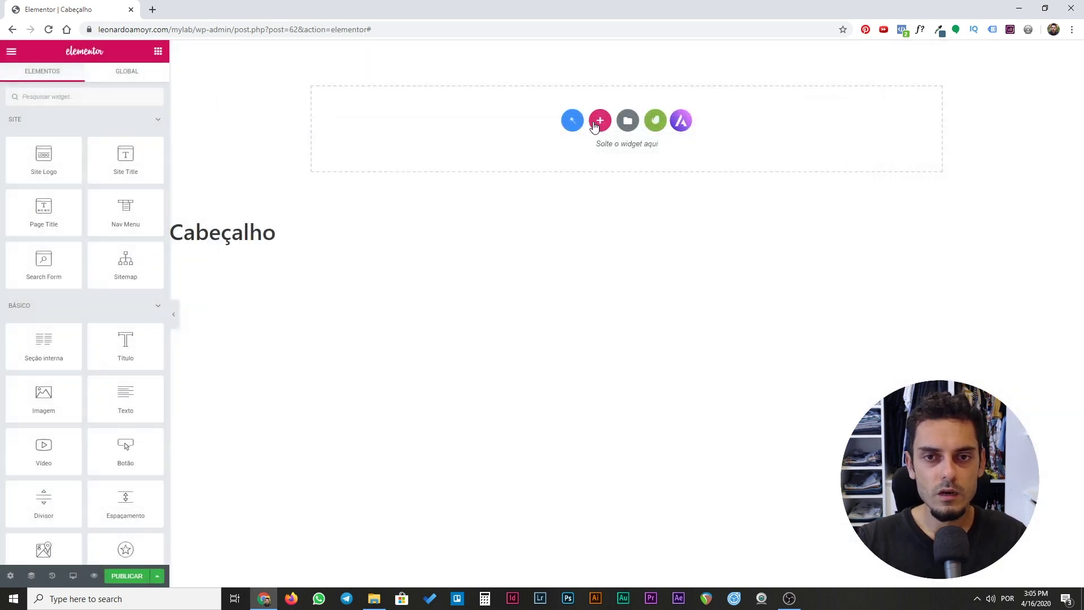
# Add a two-column section to the header and narrow its first column to about a quarter of the width.
pyautogui.click(600, 122)
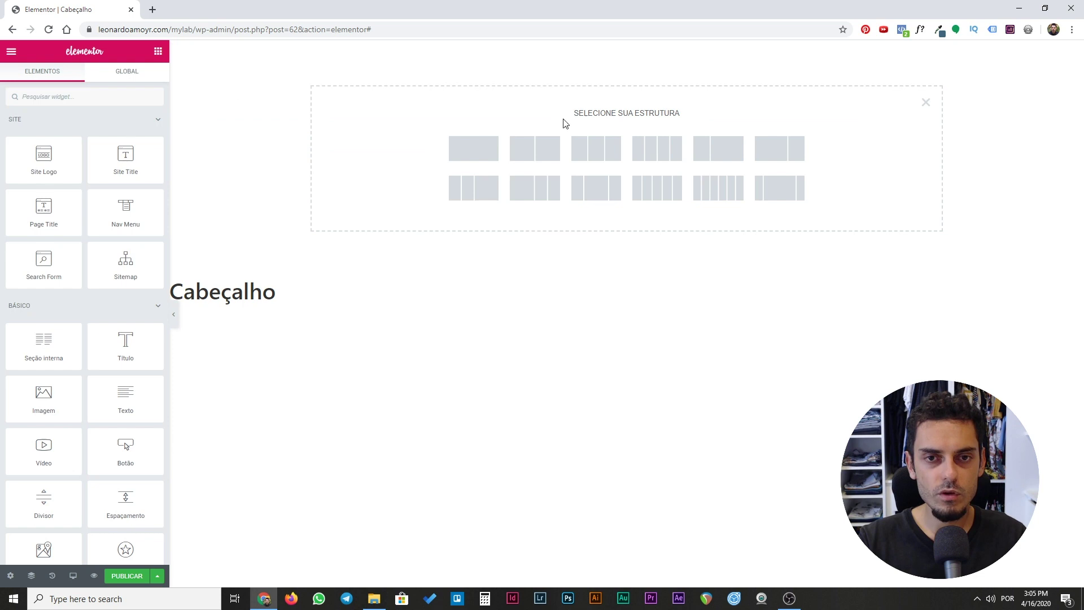
pyautogui.click(533, 155)
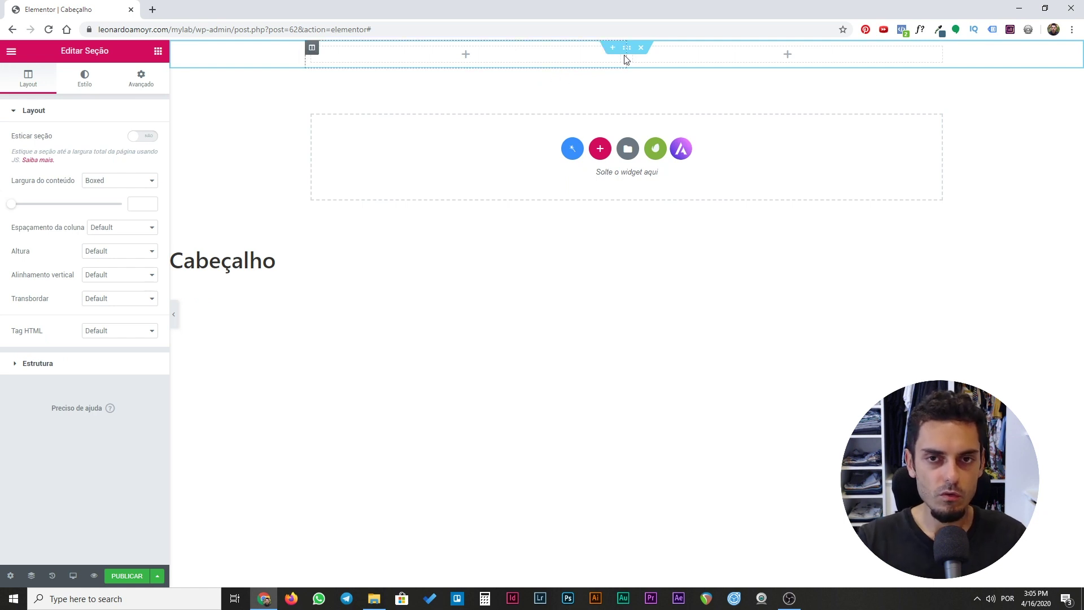
pyautogui.moveTo(626, 59); pyautogui.dragTo(476, 56)
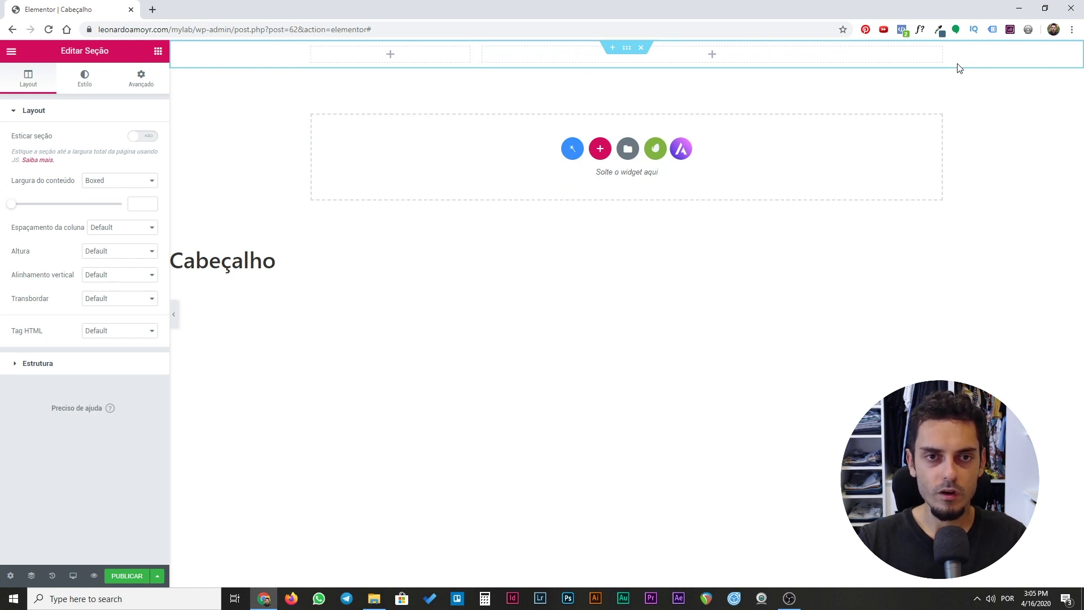
# Copy the site's base address, ending in /mylab, and open the site's front page in a new tab.
pyautogui.click(194, 30)
pyautogui.moveTo(219, 29); pyautogui.dragTo(72, 35)
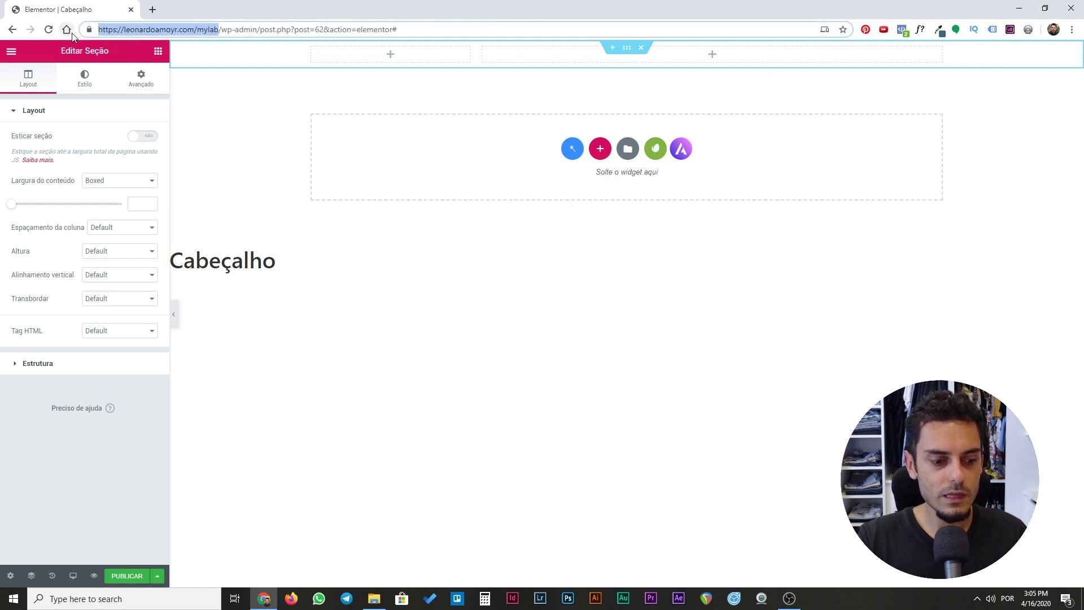
pyautogui.hotkey('ctrl', 'c')
pyautogui.hotkey('ctrl', 't')
pyautogui.hotkey('ctrl', 'v')
pyautogui.press('Return')
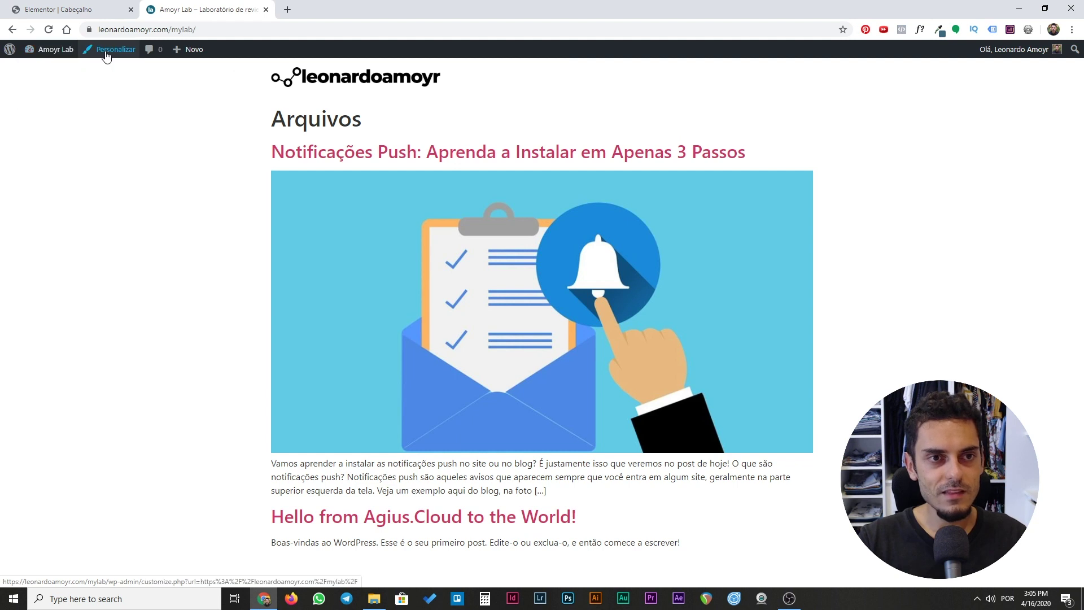
# Open the theme customizer from the dashboard, examine the logo, title, description and icon under Identidade do site, and return to the header editor.
pyautogui.moveTo(54, 51)
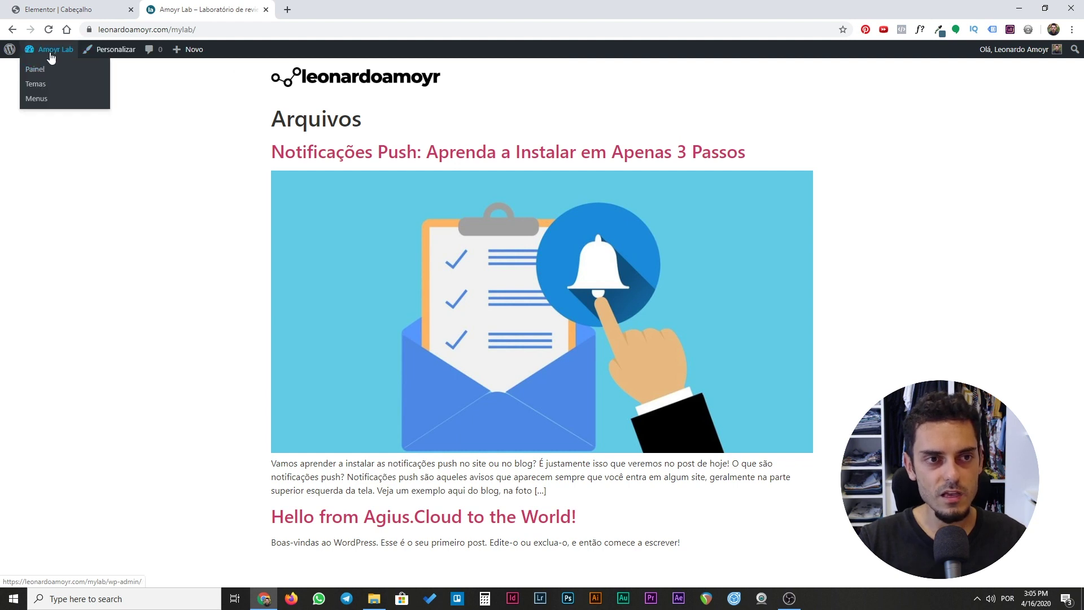
pyautogui.click(43, 74)
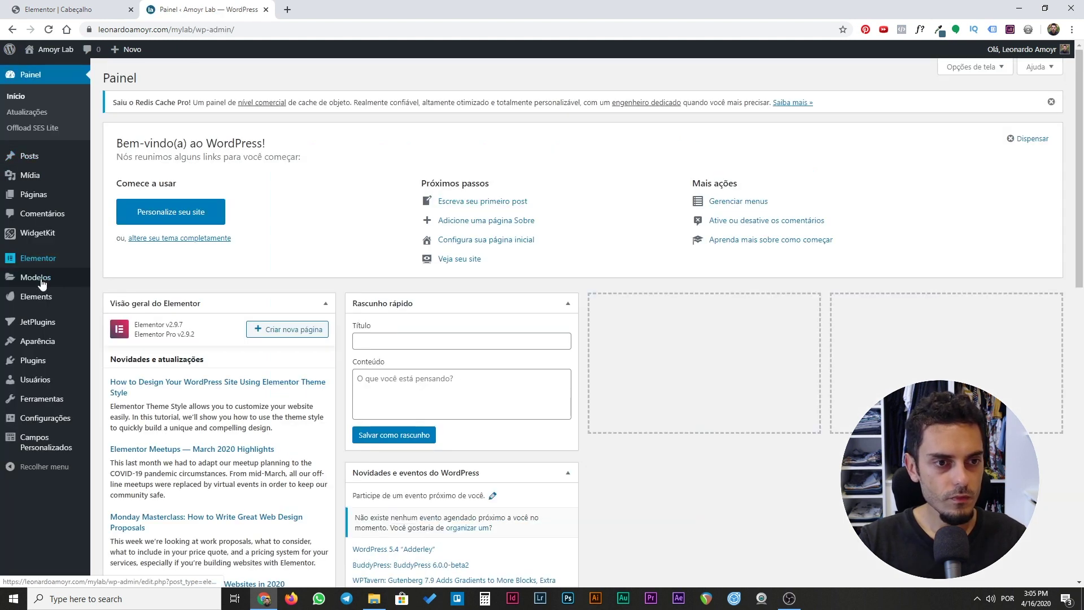
pyautogui.moveTo(39, 347)
pyautogui.click(111, 361)
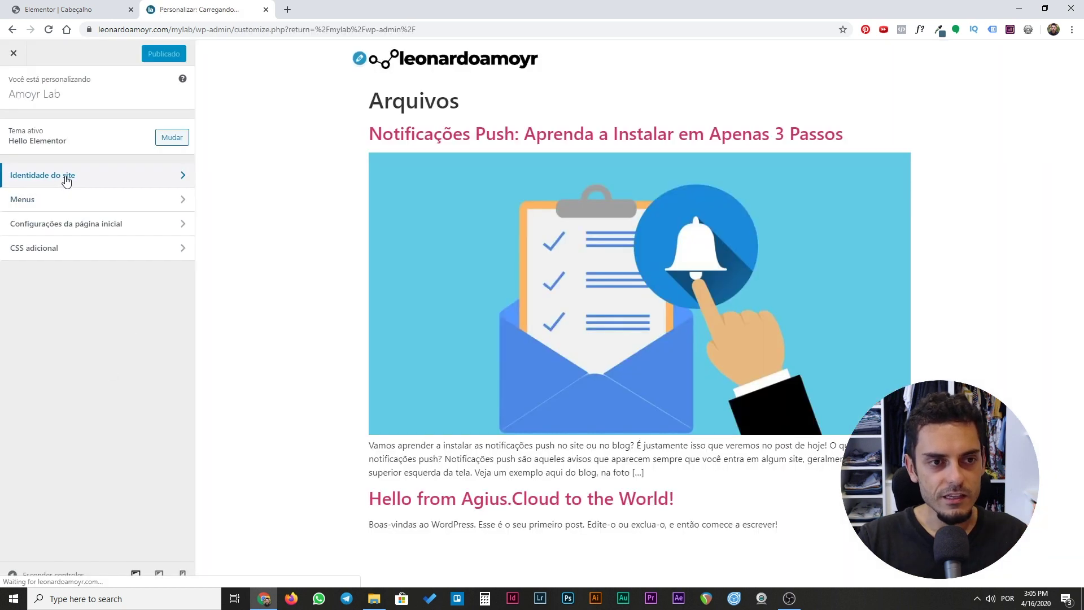
pyautogui.click(66, 176)
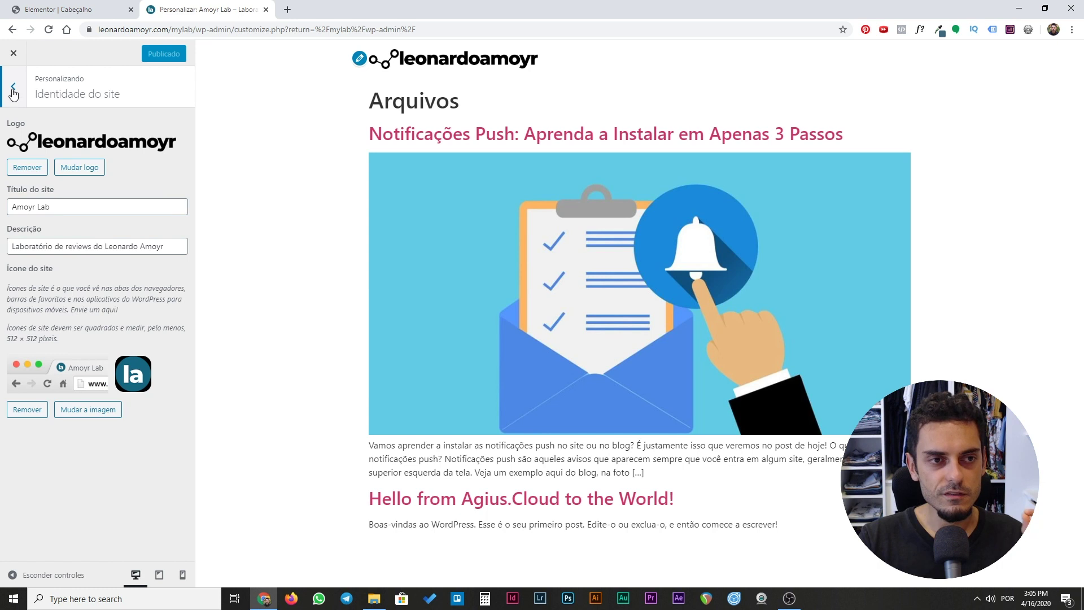
pyautogui.click(13, 95)
pyautogui.click(87, 176)
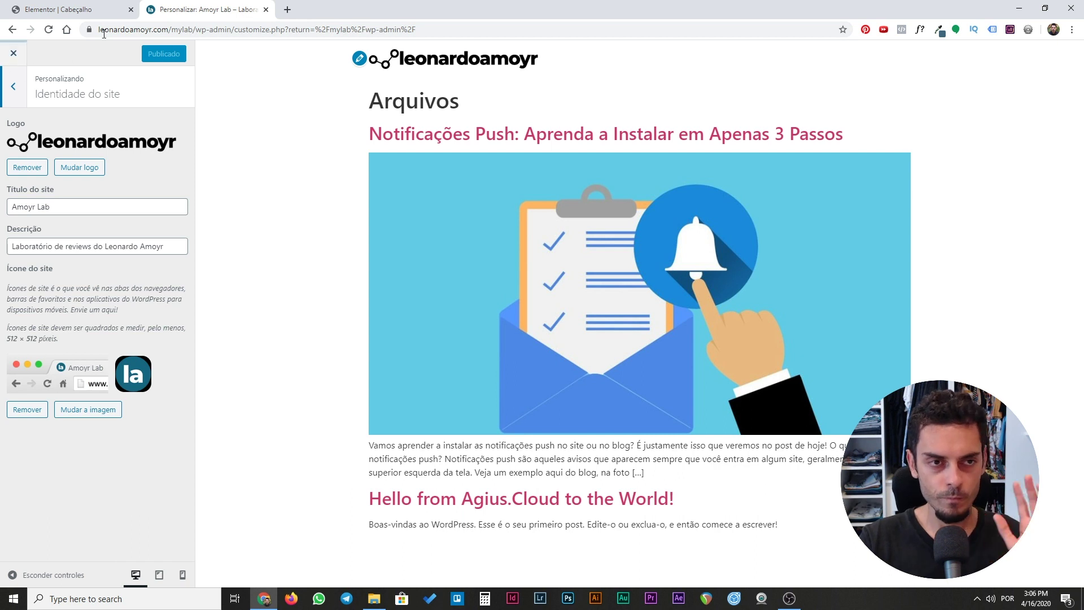
pyautogui.click(100, 9)
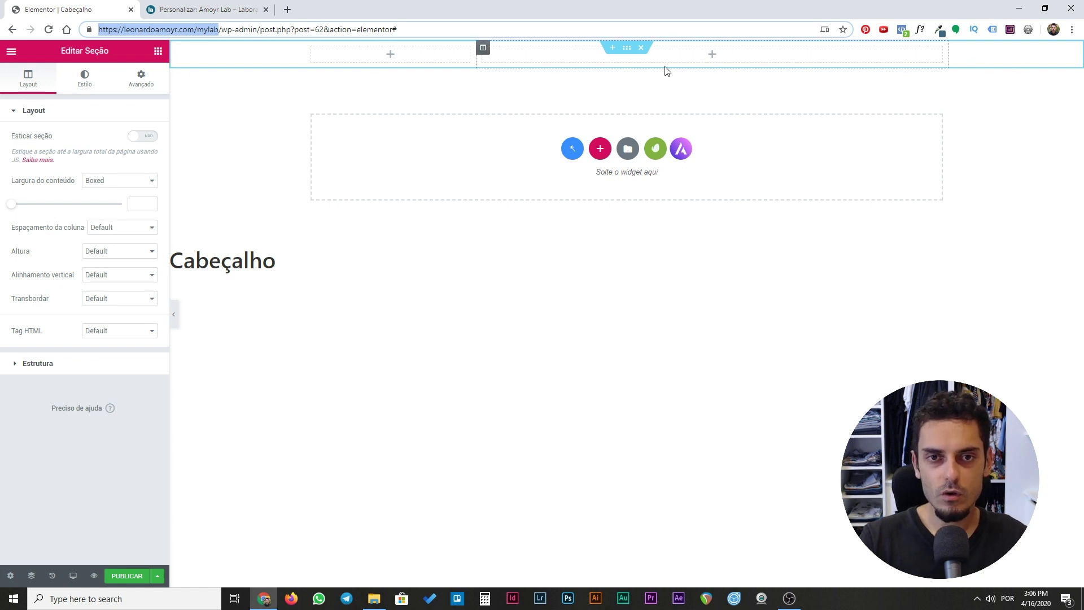
# Widen the header section's first column, and add a third column and delete it again.
pyautogui.moveTo(476, 54); pyautogui.dragTo(561, 63)
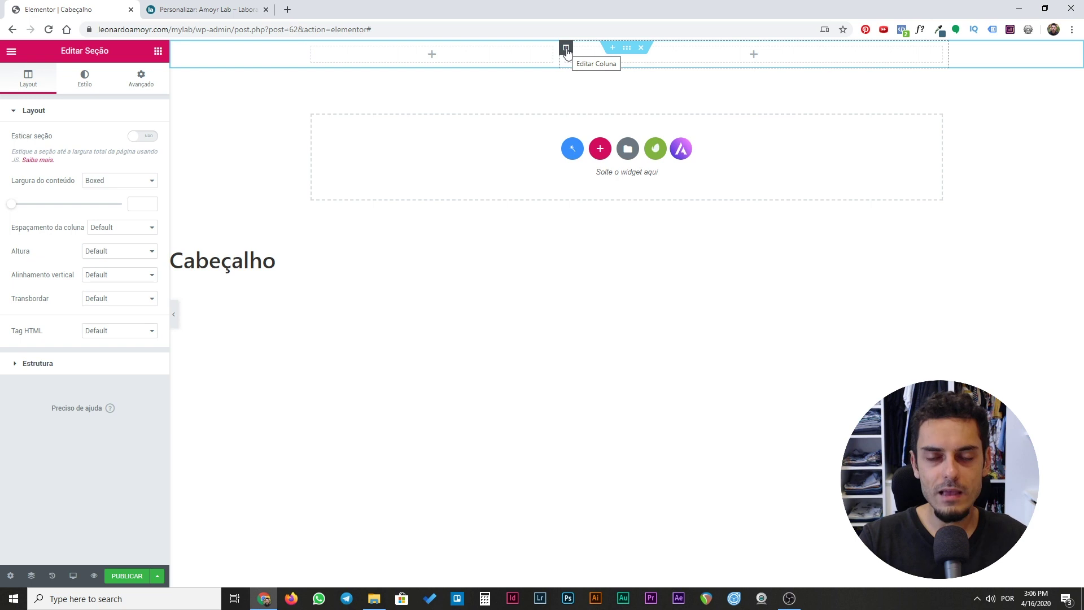
pyautogui.rightClick(567, 52)
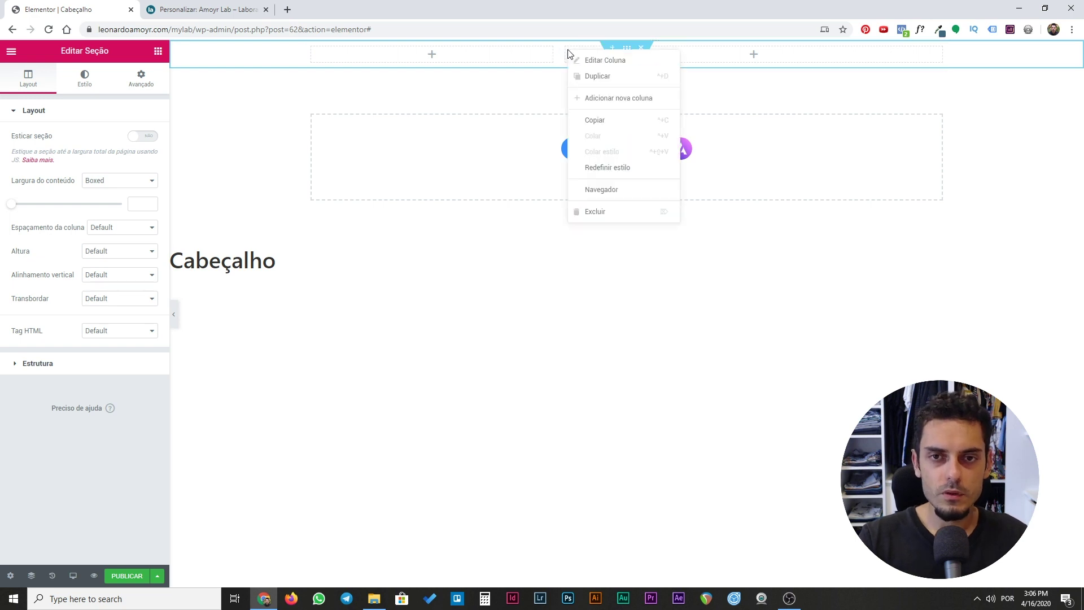
pyautogui.click(609, 102)
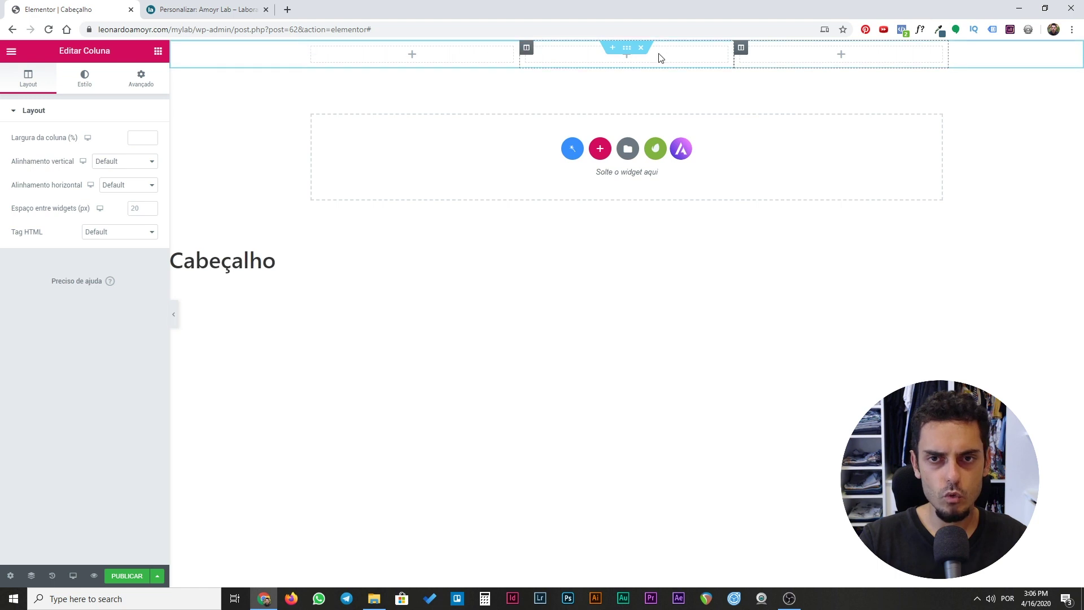
pyautogui.rightClick(741, 50)
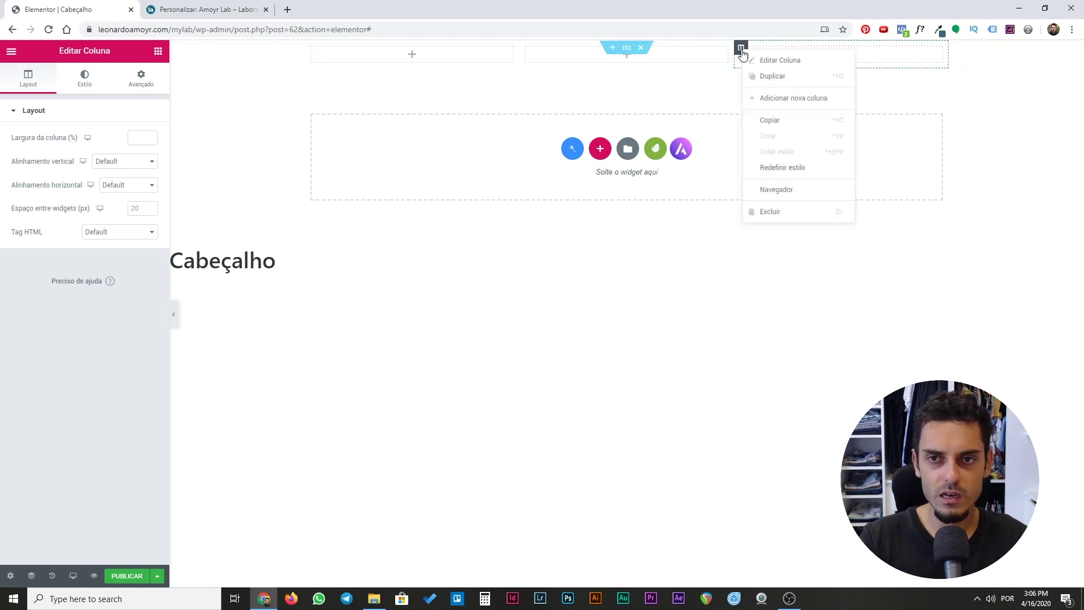
pyautogui.click(771, 213)
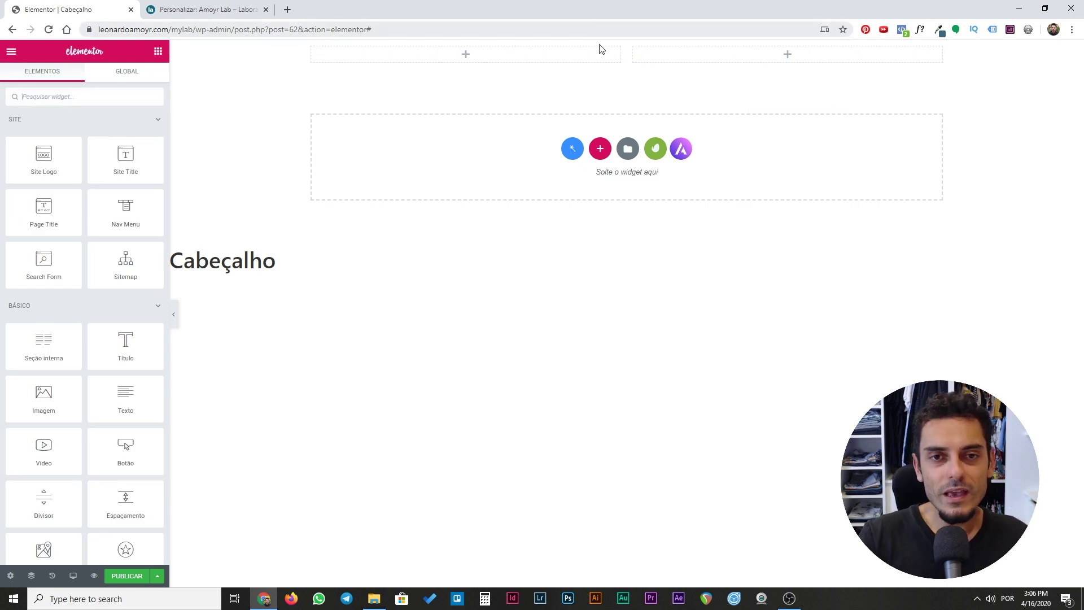
# Look through the widget categories, collapsing each one from Site to WidgetKit Pro.
pyautogui.click(159, 58)
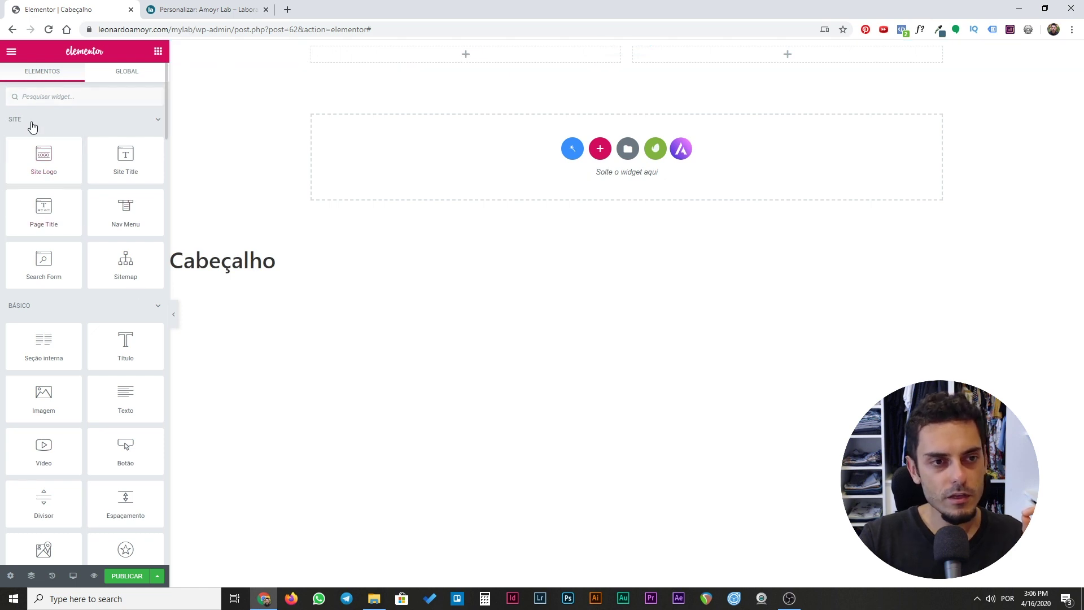
pyautogui.click(110, 120)
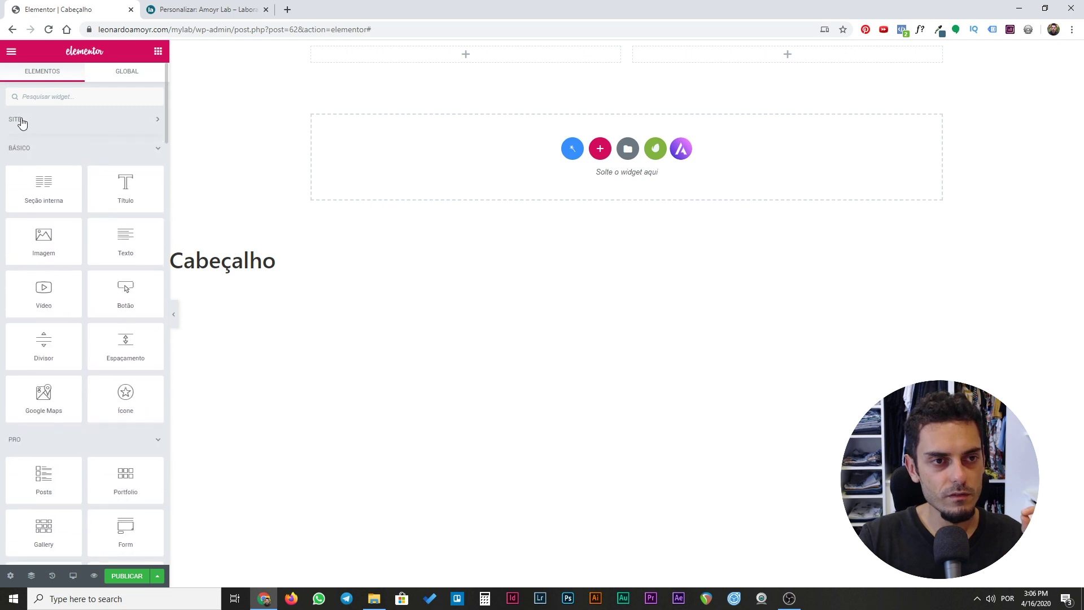
pyautogui.click(38, 153)
pyautogui.click(38, 177)
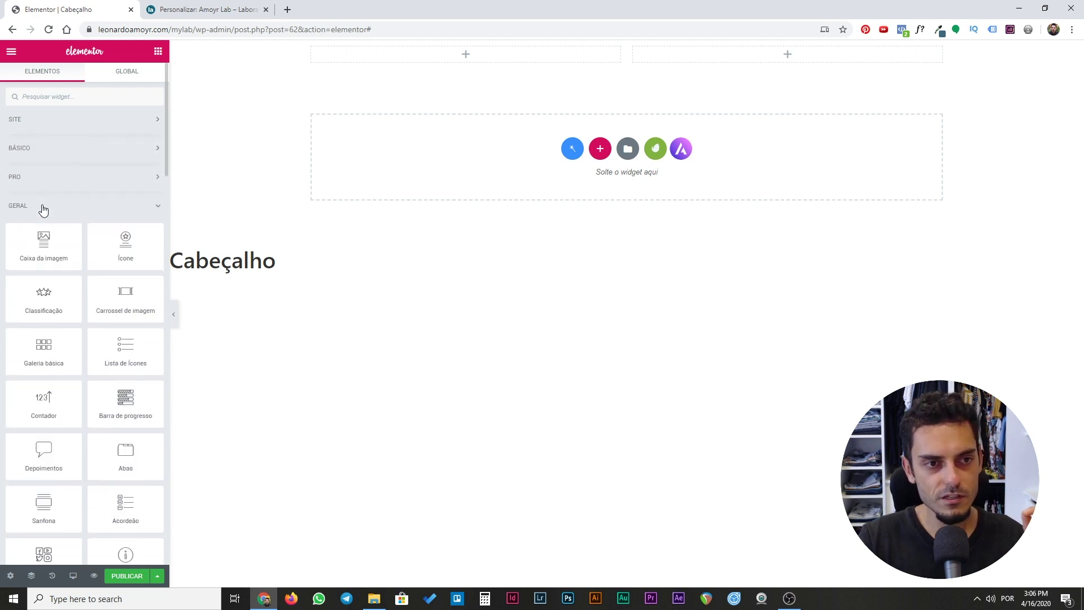
pyautogui.click(45, 207)
pyautogui.click(45, 265)
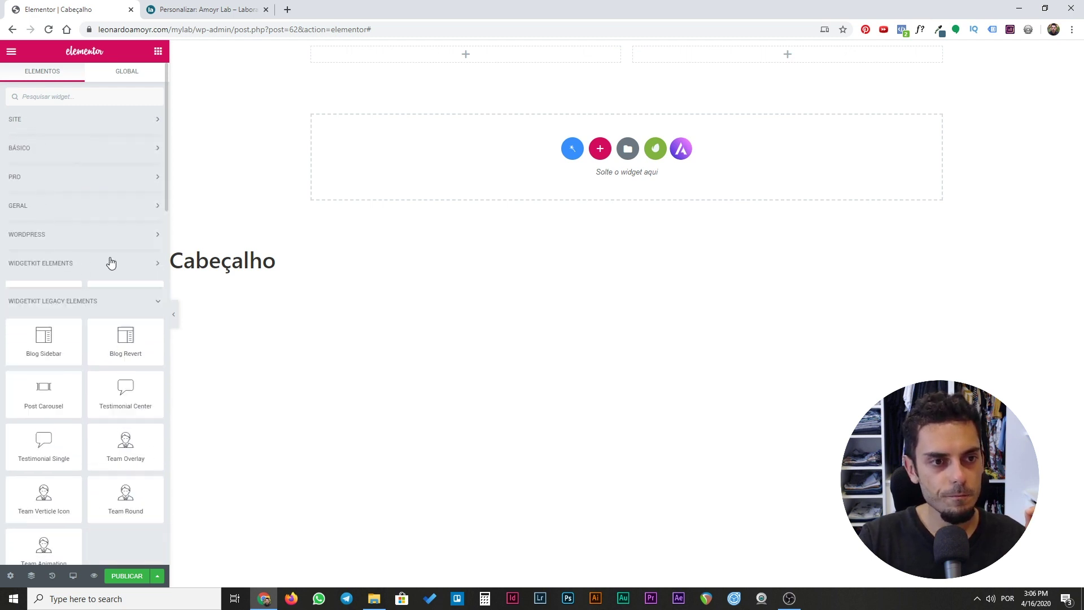
pyautogui.click(51, 295)
pyautogui.click(38, 326)
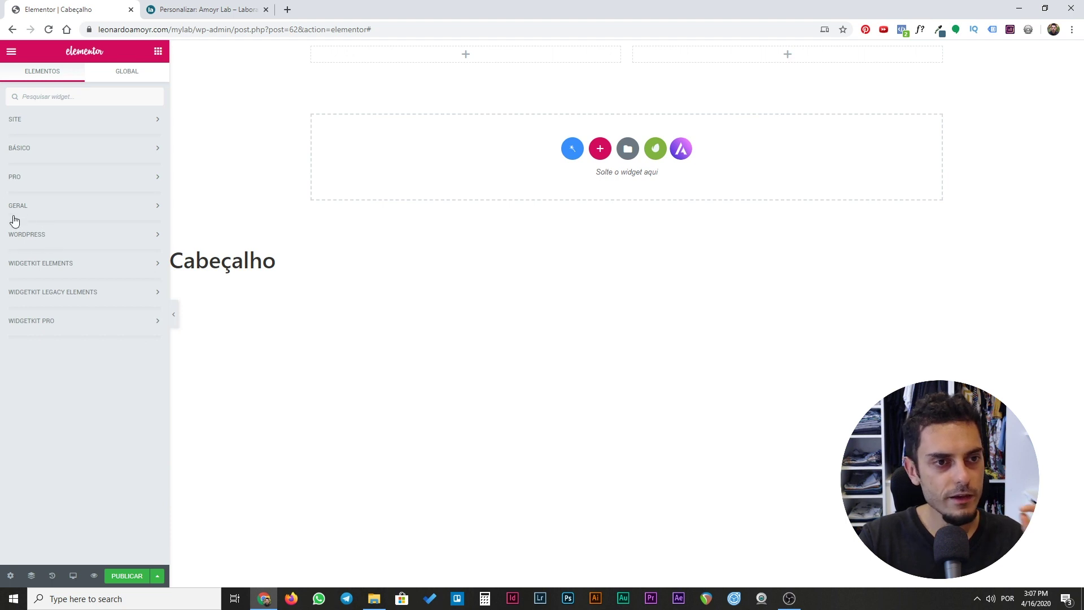
# Place a Site Logo widget in the header's first column and give it a custom image size with a height of 55.
pyautogui.click(17, 120)
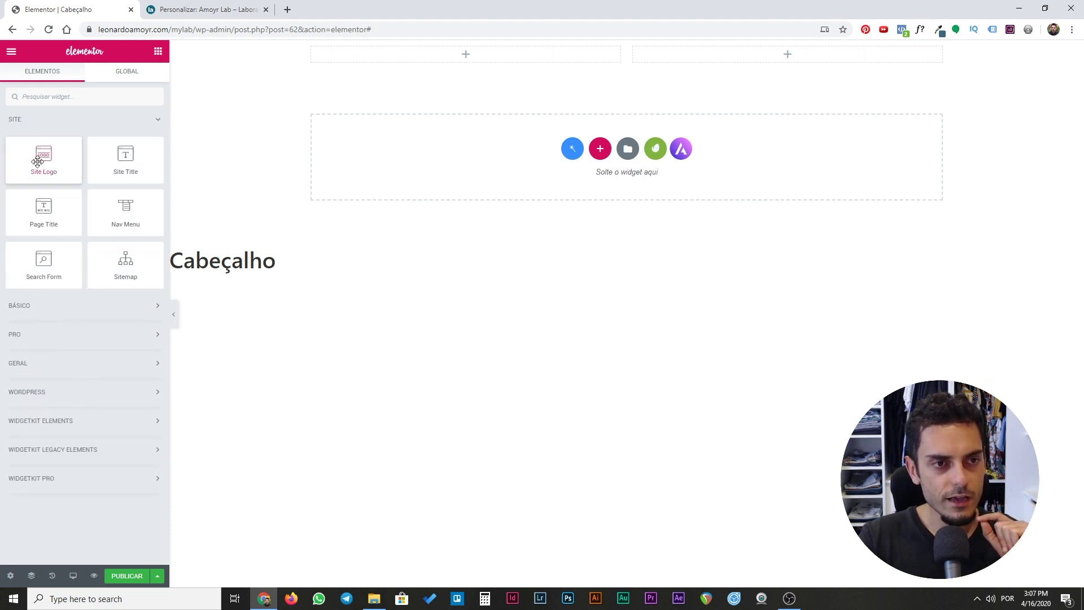
pyautogui.moveTo(39, 162); pyautogui.dragTo(458, 64)
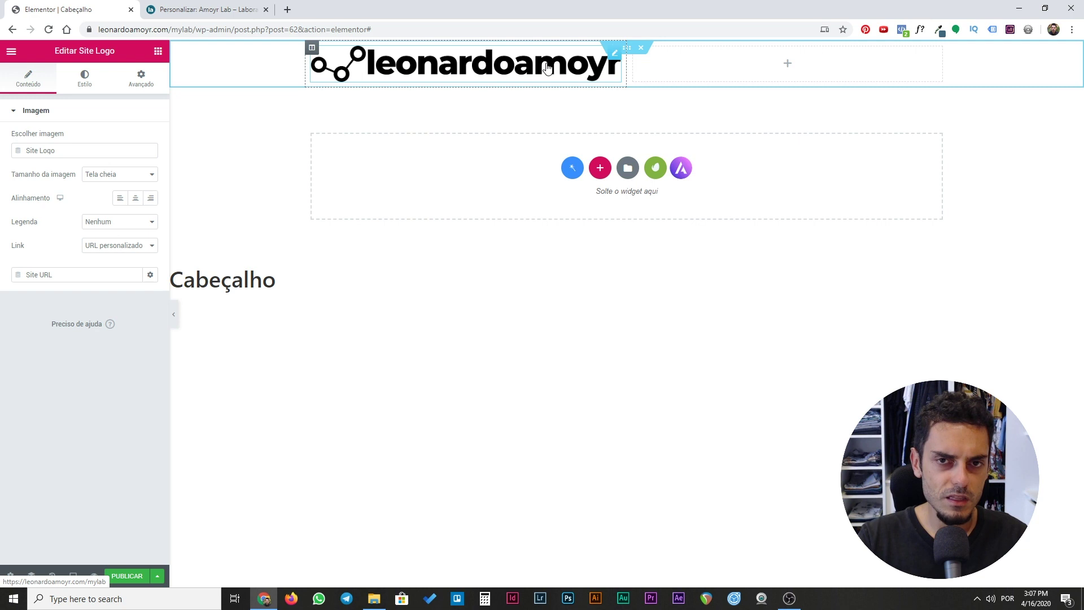
pyautogui.rightClick(615, 58)
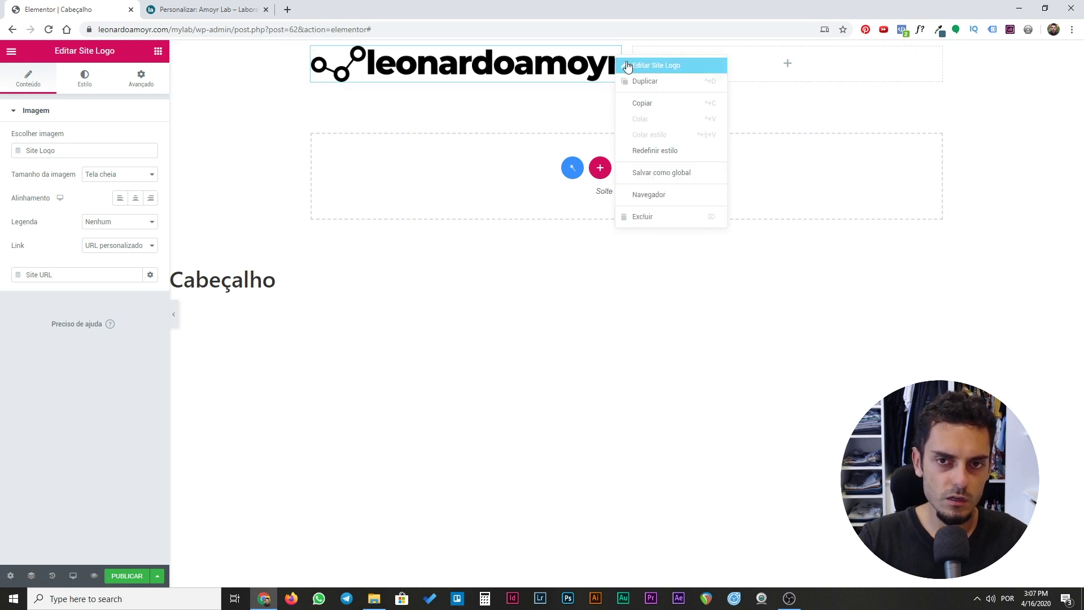
pyautogui.click(658, 67)
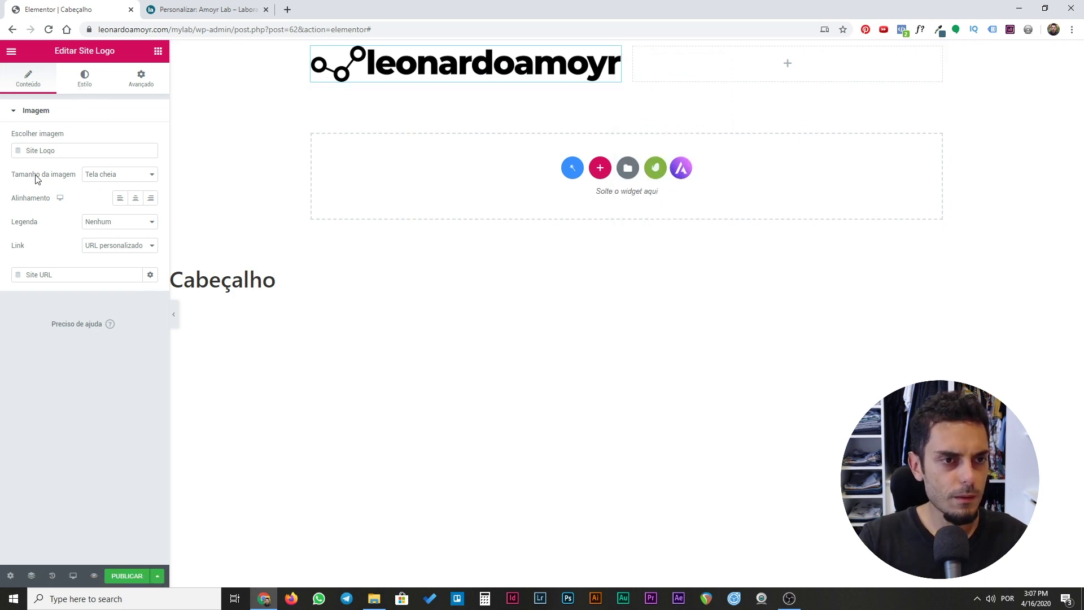
pyautogui.click(110, 181)
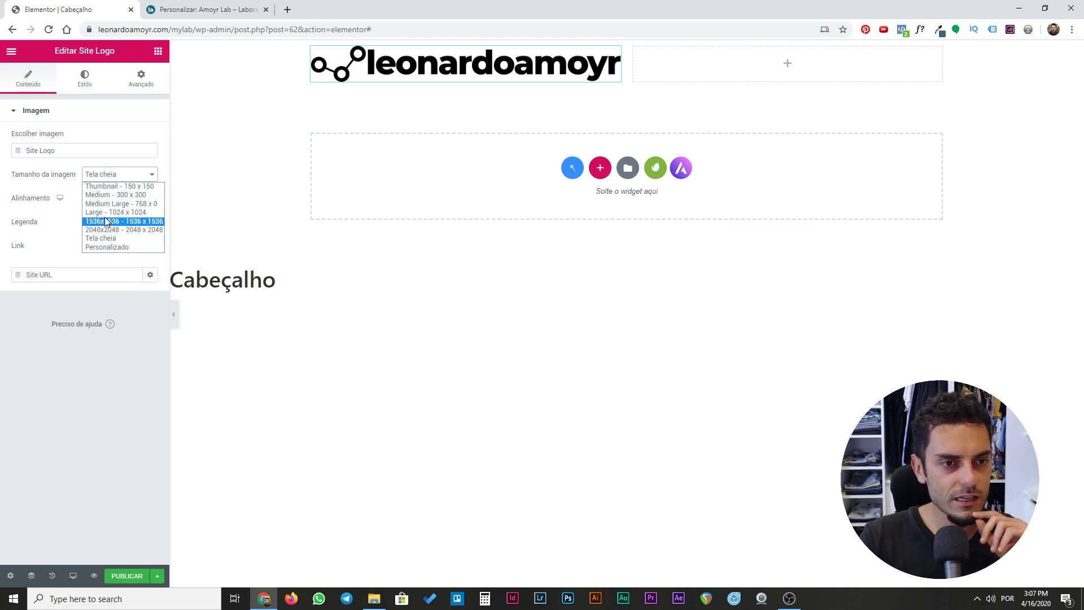
pyautogui.click(104, 247)
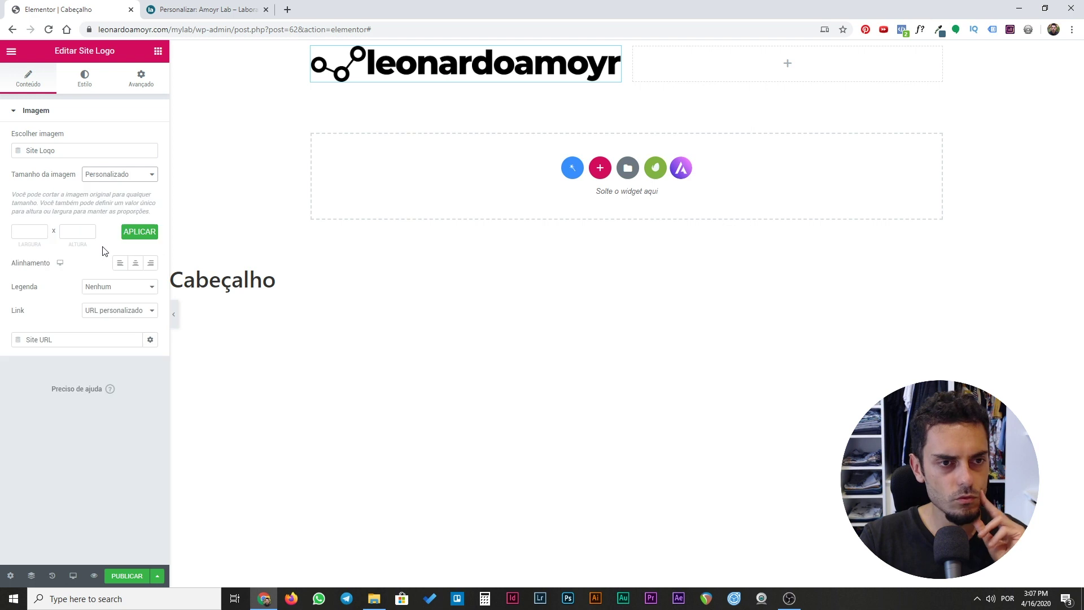
pyautogui.click(75, 232)
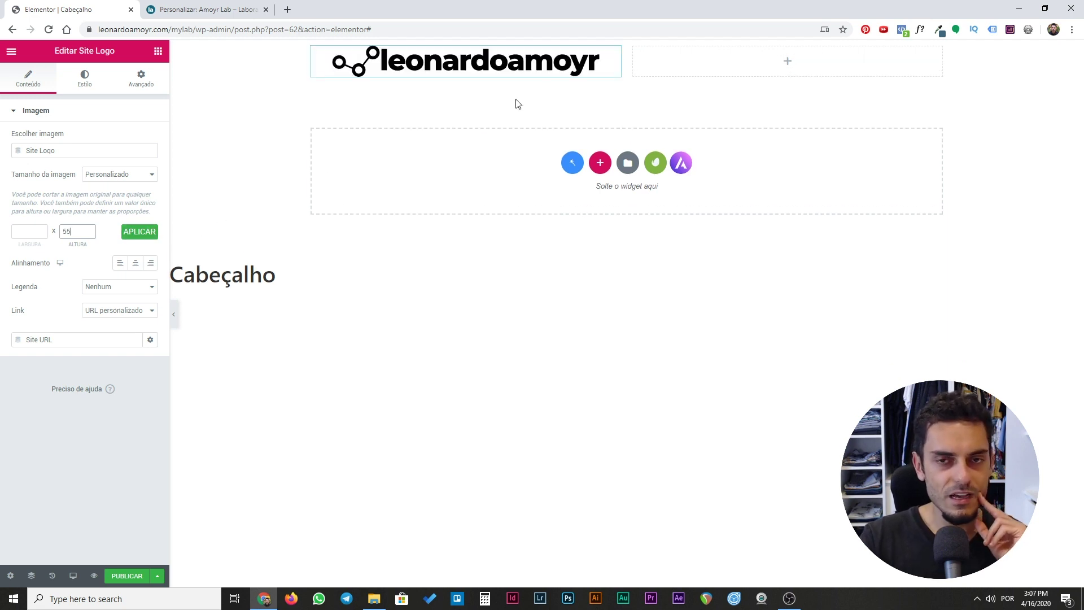
# Narrow the column containing the site logo, setting its width to 30%.
pyautogui.moveTo(628, 67); pyautogui.dragTo(574, 65)
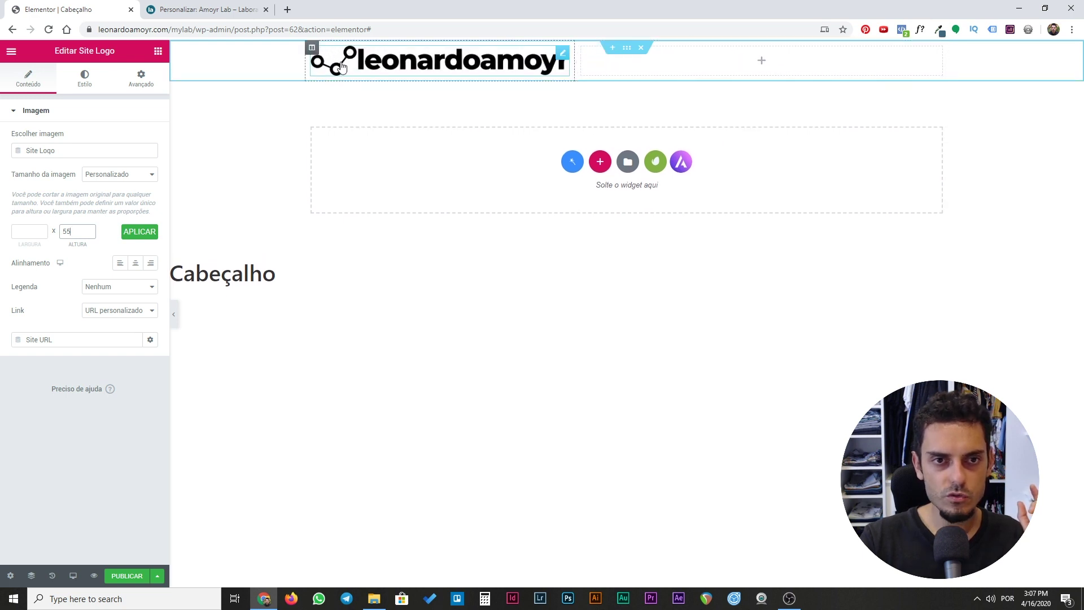
pyautogui.rightClick(312, 51)
pyautogui.click(339, 58)
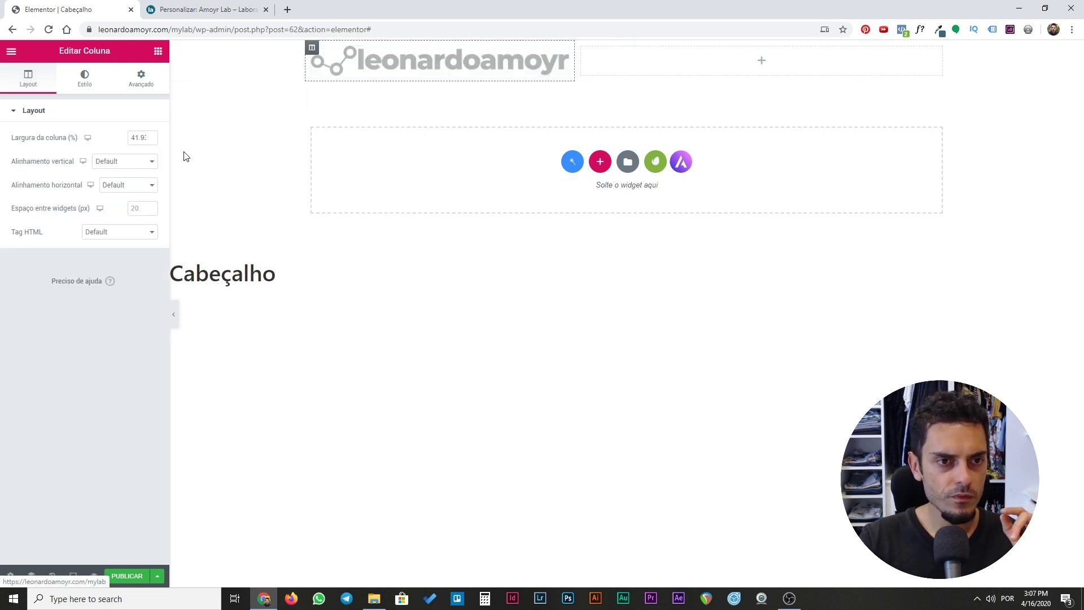
pyautogui.doubleClick(138, 137)
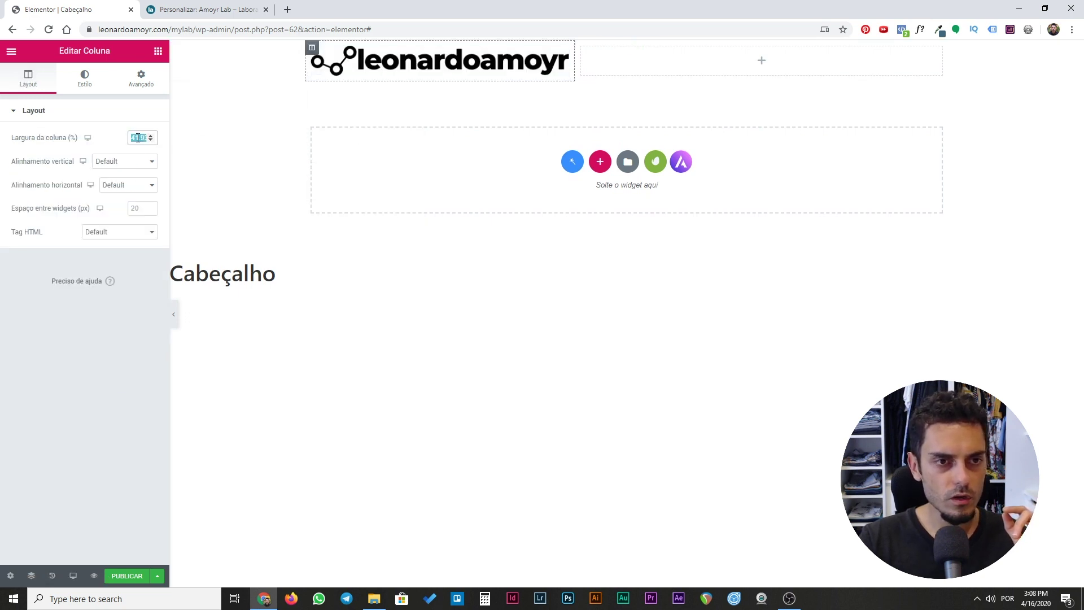
pyautogui.write('30')
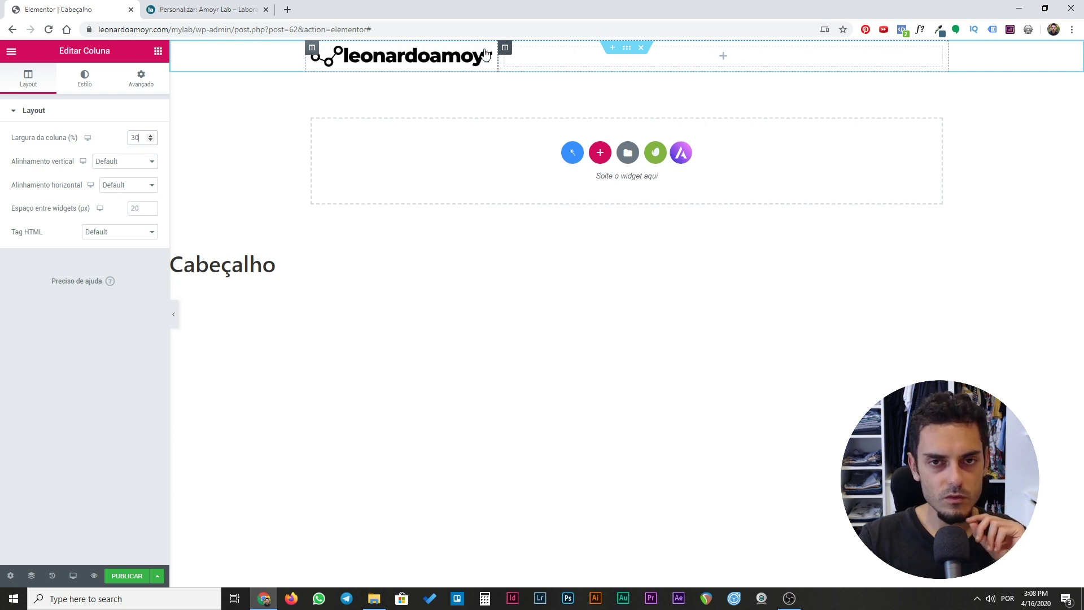
# Open the Site Logo widget's settings again at its custom image height.
pyautogui.rightClick(457, 57)
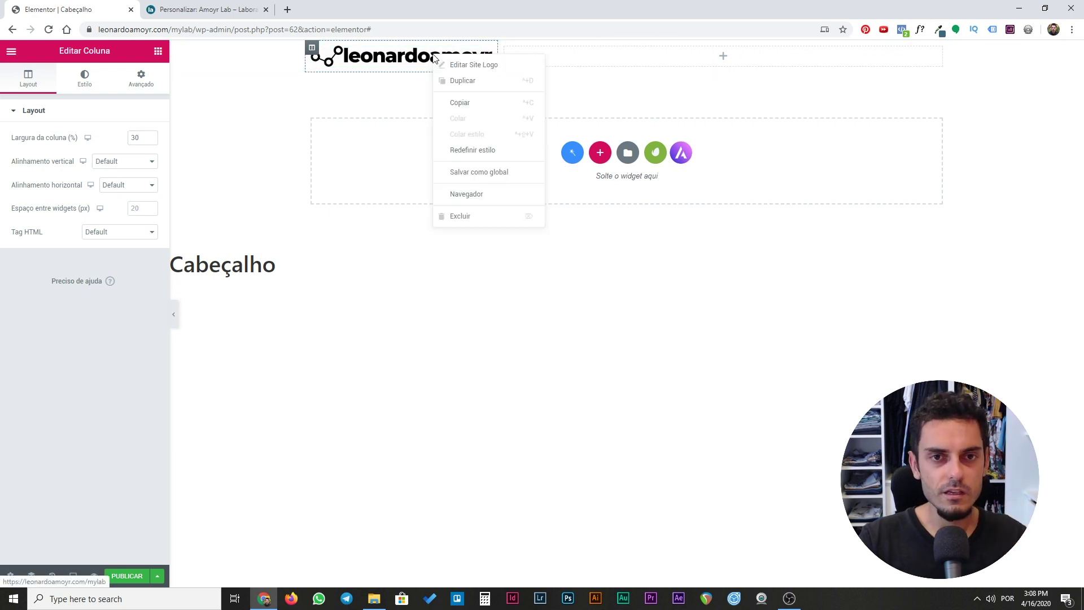
pyautogui.click(462, 65)
pyautogui.click(77, 232)
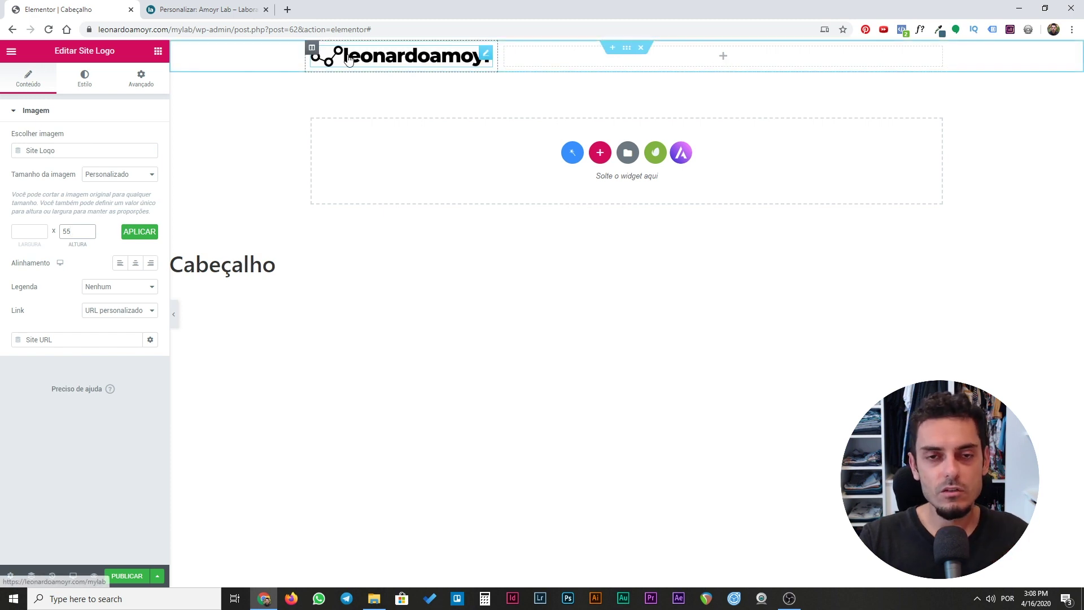
# Leave the theme customizer and open the Menus page under Aparência in the WordPress dashboard.
pyautogui.click(203, 9)
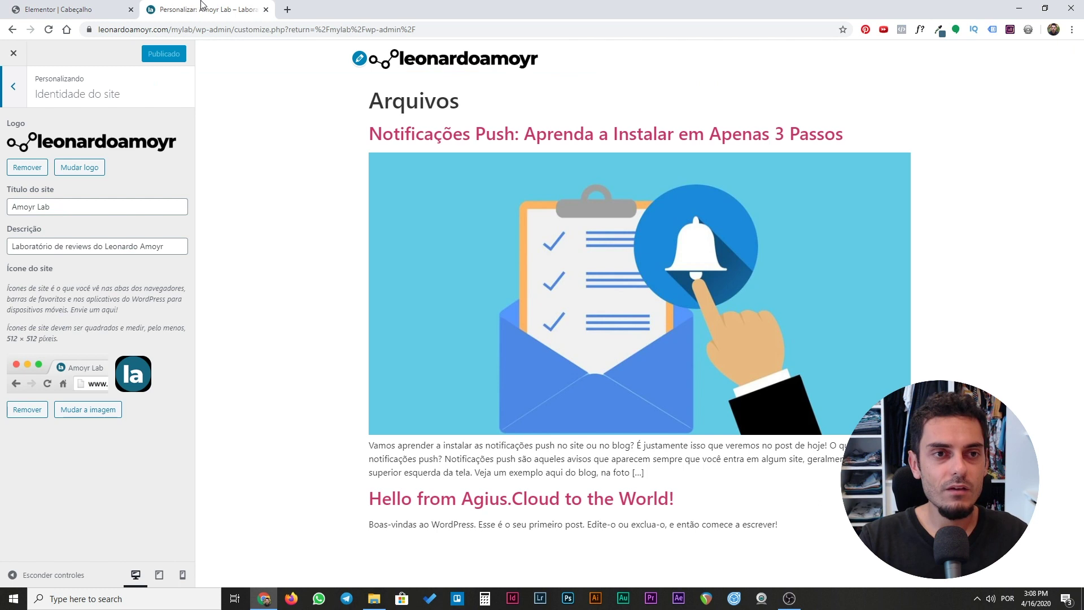
pyautogui.click(24, 63)
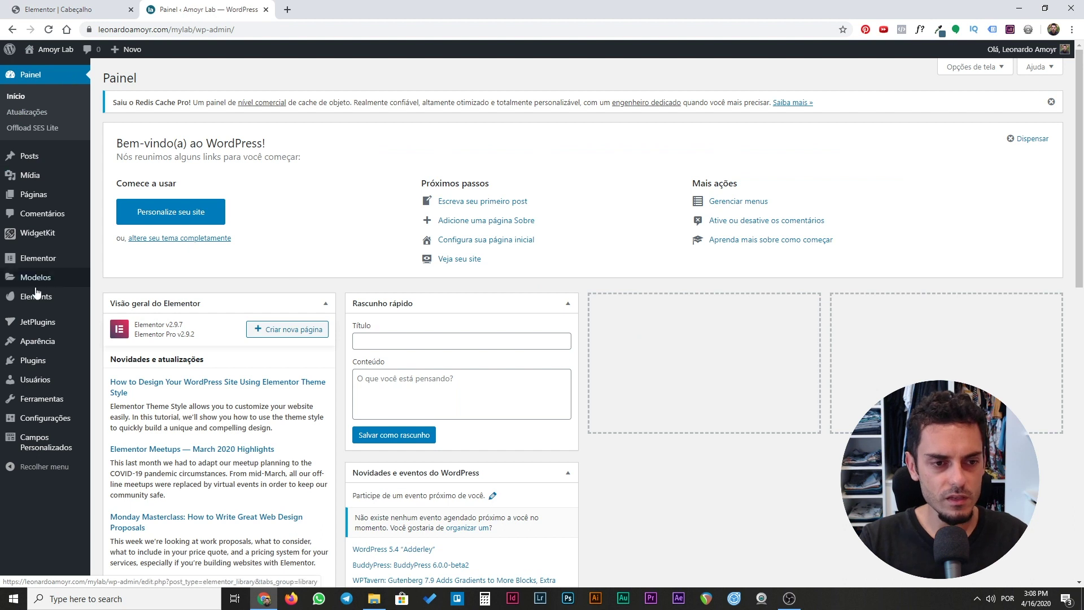
pyautogui.moveTo(41, 344)
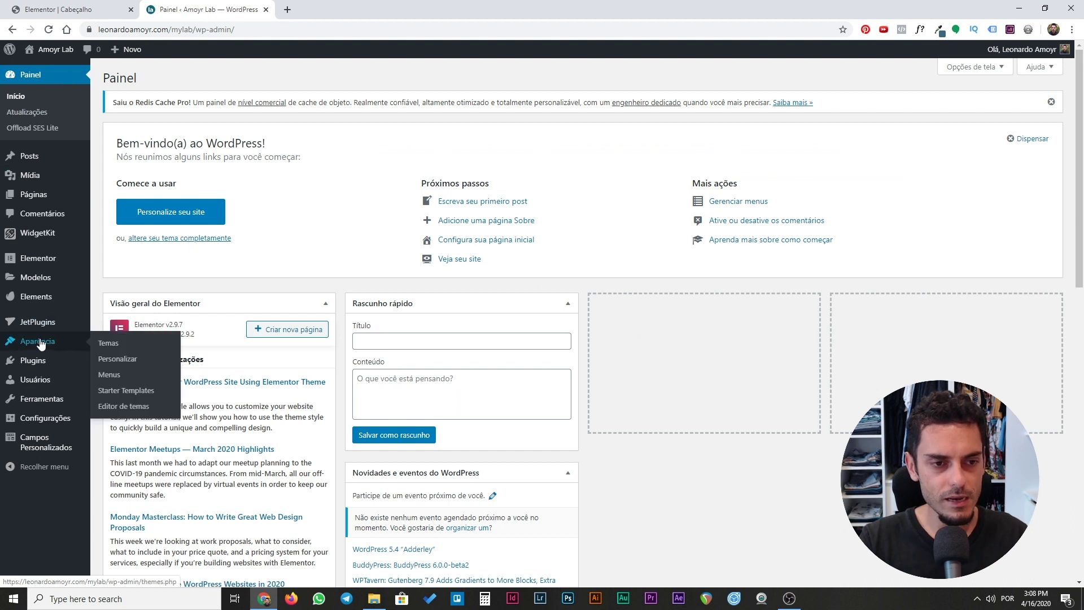
pyautogui.click(110, 376)
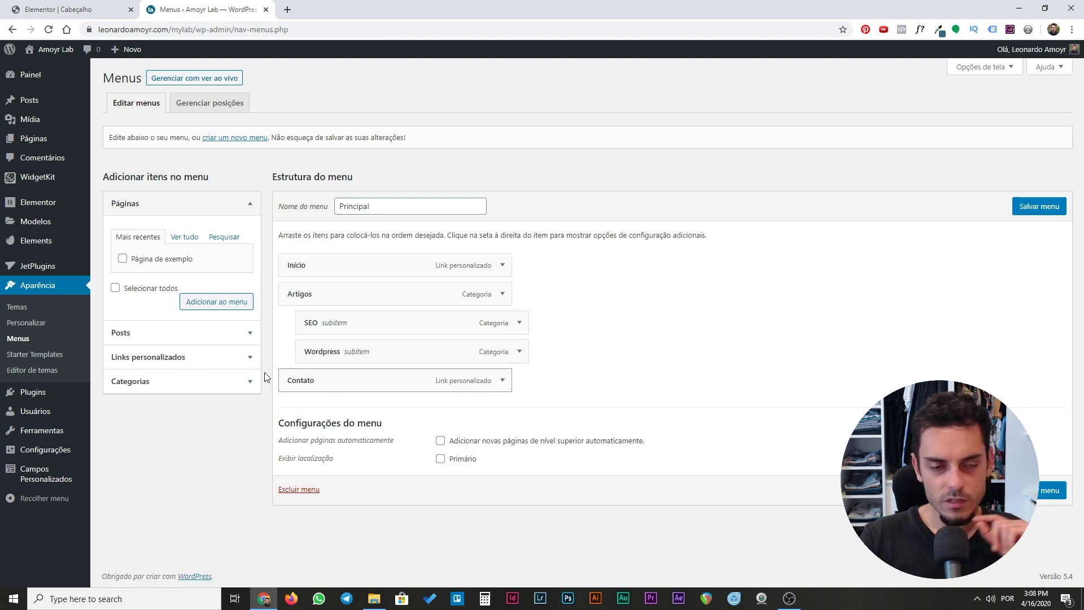
# Add a custom link labelled Contato with the URL /contato to the Principal menu, and remove it again.
pyautogui.click(238, 357)
pyautogui.click(200, 289)
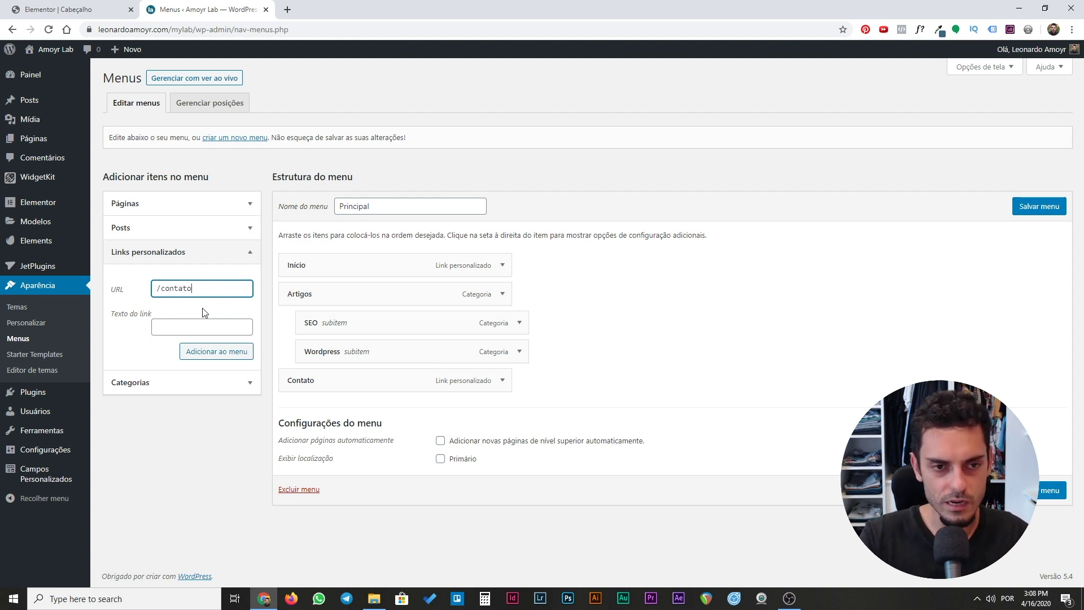
pyautogui.click(207, 326)
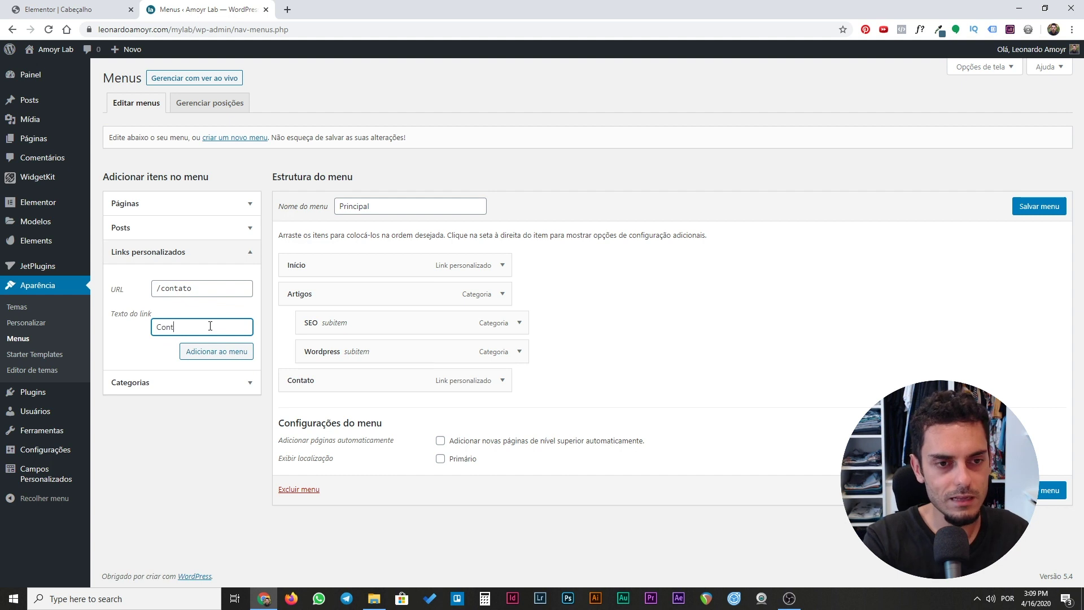
pyautogui.click(229, 350)
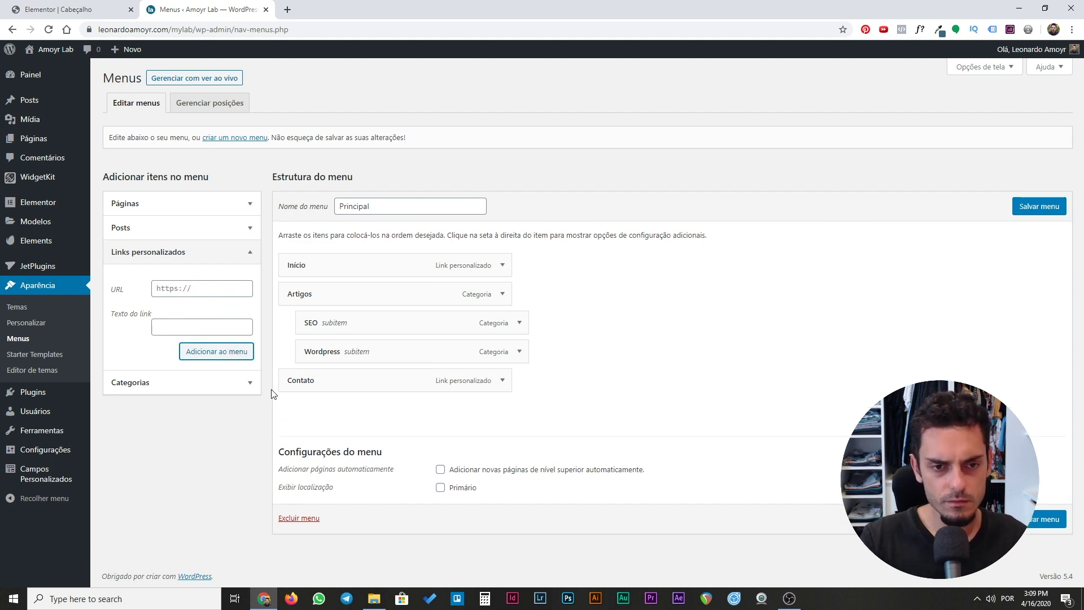
pyautogui.click(501, 408)
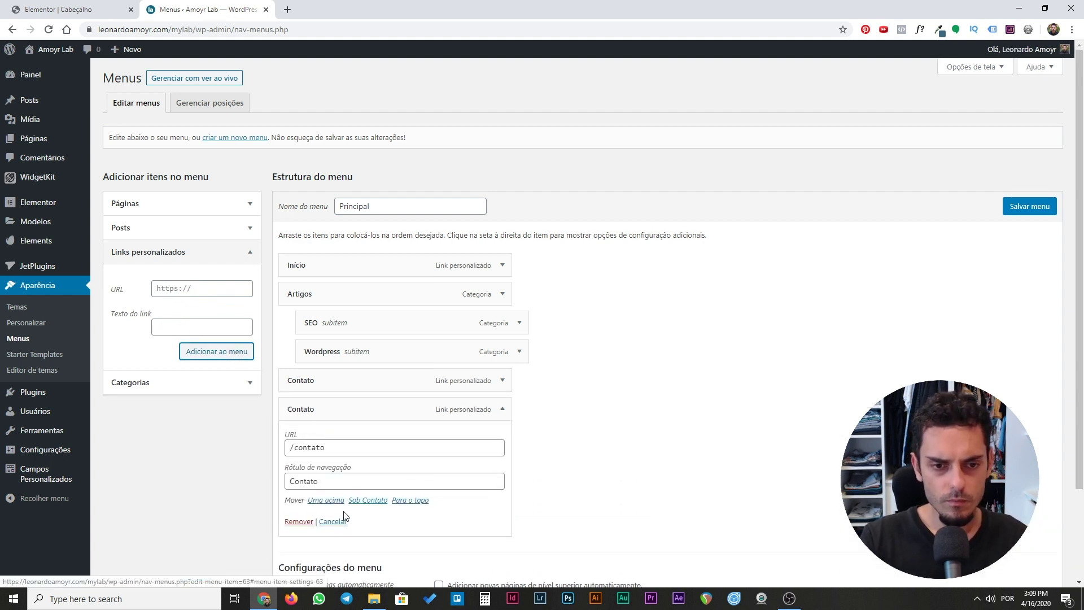
pyautogui.click(287, 520)
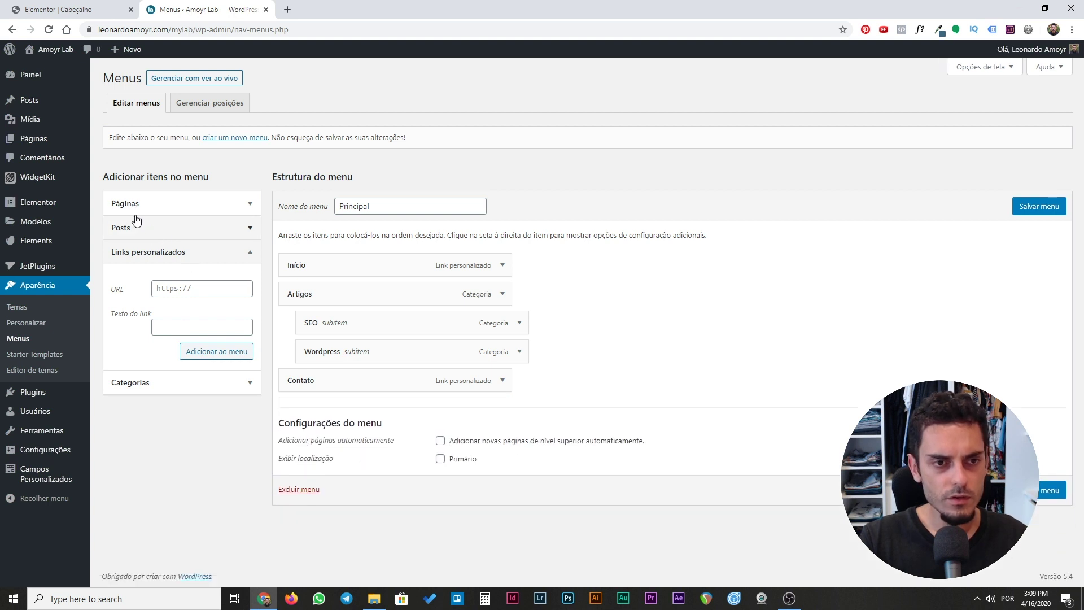
# Look through all pages available for the menu and examine the settings of the Artigos menu item.
pyautogui.click(161, 210)
pyautogui.click(185, 236)
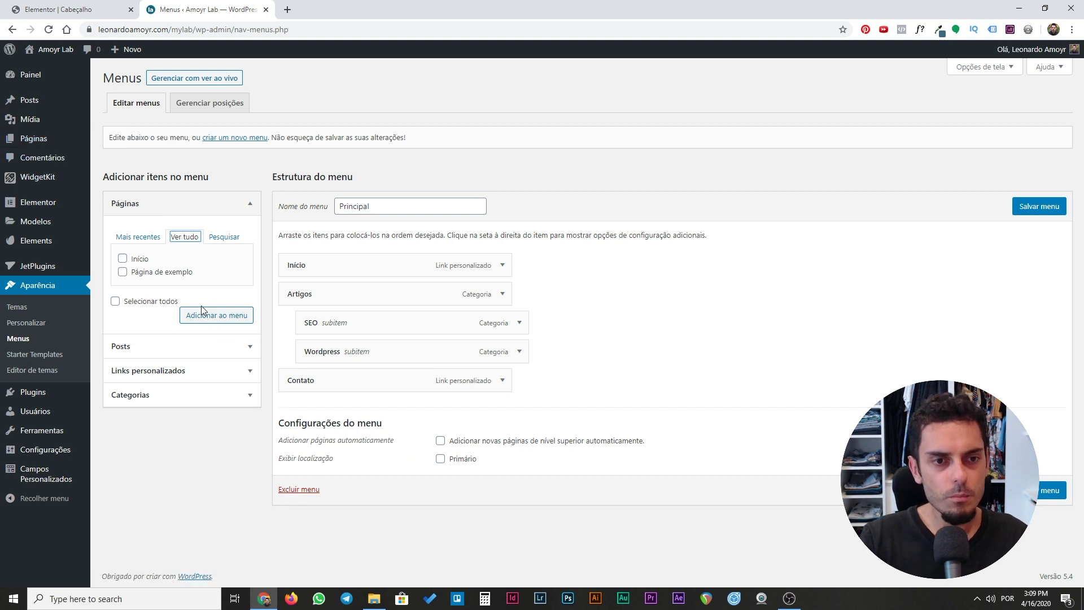
pyautogui.click(124, 260)
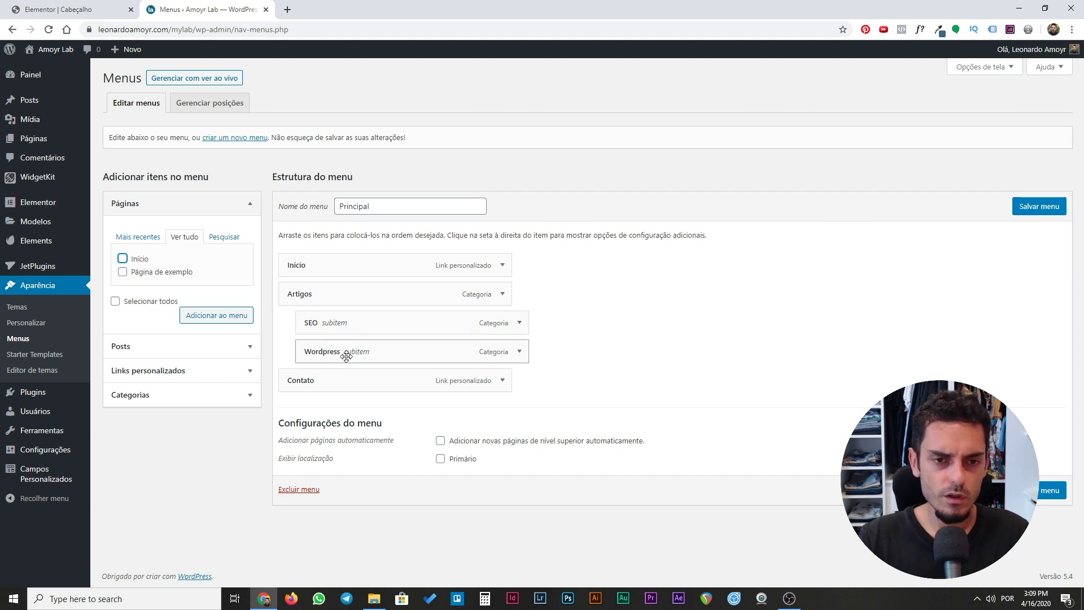
pyautogui.click(504, 295)
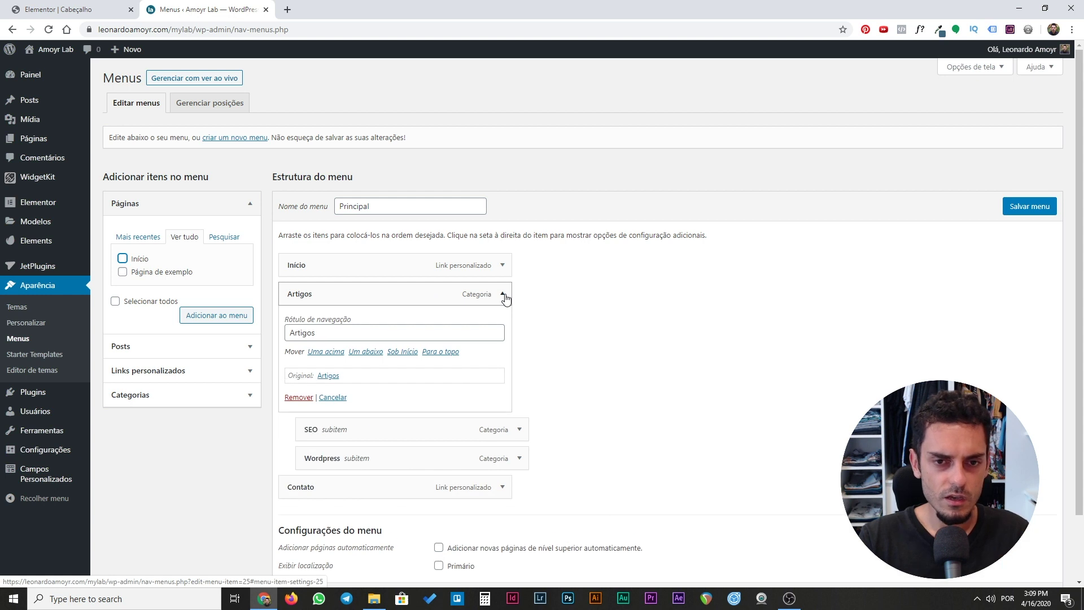
pyautogui.click(504, 295)
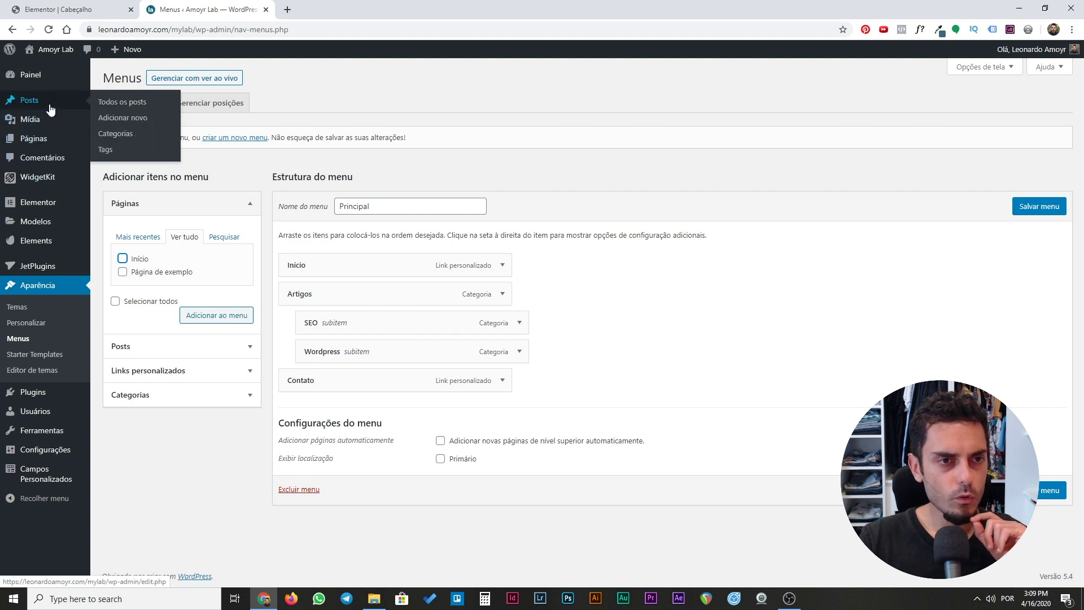
# Open the post categories in a new tab and create the category Youtube with Artigos as its parent.
pyautogui.middleClick(113, 130)
pyautogui.click(338, 10)
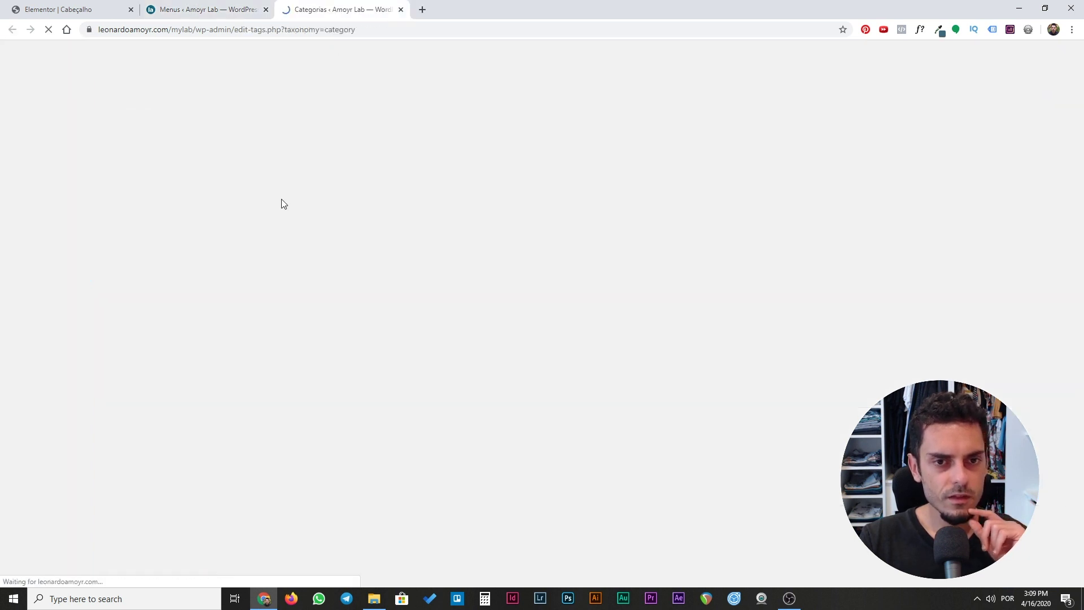
pyautogui.click(117, 146)
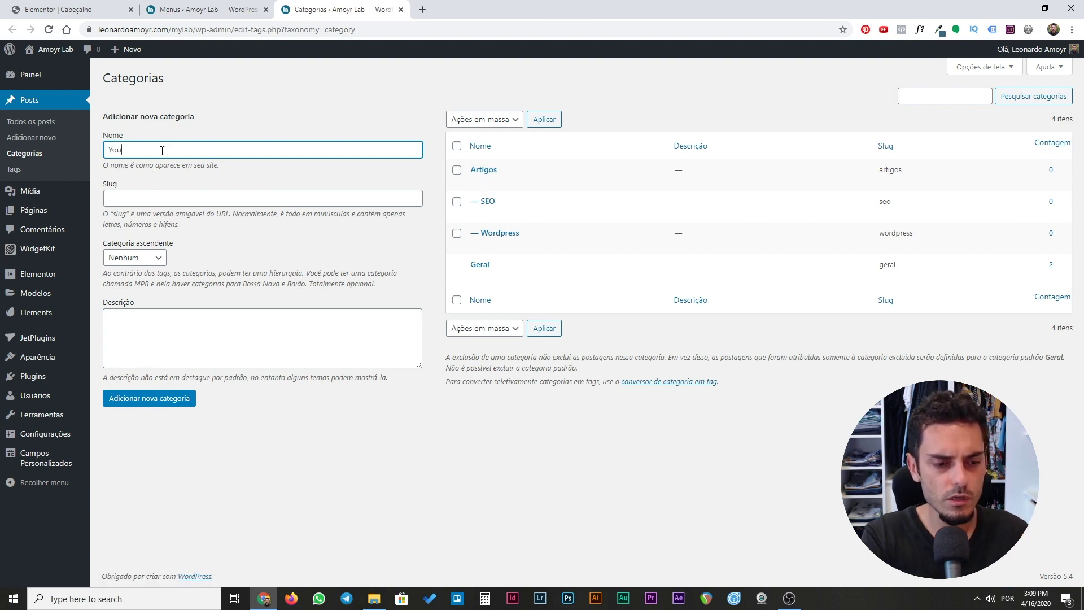
pyautogui.click(148, 259)
pyautogui.click(129, 283)
pyautogui.click(155, 404)
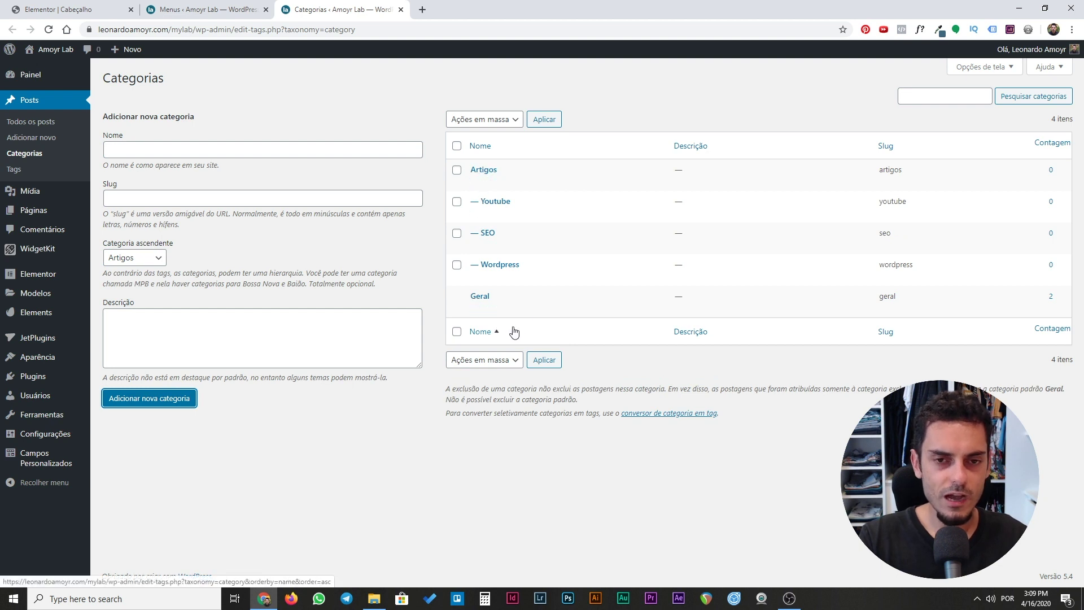
# Reload the Menus page and add the Youtube category to the Principal menu.
pyautogui.click(206, 9)
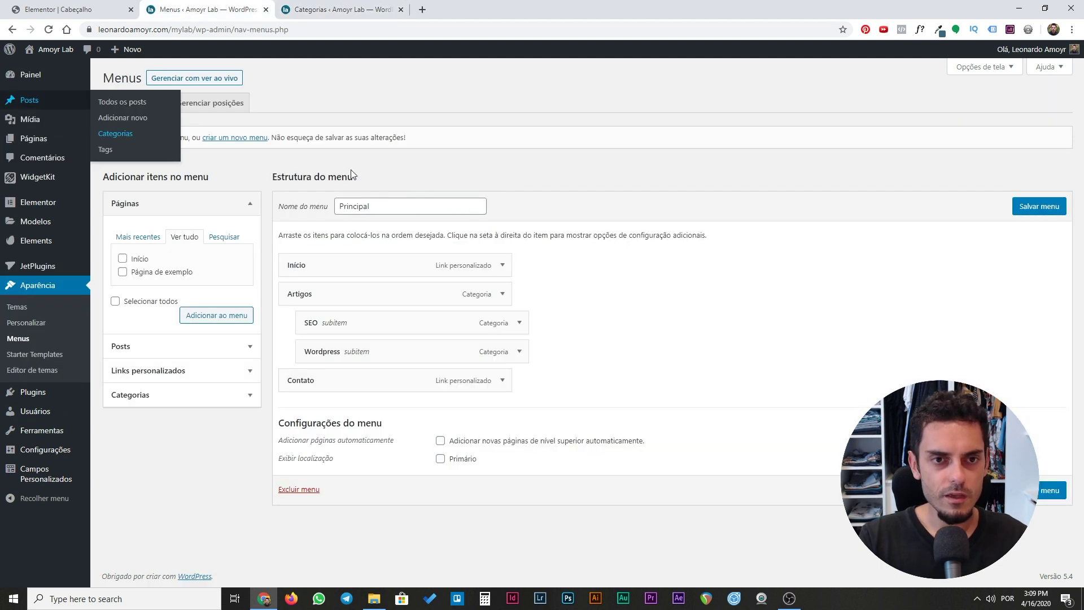
pyautogui.press('F5')
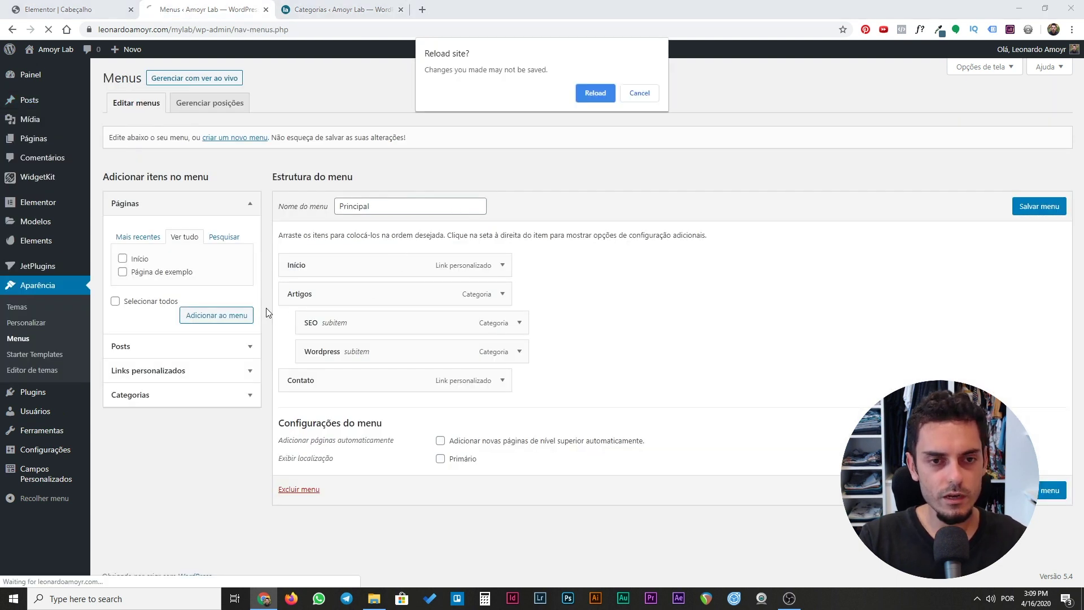
pyautogui.click(581, 96)
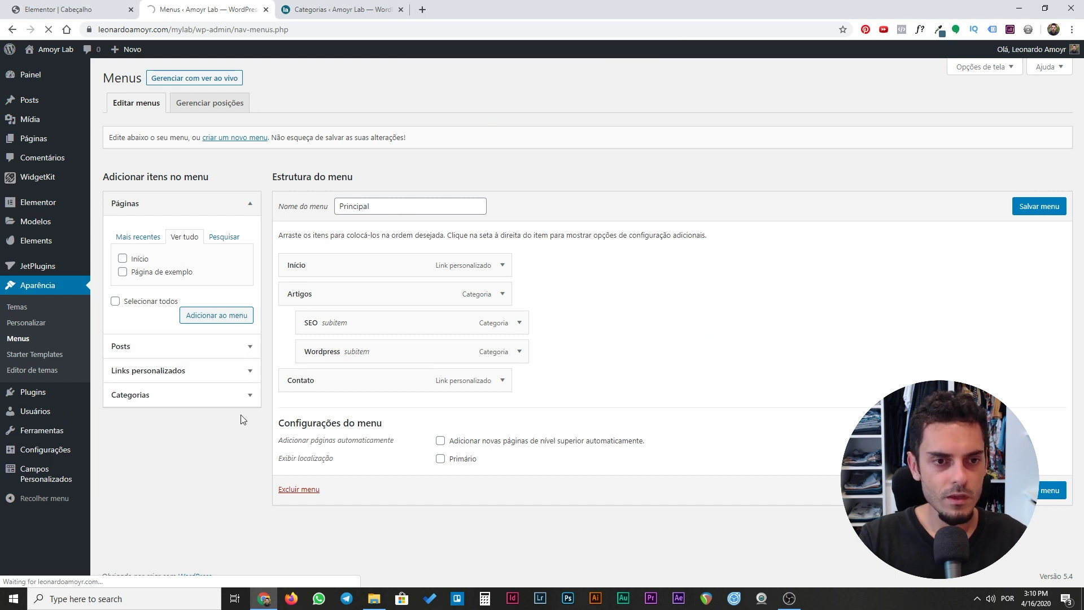
pyautogui.click(164, 395)
pyautogui.click(180, 309)
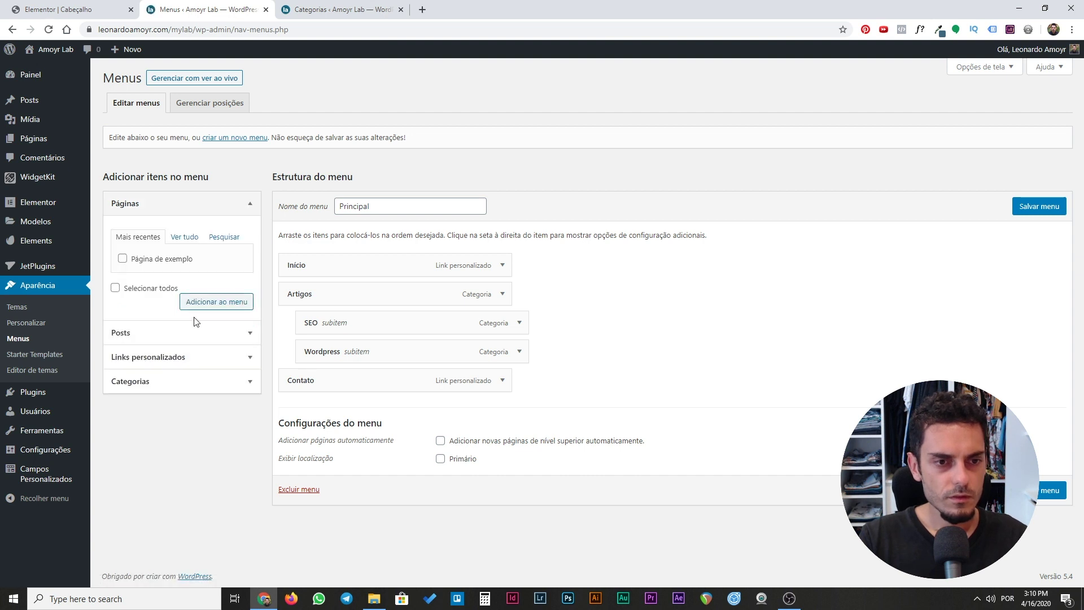
pyautogui.click(170, 380)
pyautogui.click(177, 308)
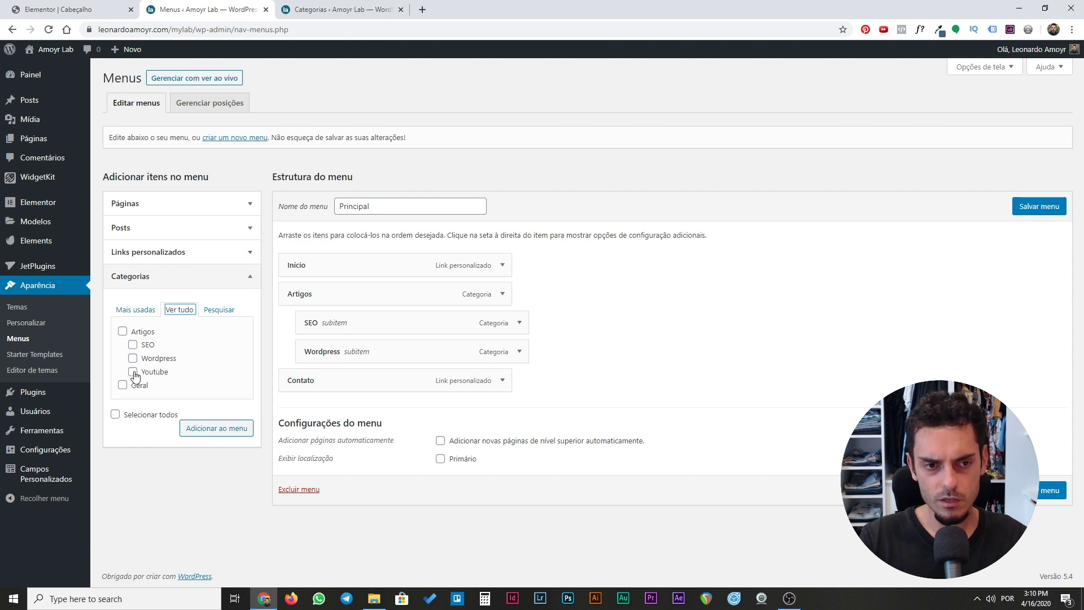
pyautogui.click(134, 372)
pyautogui.click(229, 429)
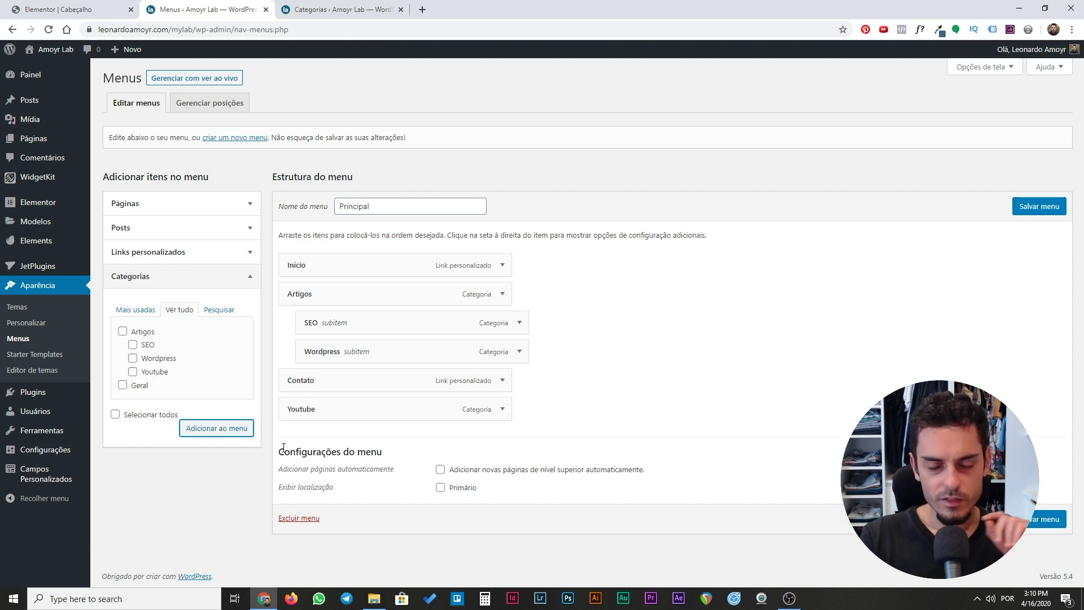
# Move Youtube above Contato as a subitem of Artigos, below Wordpress, and save the Principal menu.
pyautogui.moveTo(302, 415); pyautogui.dragTo(281, 378)
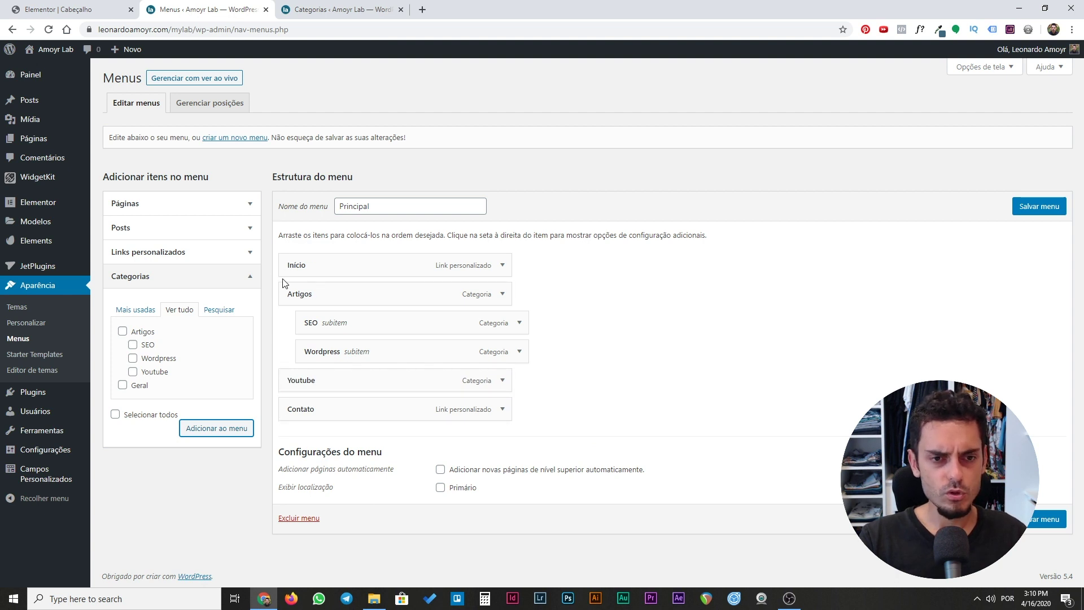
pyautogui.moveTo(289, 380); pyautogui.dragTo(310, 380)
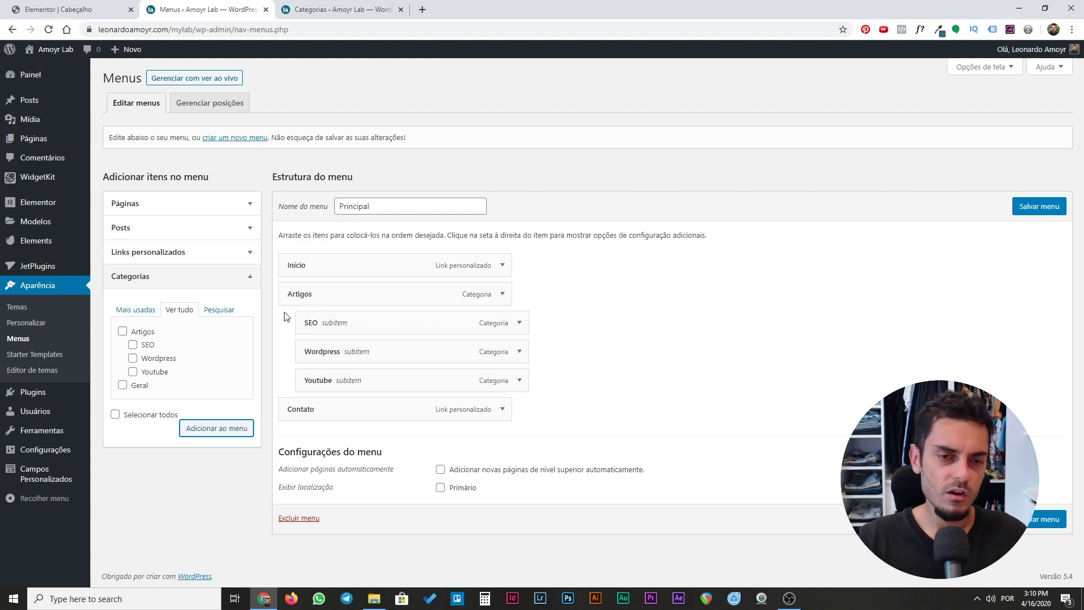
pyautogui.click(1052, 212)
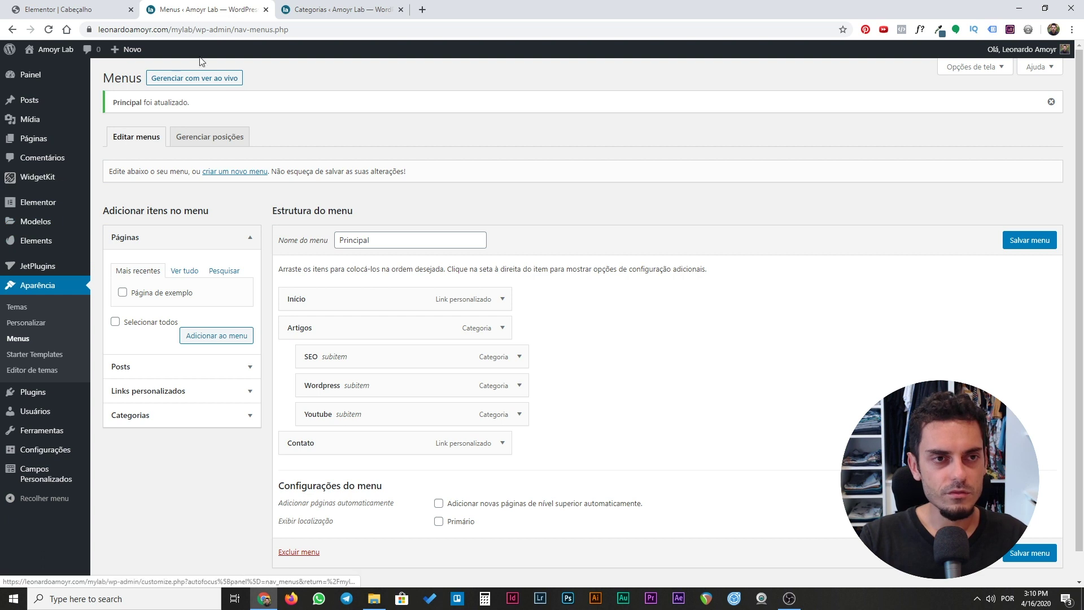
# Examine the quick-edit fields of the Geral category without changing them, and close the categories page.
pyautogui.click(350, 16)
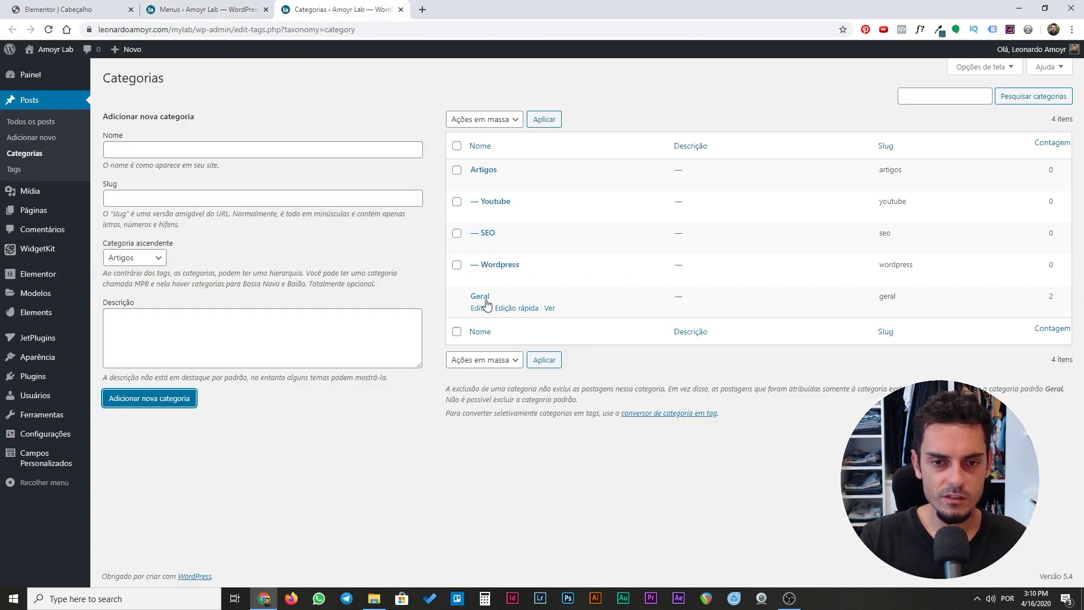
pyautogui.click(507, 309)
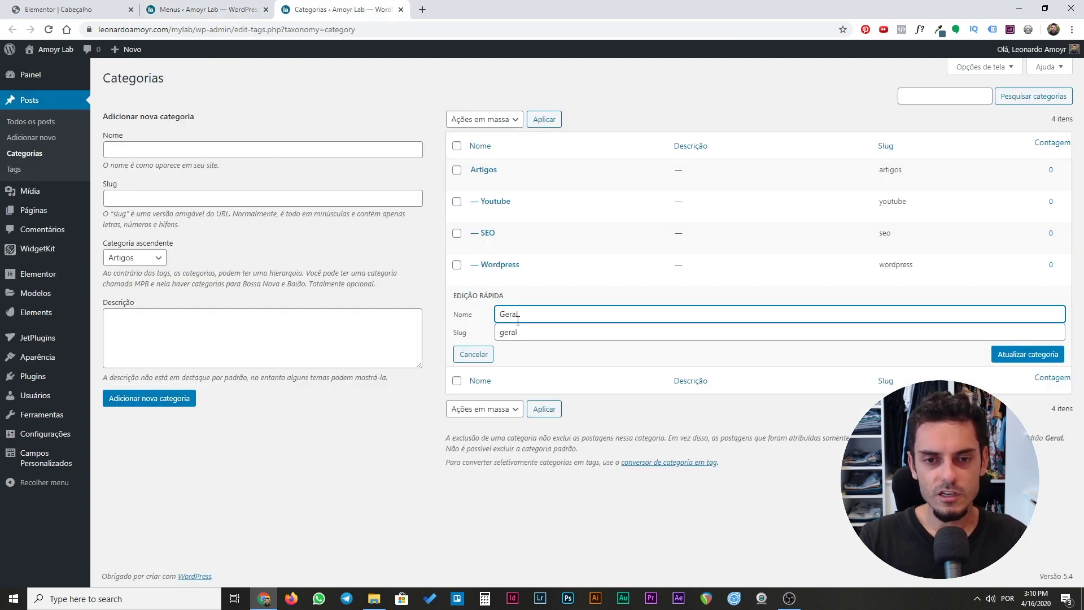
pyautogui.click(486, 355)
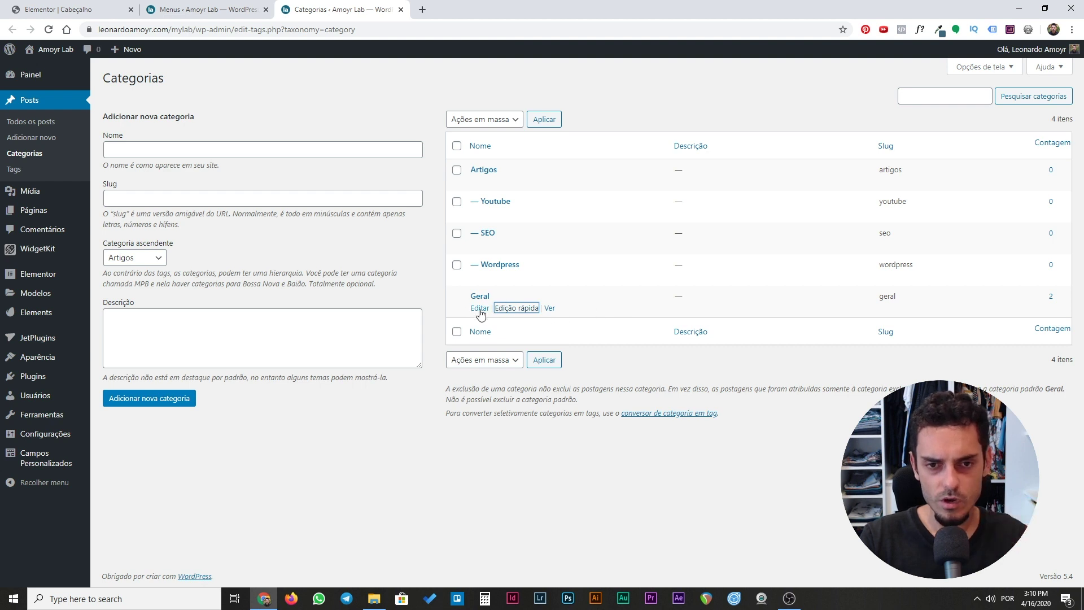
pyautogui.click(515, 308)
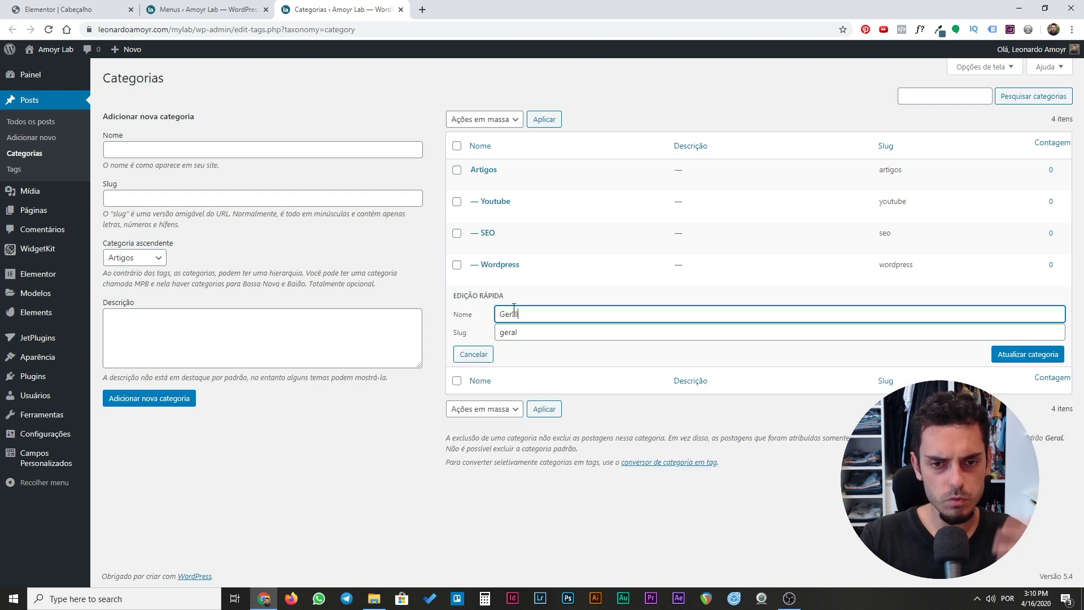
pyautogui.click(473, 354)
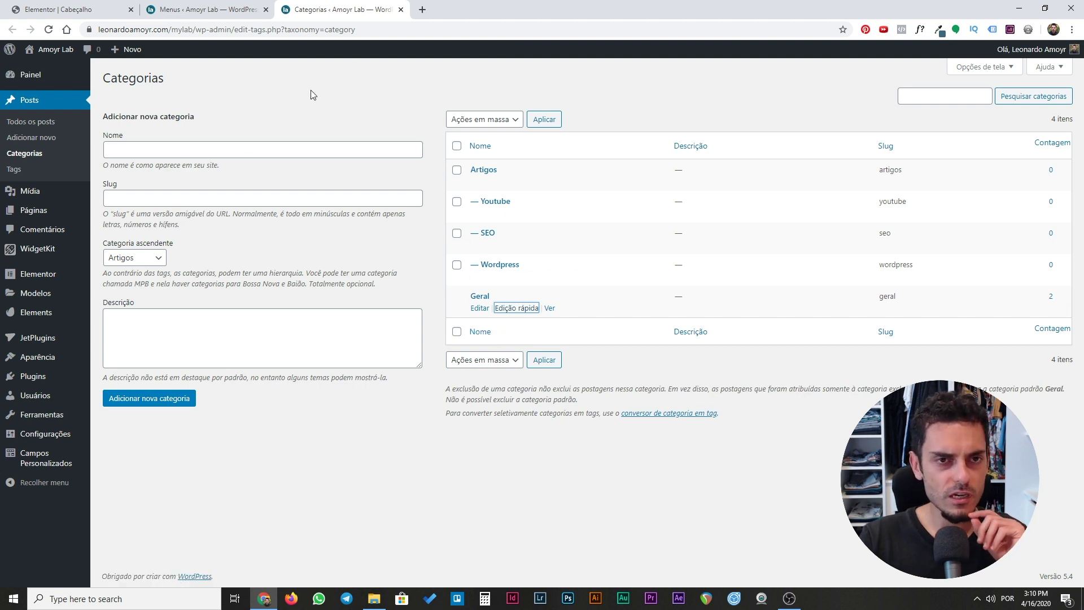
pyautogui.click(400, 10)
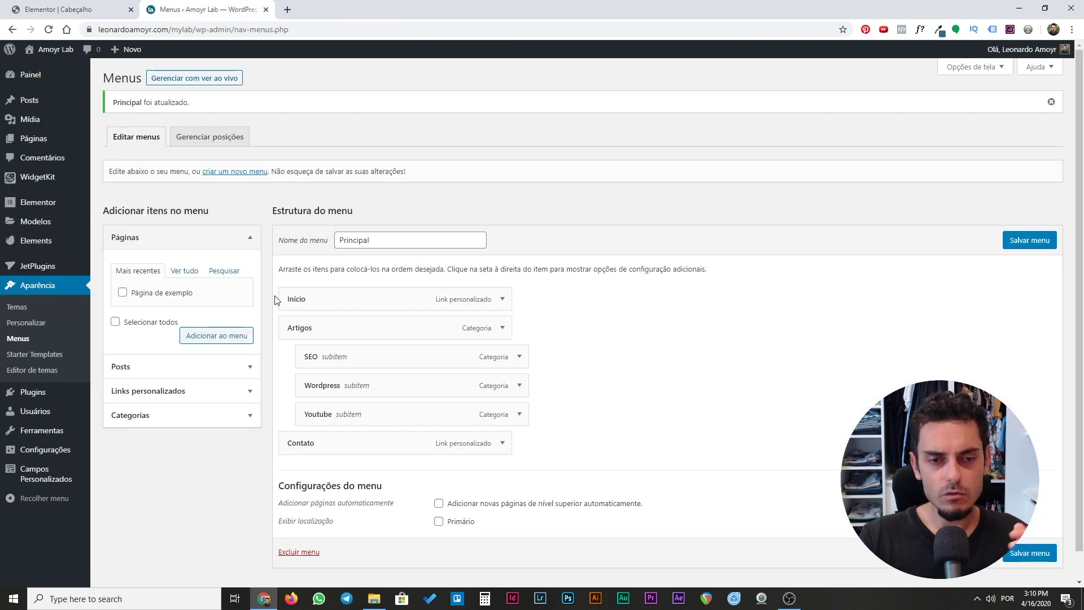
# Save the Principal menu again and close the Menus page to return to the Cabeçalho template.
pyautogui.scroll(-1, 316, 310)
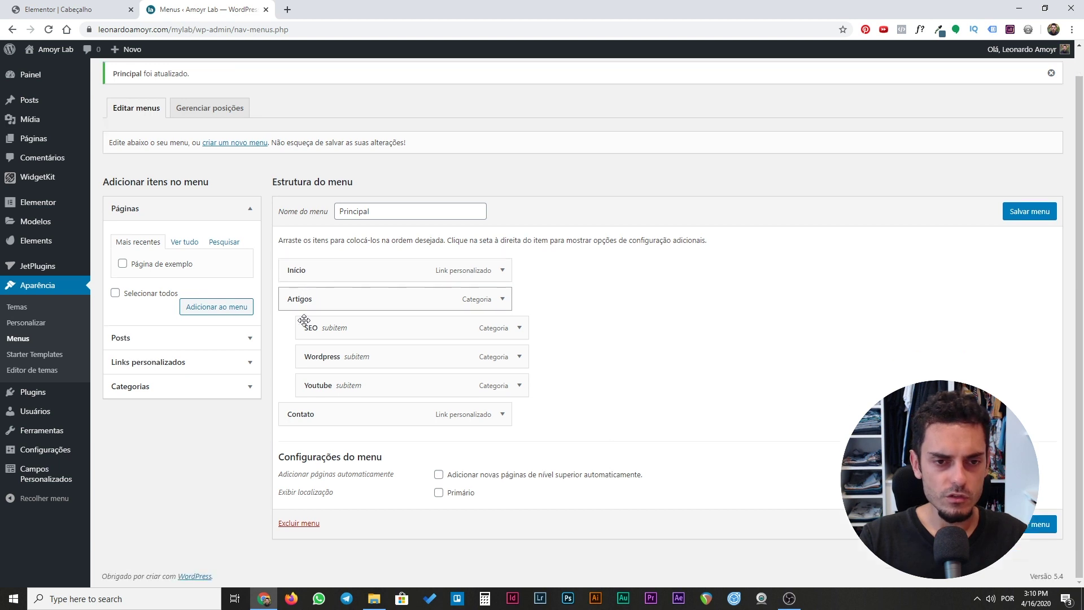
pyautogui.click(1029, 211)
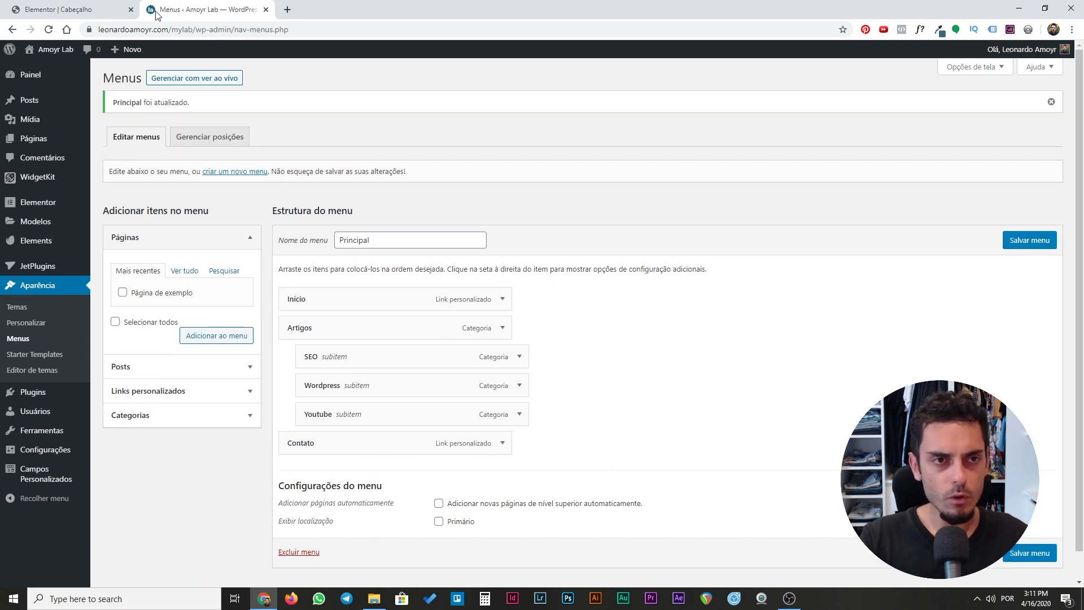
pyautogui.click(267, 11)
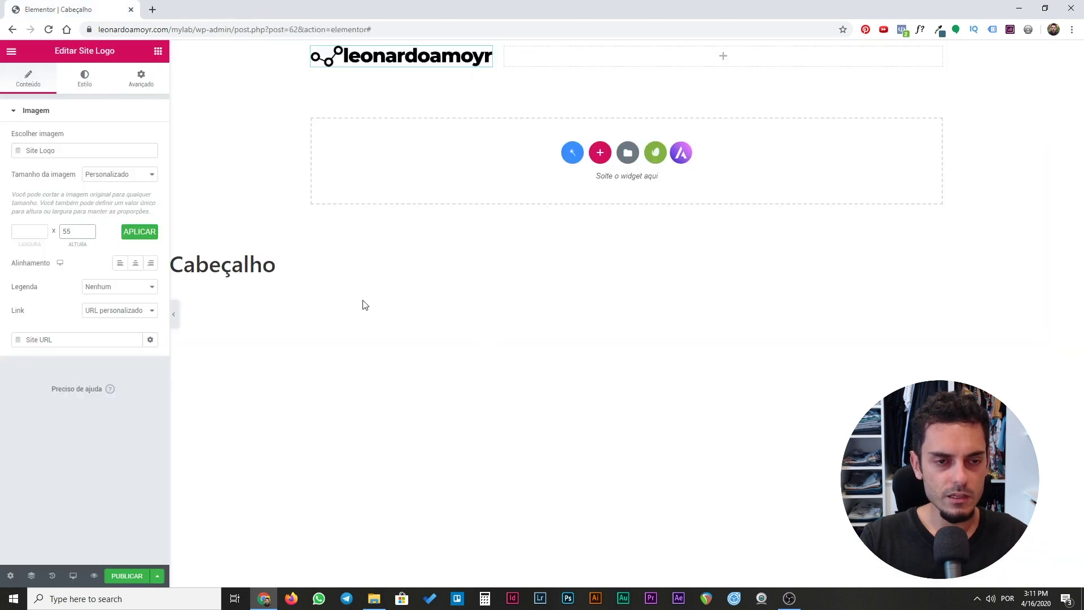
# Publish the Cabeçalho header with the display condition Include Entire Site.
pyautogui.click(126, 576)
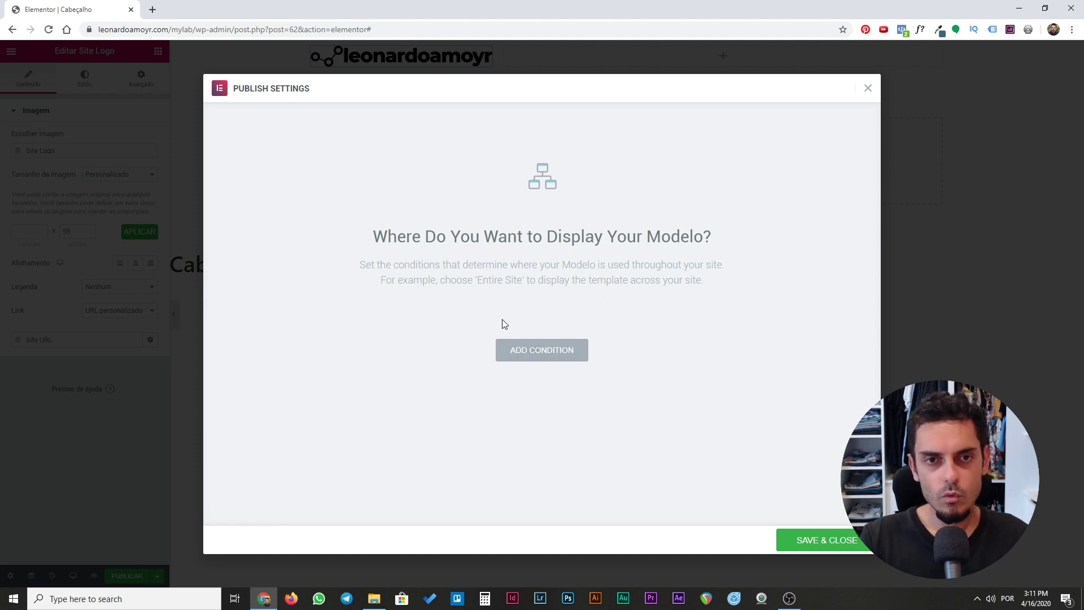
pyautogui.click(530, 354)
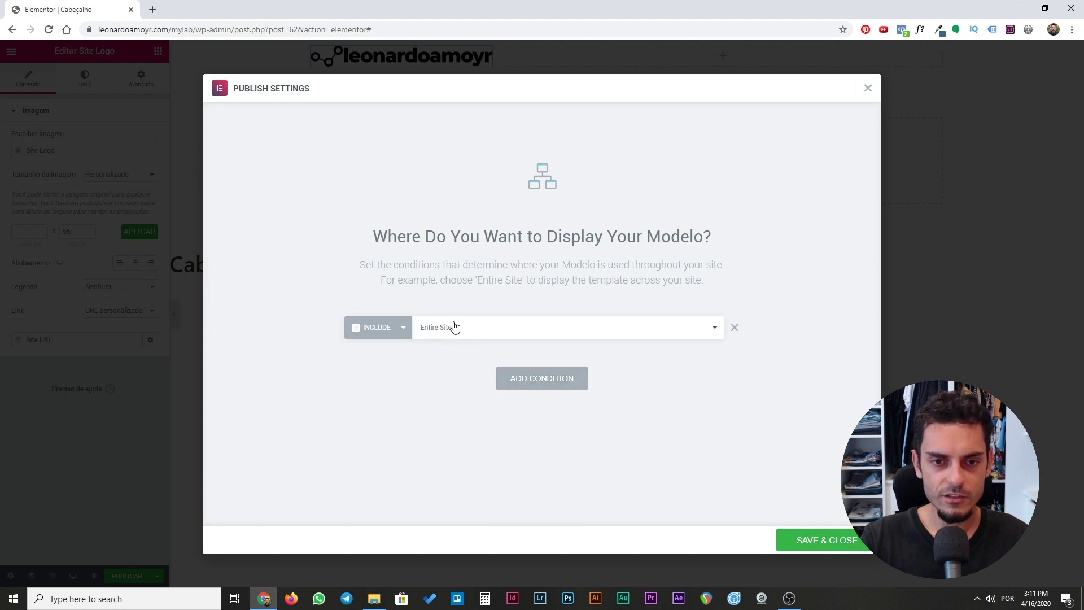
pyautogui.click(810, 536)
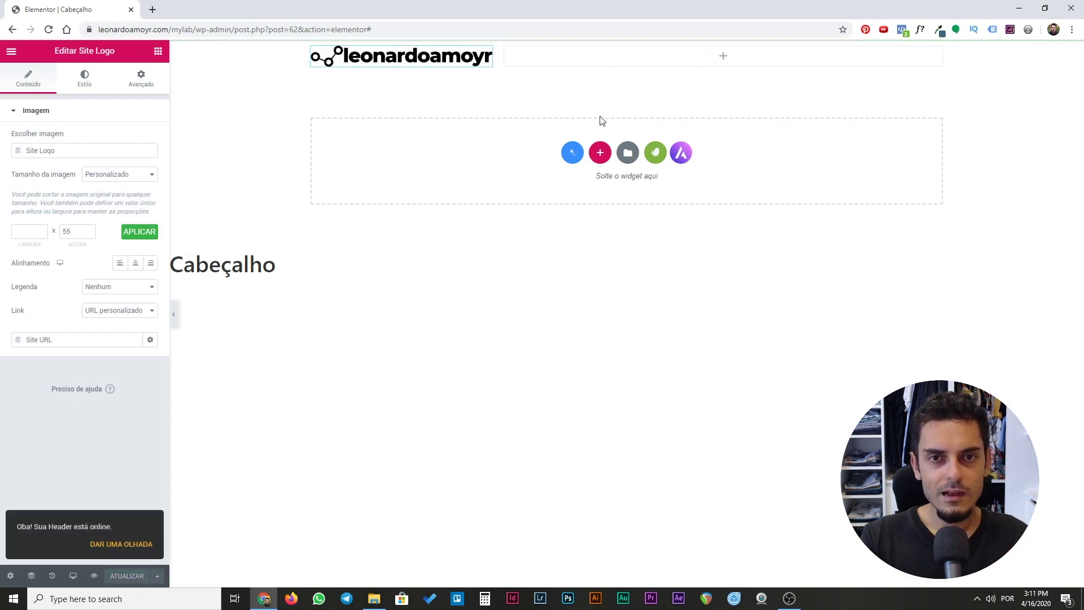
# Add a Nav Menu widget to the header's empty column and set the section's vertical alignment to Meio.
pyautogui.click(725, 58)
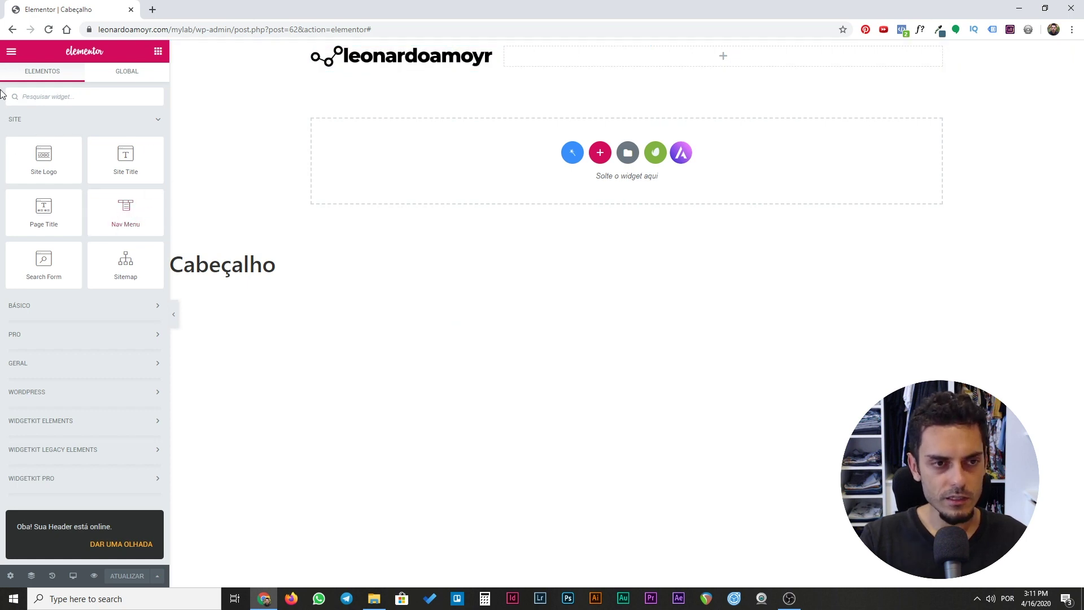
pyautogui.moveTo(123, 215); pyautogui.dragTo(713, 56)
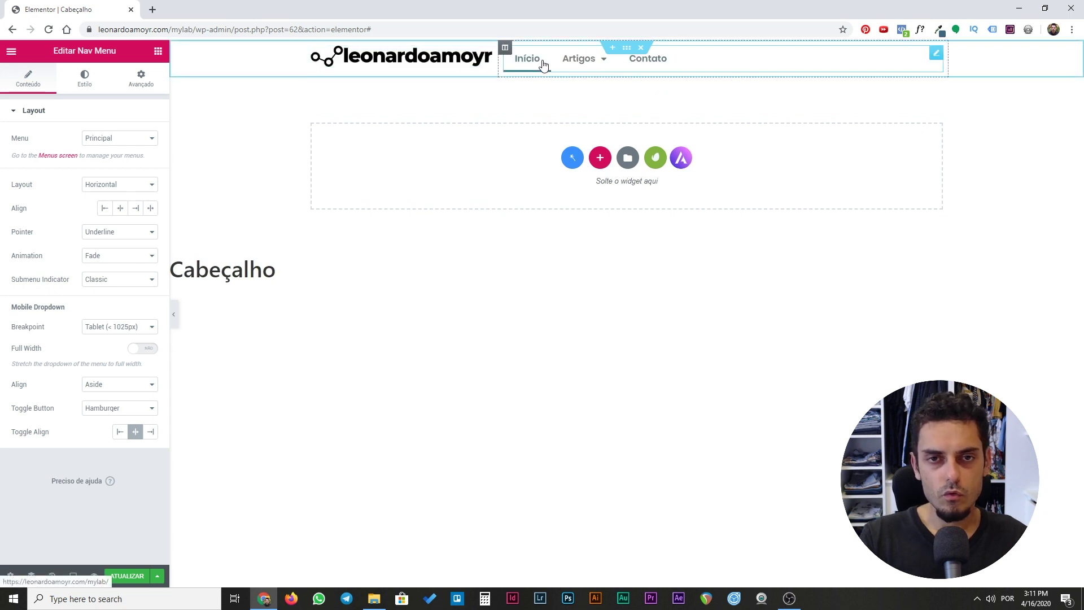
pyautogui.rightClick(628, 52)
pyautogui.click(637, 59)
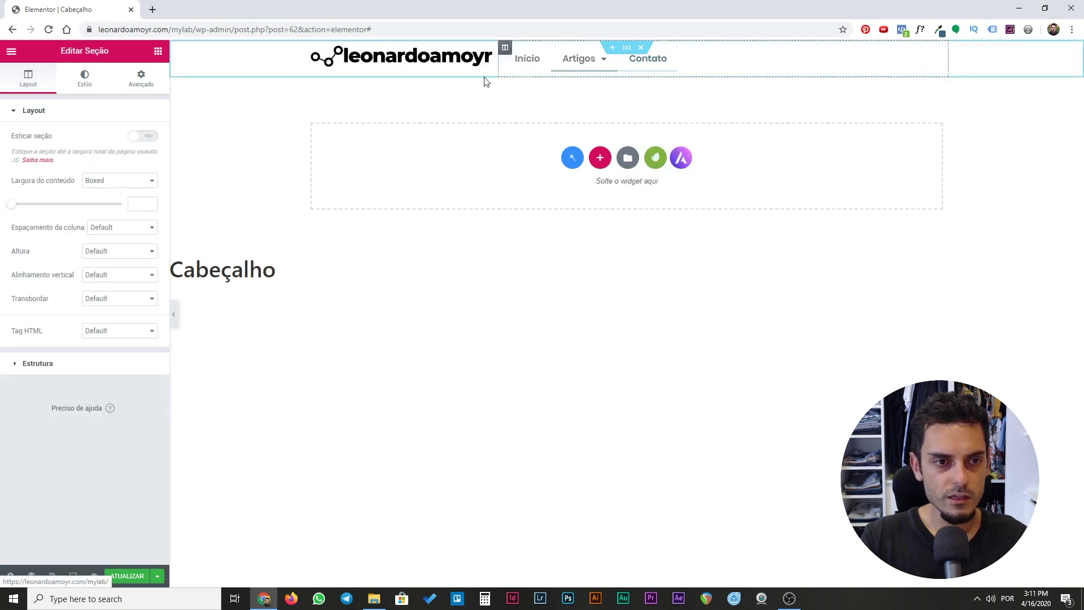
pyautogui.click(99, 278)
pyautogui.click(97, 307)
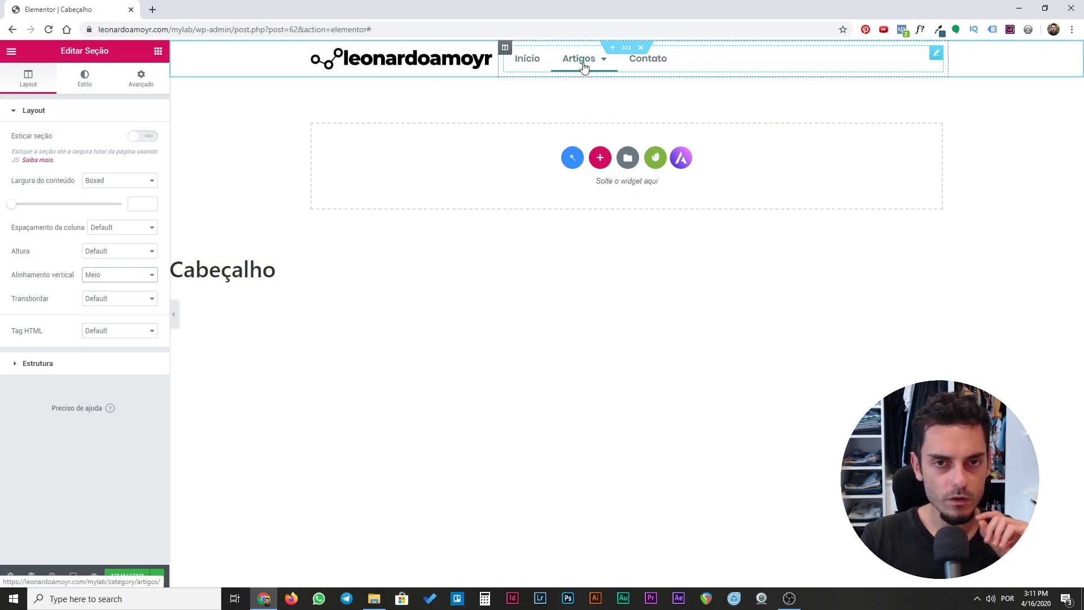
# Align the Site Logo widget to the left of its column.
pyautogui.rightClick(380, 62)
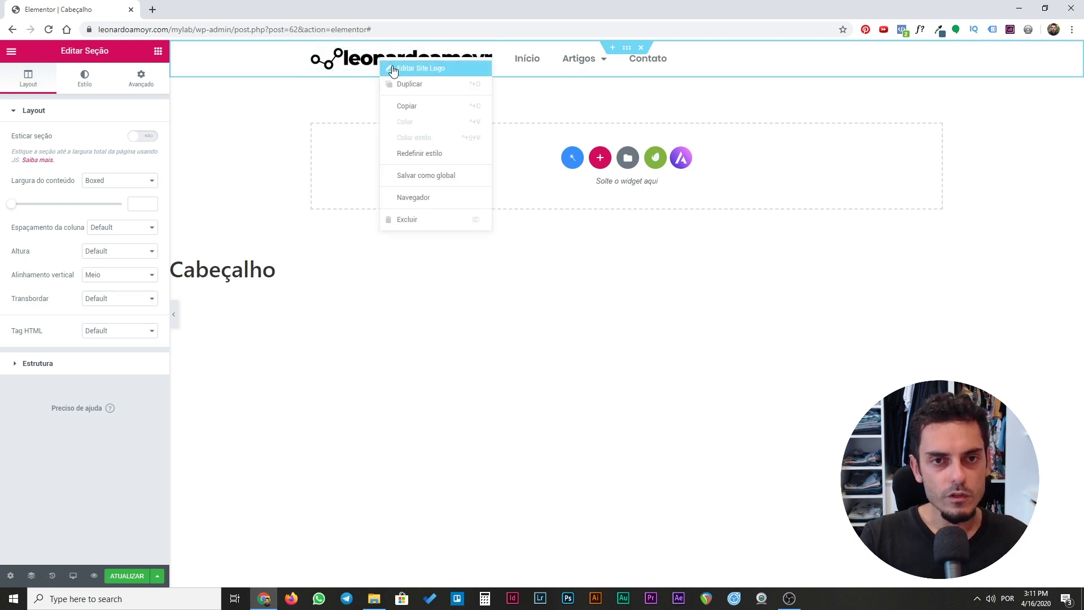
pyautogui.click(393, 69)
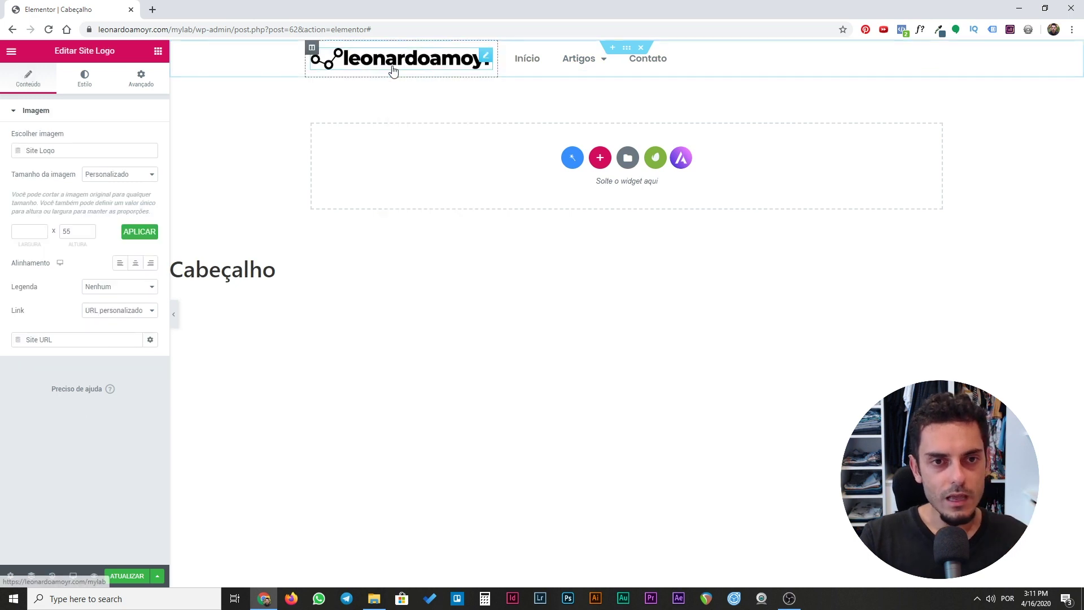
pyautogui.click(120, 266)
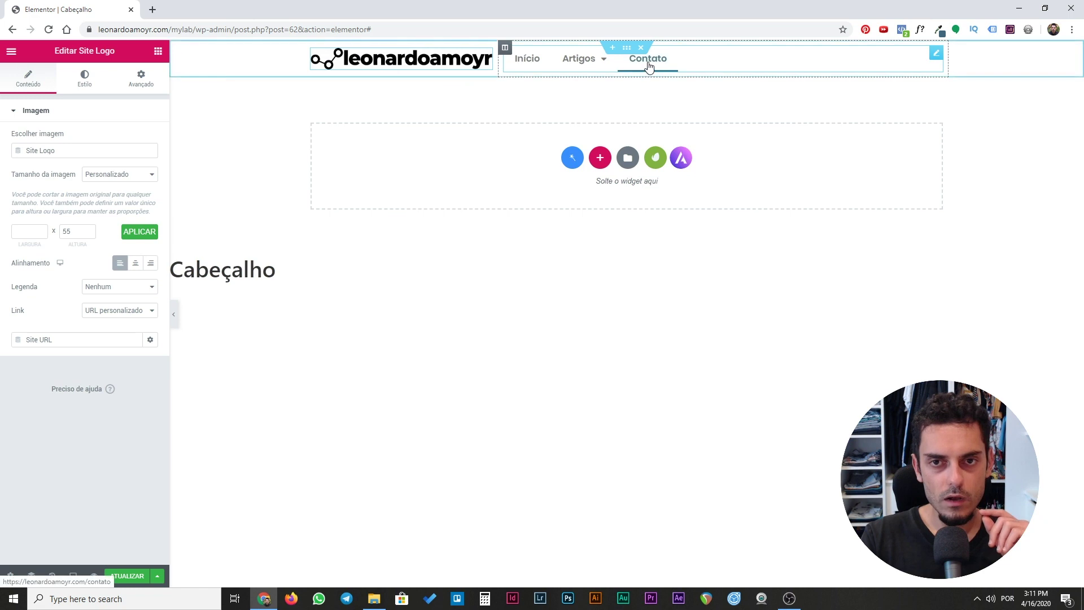
# Align the Nav Menu and its mobile toggle button to the right, and update the header.
pyautogui.rightClick(689, 58)
pyautogui.click(703, 66)
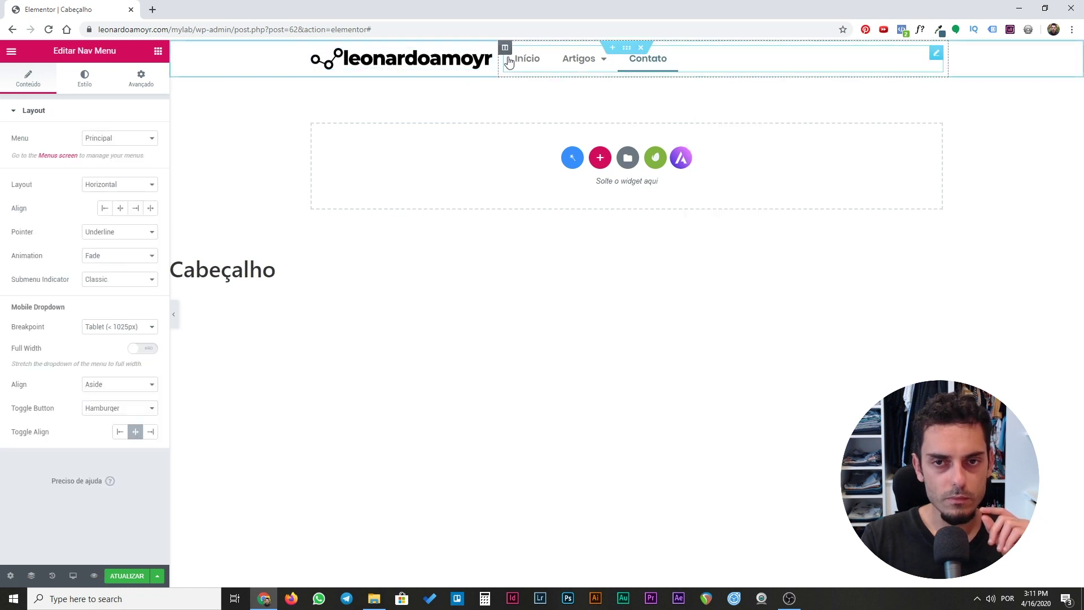
pyautogui.click(139, 213)
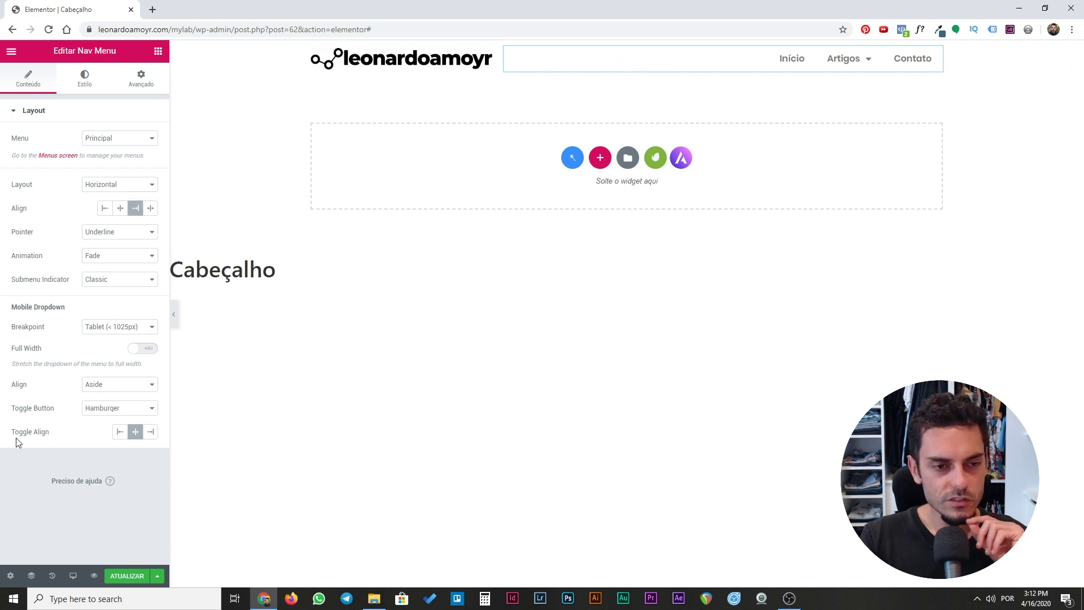
pyautogui.click(152, 435)
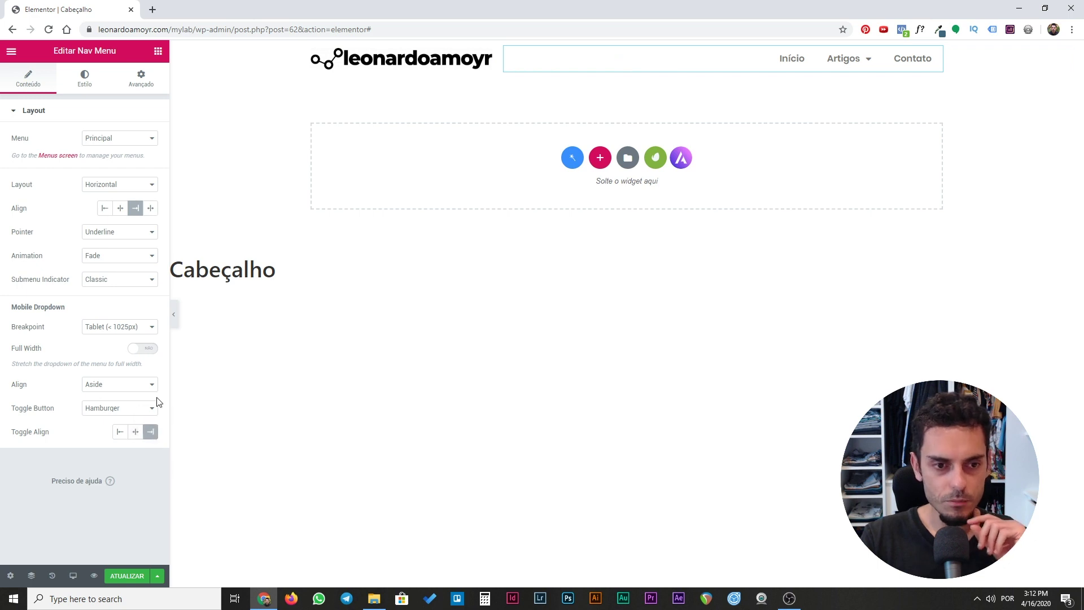
pyautogui.click(135, 576)
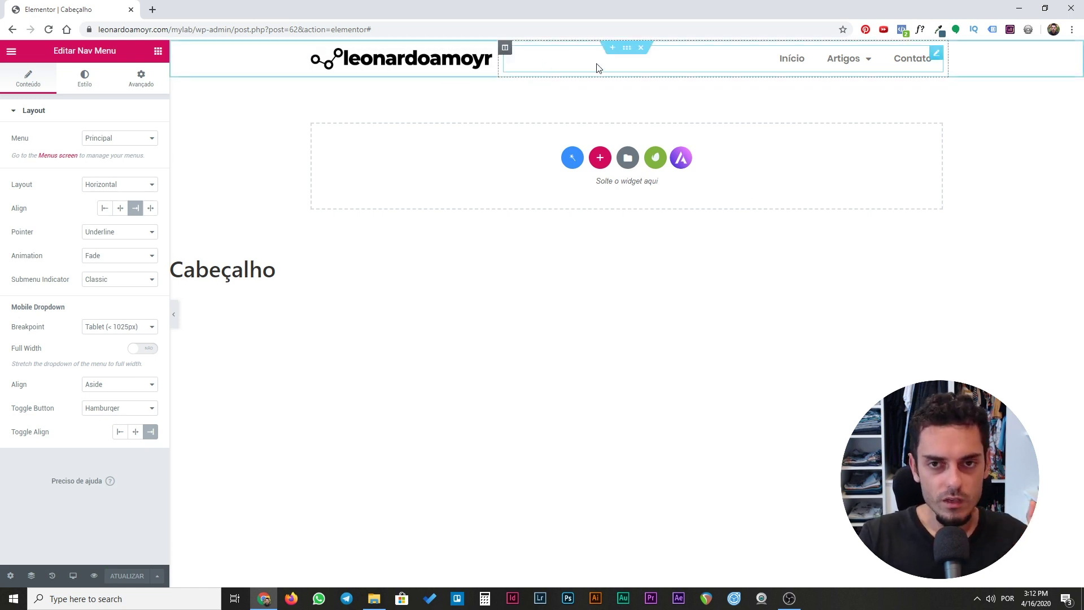
# Set the header section's HTML tag to header.
pyautogui.rightClick(632, 53)
pyautogui.click(642, 60)
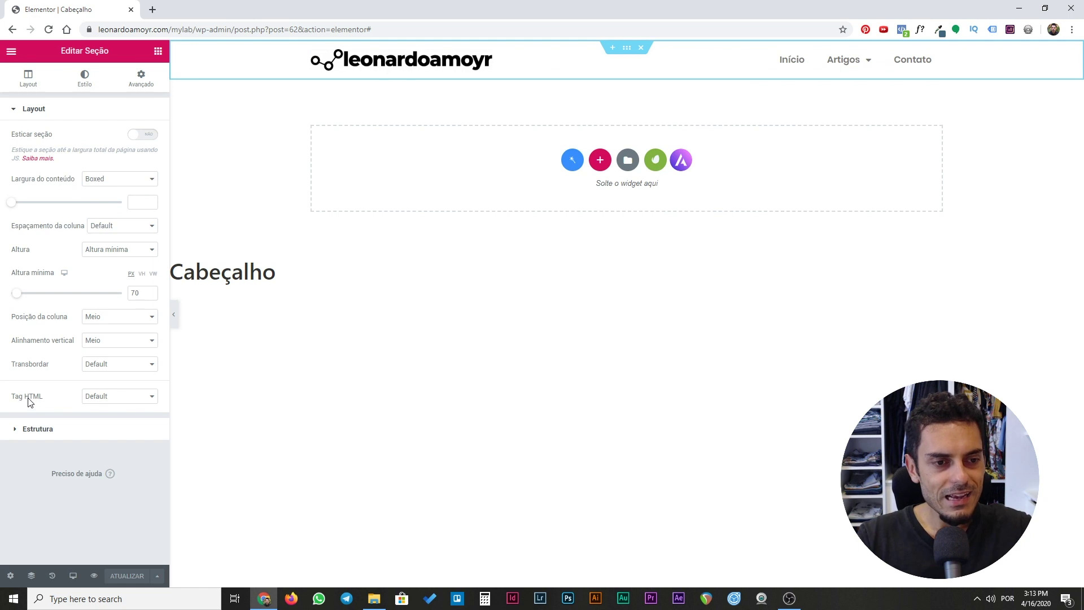
pyautogui.click(93, 397)
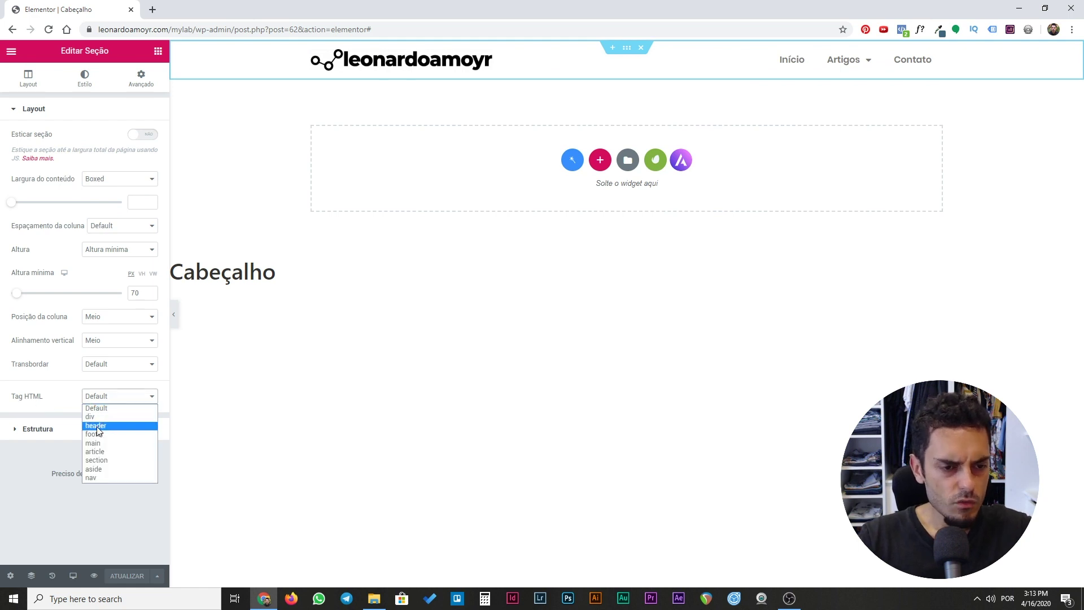
pyautogui.click(96, 426)
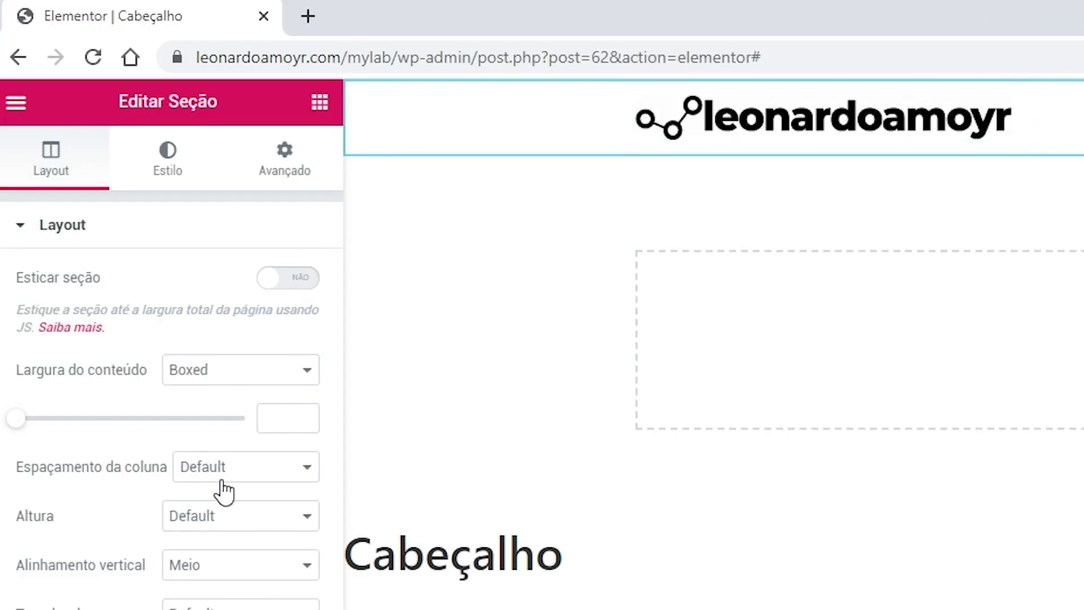
# Set the header section's height to Altura mínima, try different values starting from 65, and settle on 70 px.
pyautogui.click(186, 516)
pyautogui.click(192, 516)
pyautogui.click(205, 514)
pyautogui.click(191, 575)
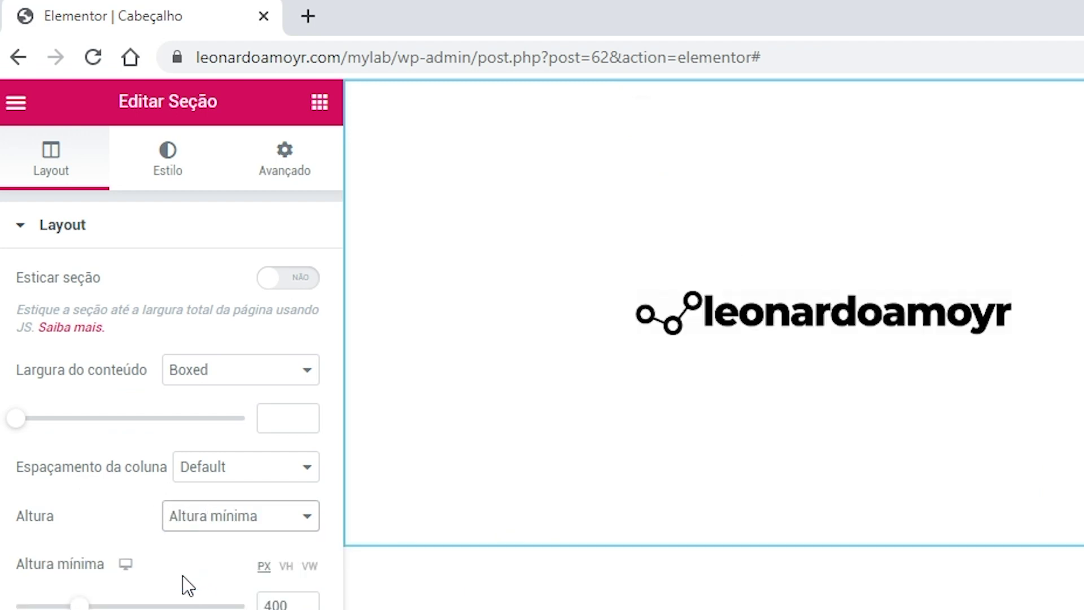
pyautogui.doubleClick(276, 551)
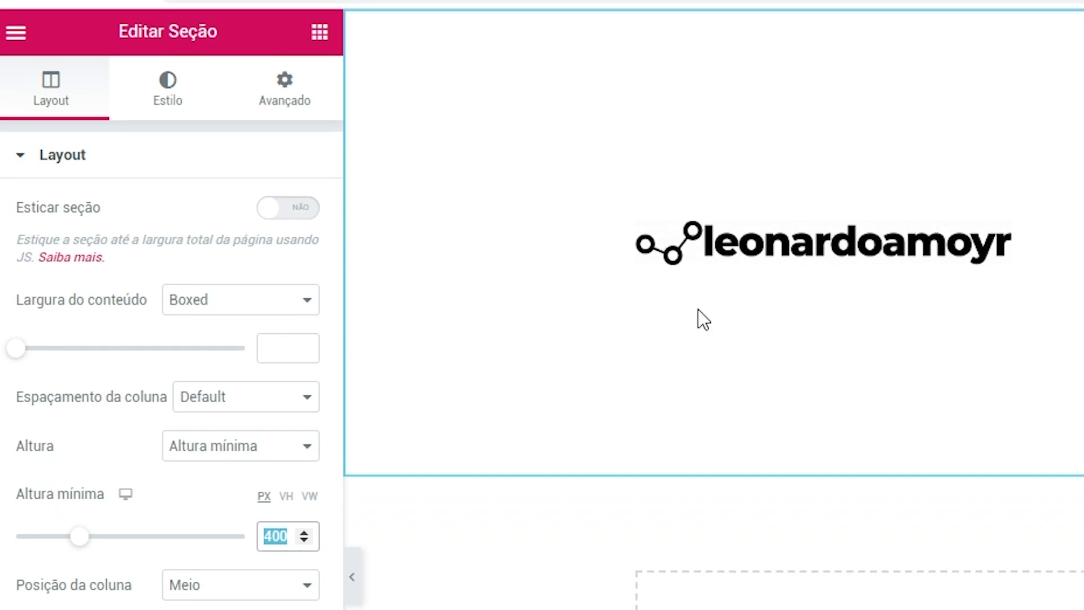
pyautogui.write('65')
pyautogui.press('Up')
pyautogui.press('Up')
pyautogui.press('Up')
pyautogui.press('Up')
pyautogui.press('Up')
pyautogui.press('Up')
pyautogui.press('Up')
pyautogui.press('Up')
pyautogui.press('Up')
pyautogui.press('Up')
pyautogui.press('Up')
pyautogui.press('Up')
pyautogui.press('Up')
pyautogui.press('Up')
pyautogui.press('Up')
pyautogui.press('Up')
pyautogui.press('Up')
pyautogui.press('Up')
pyautogui.press('Up')
pyautogui.press('Down')
pyautogui.press('Down')
pyautogui.press('Down')
pyautogui.press('Down')
pyautogui.press('Down')
pyautogui.press('Down')
pyautogui.press('Down')
pyautogui.press('Down')
pyautogui.press('Down')
pyautogui.press('Down')
pyautogui.press('Down')
pyautogui.press('Down')
pyautogui.press('Down')
pyautogui.press('Down')
pyautogui.press('Down')
pyautogui.press('Down')
pyautogui.press('Down')
pyautogui.press('Down')
pyautogui.press('Down')
pyautogui.press('Up')
pyautogui.press('Up')
pyautogui.press('Up')
pyautogui.press('Up')
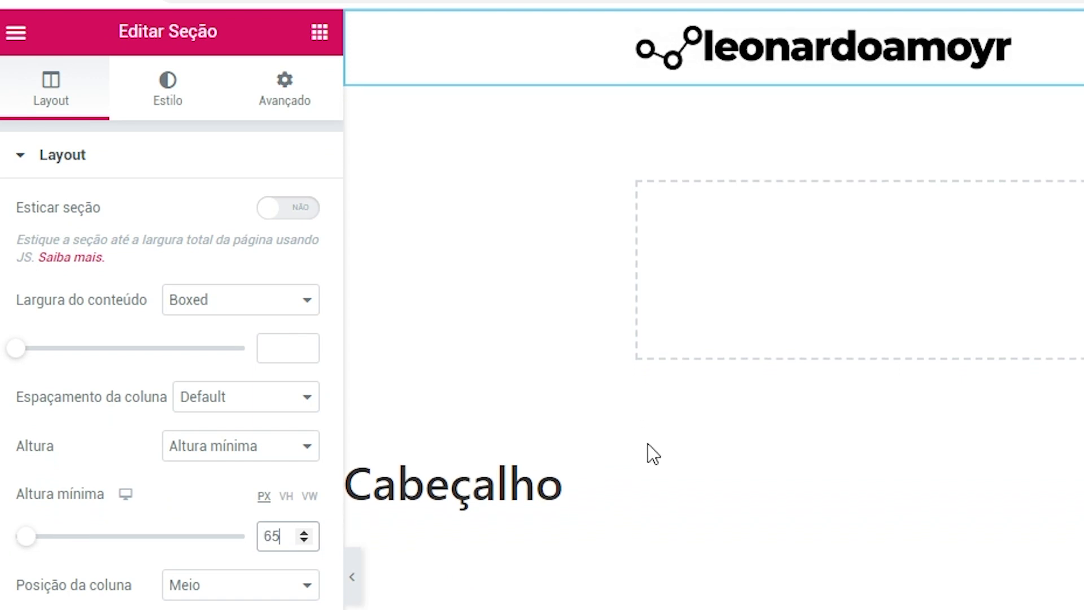
pyautogui.press('Up')
pyautogui.press('Up')
pyautogui.press('Up')
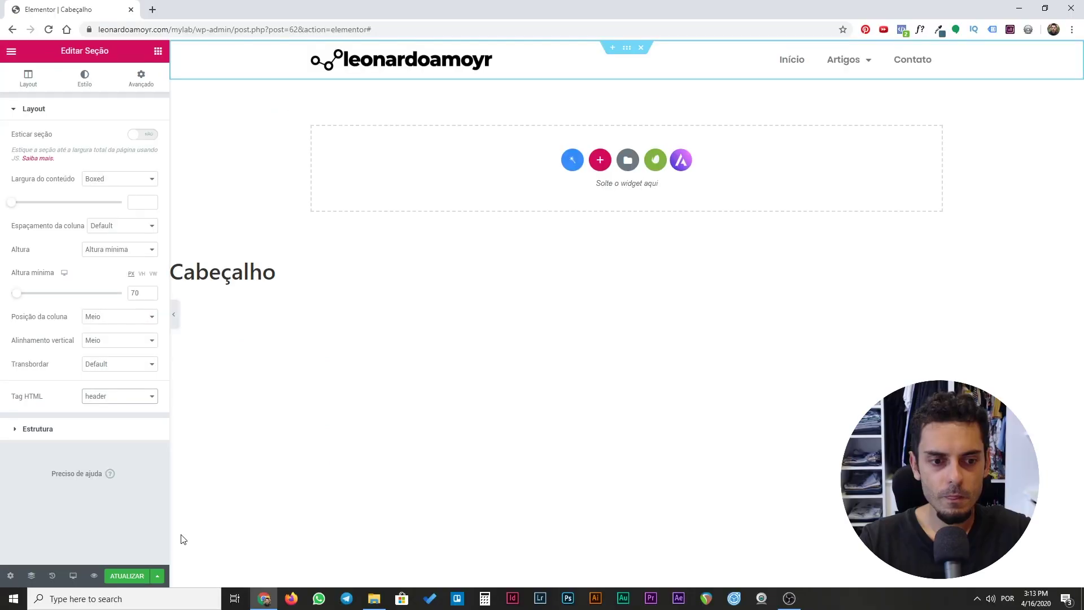
# Update the header template and open Elementor's global default colour palette.
pyautogui.click(129, 575)
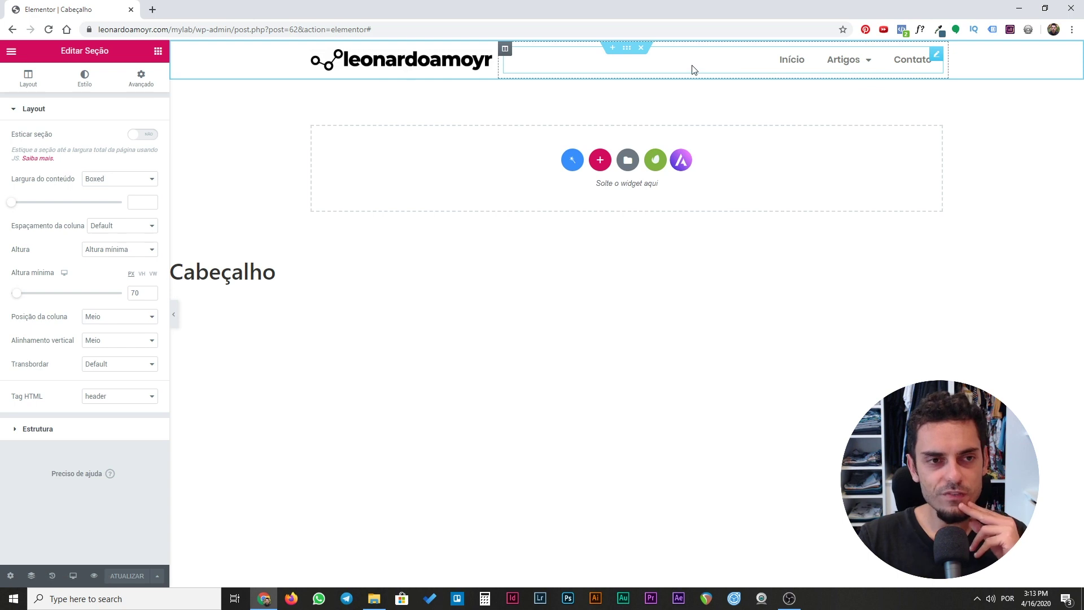
pyautogui.click(11, 54)
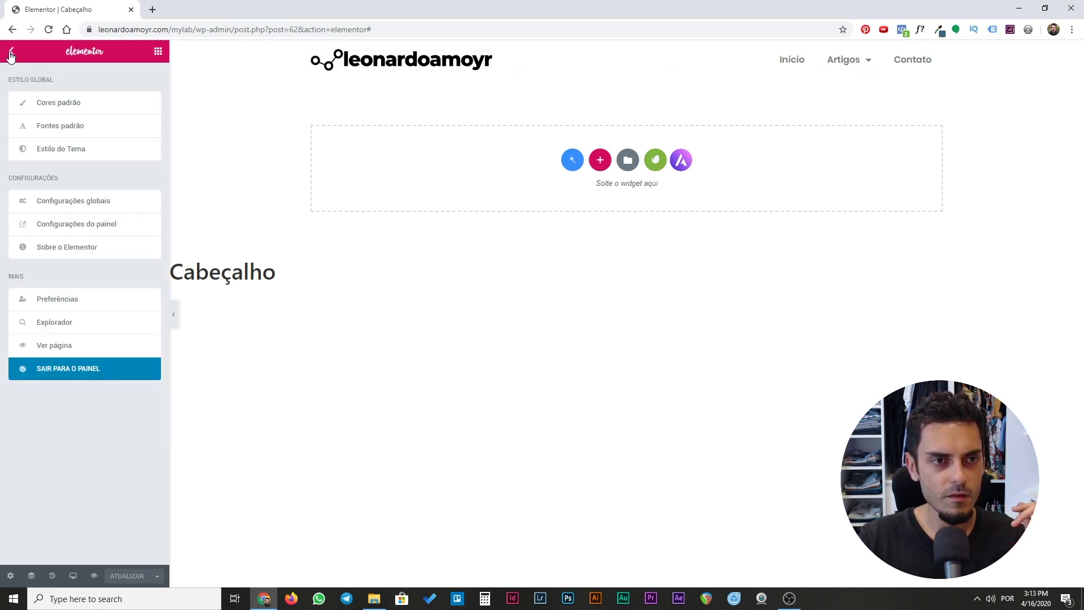
pyautogui.click(46, 103)
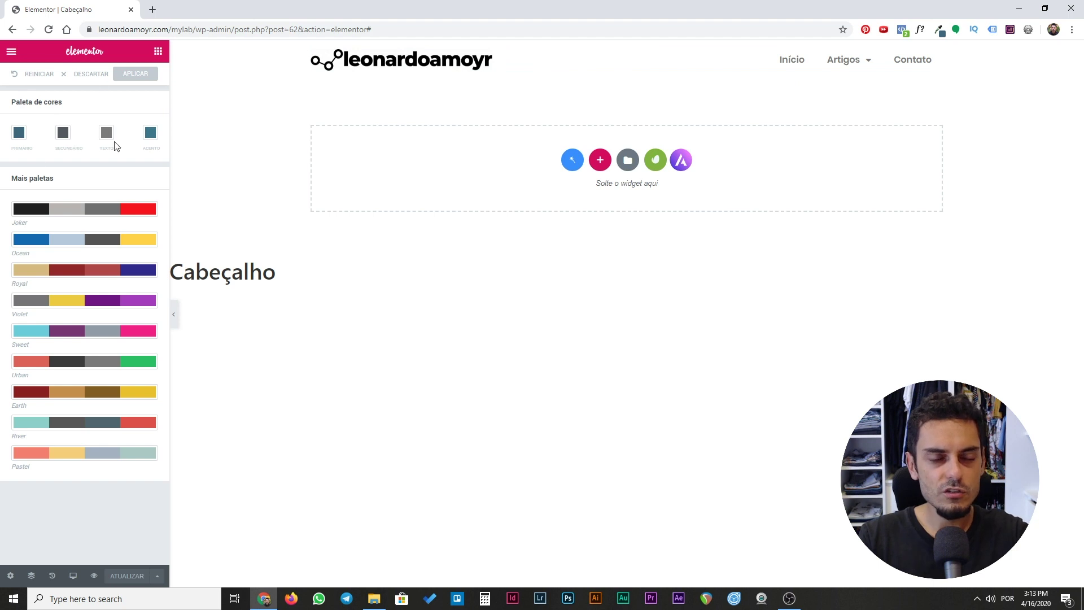
# Try green and bright red as the palette's accent colour, restore its copied hex value #3D788A, and apply the palette.
pyautogui.click(150, 134)
pyautogui.rightClick(55, 311)
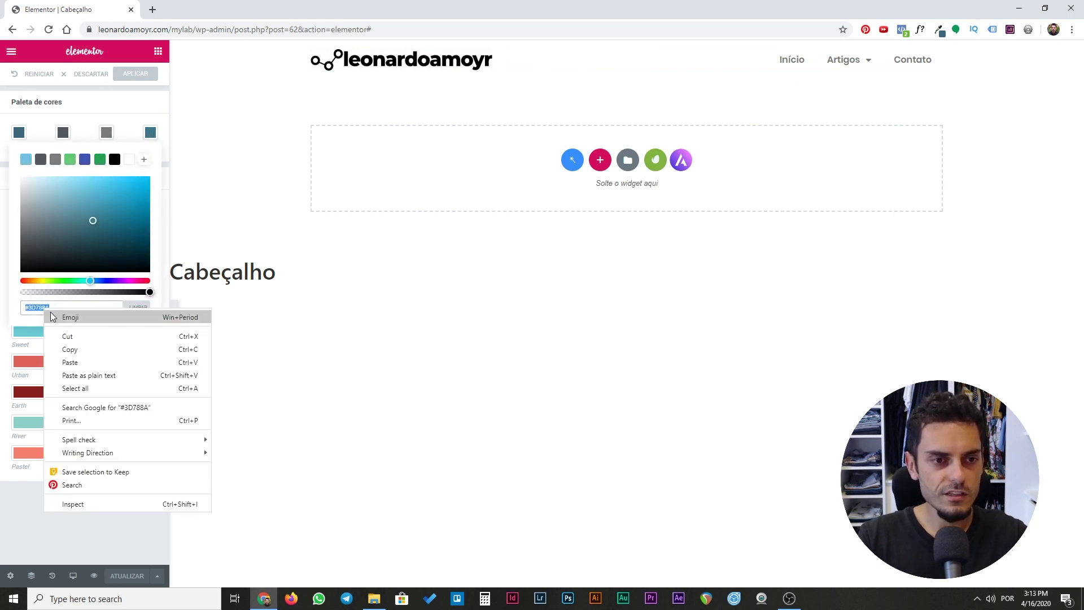
pyautogui.click(62, 348)
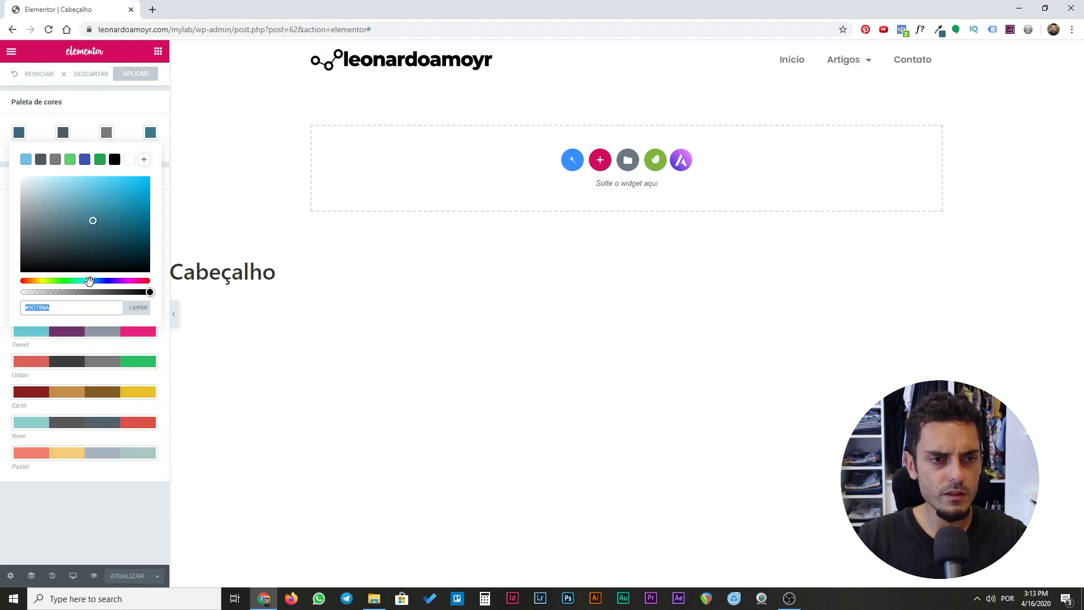
pyautogui.moveTo(89, 282); pyautogui.dragTo(67, 280)
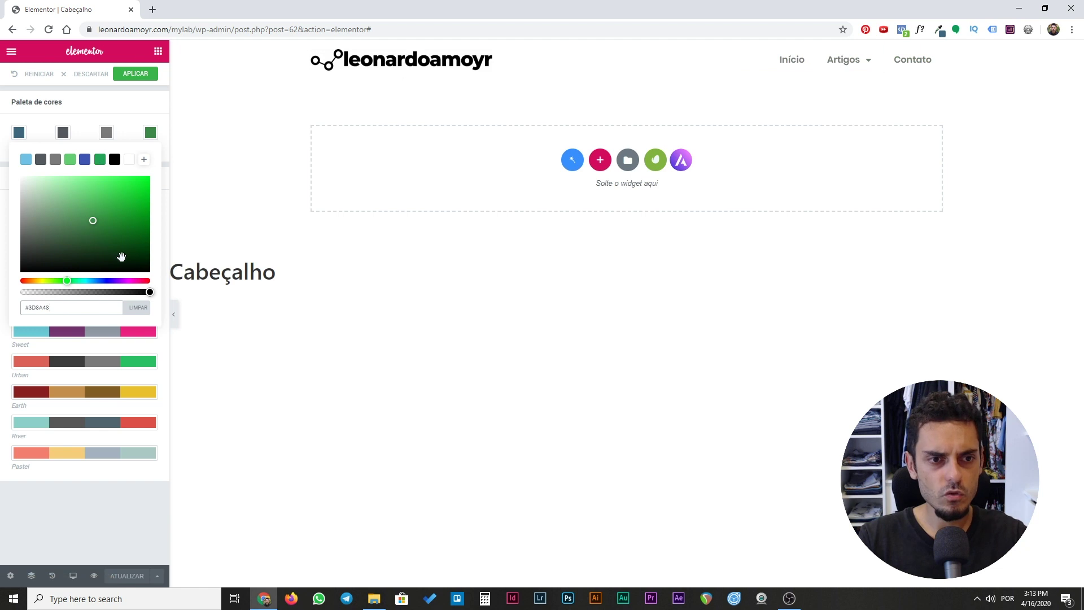
pyautogui.moveTo(135, 281); pyautogui.dragTo(159, 285)
pyautogui.moveTo(146, 248); pyautogui.dragTo(157, 181)
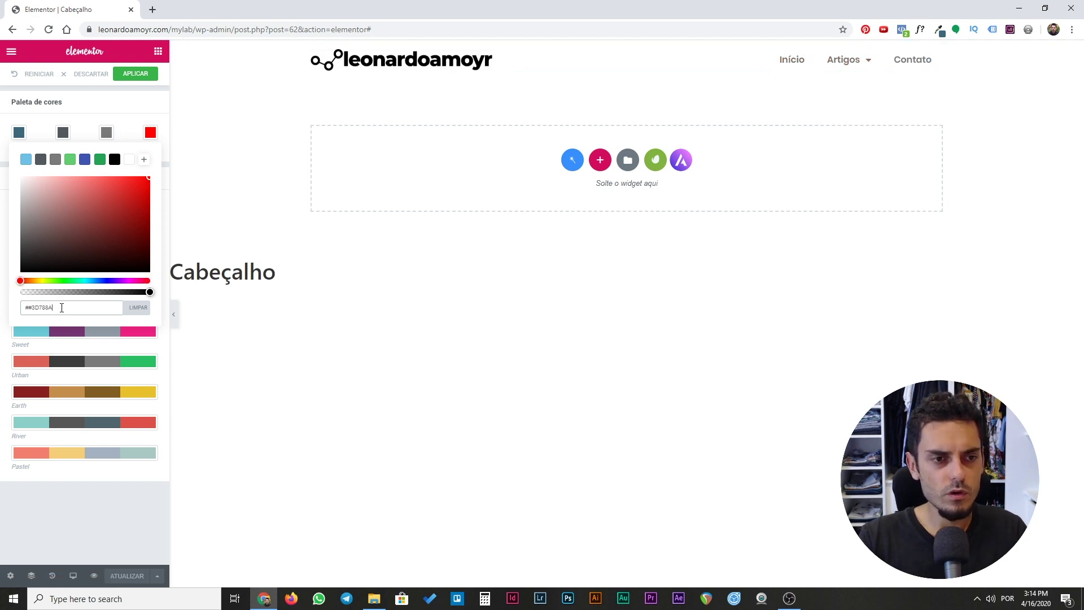
pyautogui.hotkey('ctrl', 'v')
pyautogui.click(155, 133)
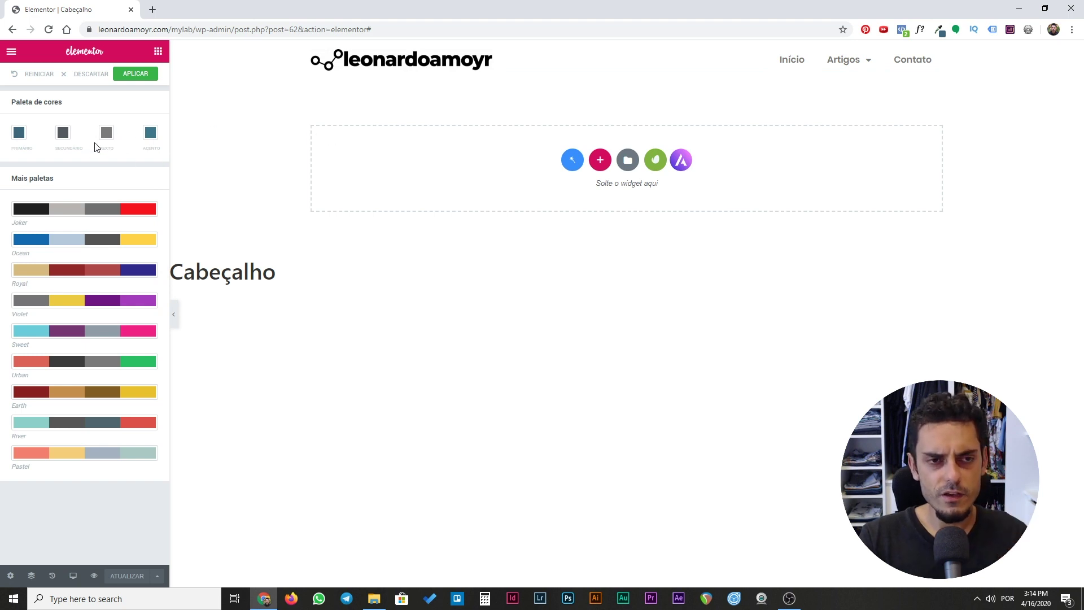
pyautogui.click(138, 74)
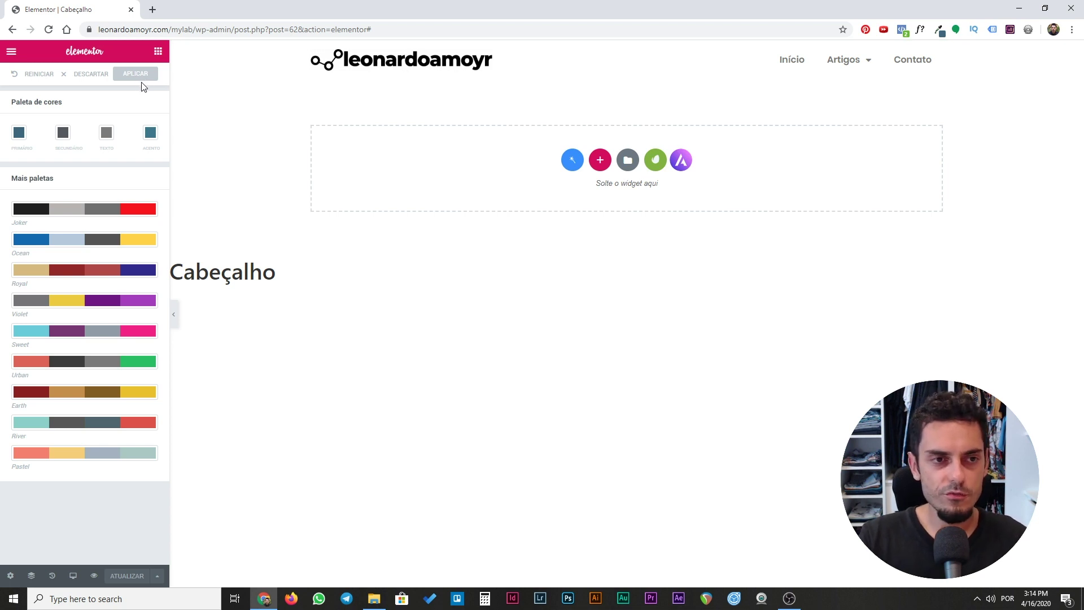
# Examine the default font family and weight for primary headings, secondary headings, body text and accent text, and return to the widget list.
pyautogui.click(11, 52)
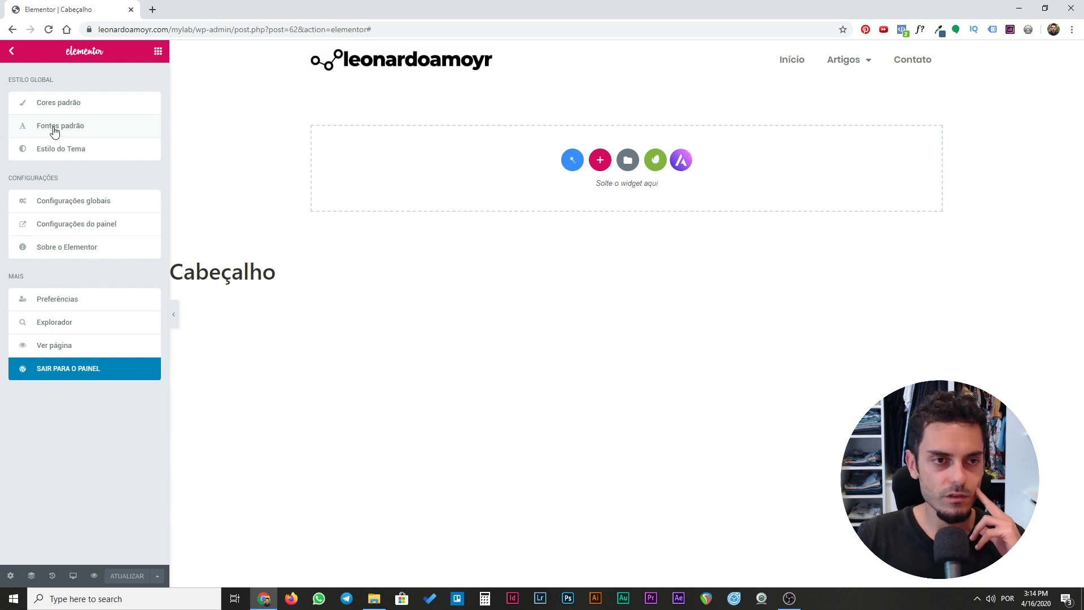
pyautogui.click(63, 129)
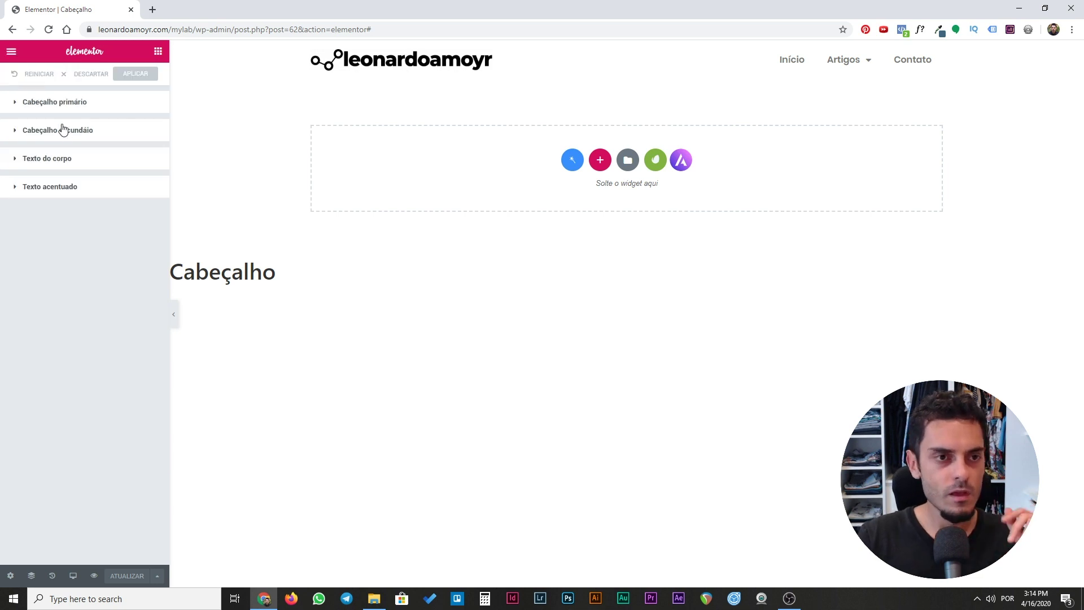
pyautogui.click(39, 103)
pyautogui.click(43, 212)
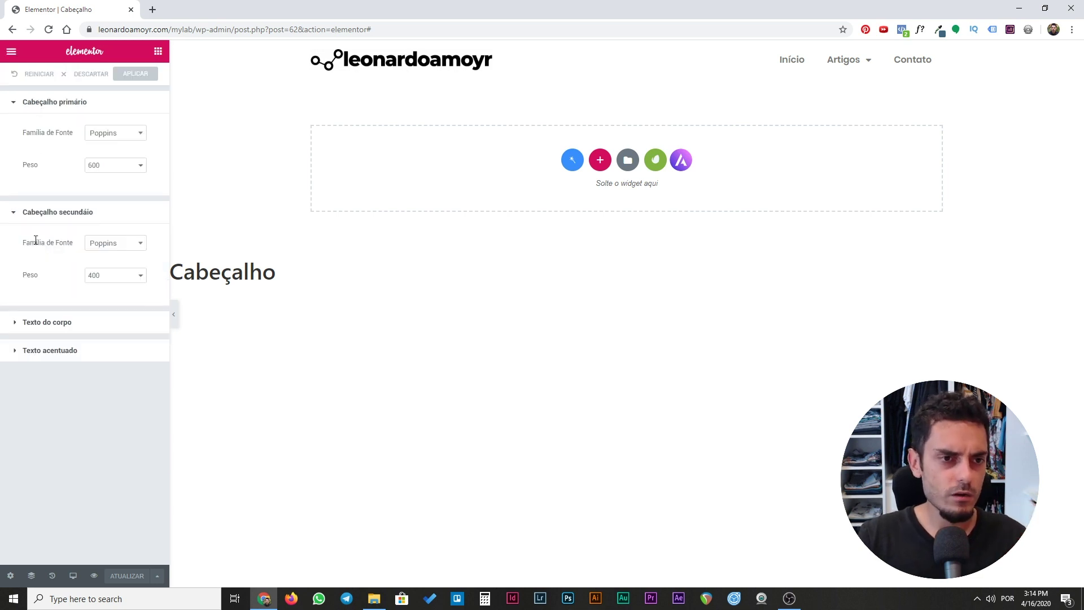
pyautogui.click(39, 322)
pyautogui.click(44, 434)
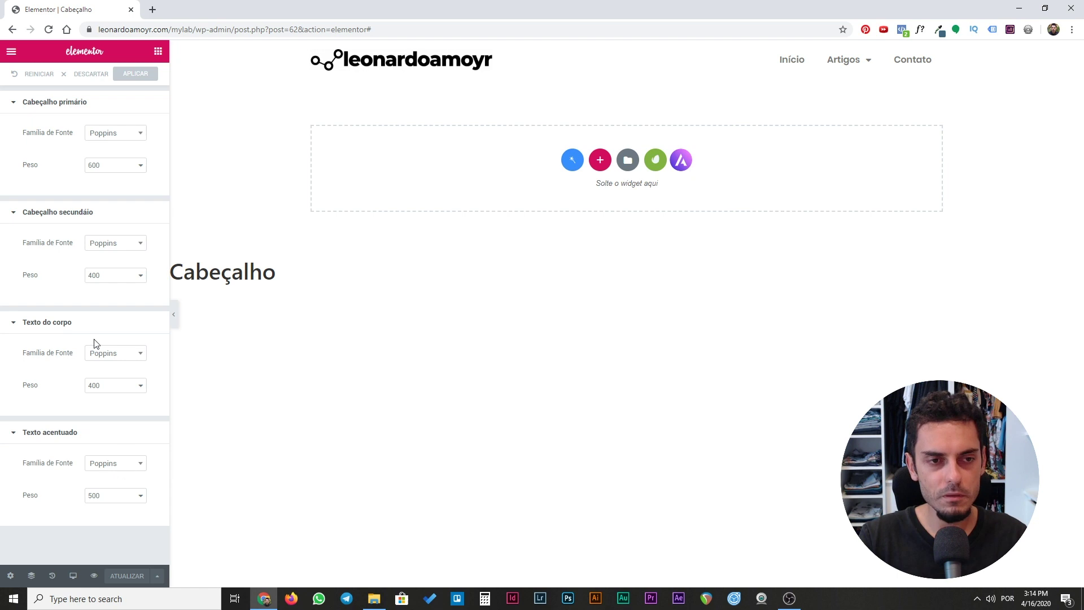
pyautogui.click(10, 53)
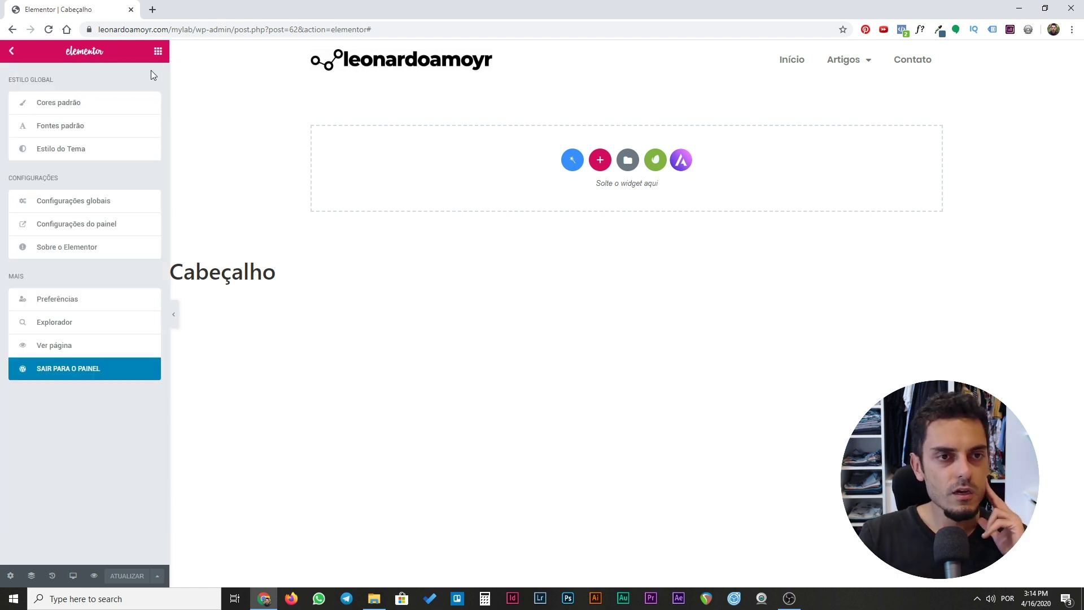
pyautogui.click(158, 54)
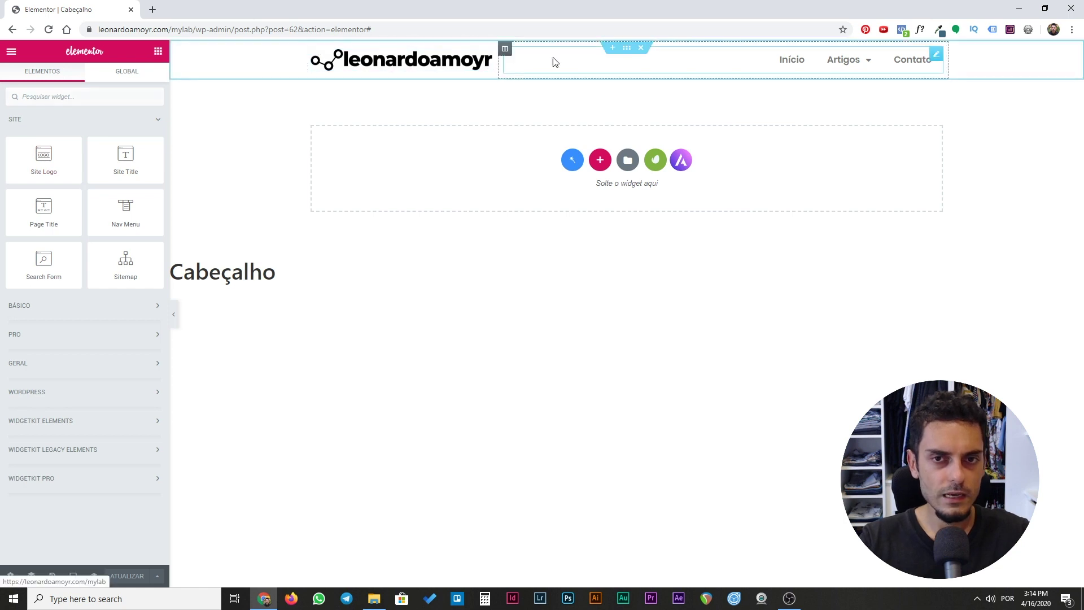
# Open the header section's settings, preview the header at tablet size, and select the Nav Menu widget.
pyautogui.rightClick(628, 48)
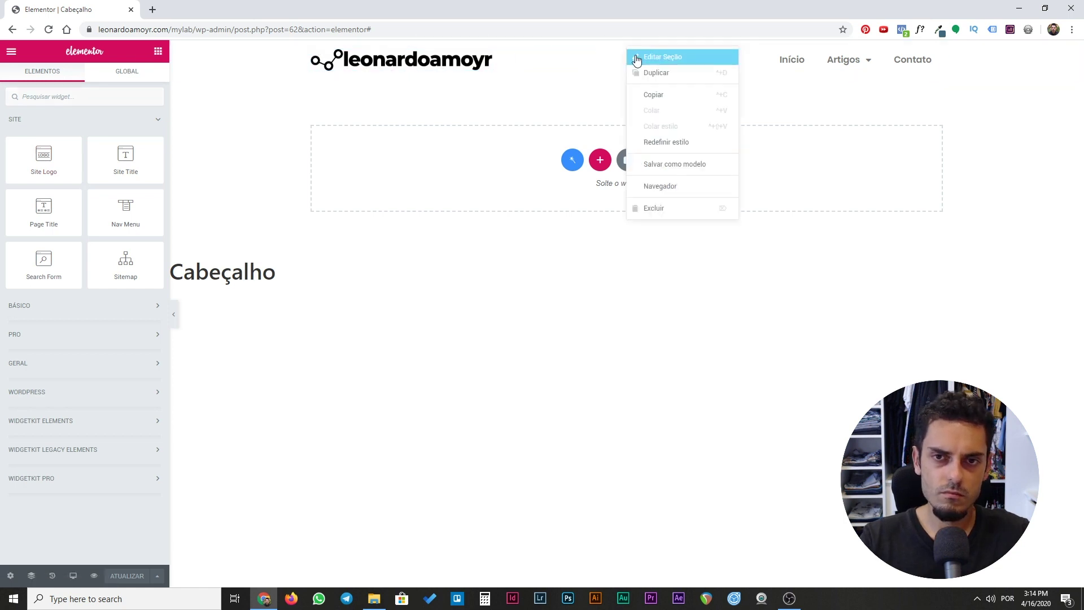
pyautogui.click(637, 58)
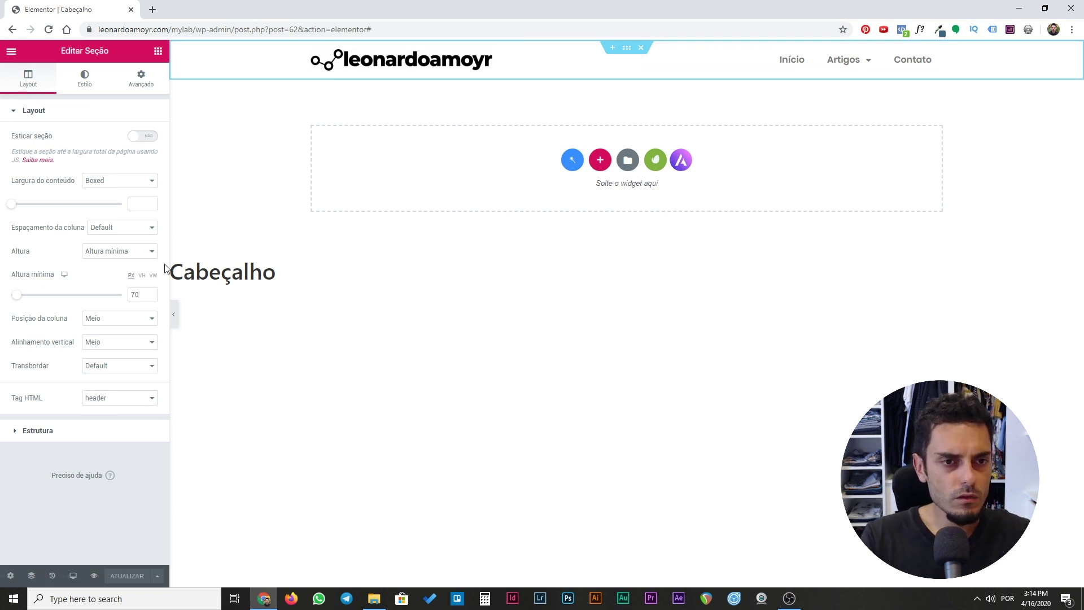
pyautogui.click(73, 577)
pyautogui.click(40, 525)
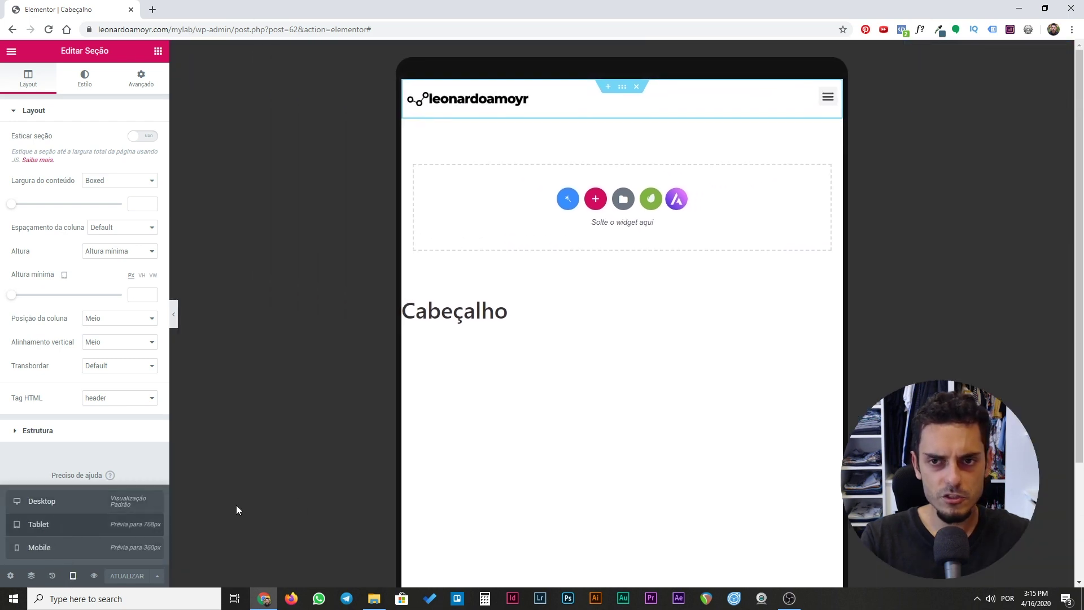
pyautogui.click(822, 107)
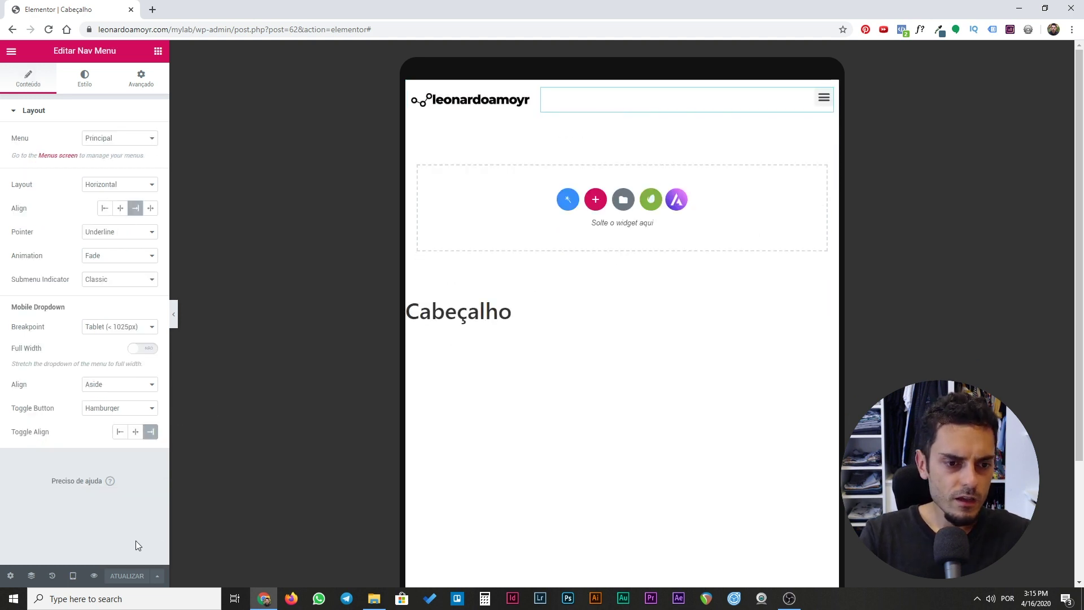
# Switch to the Mobile preview and set the logo column's width to 85%.
pyautogui.click(73, 575)
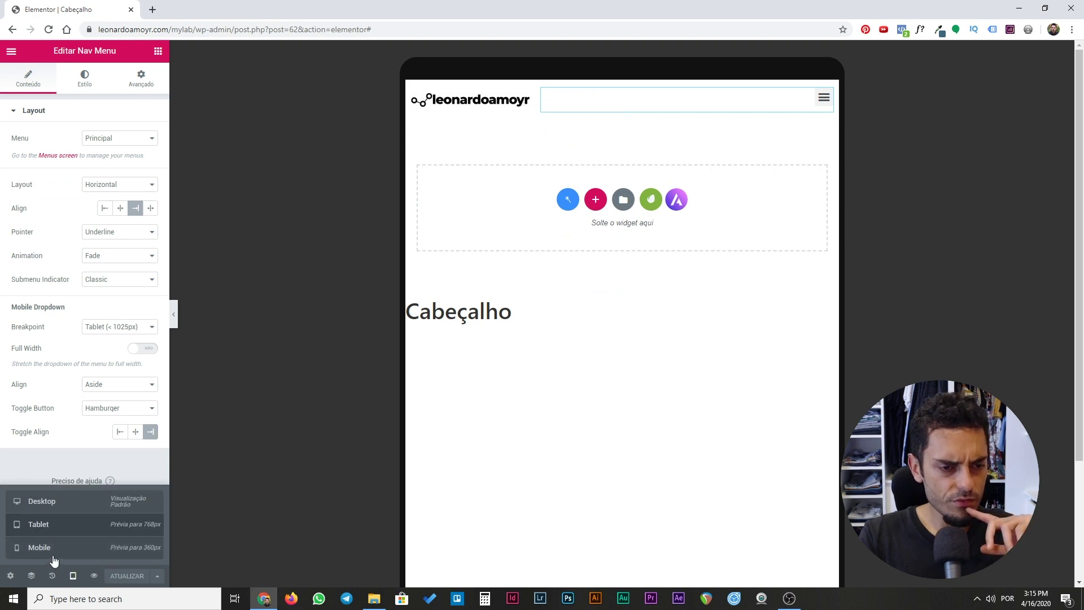
pyautogui.click(53, 554)
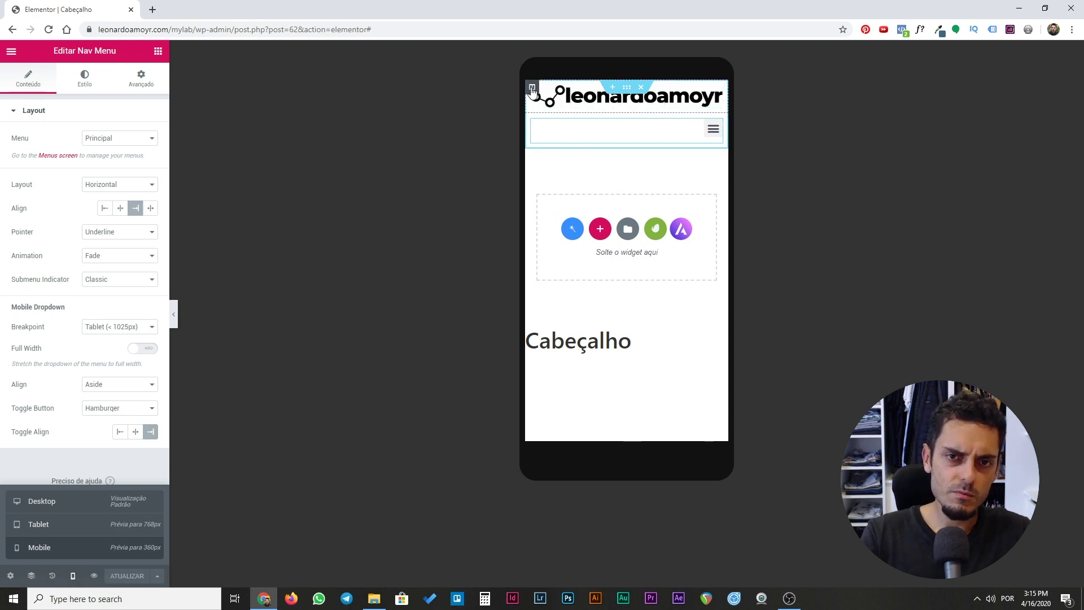
pyautogui.rightClick(533, 91)
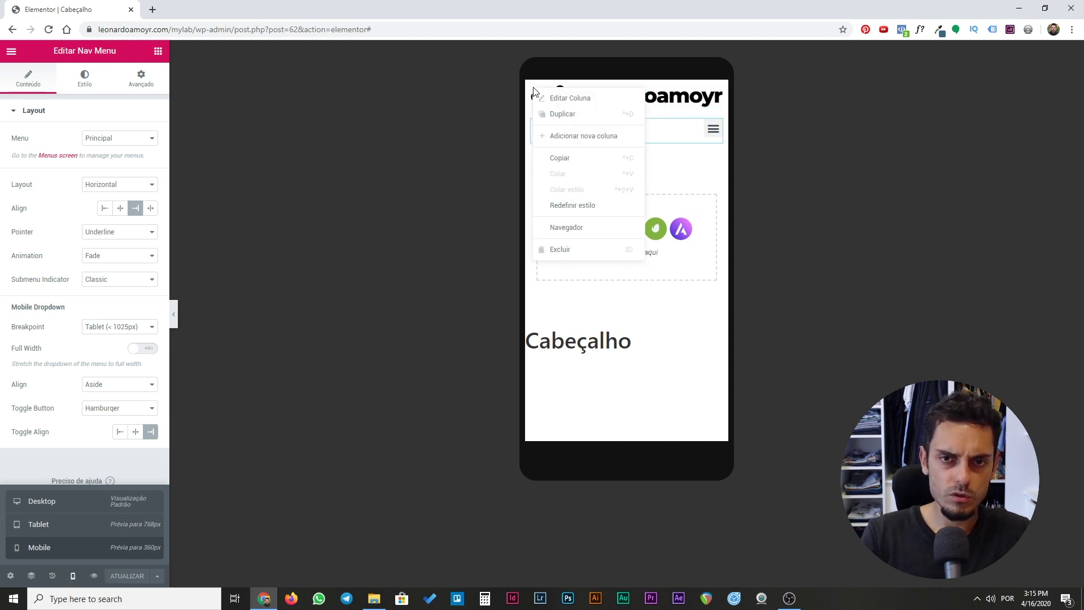
pyautogui.click(569, 99)
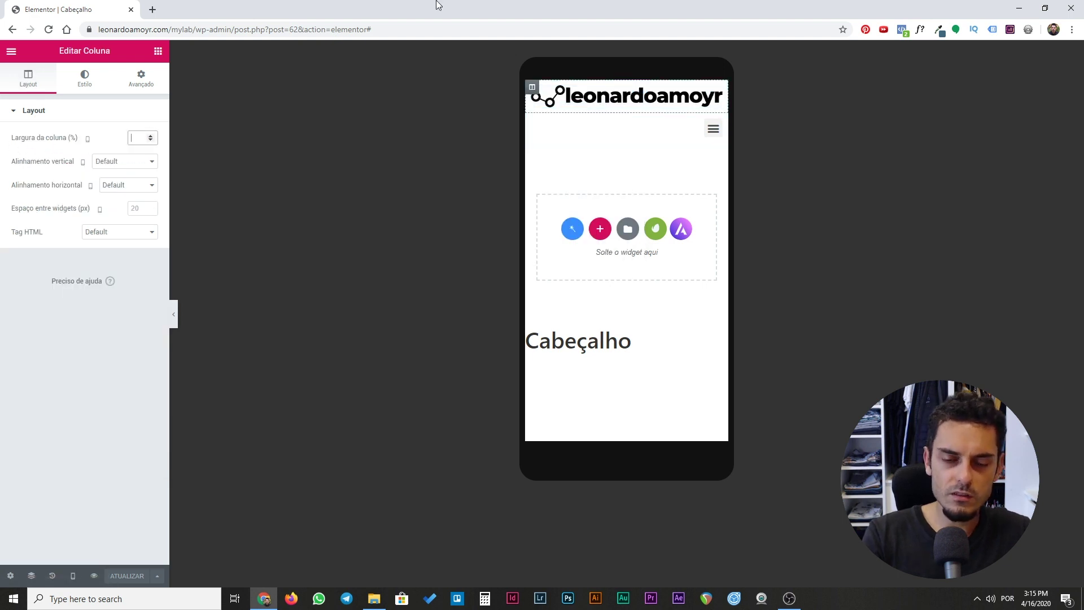
pyautogui.write('85')
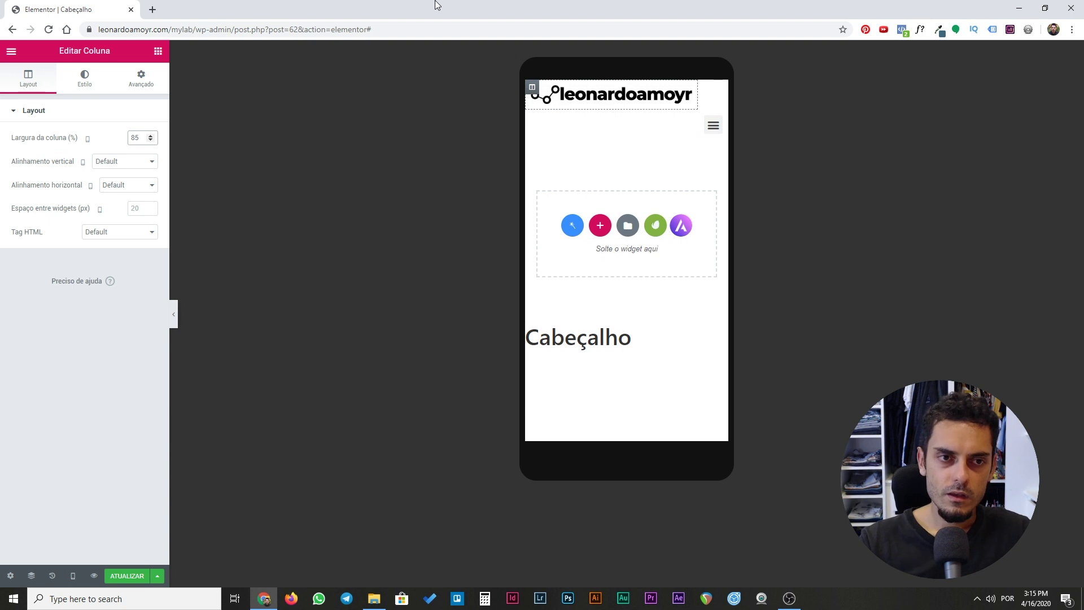
# Set the Nav Menu column's width to 15% for mobile.
pyautogui.rightClick(539, 131)
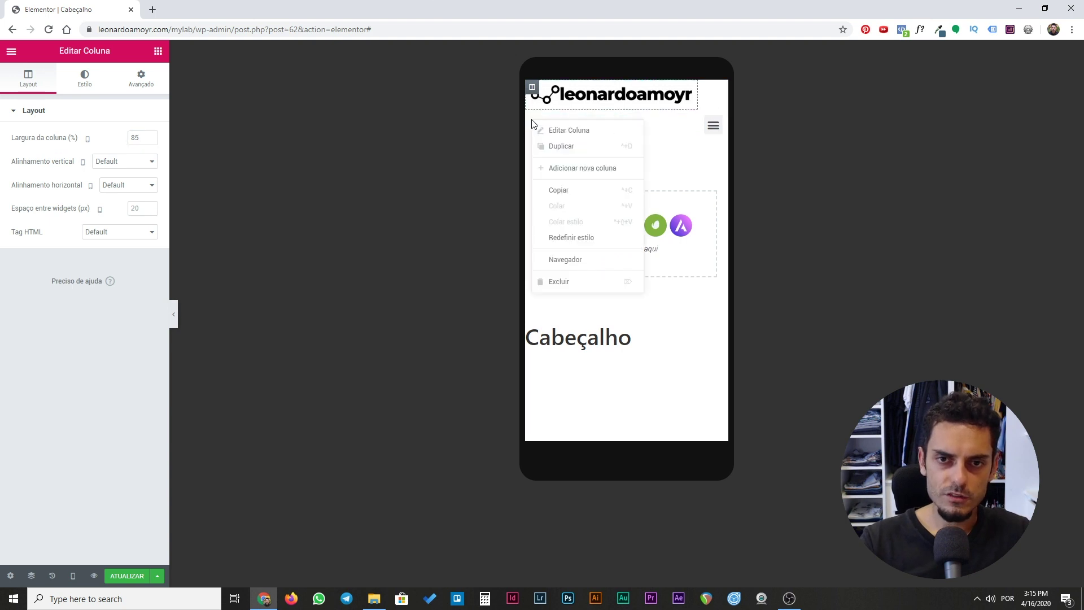
pyautogui.click(540, 129)
pyautogui.click(136, 140)
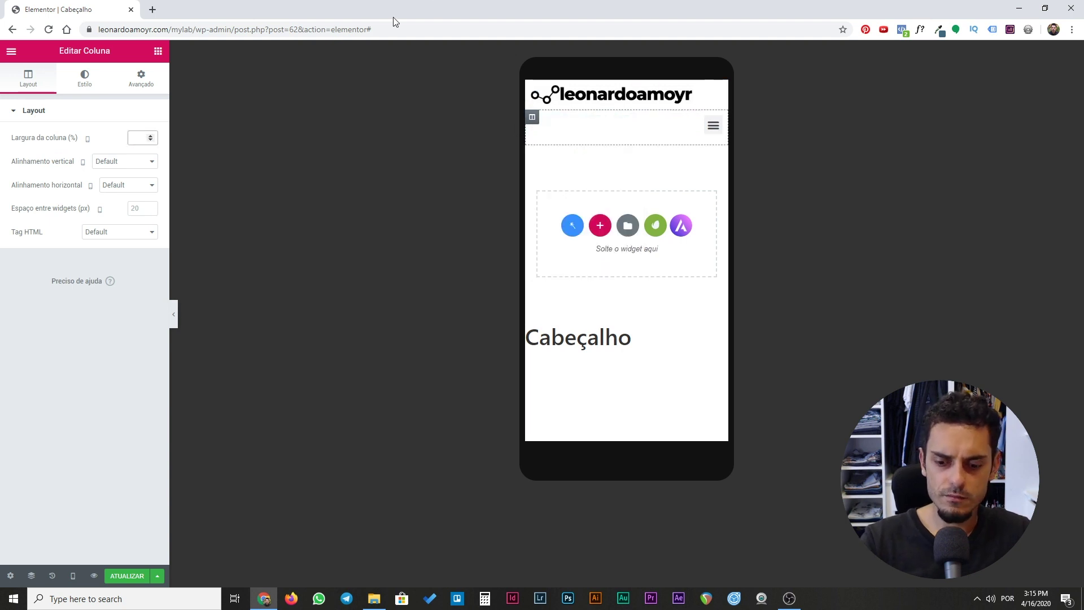
pyautogui.write('15')
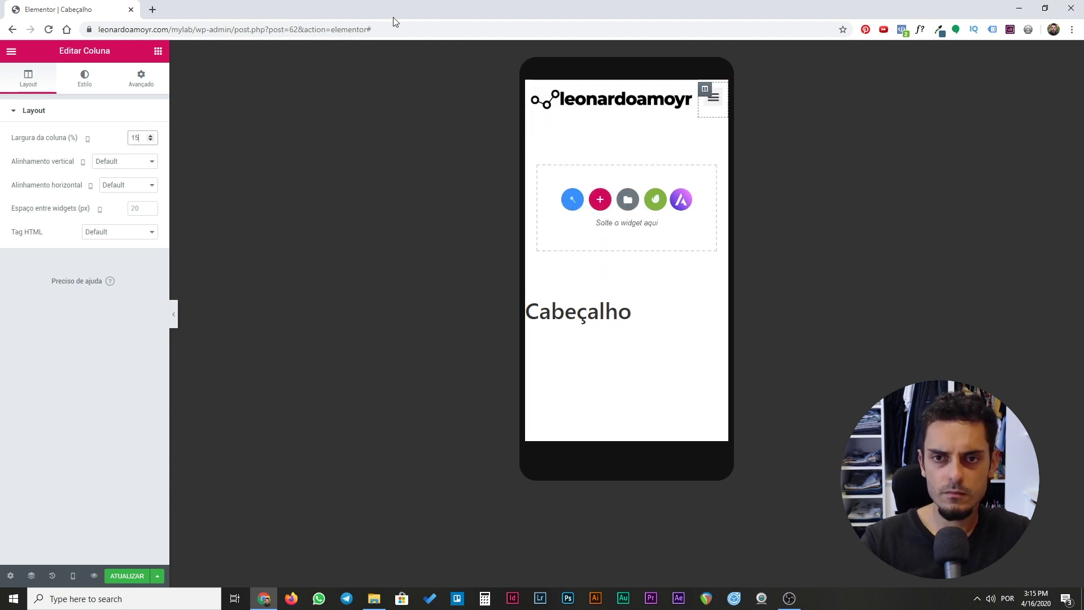
# Expand the Nav Menu in the mobile preview and turn on Full Width for its mobile dropdown.
pyautogui.click(716, 109)
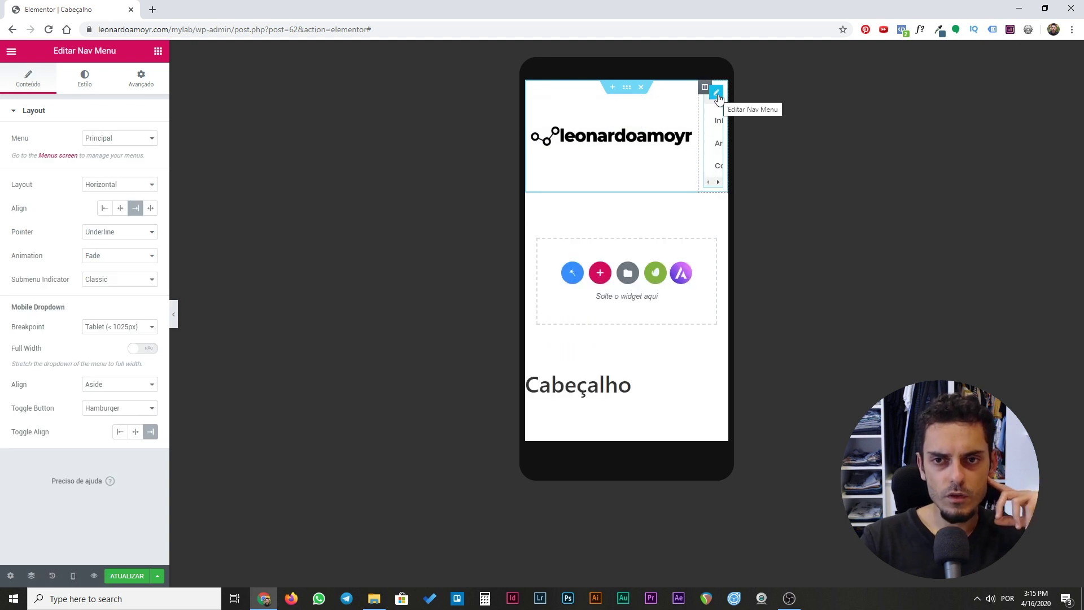
pyautogui.rightClick(718, 99)
pyautogui.click(714, 93)
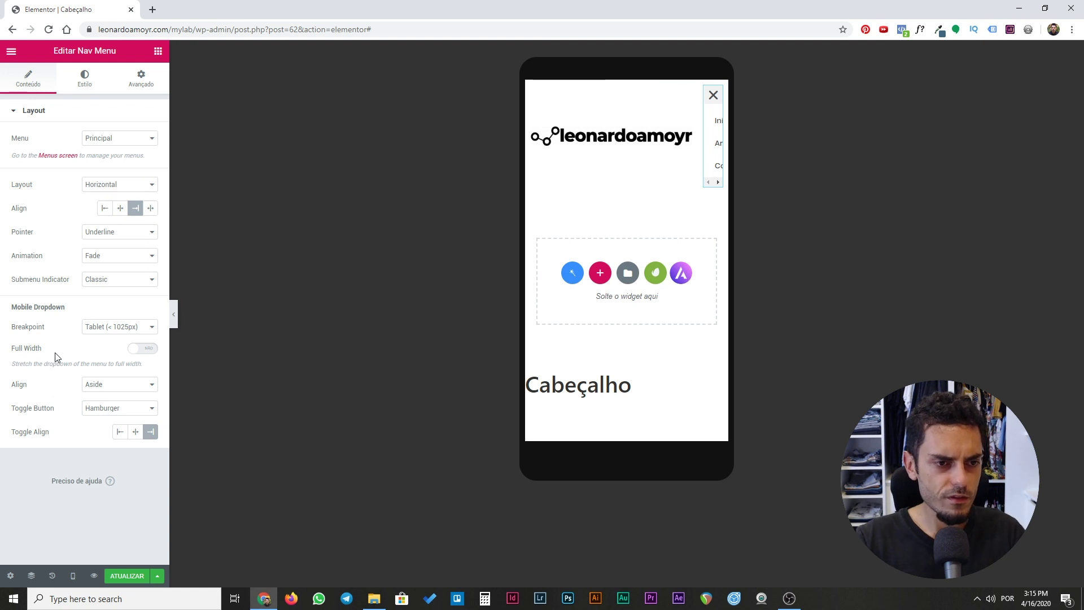
pyautogui.click(145, 353)
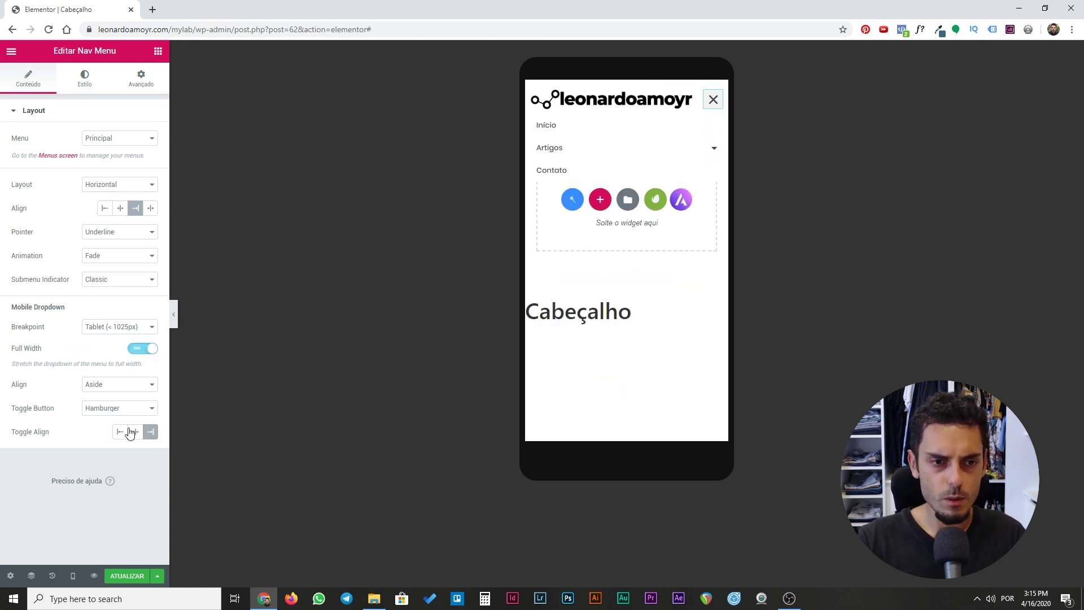
# Test closing and reopening the full-width mobile menu, leave it collapsed, and update the header.
pyautogui.click(707, 106)
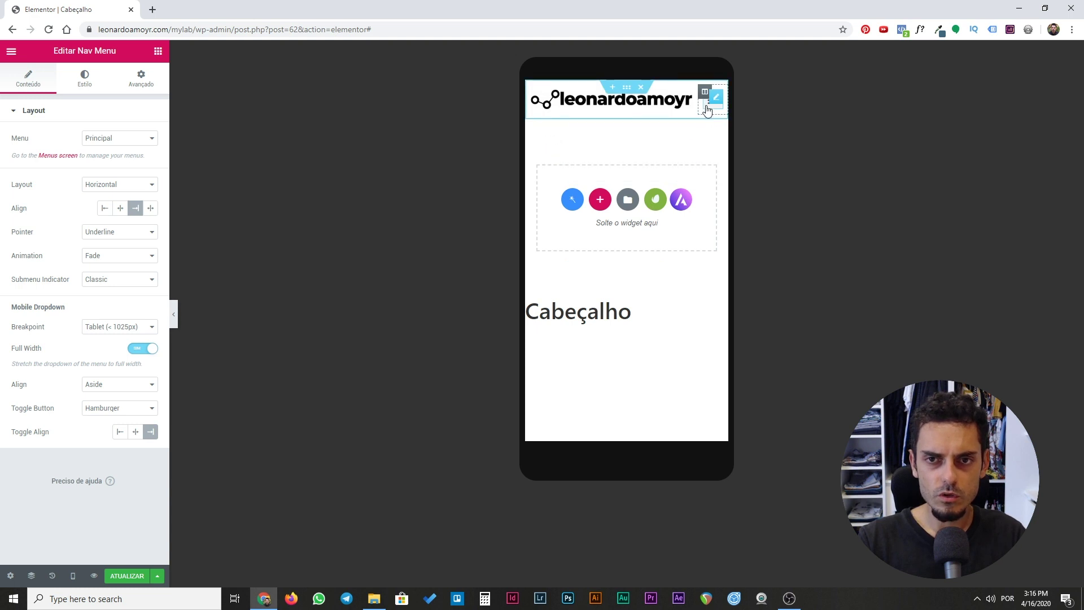
pyautogui.click(710, 106)
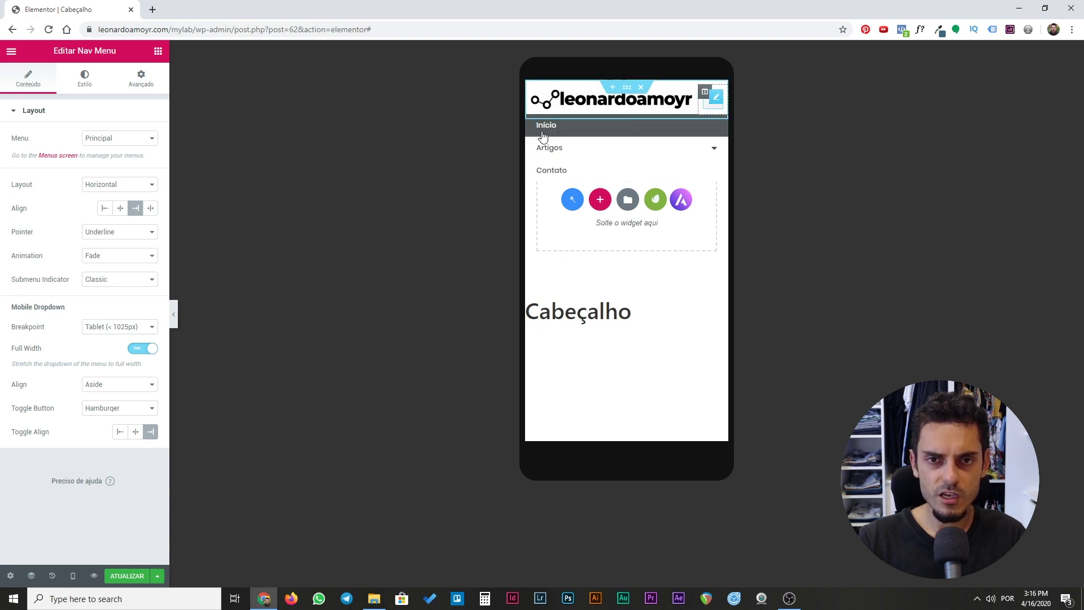
pyautogui.click(707, 108)
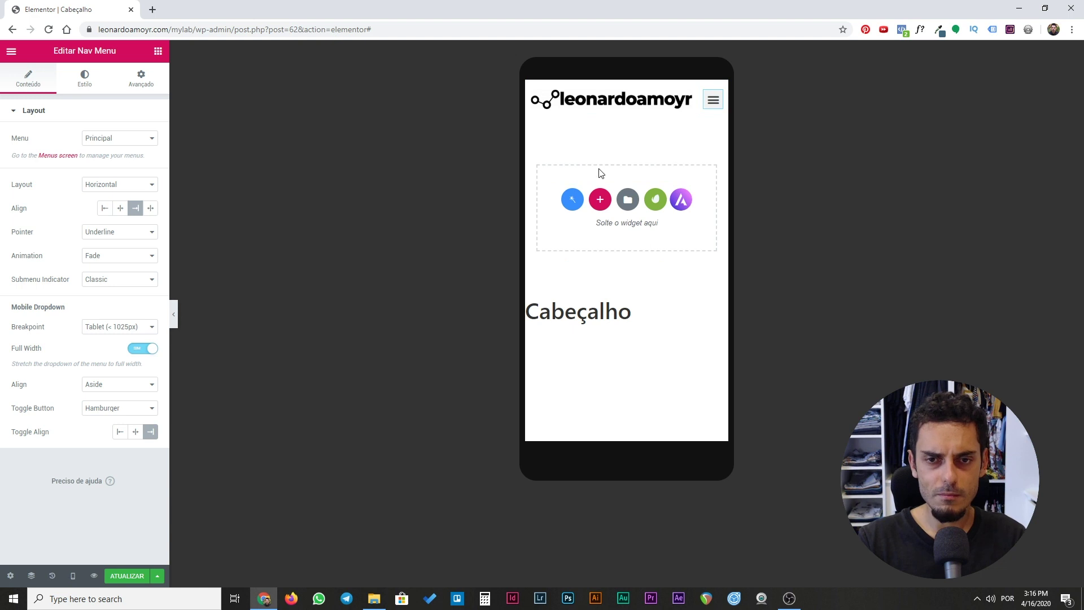
pyautogui.click(127, 576)
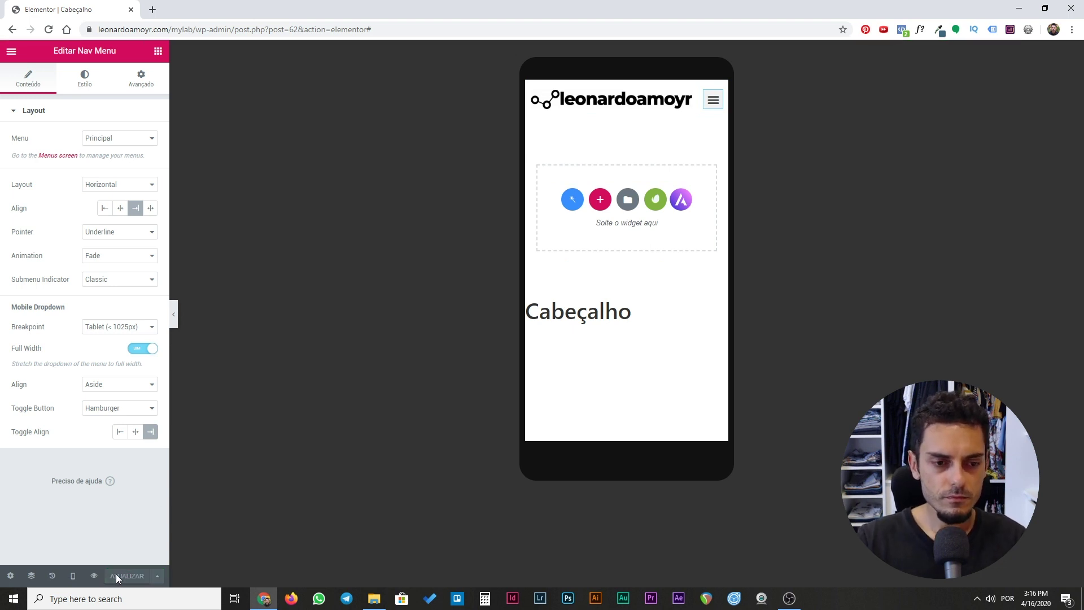
# Check the header in the Tablet and Desktop previews, and exit the editor to the WordPress dashboard.
pyautogui.click(73, 576)
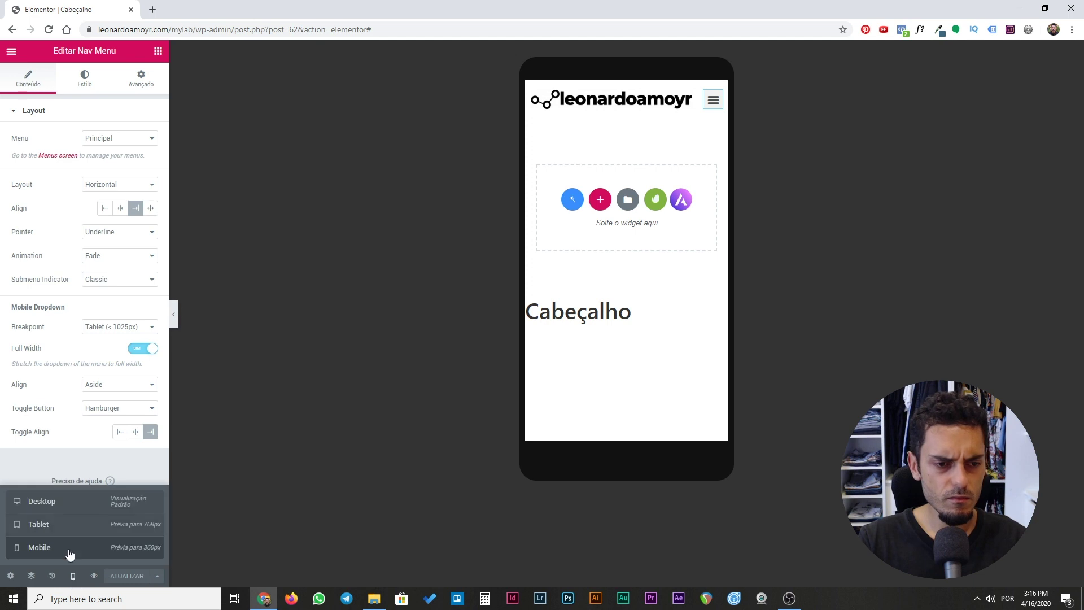
pyautogui.click(56, 523)
pyautogui.click(51, 501)
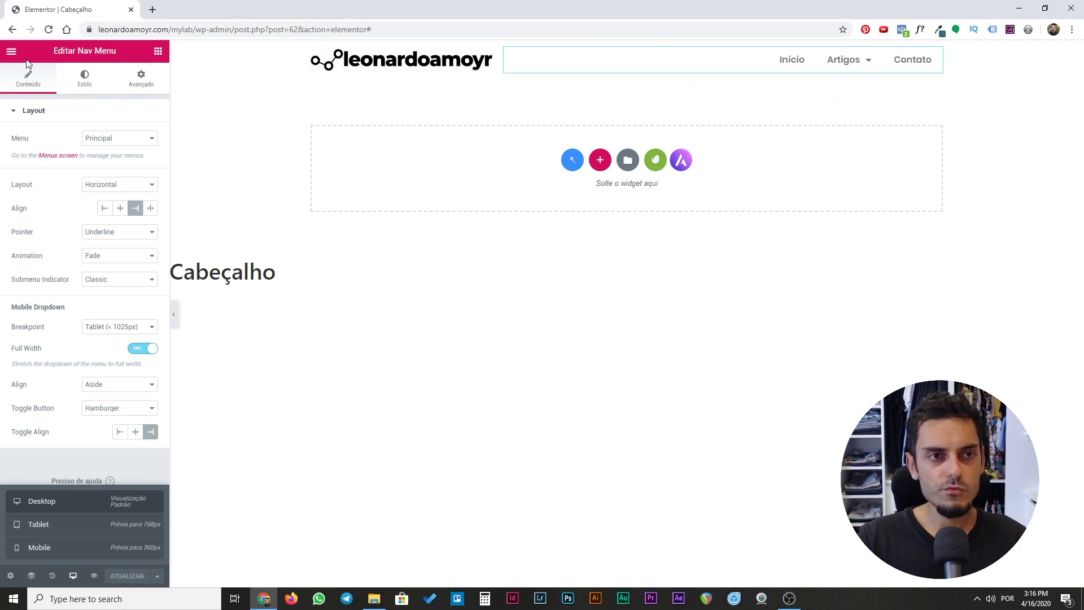
pyautogui.click(12, 51)
pyautogui.click(75, 372)
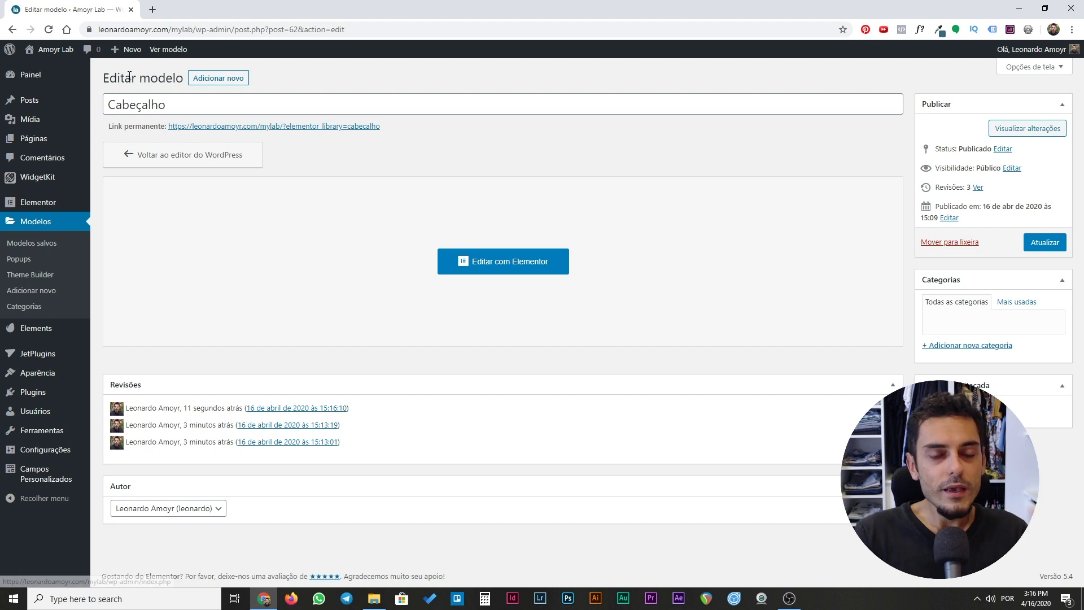
# View the live site's front page in a separate tab to check the new header, and close that tab.
pyautogui.middleClick(50, 69)
pyautogui.click(172, 7)
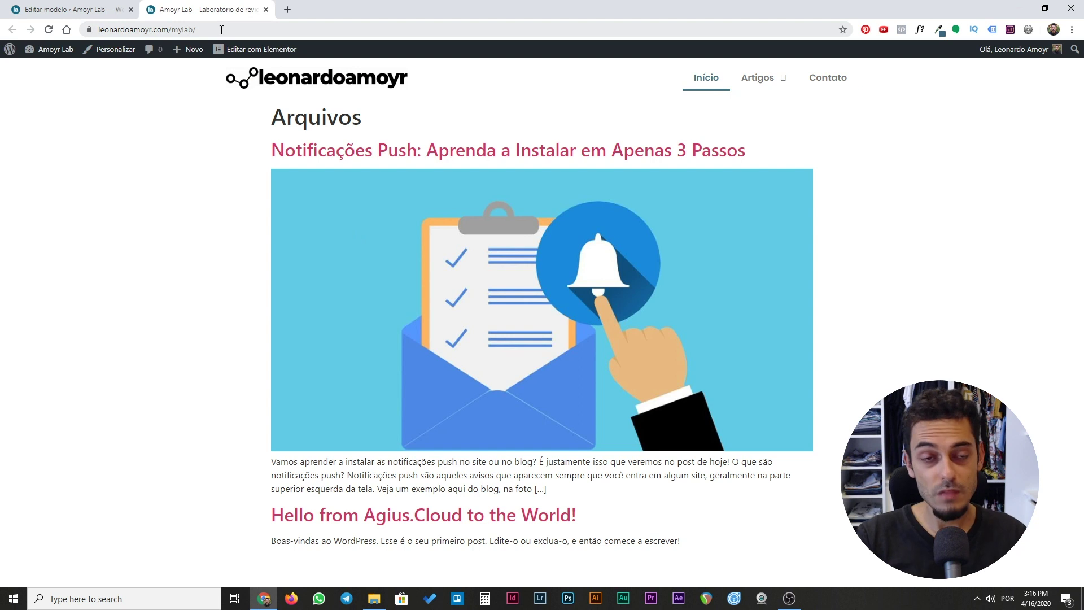
pyautogui.click(266, 10)
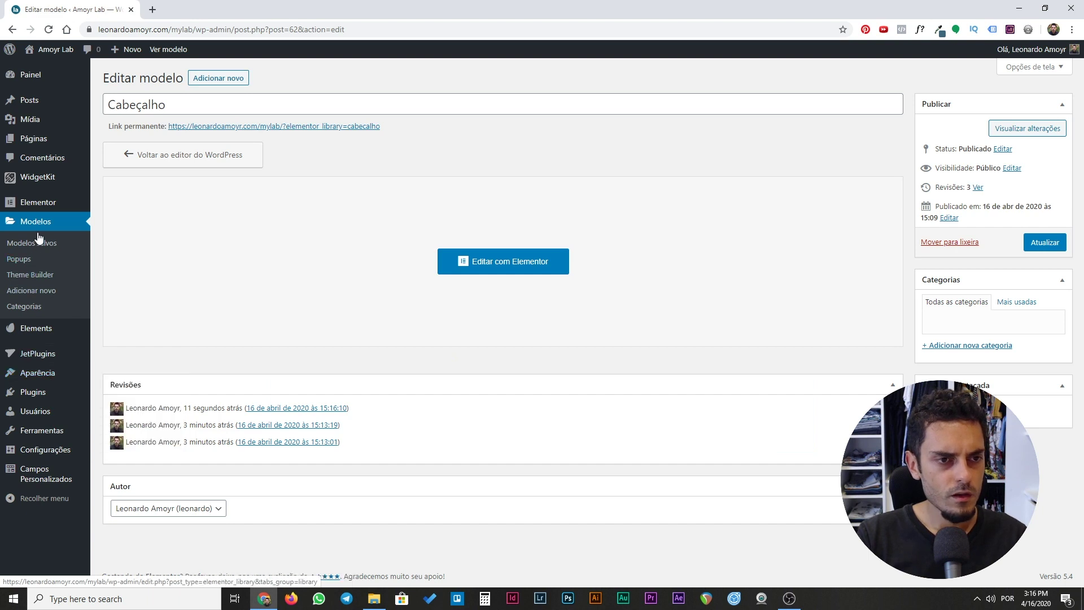
# Create a new Archive template named Blog in the Theme Builder.
pyautogui.click(30, 276)
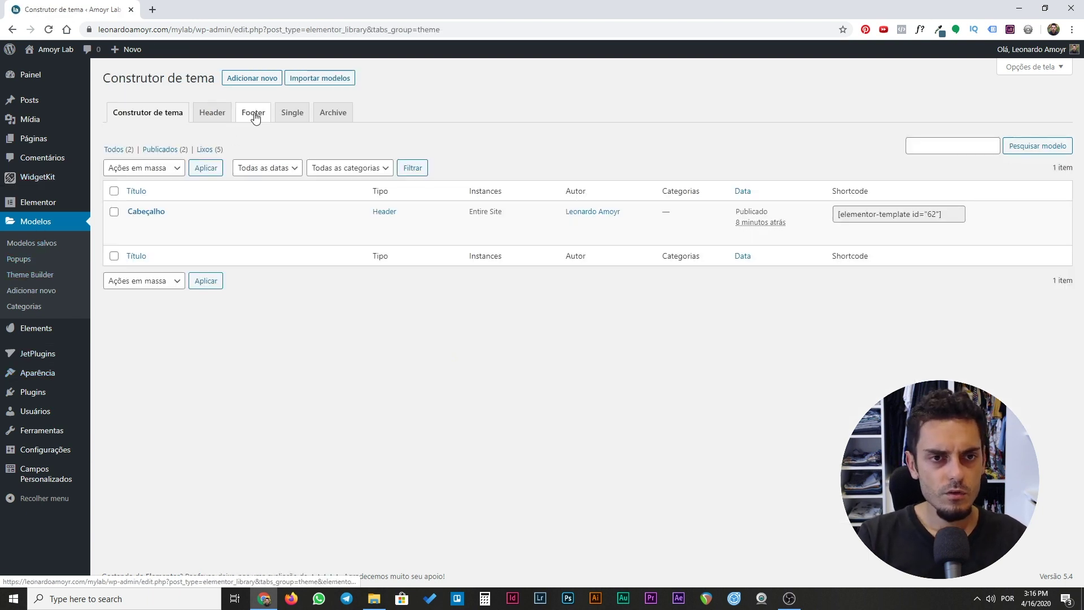
pyautogui.click(330, 115)
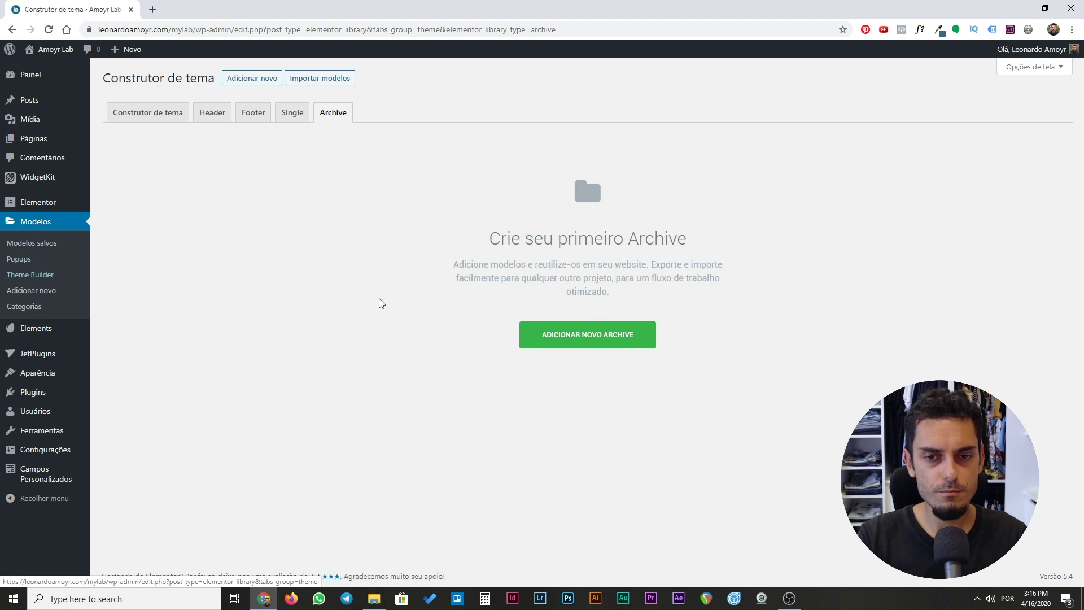
pyautogui.click(592, 338)
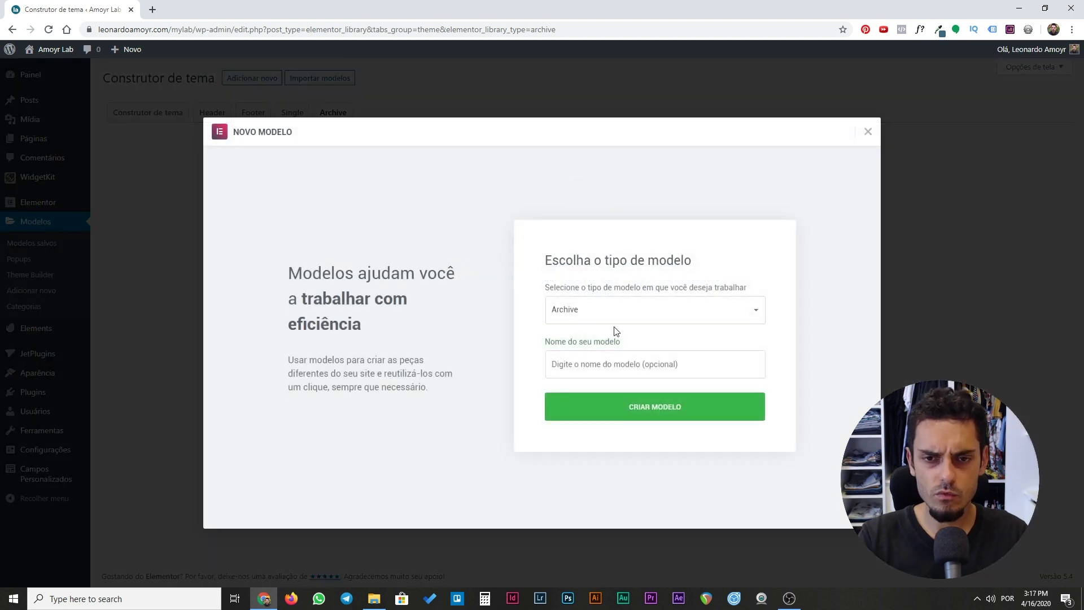
pyautogui.click(606, 361)
pyautogui.write('Blog')
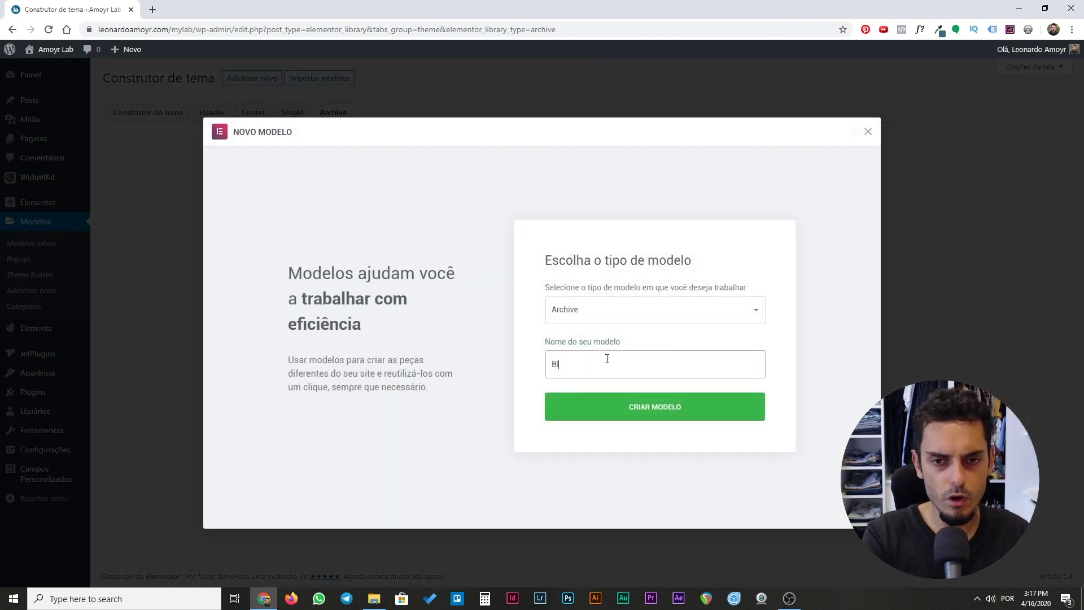
pyautogui.click(640, 409)
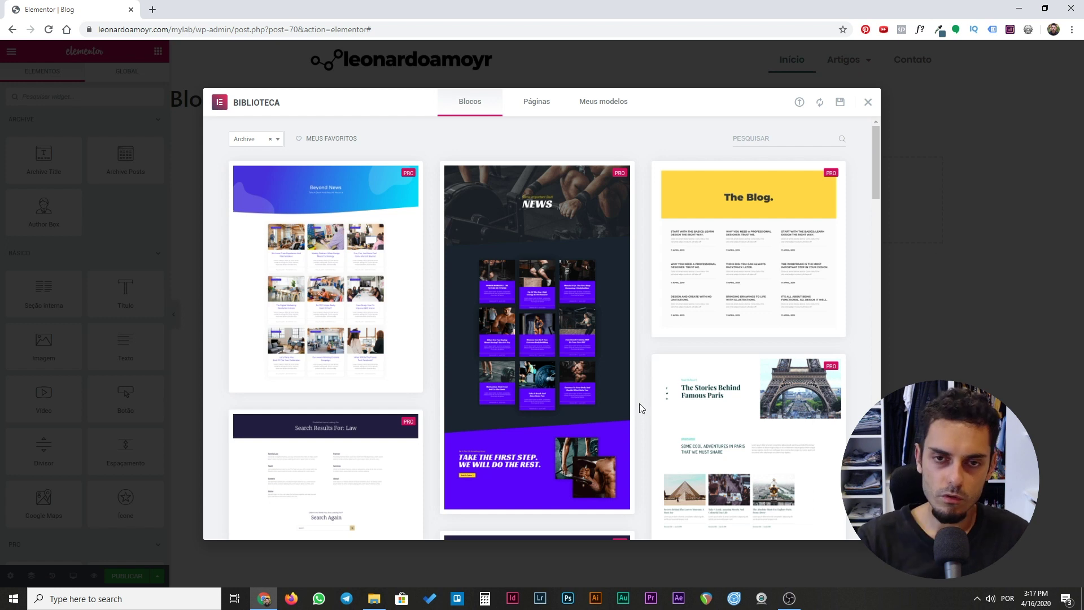
# Dismiss the block library without inserting a block, and clear the archive template's title in its general settings.
pyautogui.scroll(-4, 784, 170)
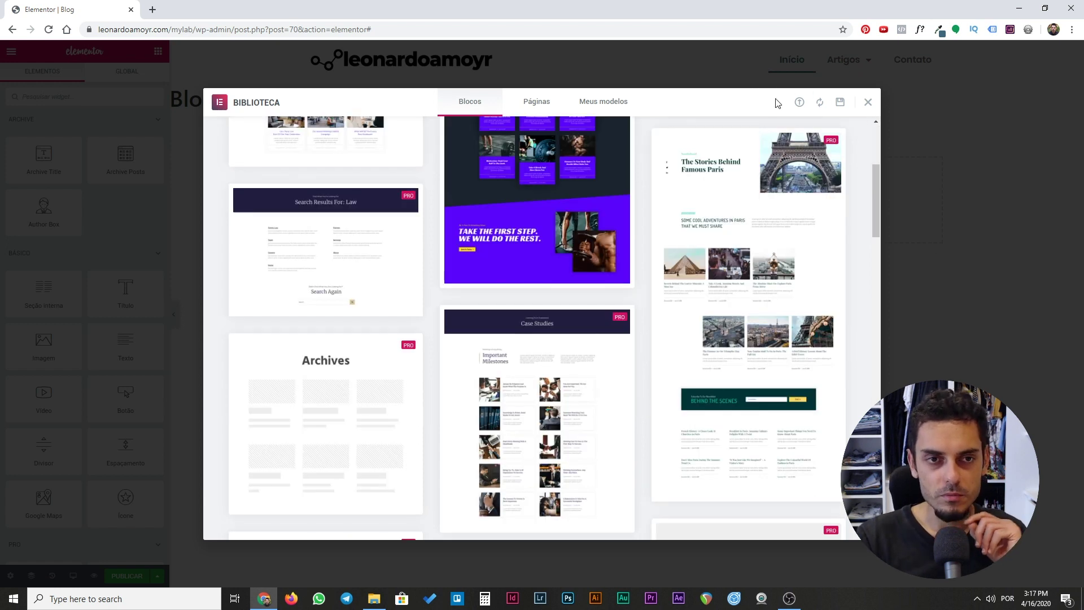
pyautogui.click(868, 104)
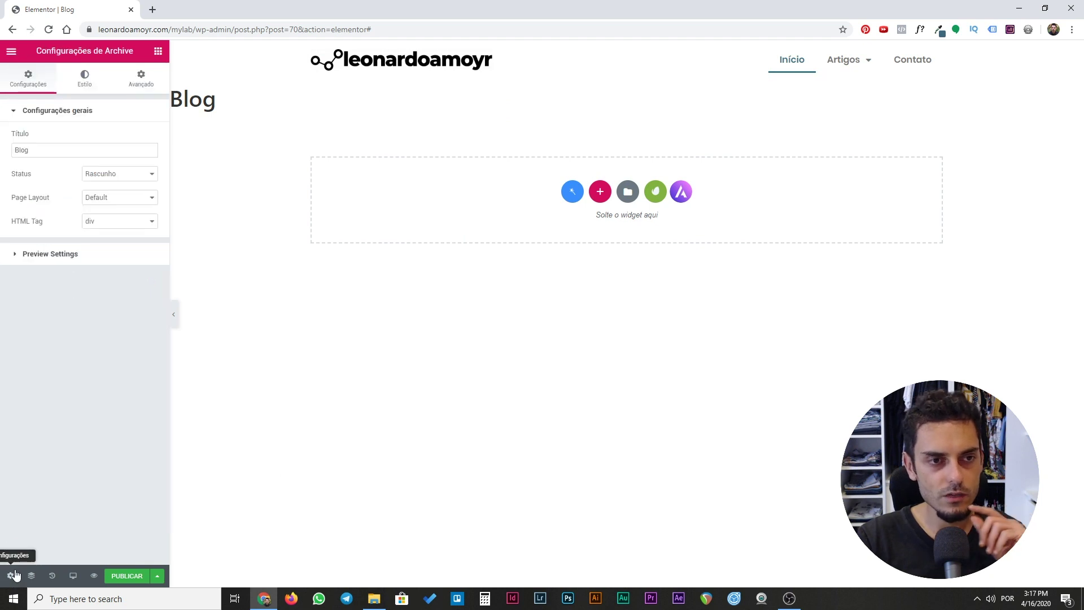
pyautogui.doubleClick(24, 150)
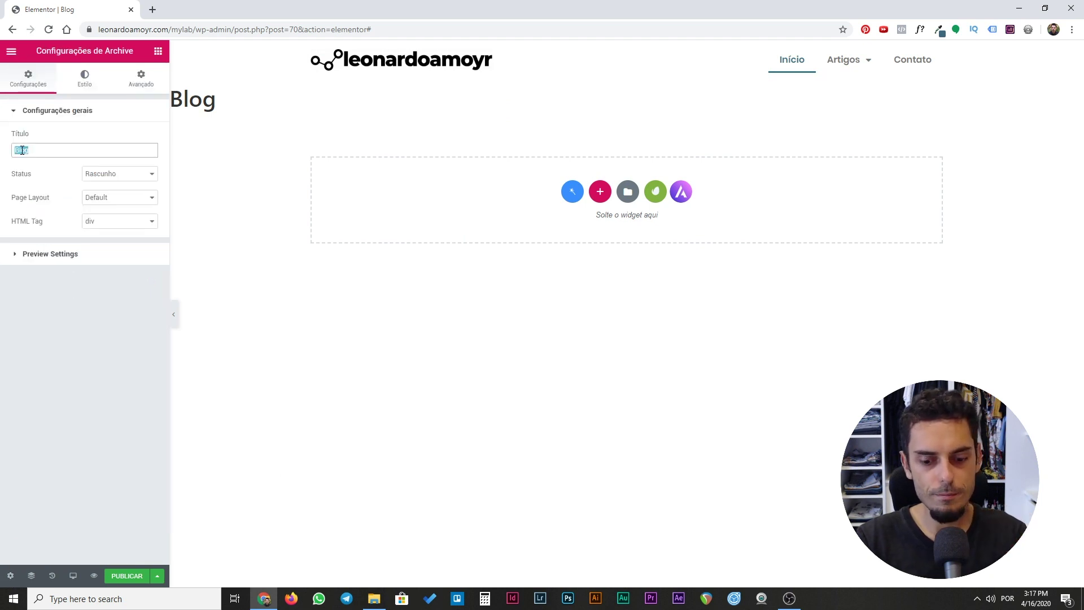
pyautogui.press('BackSpace')
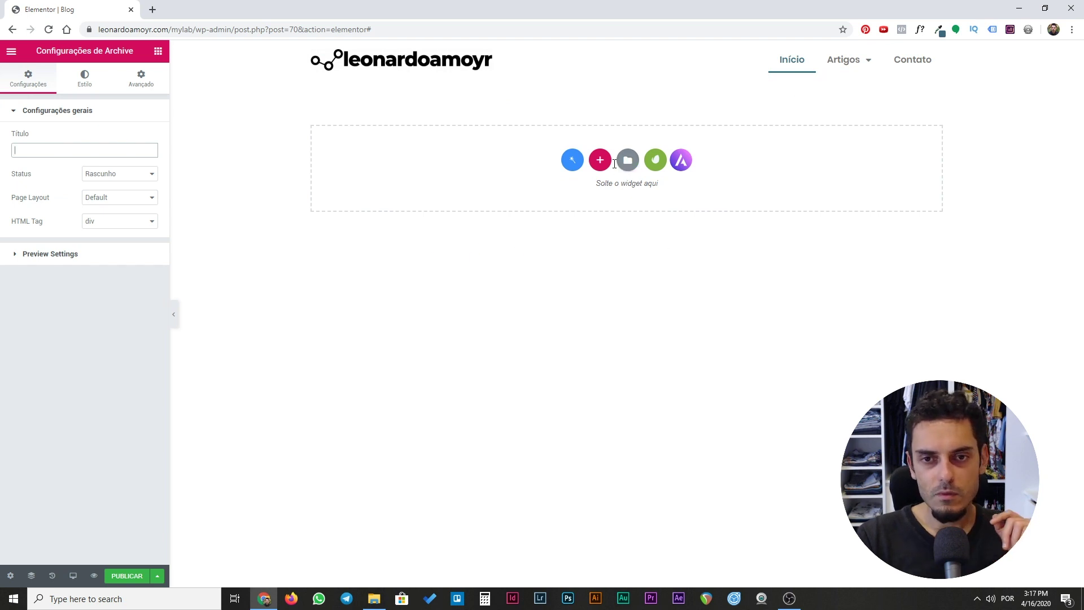
# Add a two-column section to the archive template and set its second column's width to 33%.
pyautogui.click(600, 161)
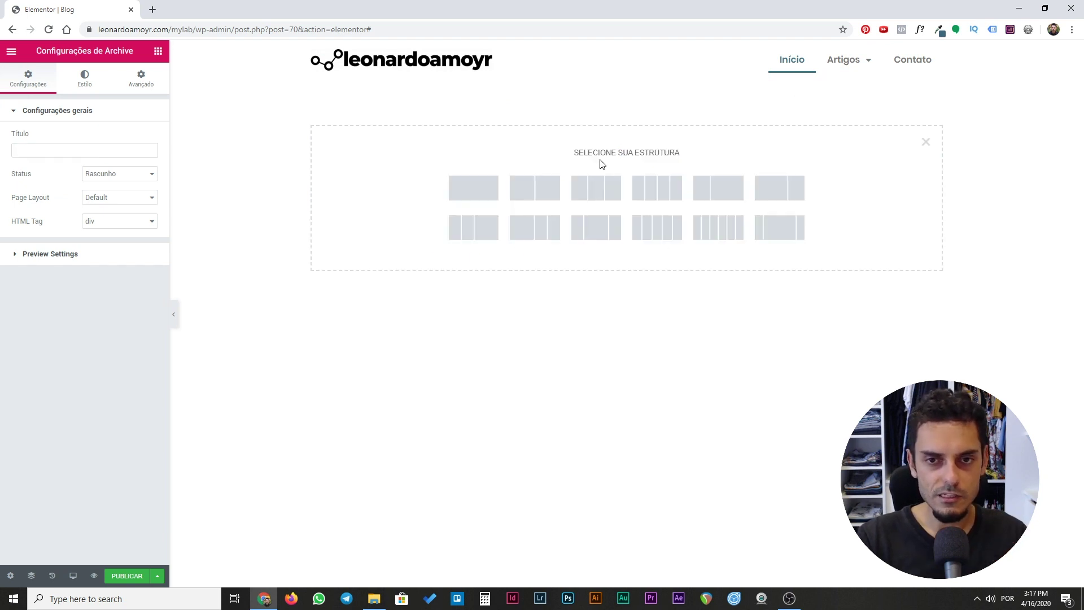
pyautogui.click(536, 190)
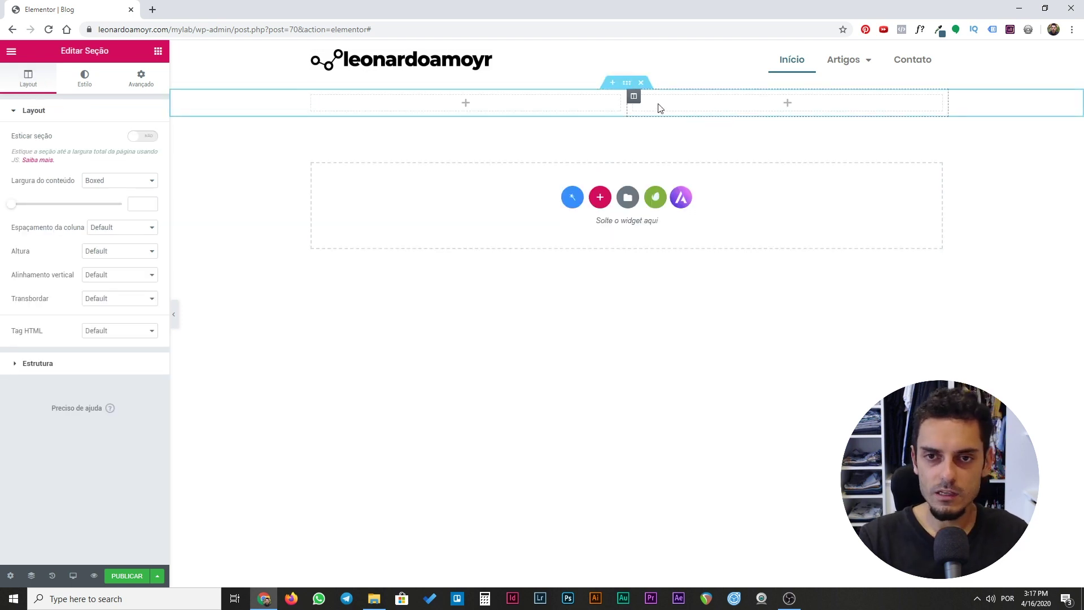
pyautogui.rightClick(634, 98)
pyautogui.click(649, 107)
pyautogui.click(137, 143)
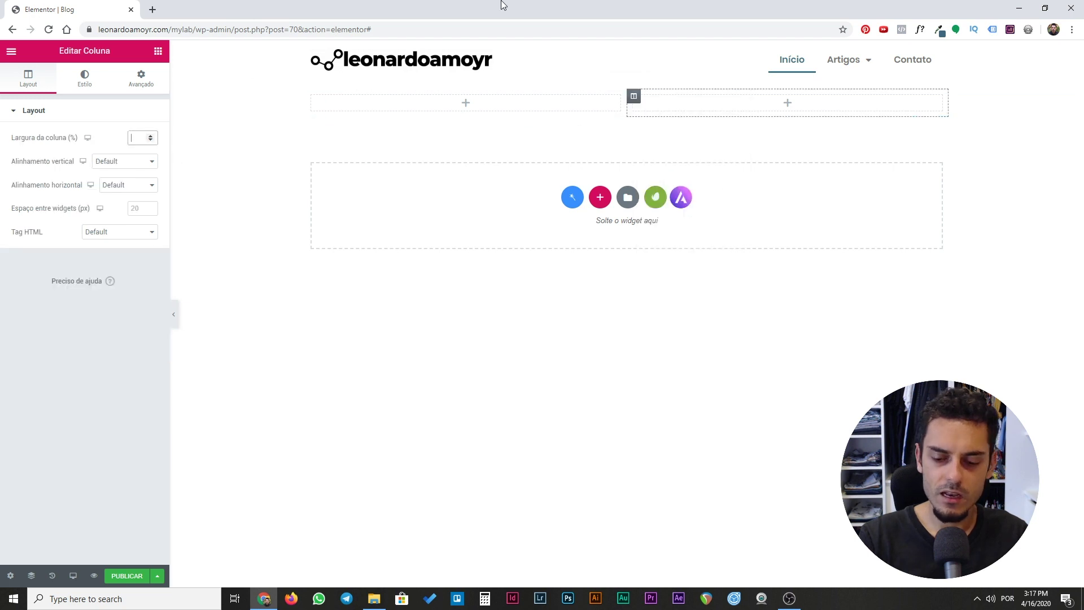
pyautogui.write('33')
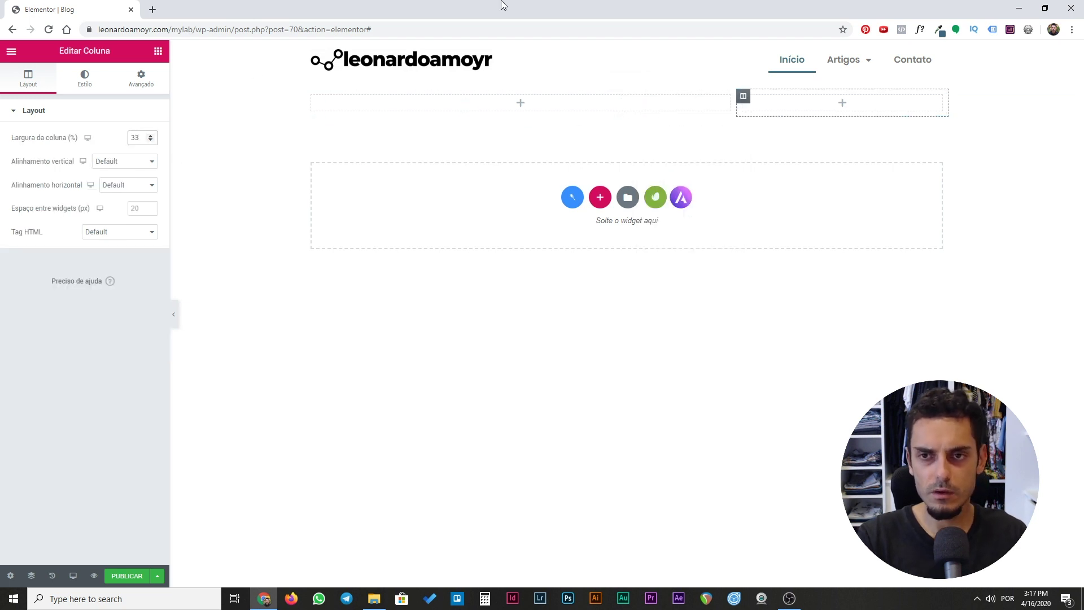
pyautogui.rightClick(502, 5)
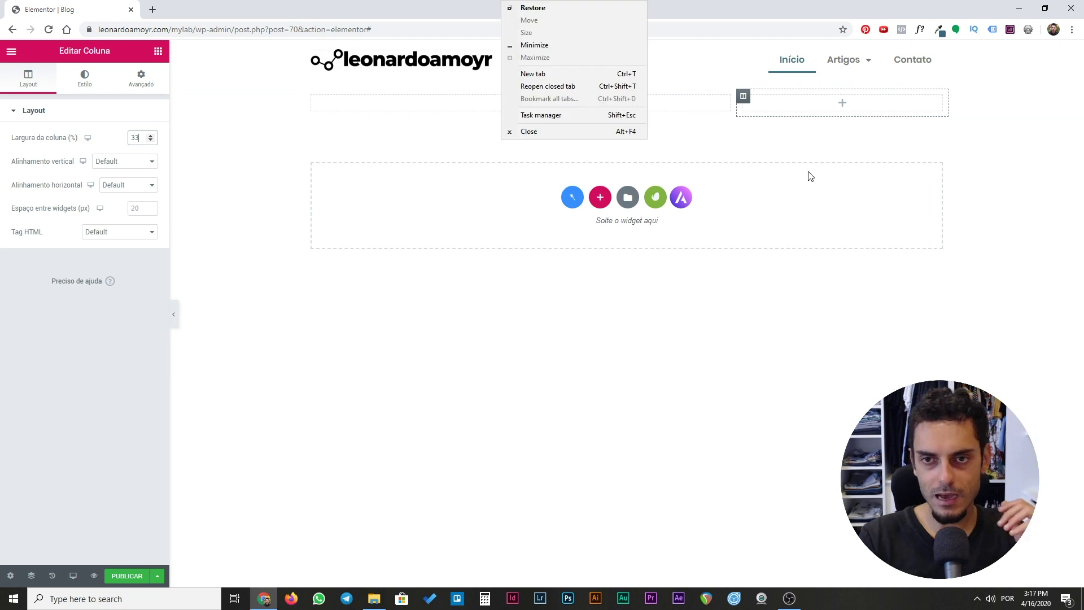
pyautogui.click(802, 153)
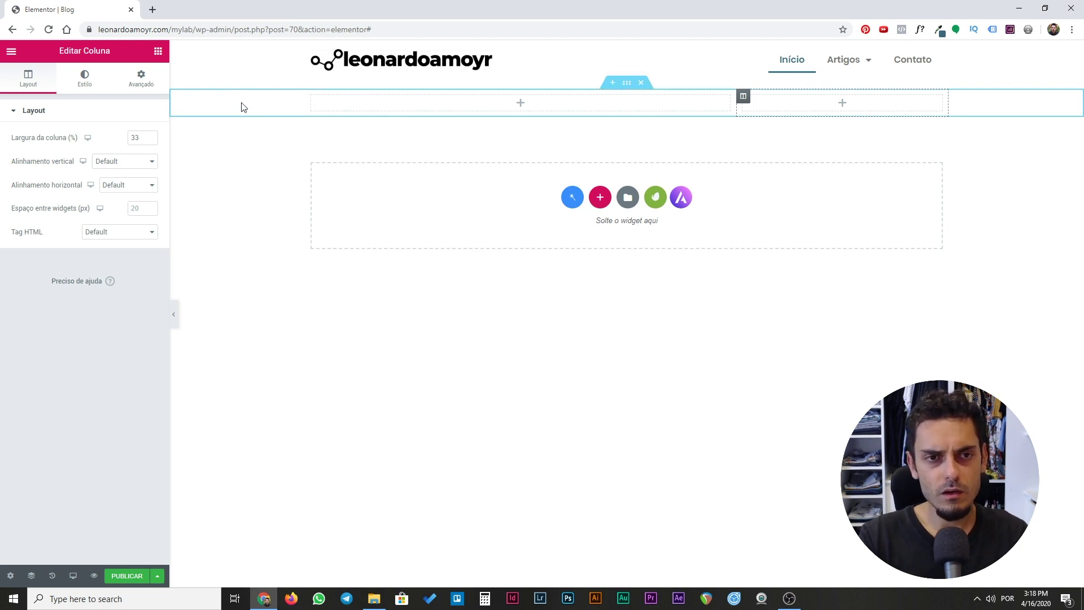
# Unlink the section's padding values and set the top and bottom padding to 50 px each.
pyautogui.rightClick(627, 84)
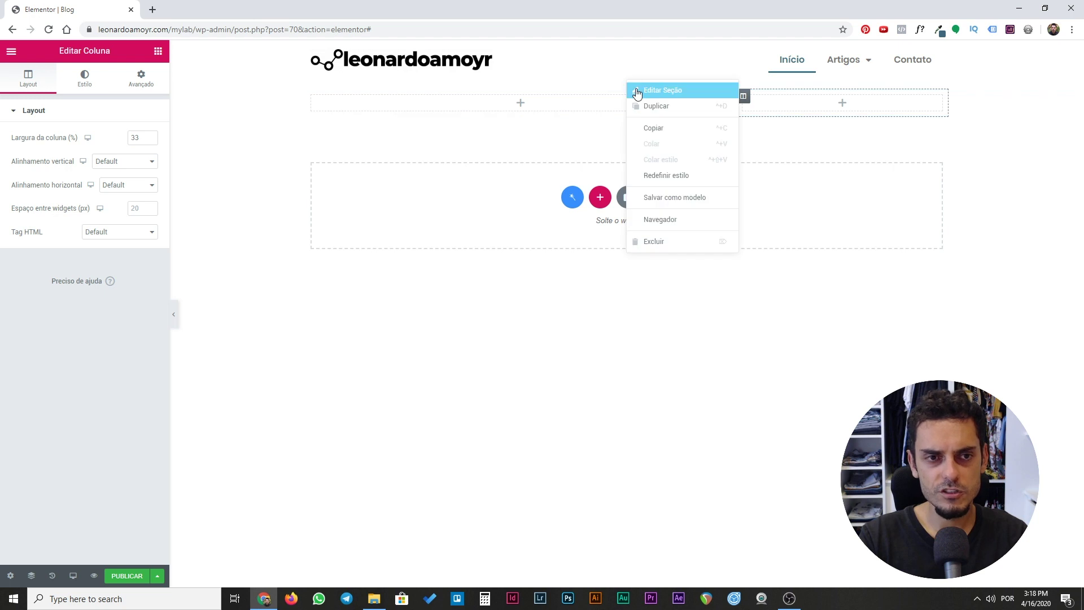
pyautogui.click(634, 90)
pyautogui.click(141, 80)
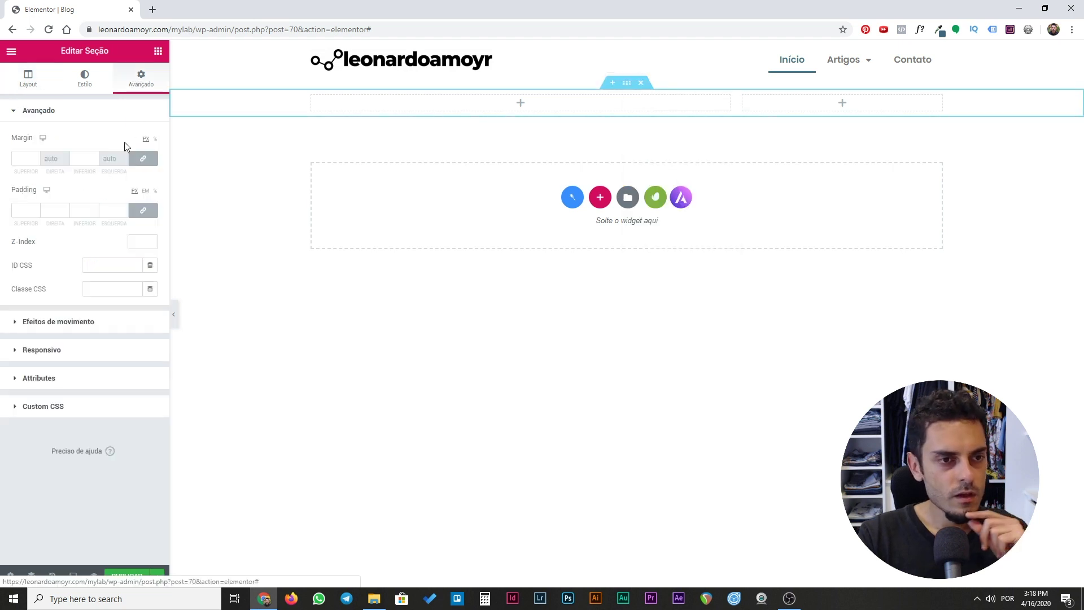
pyautogui.click(25, 210)
pyautogui.click(143, 211)
pyautogui.click(22, 211)
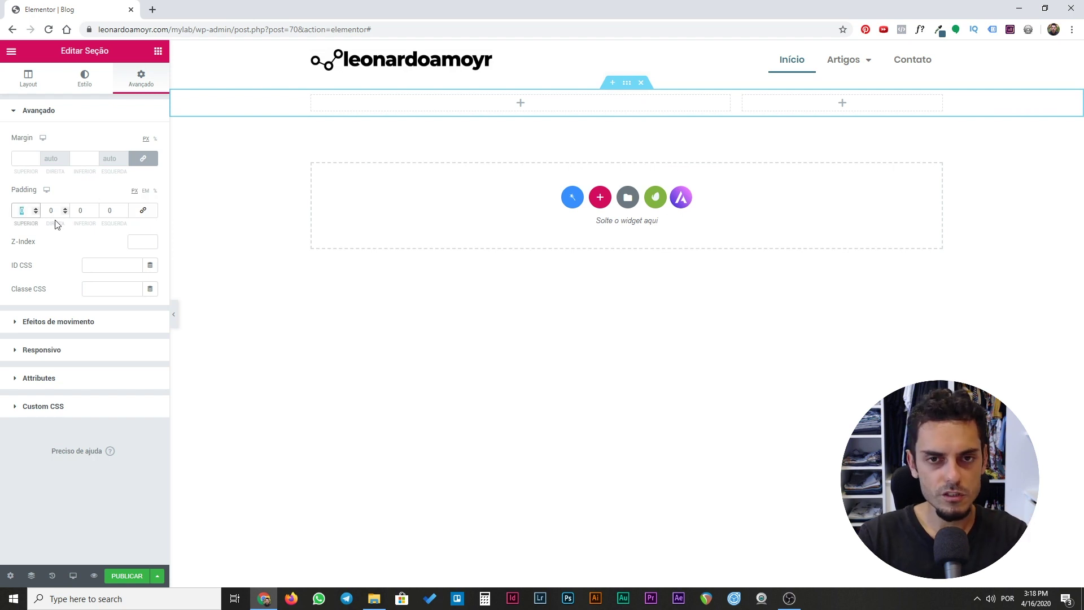
pyautogui.write('50')
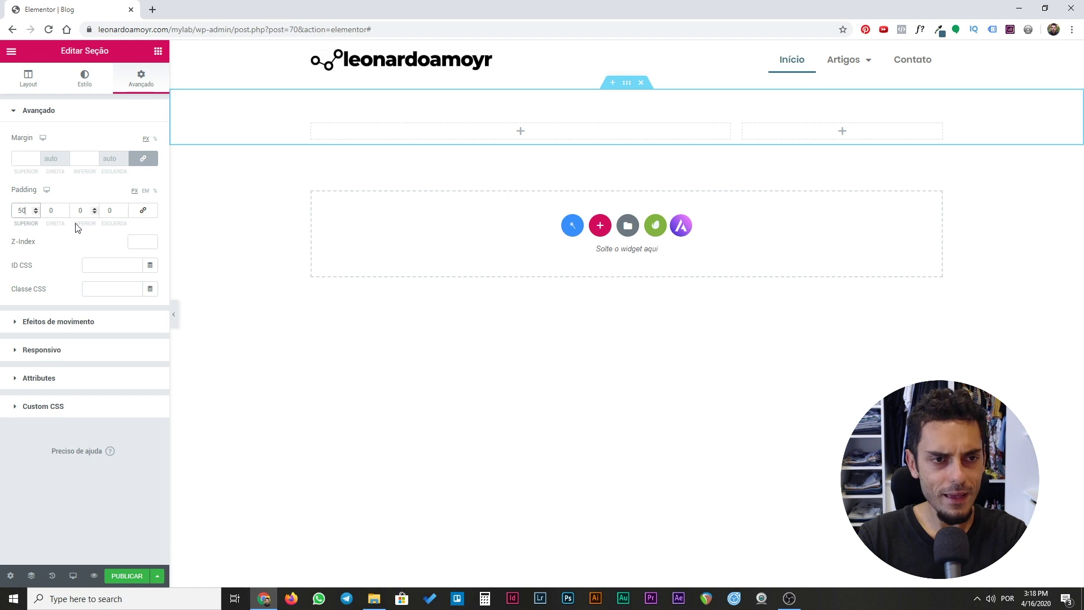
pyautogui.click(82, 210)
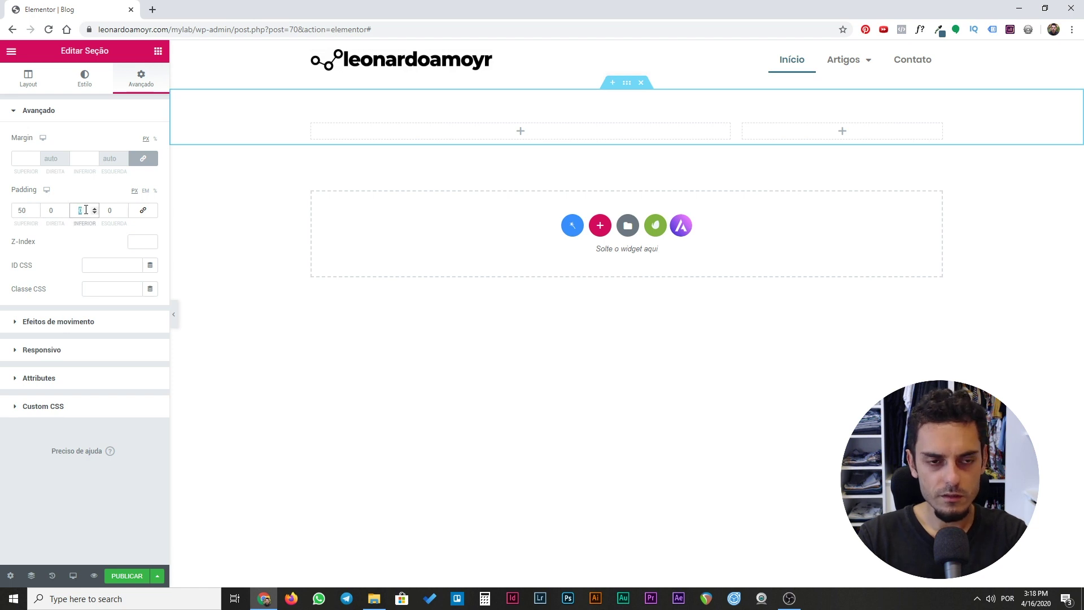
pyautogui.write('50')
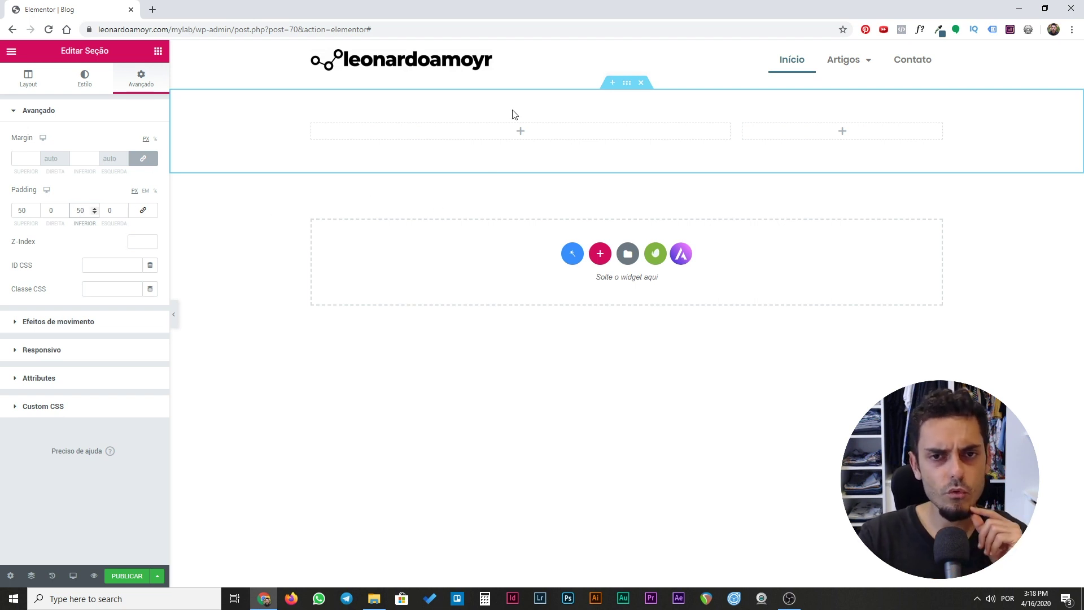
# Place a Posts widget in the section's wide column and show the posts in 1 column.
pyautogui.click(158, 51)
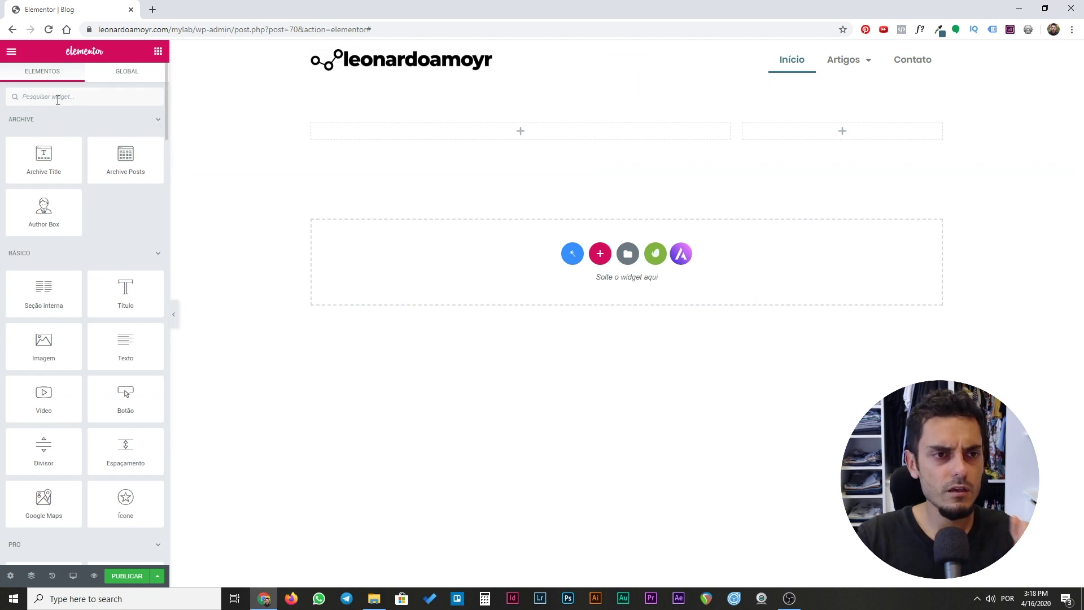
pyautogui.write('post')
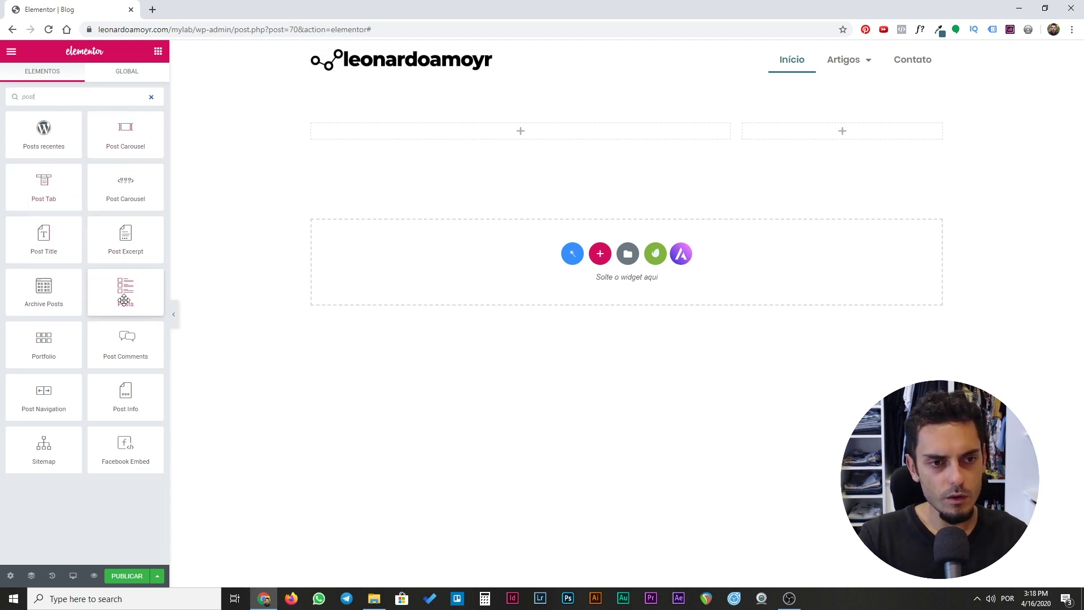
pyautogui.moveTo(124, 299); pyautogui.dragTo(517, 138)
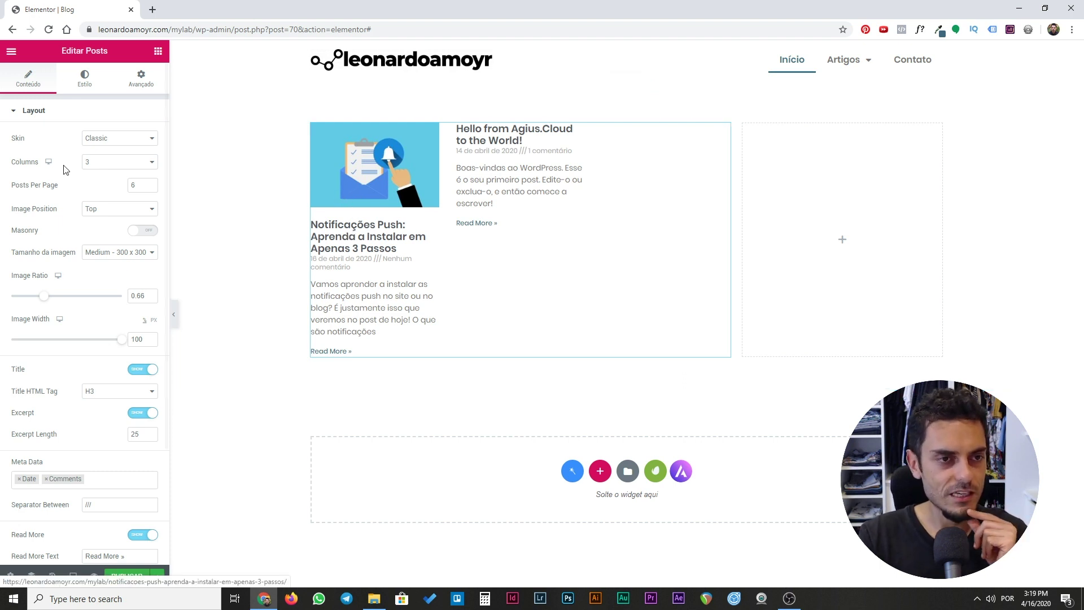
pyautogui.click(99, 163)
pyautogui.click(91, 169)
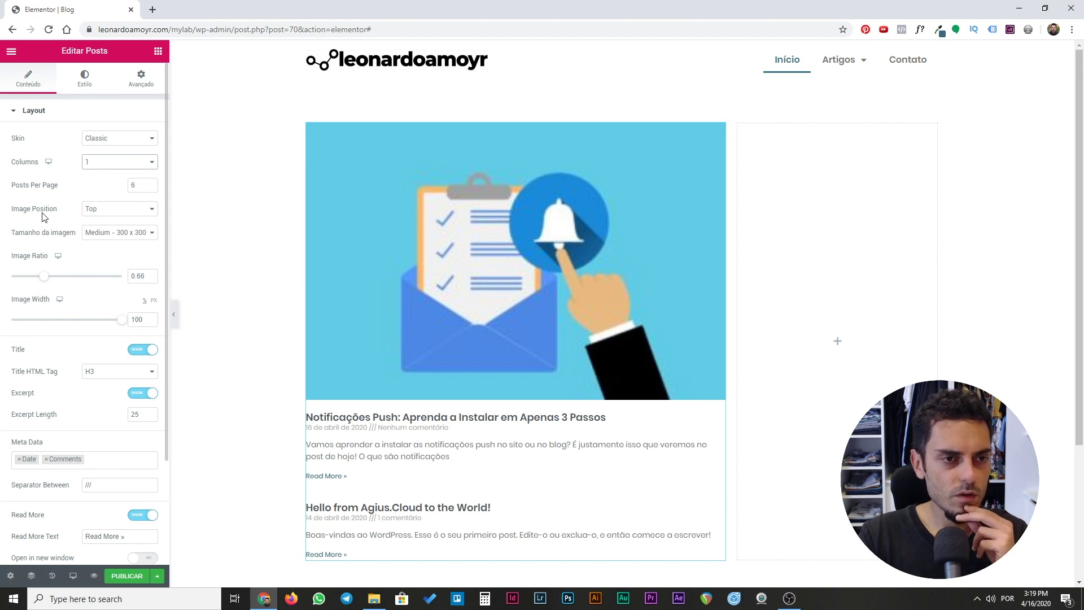
# Set the post image size to Medium Large - 768 x 0 and the image ratio to 0.45, keeping image width at 100%.
pyautogui.click(127, 234)
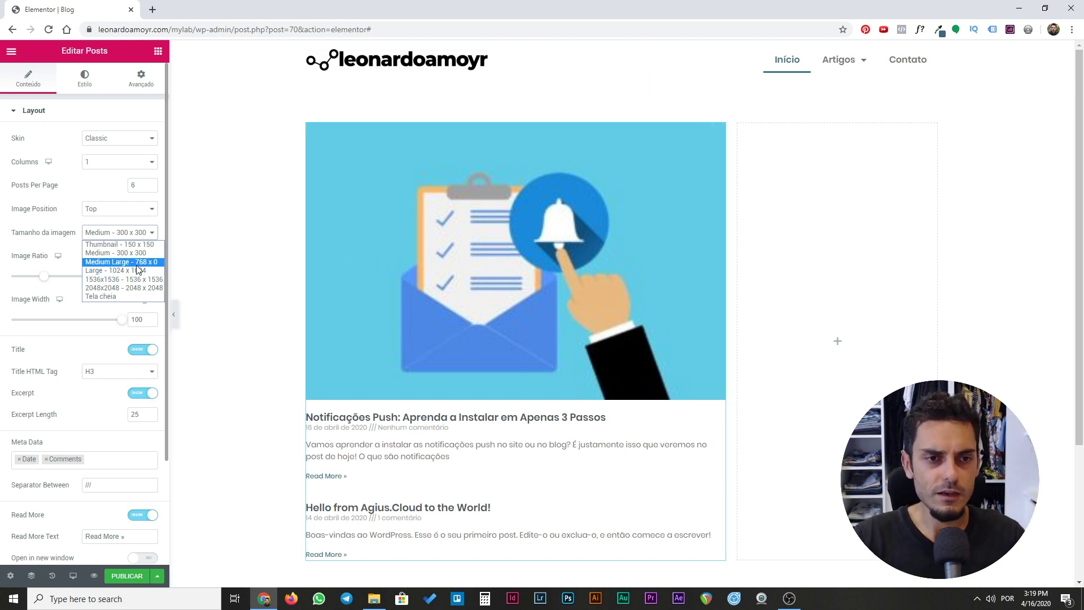
pyautogui.click(138, 262)
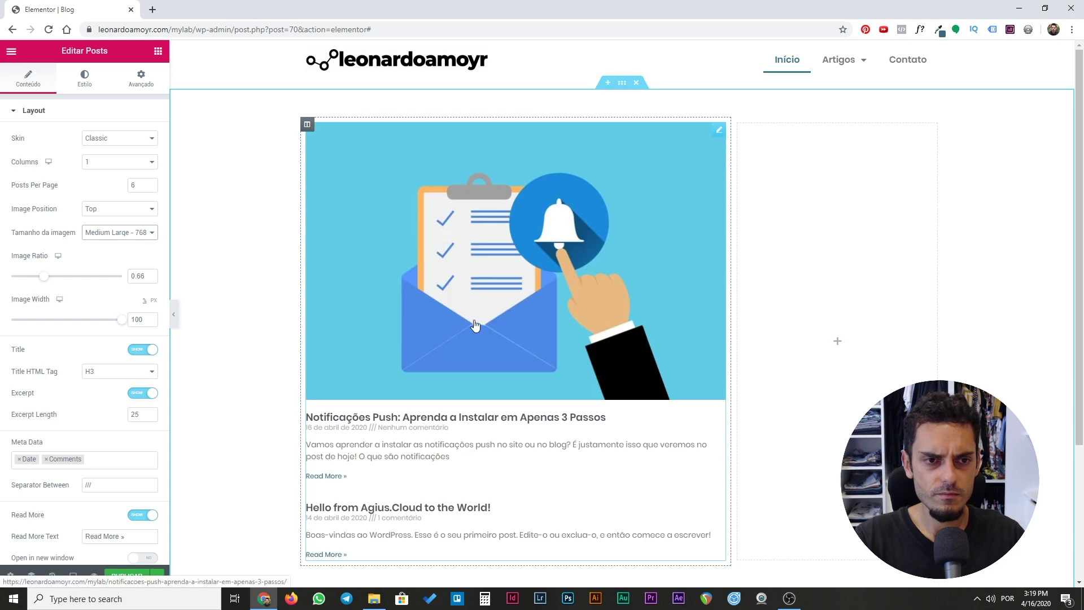
pyautogui.moveTo(45, 281); pyautogui.dragTo(32, 283)
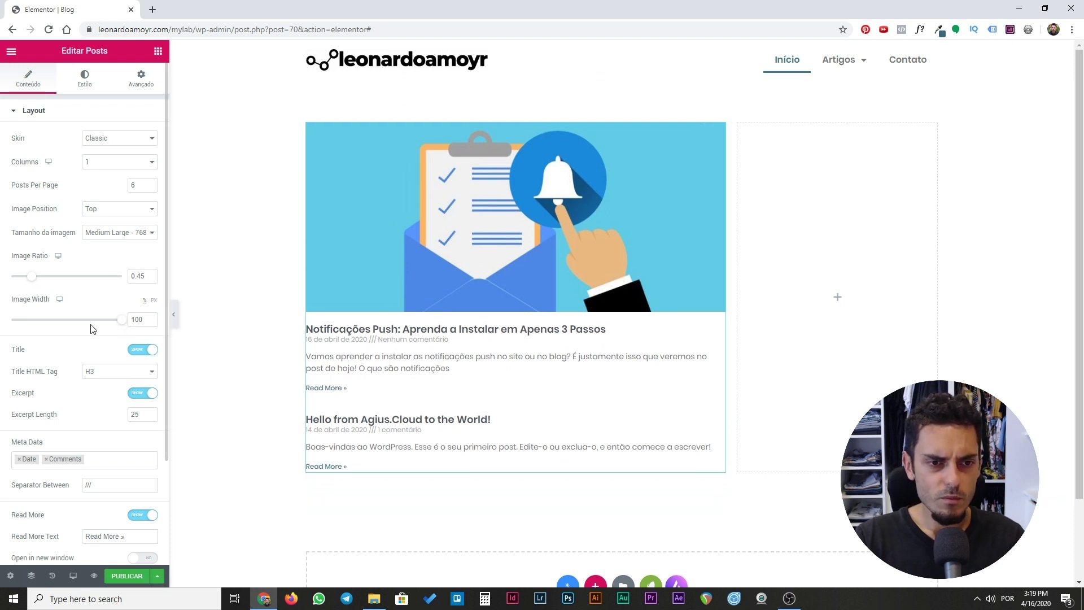
pyautogui.moveTo(118, 319)
pyautogui.mouseDown()
pyautogui.moveTo(109, 324)
pyautogui.moveTo(130, 326)
pyautogui.mouseUp()
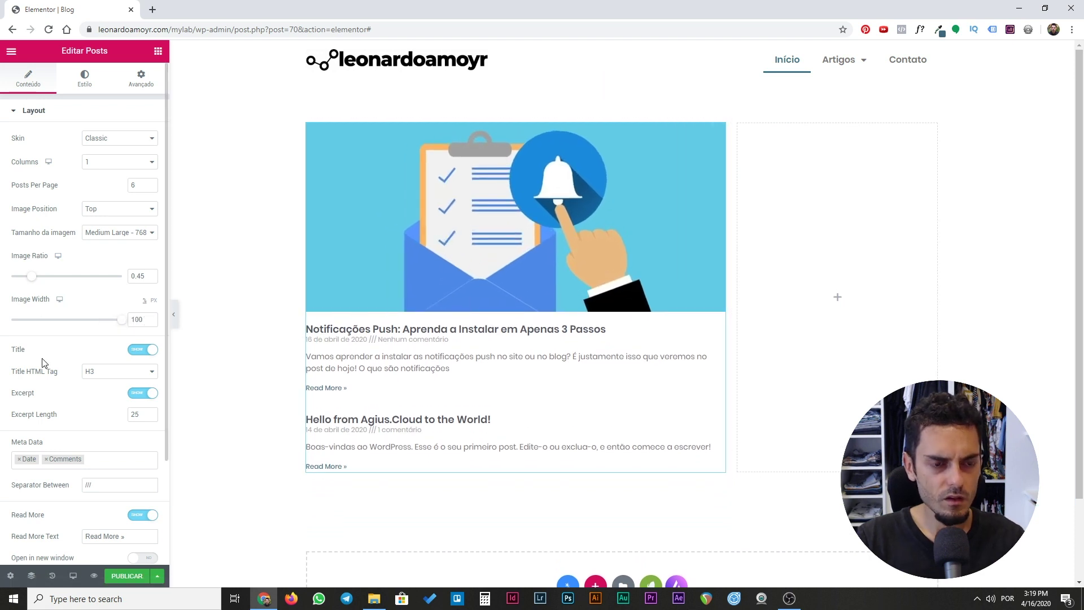
# Try removing Comments from the posts' meta data, and add it back beside Date.
pyautogui.scroll(-1, 44, 362)
pyautogui.scroll(-2, 427, 307)
pyautogui.scroll(2, 426, 296)
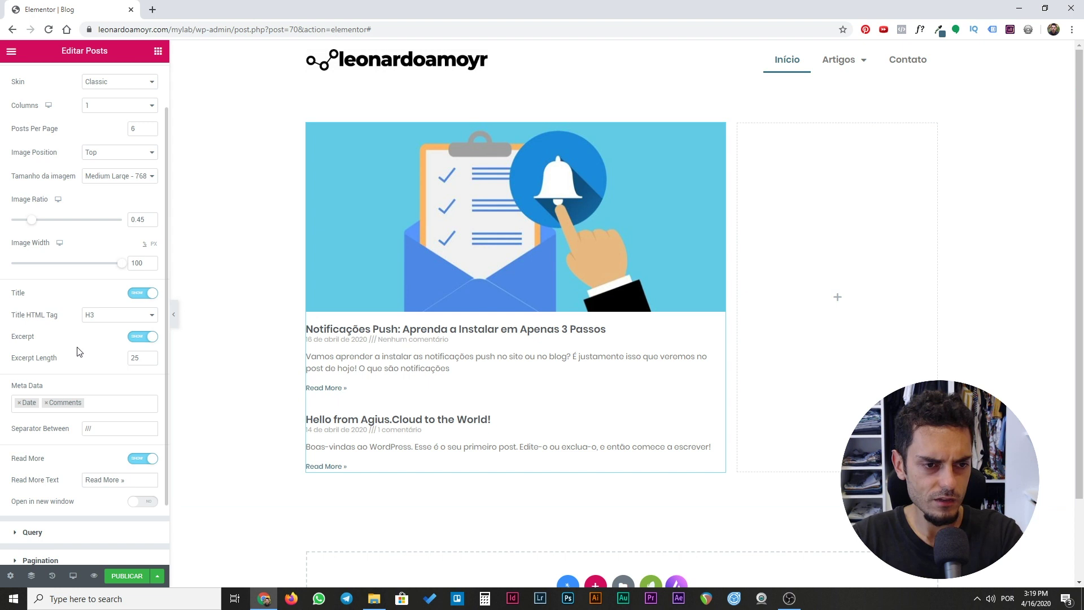
pyautogui.click(101, 404)
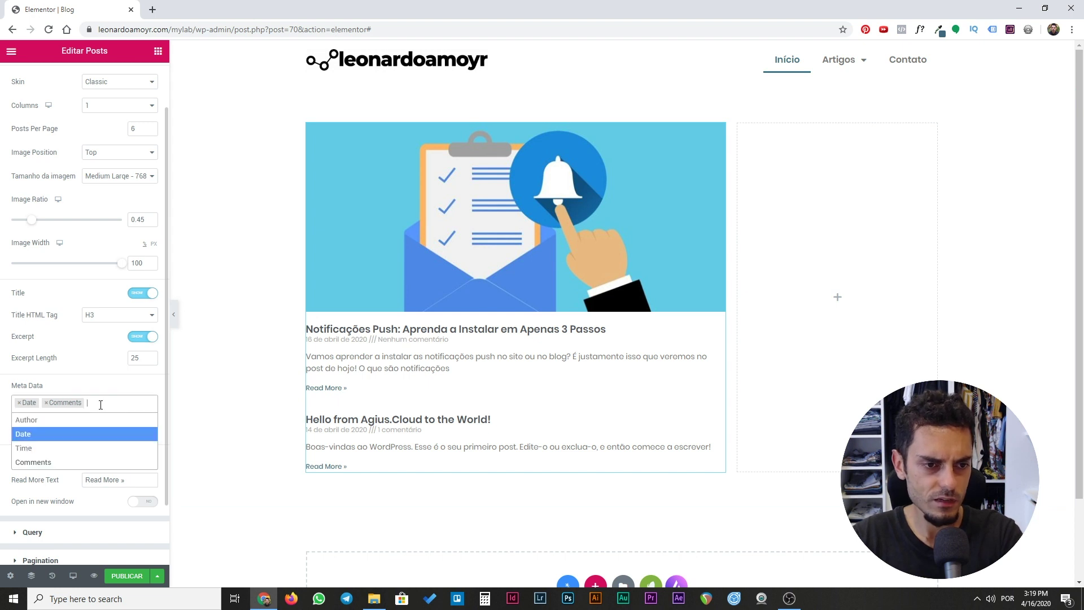
pyautogui.click(32, 464)
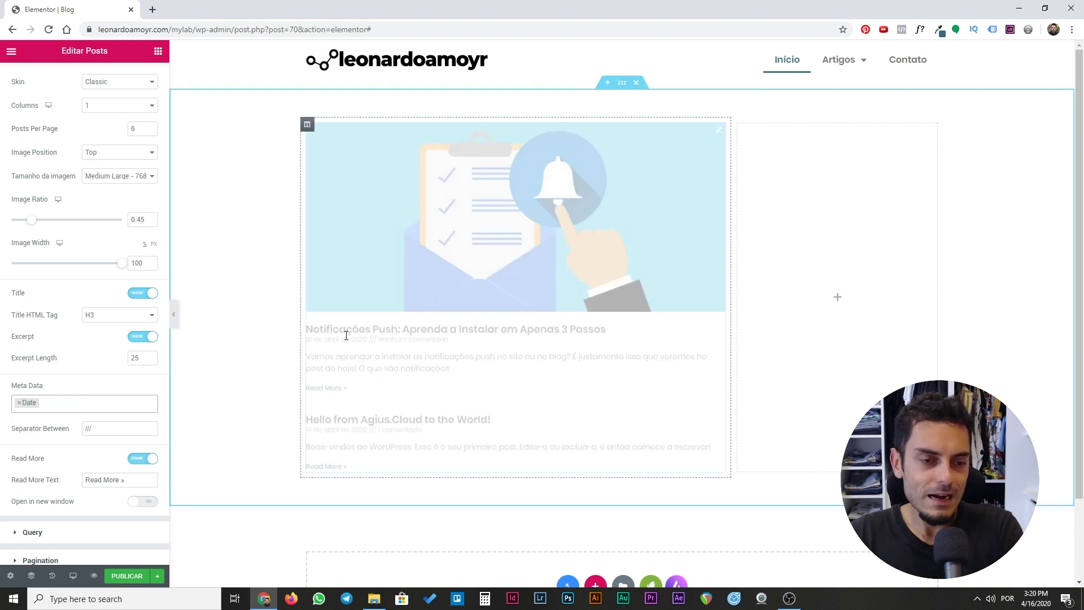
pyautogui.click(49, 403)
pyautogui.click(51, 462)
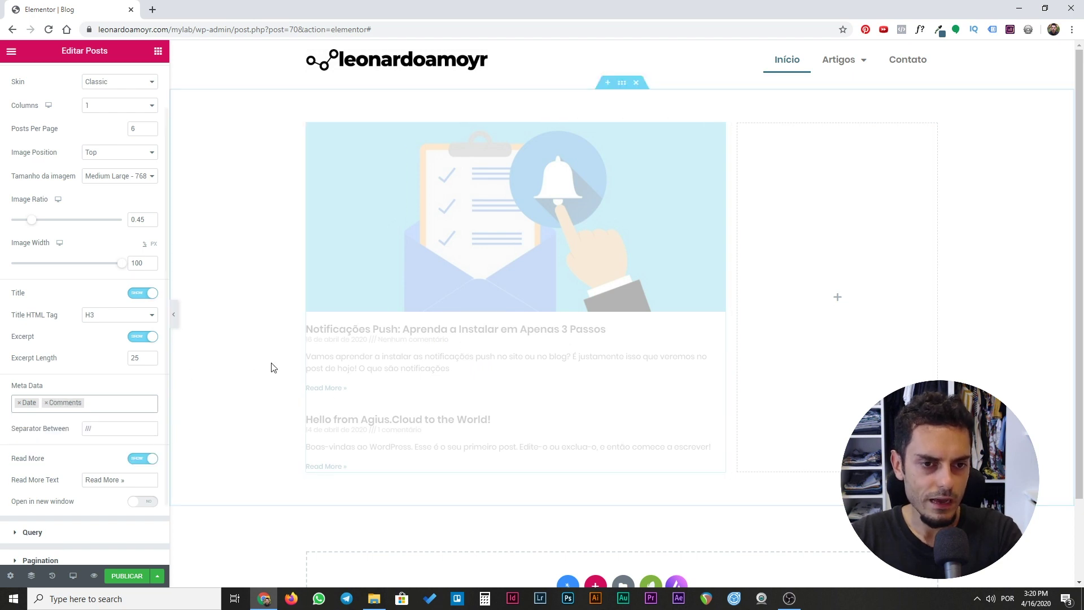
# Add Author to the posts' meta data and set the separator between the items to "|".
pyautogui.click(98, 403)
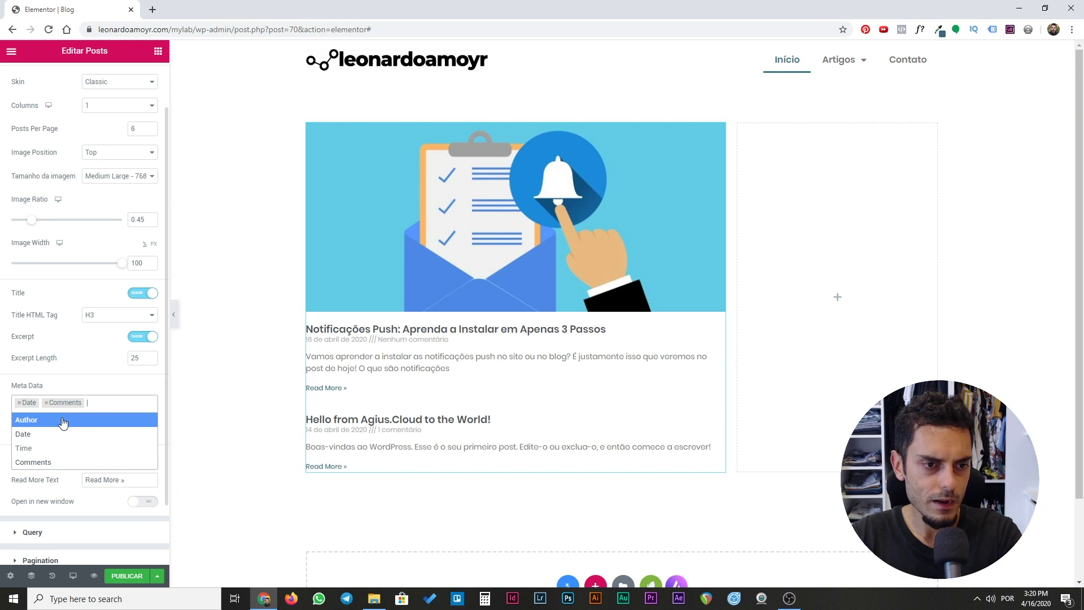
pyautogui.click(49, 420)
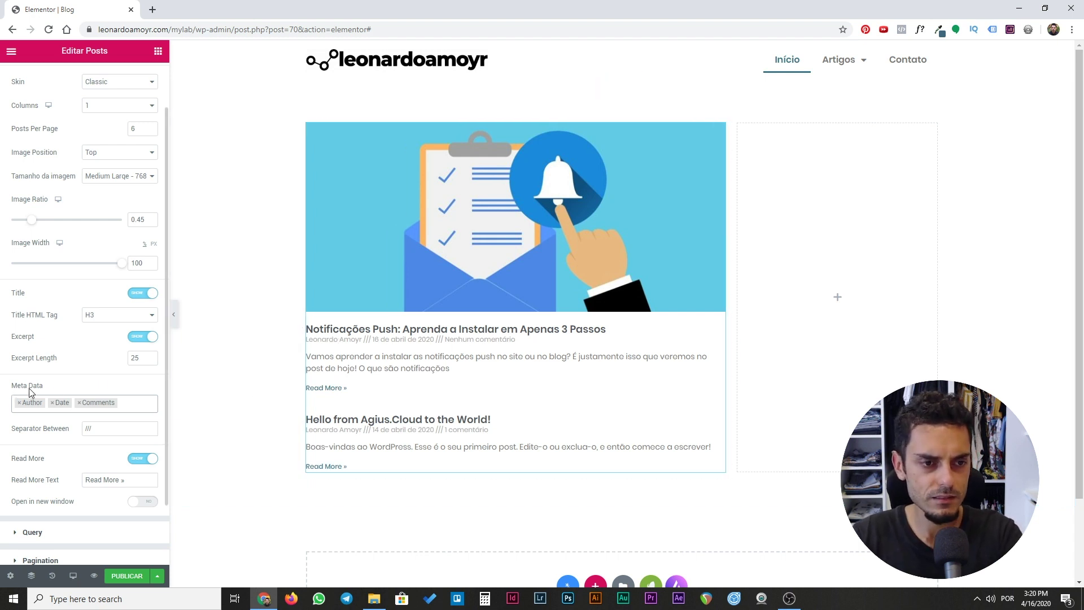
pyautogui.scroll(-1, 124, 392)
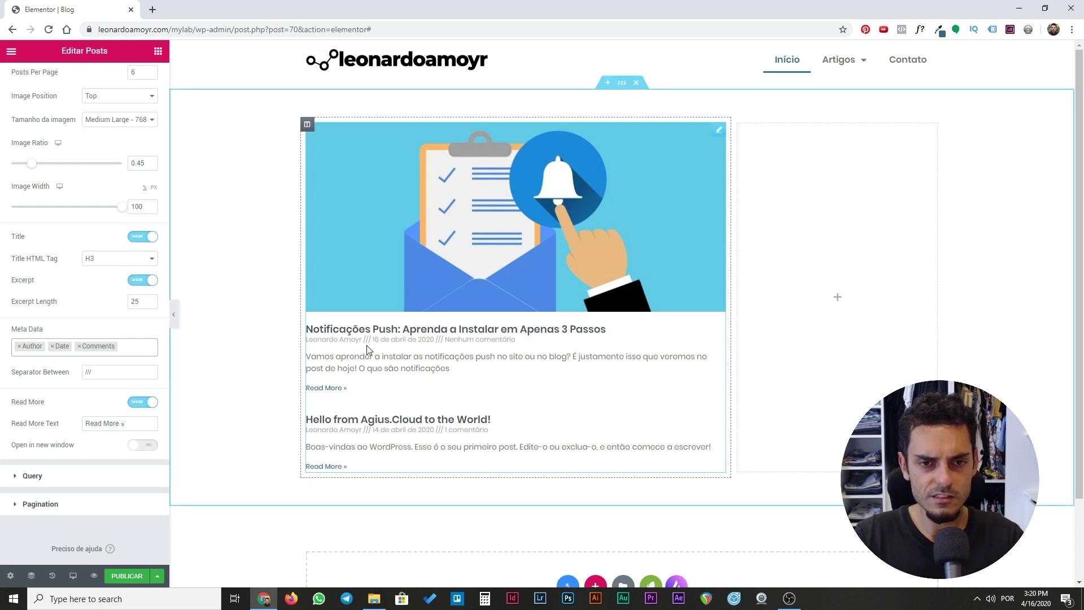
pyautogui.click(112, 370)
pyautogui.write('|')
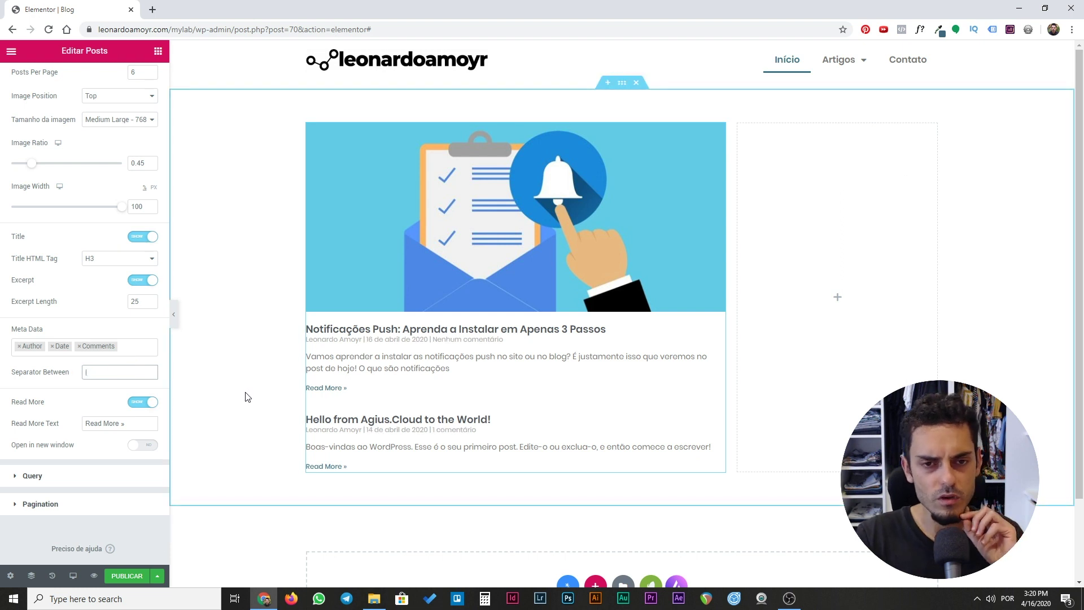
# Change the posts' Read More text to "Leia mais »".
pyautogui.moveTo(86, 425); pyautogui.dragTo(118, 424)
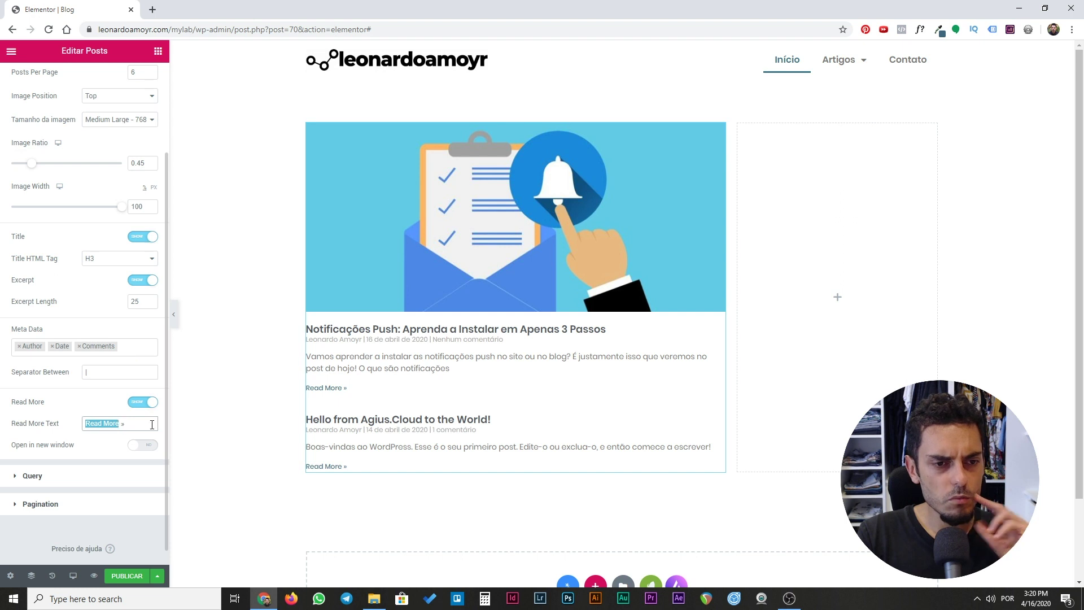
pyautogui.write('Leia mais')
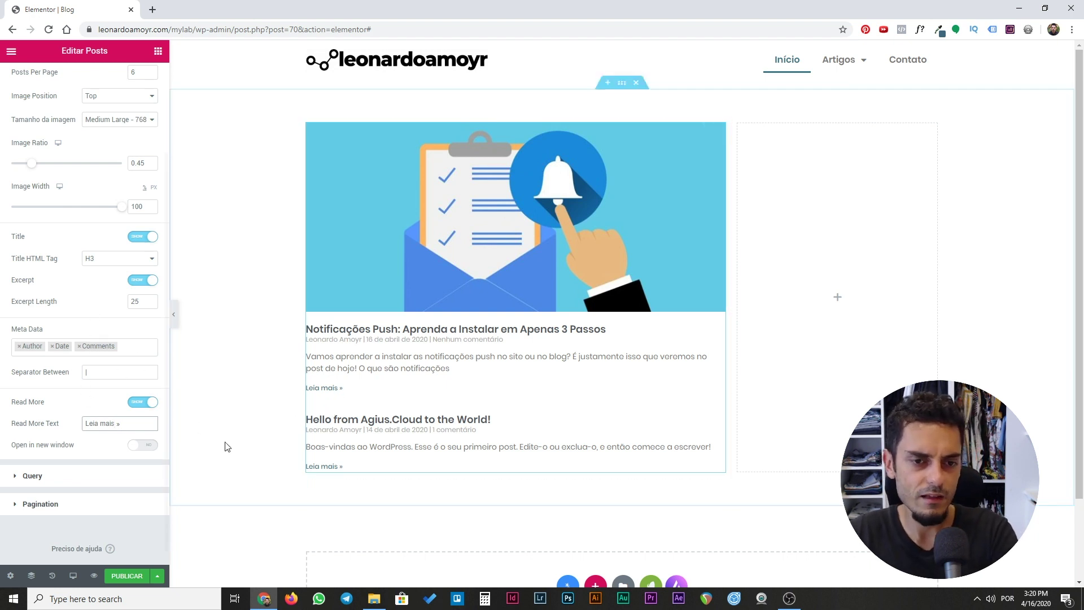
# Paginate the posts with Numbers, using a page limit of 5 and centered alignment.
pyautogui.click(17, 506)
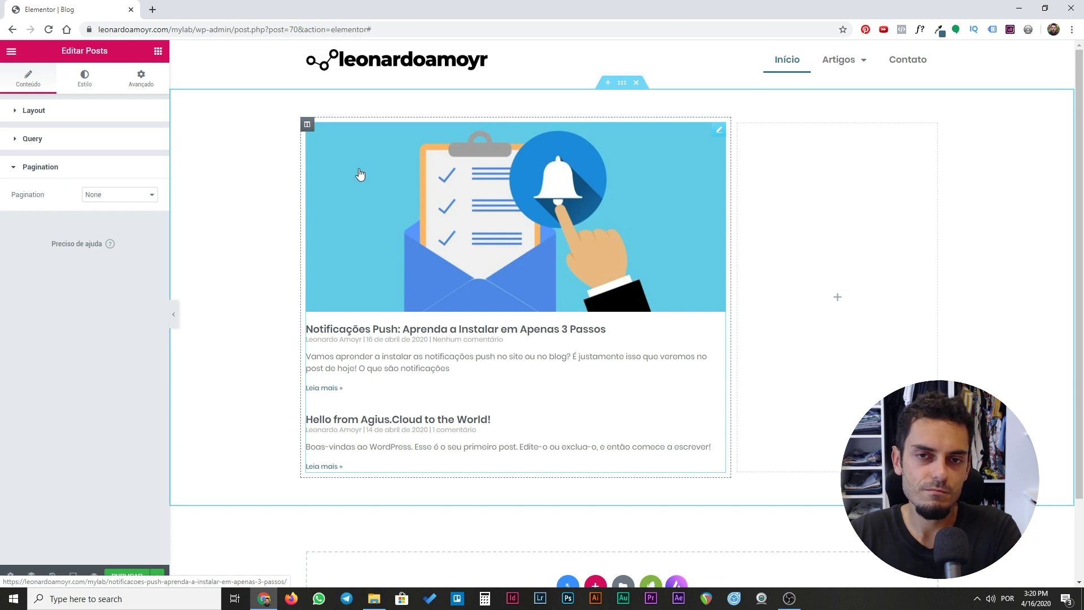
pyautogui.scroll(-2, 515, 231)
pyautogui.scroll(2, 488, 310)
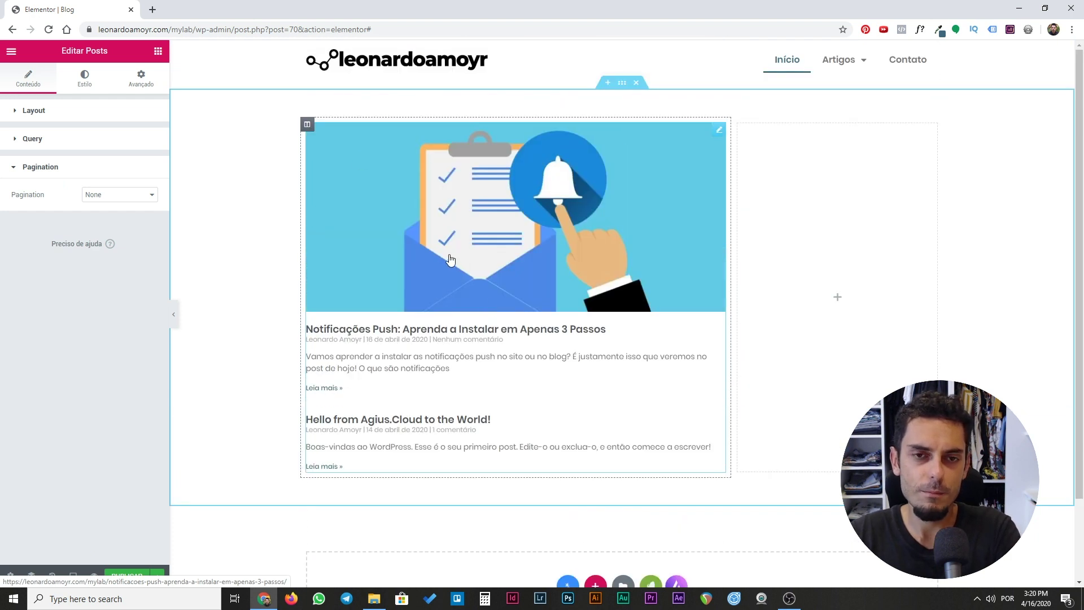
pyautogui.scroll(-2, 450, 259)
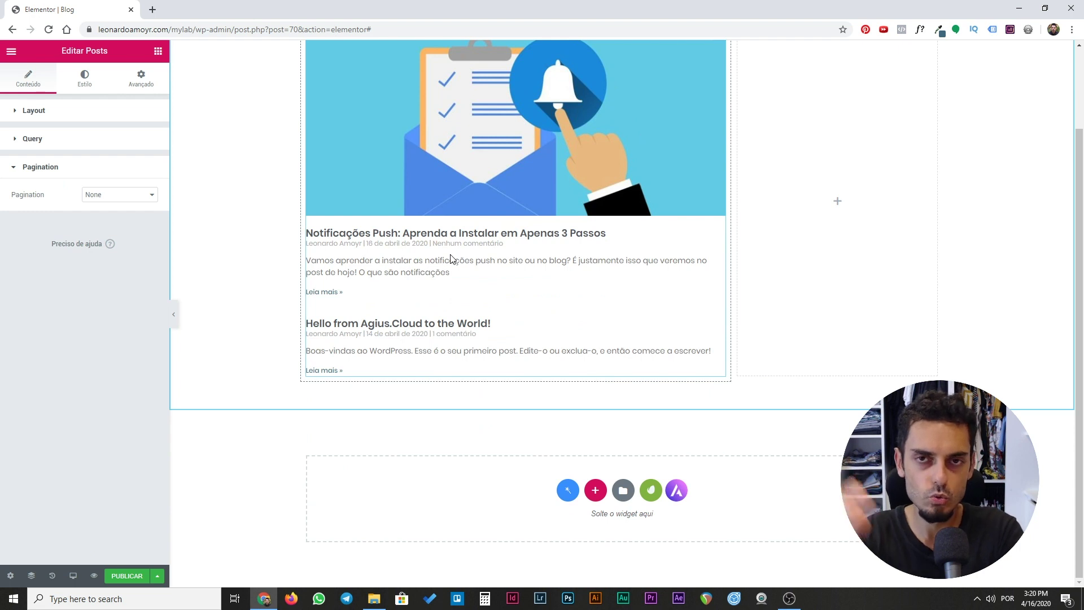
pyautogui.click(115, 197)
pyautogui.click(116, 217)
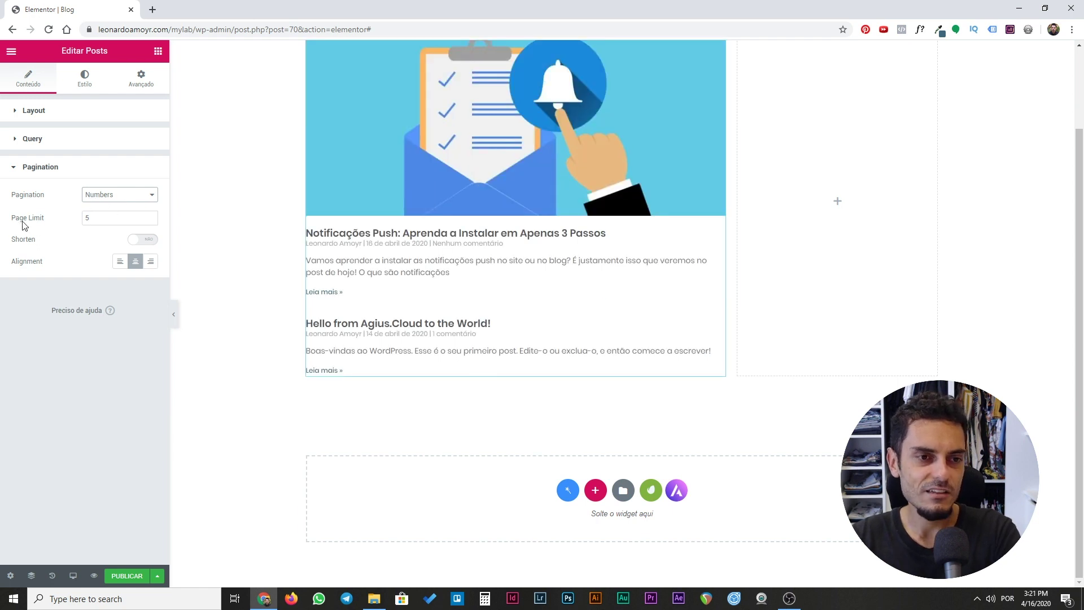
pyautogui.doubleClick(92, 220)
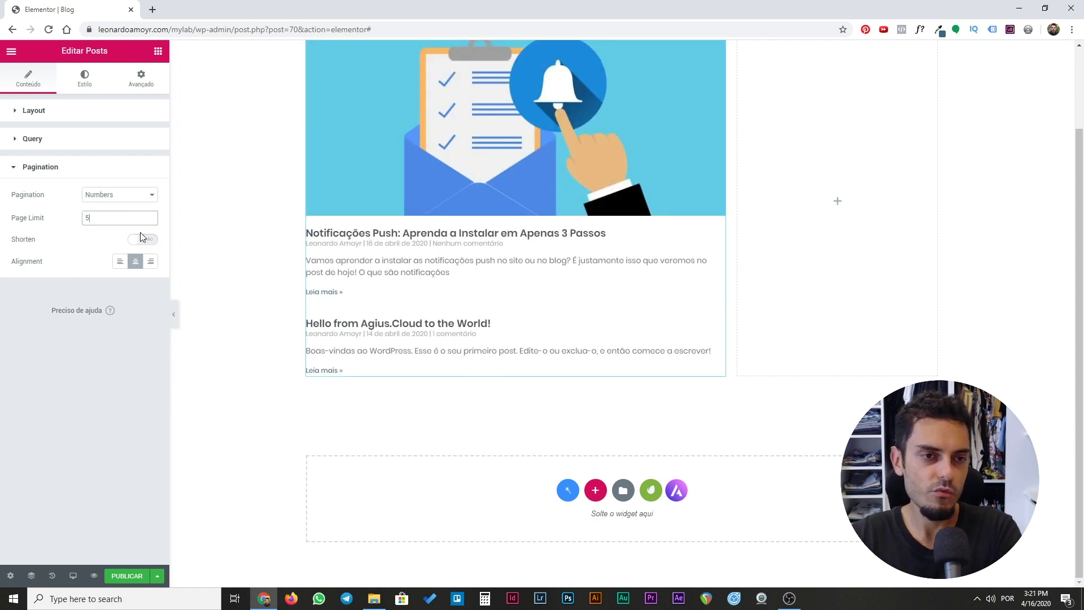
pyautogui.write('10')
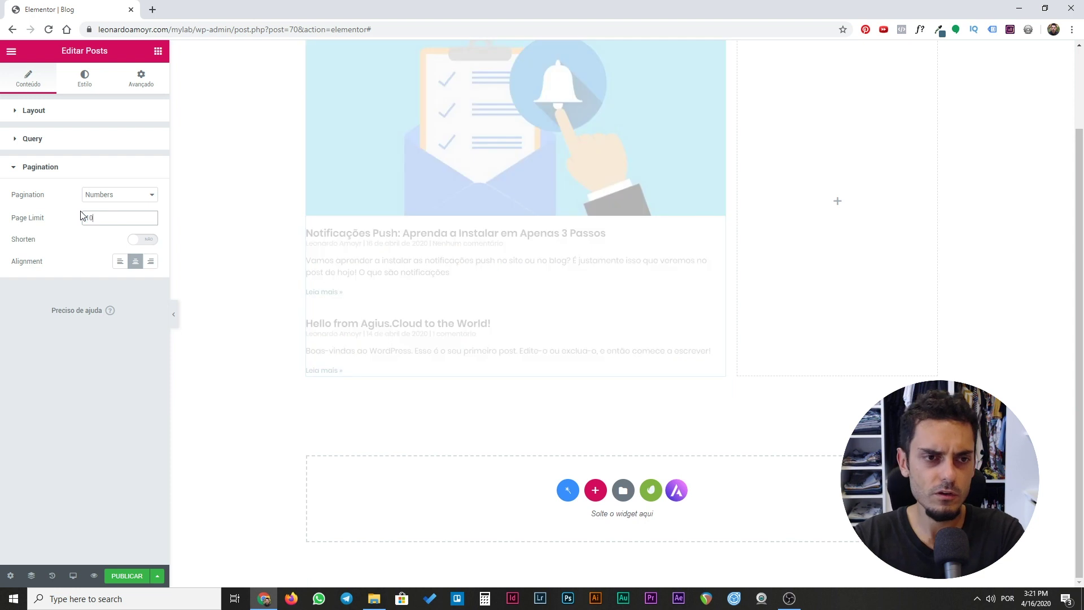
pyautogui.write('5')
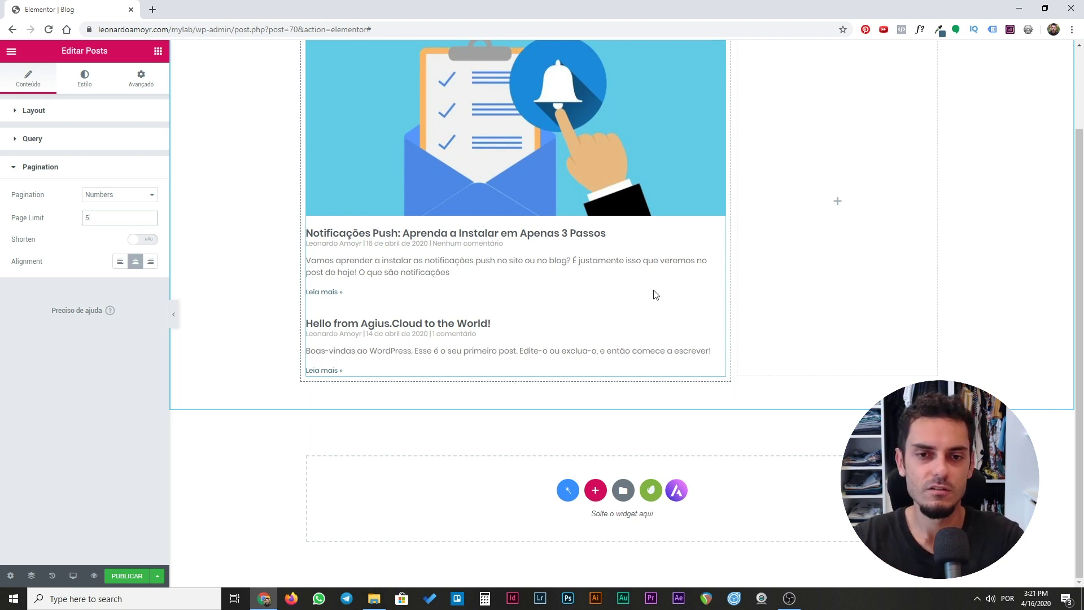
pyautogui.scroll(2, 643, 260)
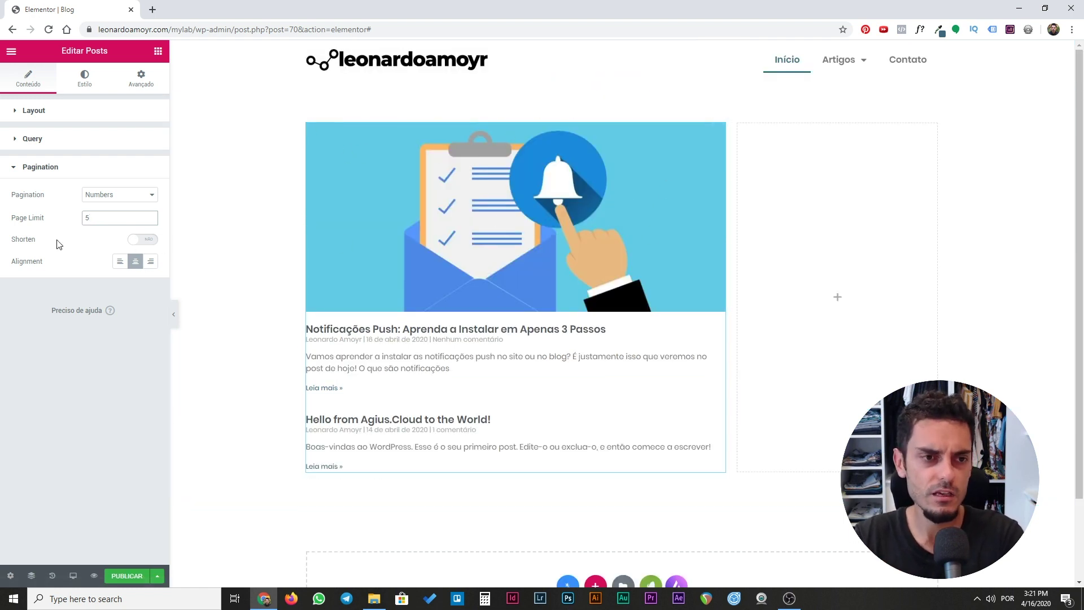
pyautogui.click(137, 264)
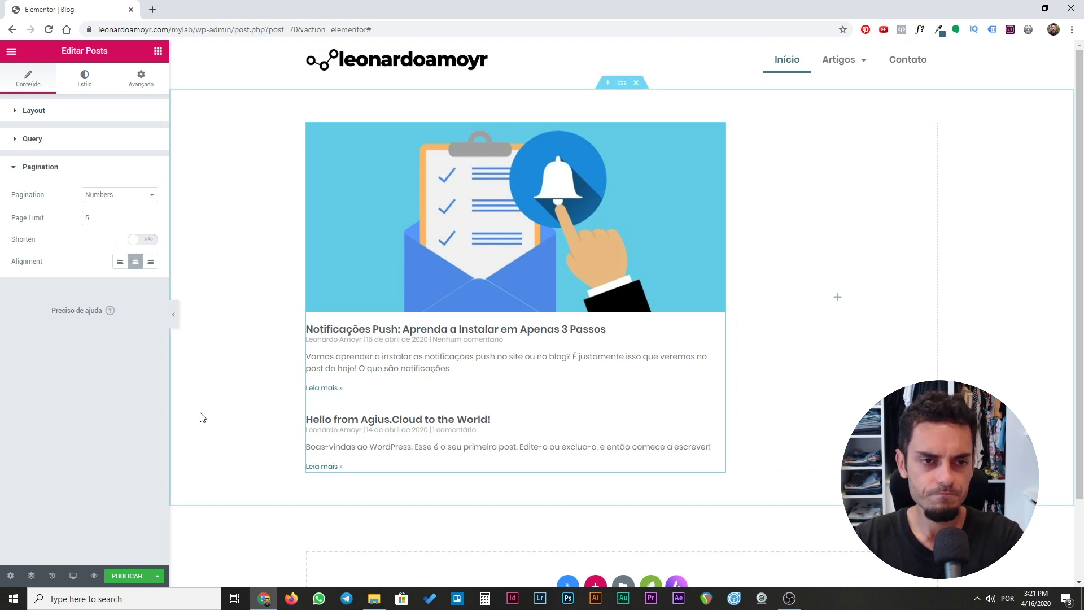
# Publish the archive template with the display condition Include All Archives.
pyautogui.click(126, 575)
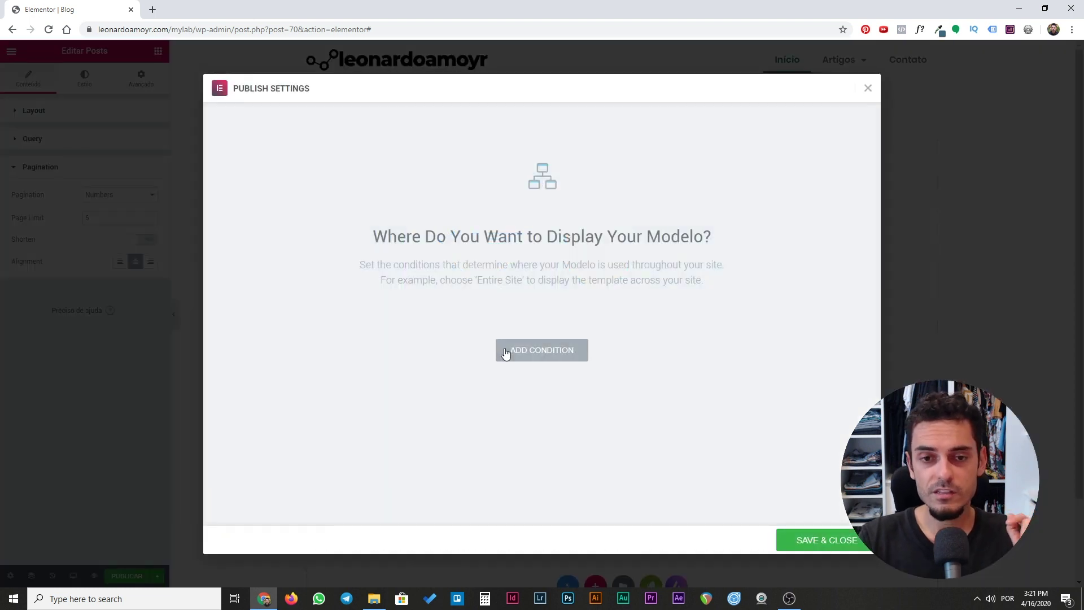
pyautogui.click(556, 354)
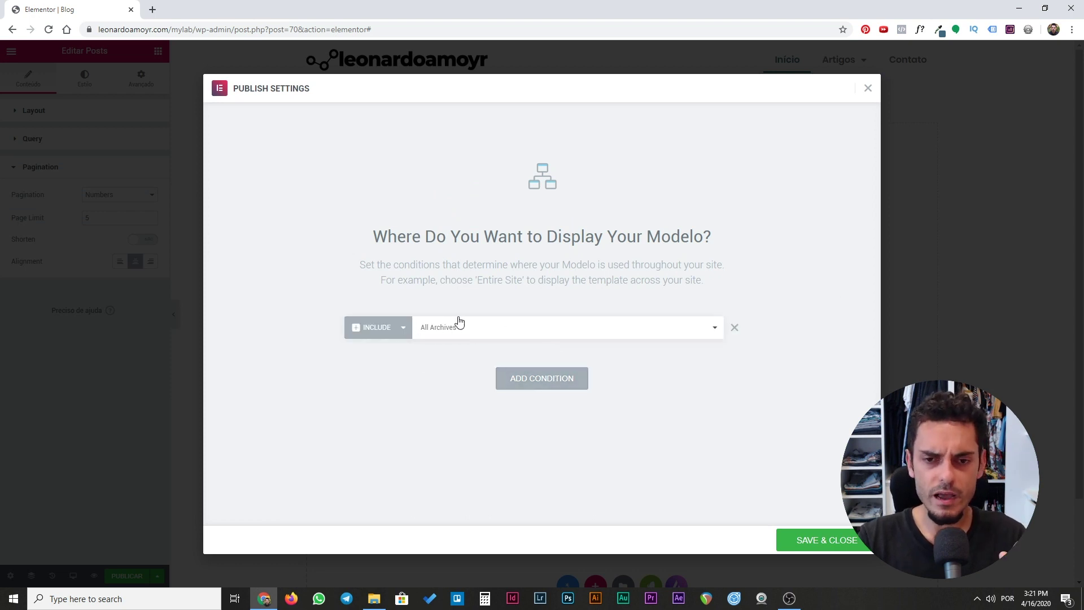
pyautogui.click(815, 540)
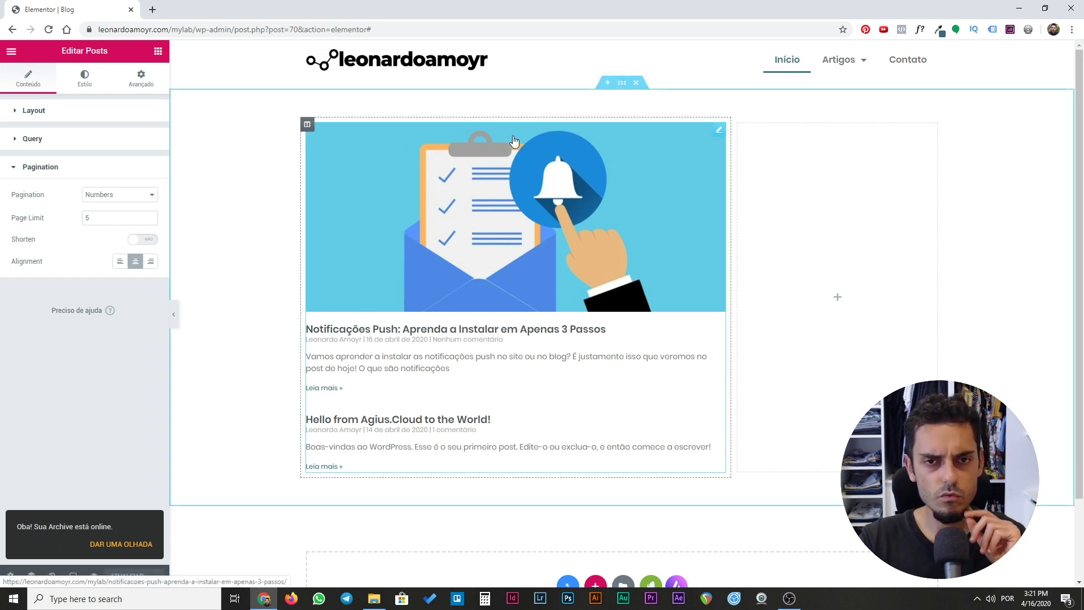
pyautogui.rightClick(418, 145)
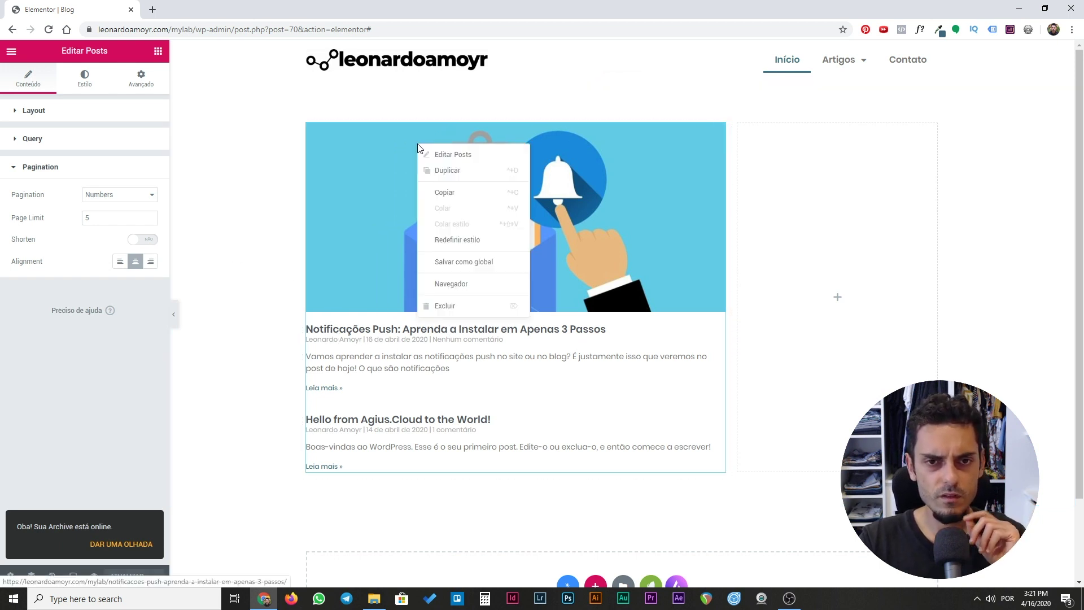
pyautogui.click(459, 160)
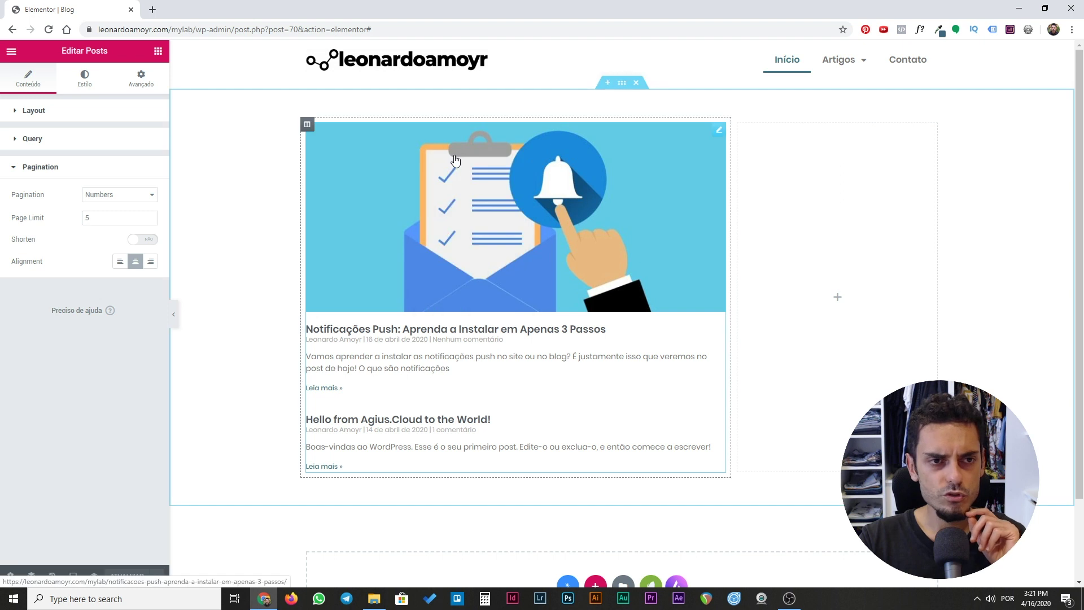
pyautogui.rightClick(722, 136)
pyautogui.click(747, 145)
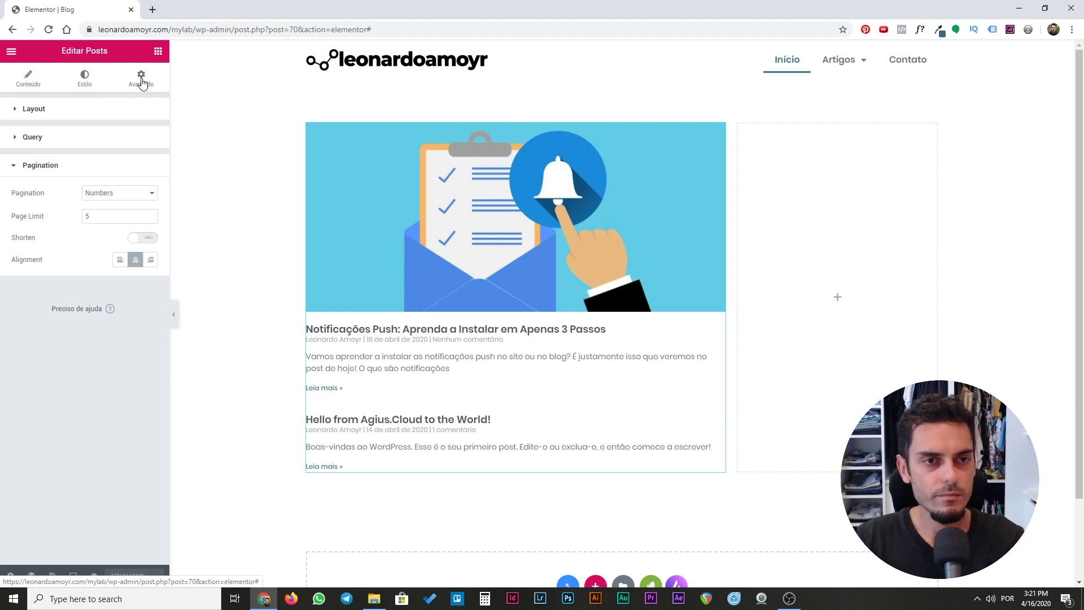
pyautogui.click(993, 151)
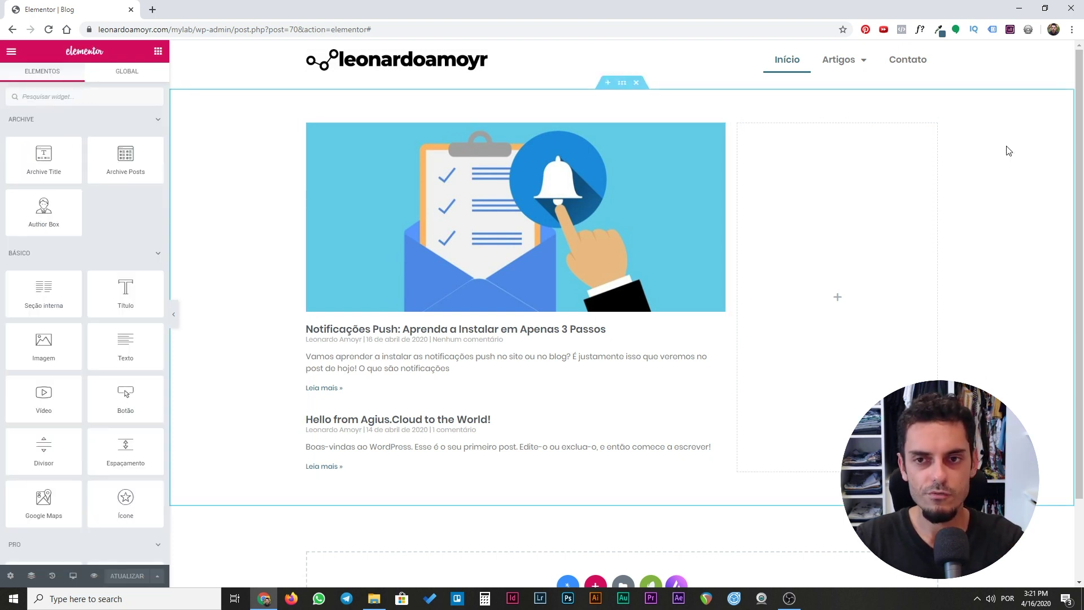
# Style the post titles in the Posts widget with a font size of 24 px.
pyautogui.rightClick(719, 134)
pyautogui.click(733, 143)
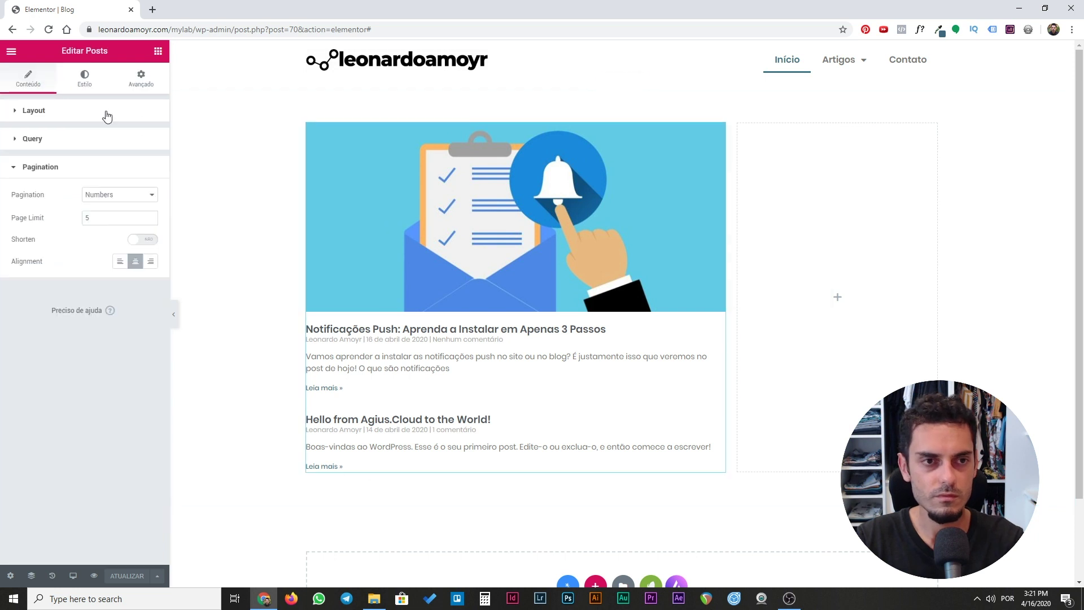
pyautogui.click(82, 80)
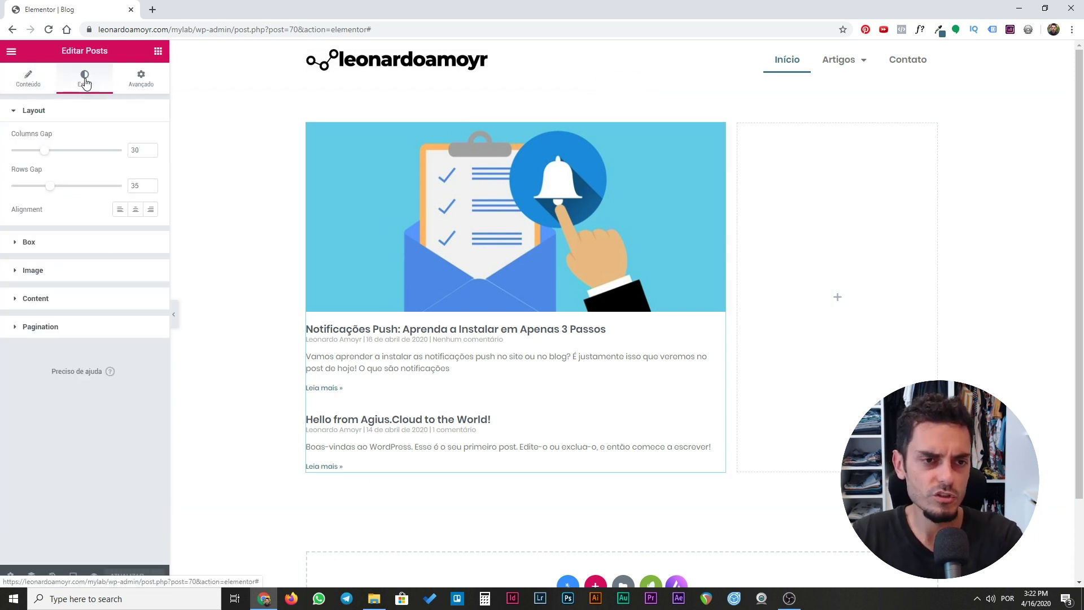
pyautogui.click(16, 299)
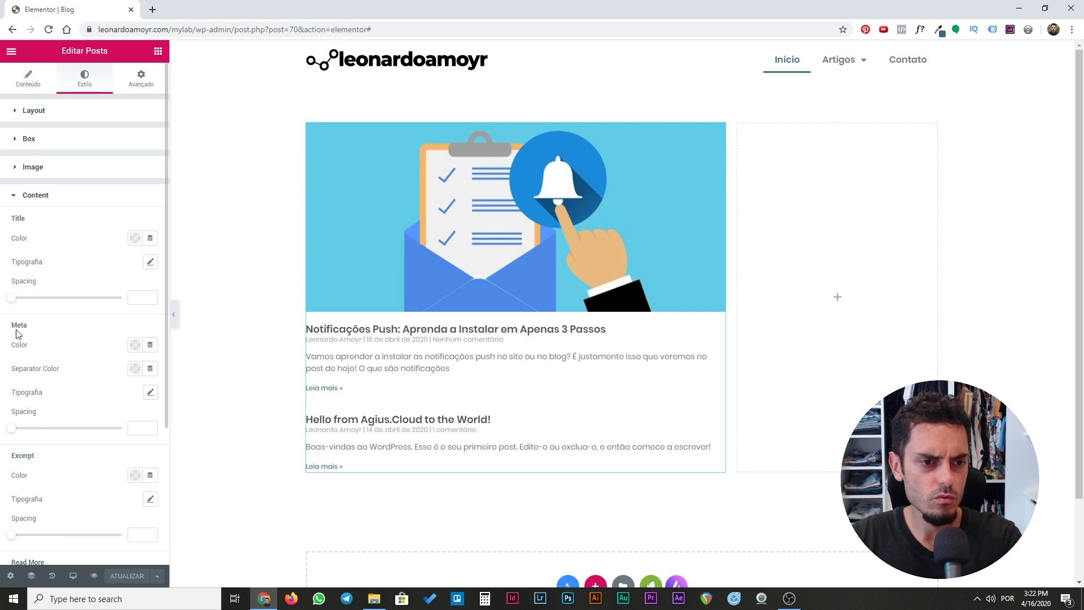
pyautogui.scroll(-1, 40, 336)
pyautogui.scroll(-1, 46, 408)
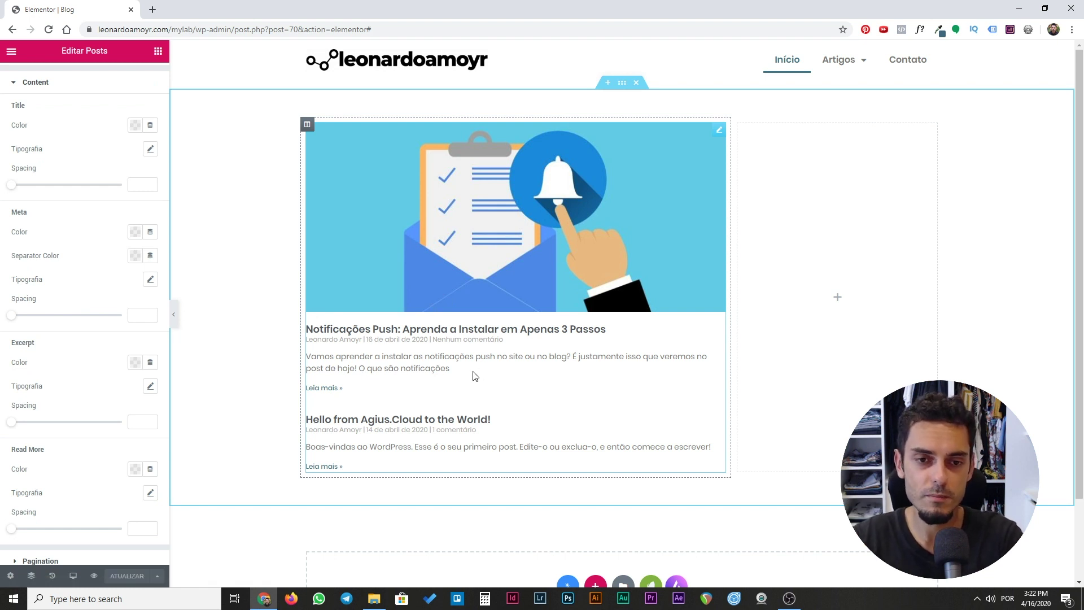
pyautogui.scroll(1, 92, 313)
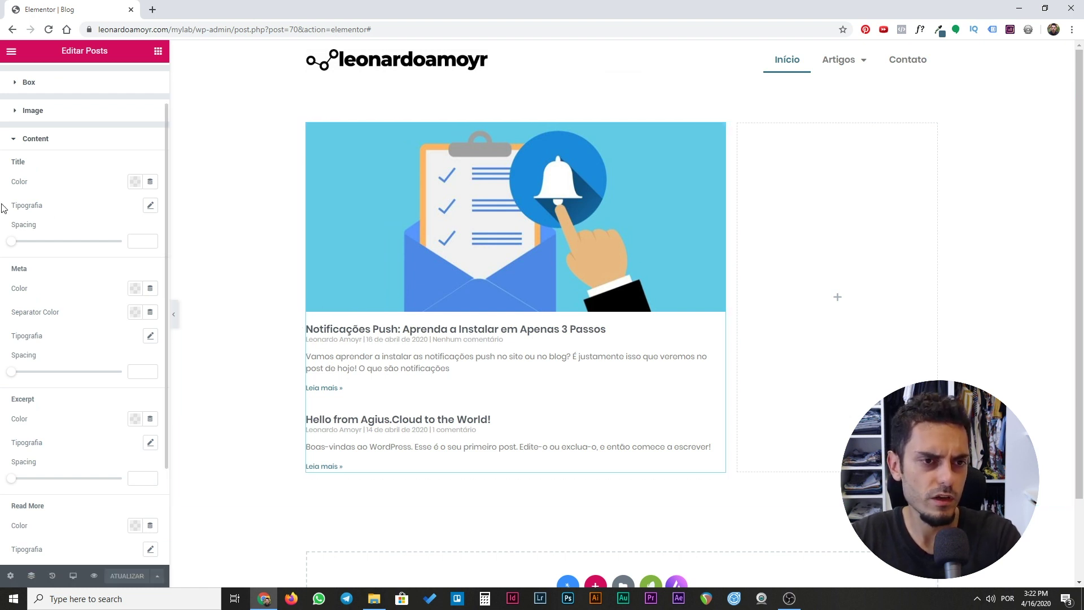
pyautogui.click(150, 206)
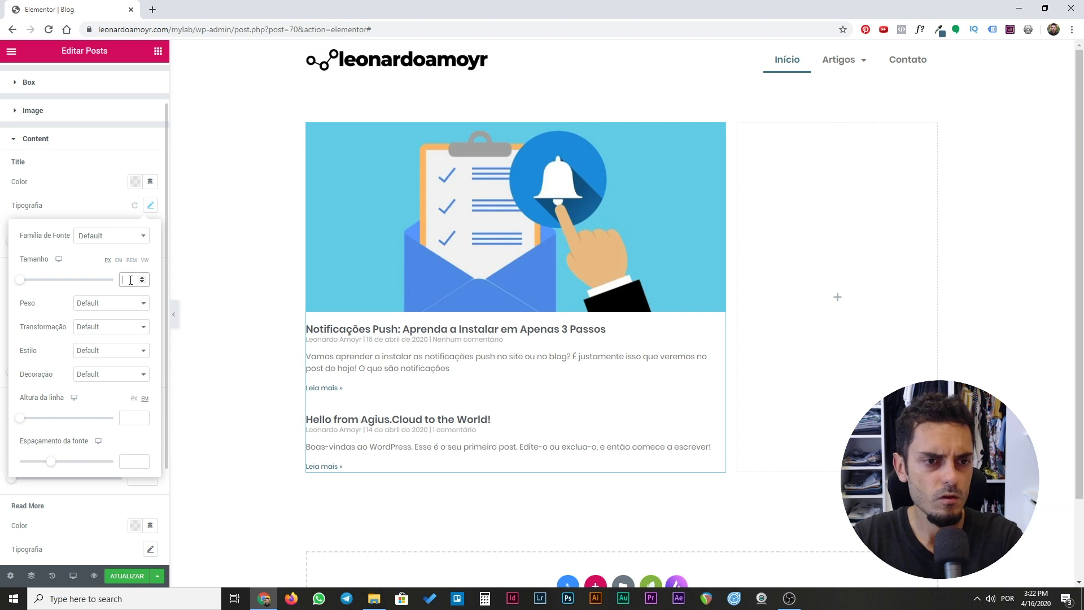
pyautogui.write('24')
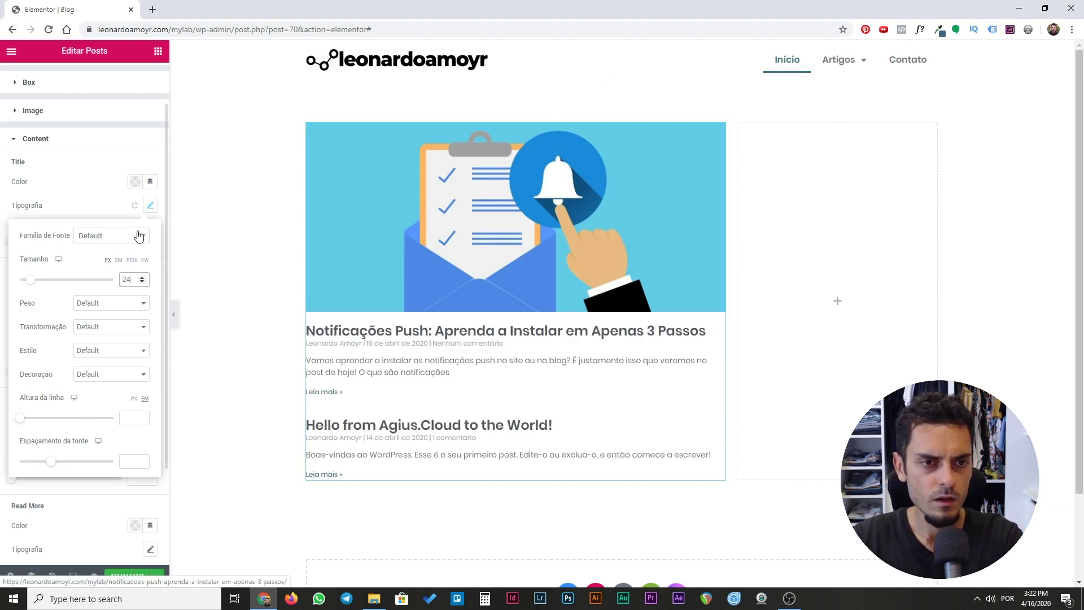
pyautogui.click(152, 209)
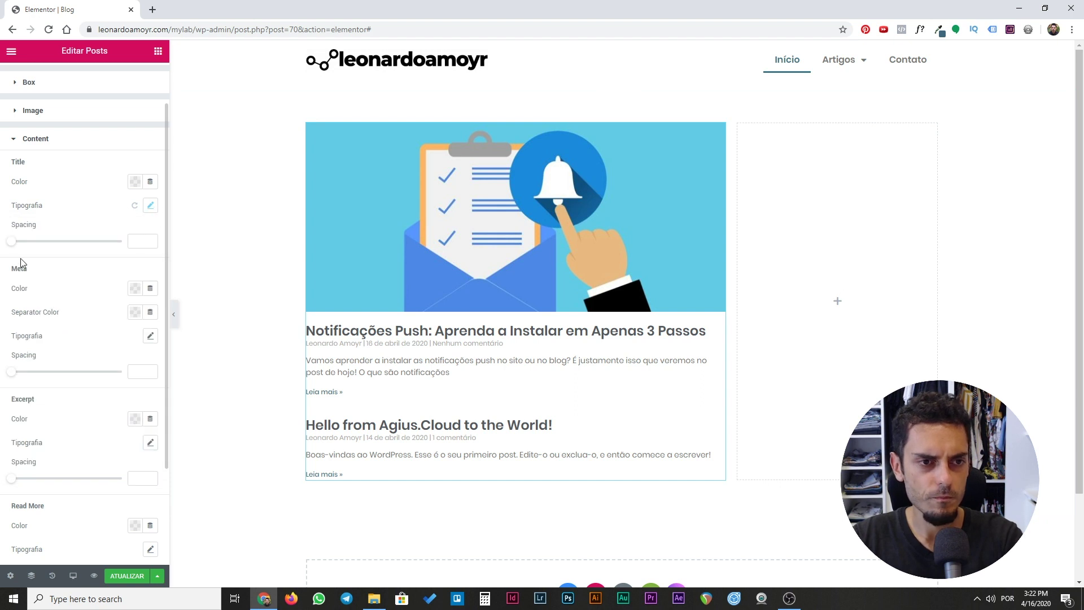
# Set the font size of the posts' meta text to 14 px.
pyautogui.scroll(-1, 21, 282)
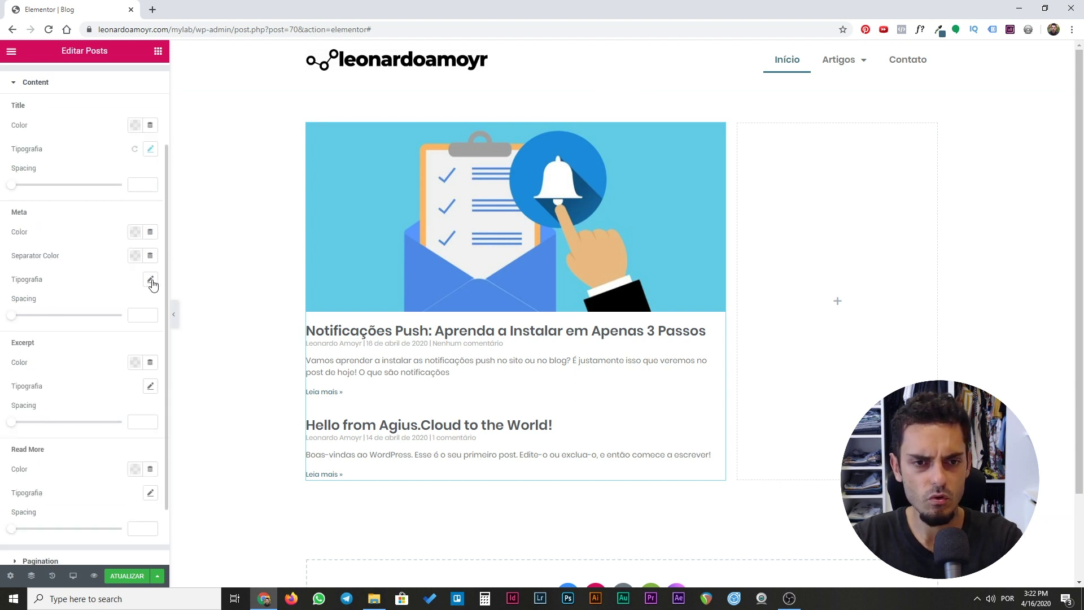
pyautogui.click(151, 280)
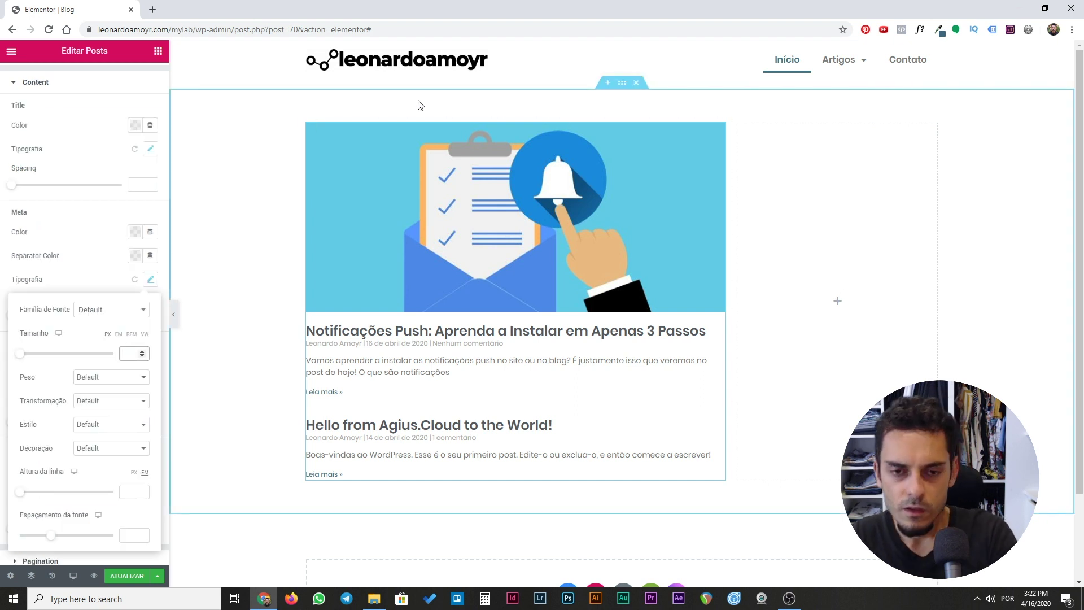
pyautogui.write('14')
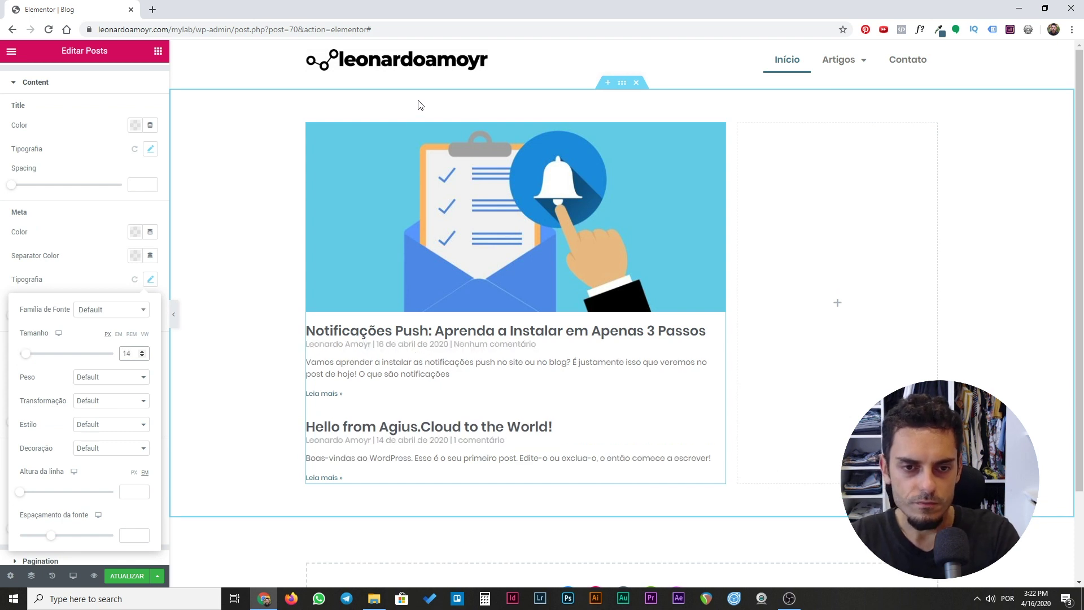
pyautogui.click(150, 280)
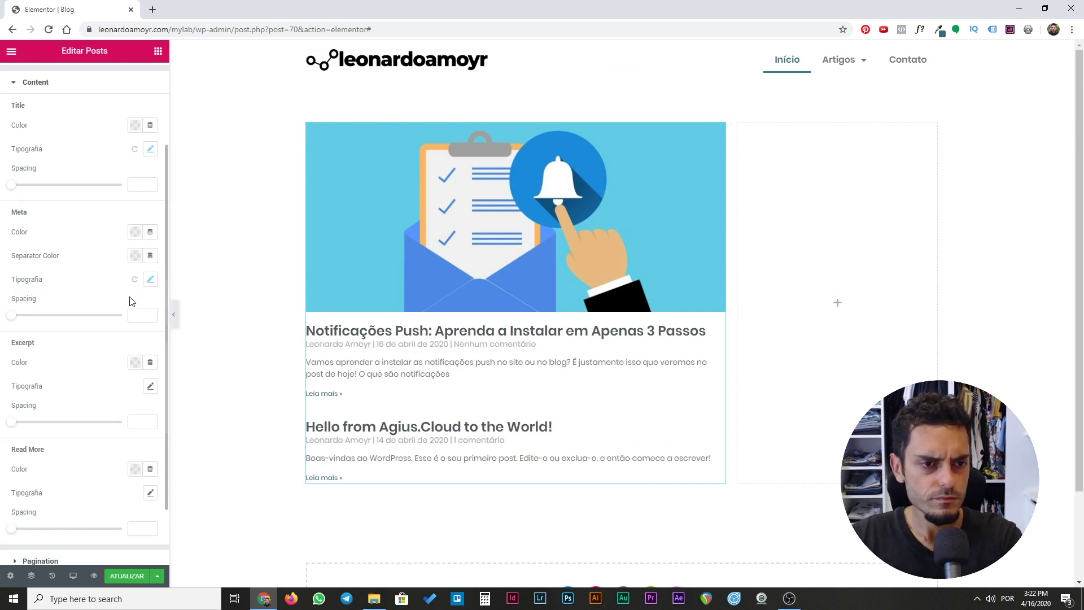
# Set the font size of the posts' excerpt text to 16 px.
pyautogui.click(150, 388)
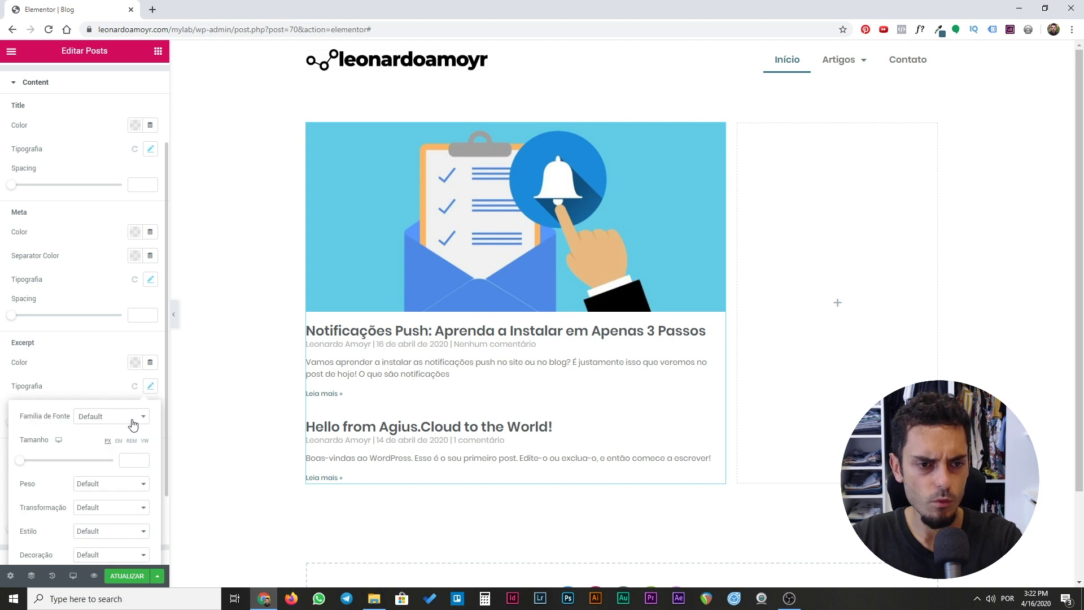
pyautogui.write('16')
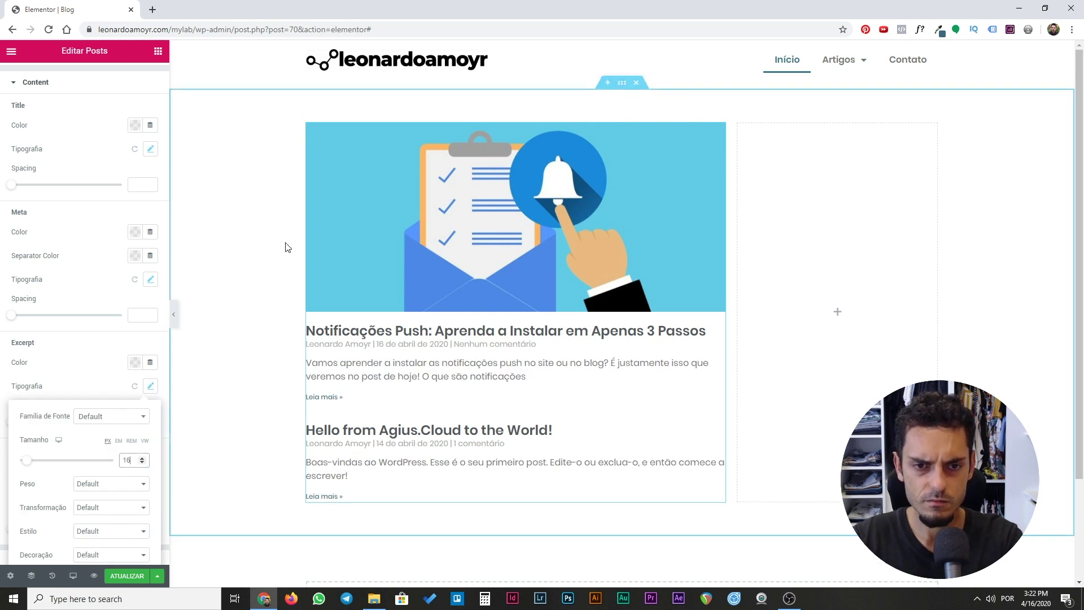
pyautogui.click(150, 386)
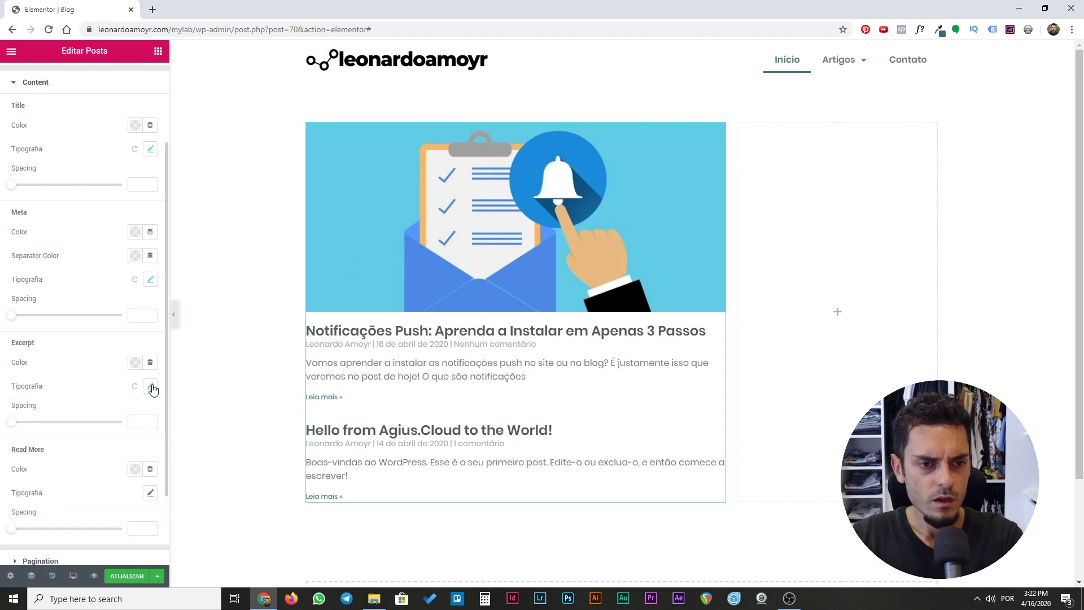
# Set the Read More link's font size to 16 px and update the template.
pyautogui.click(150, 492)
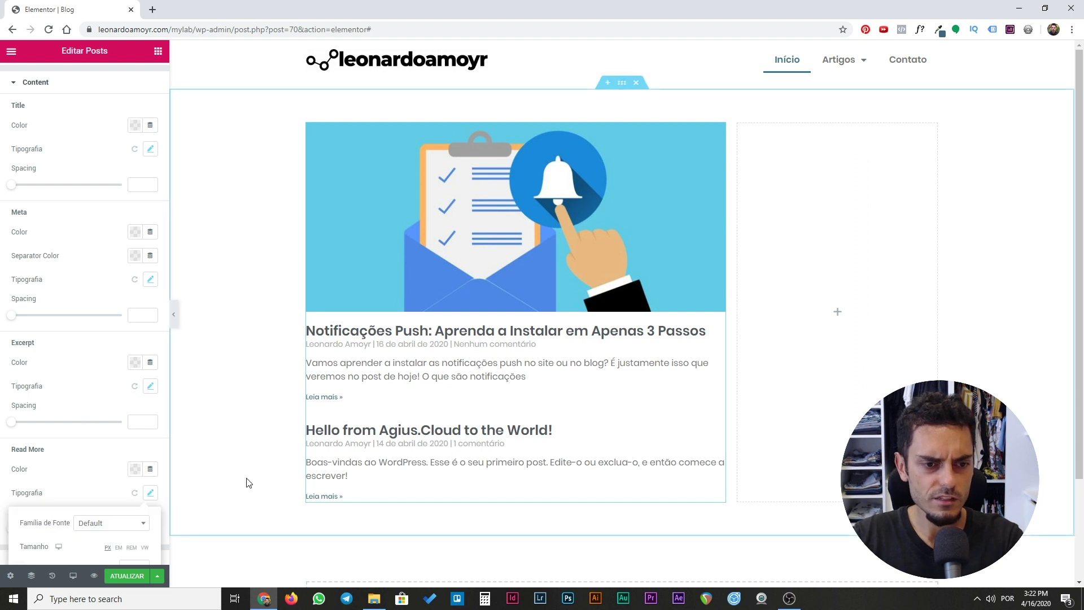
pyautogui.scroll(-1, 141, 496)
pyautogui.click(132, 510)
pyautogui.write('16')
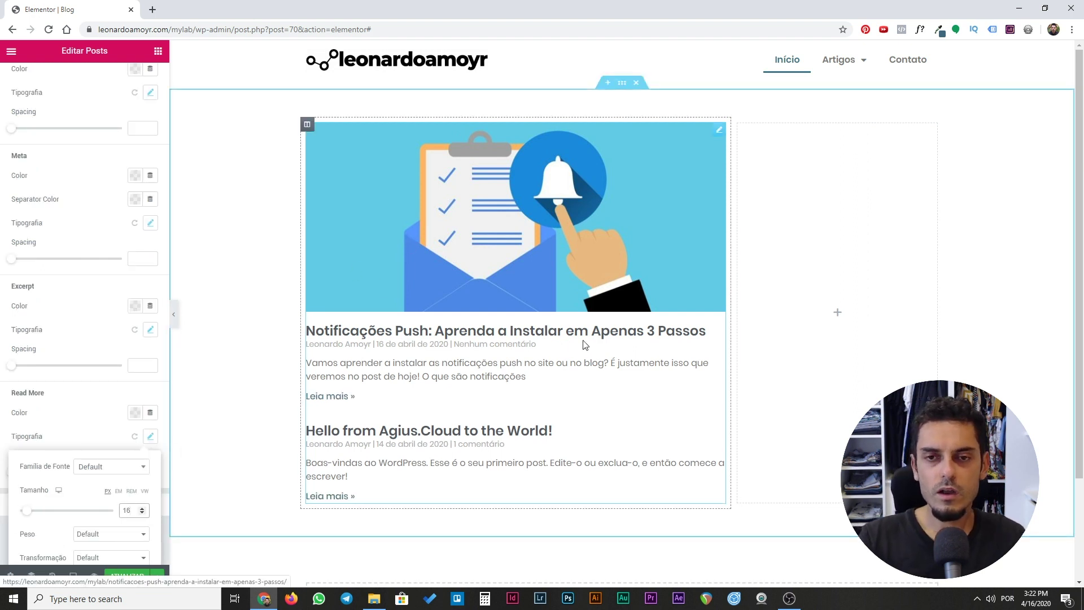
pyautogui.click(127, 575)
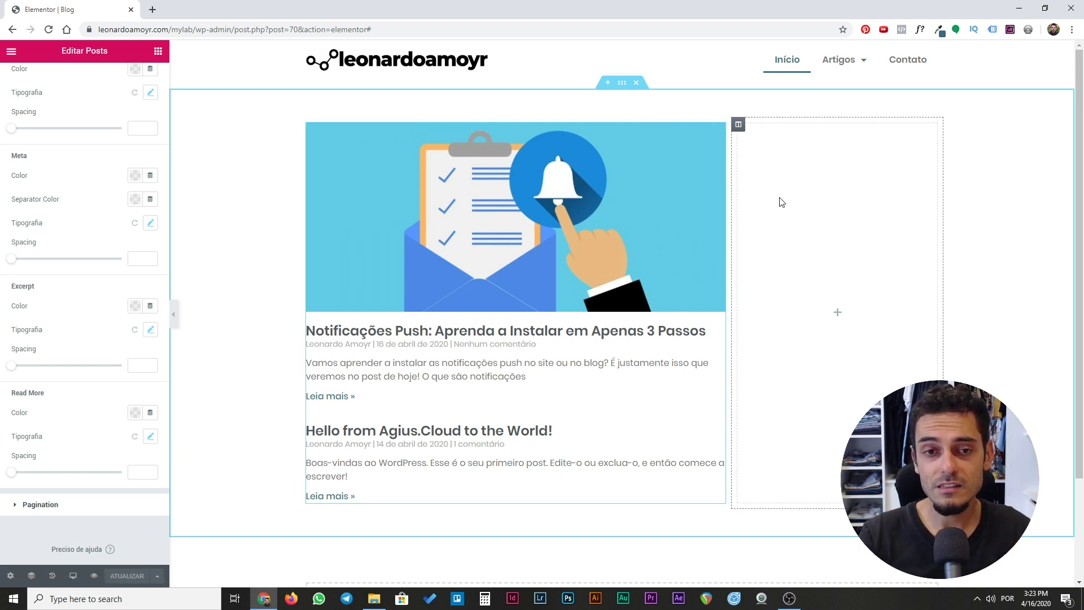
# Find the Facebook Page widget and add it to the empty column beside the posts.
pyautogui.click(838, 315)
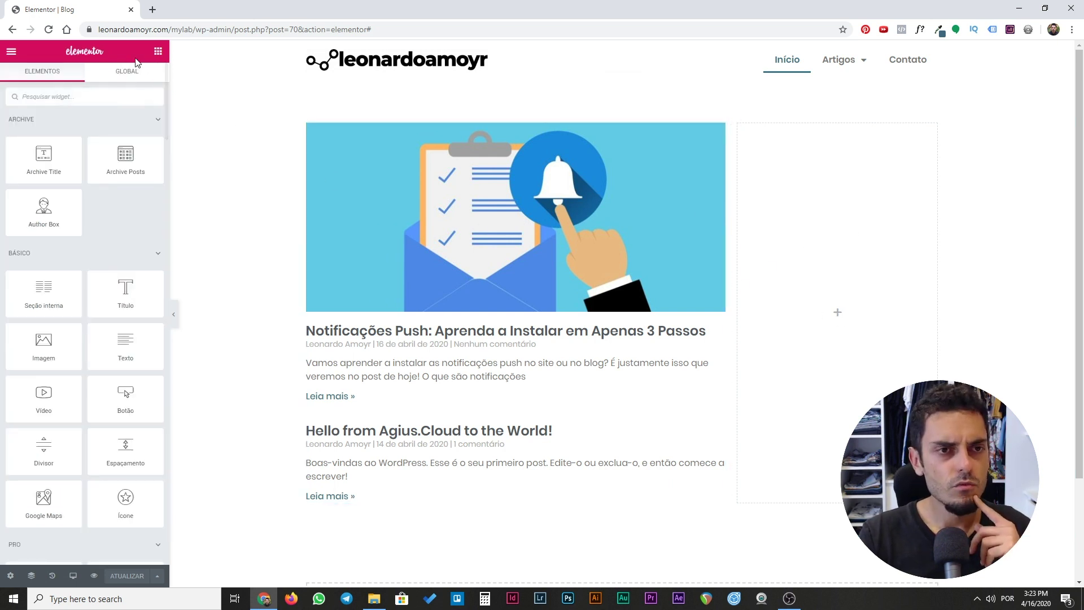
pyautogui.click(52, 97)
pyautogui.write('face')
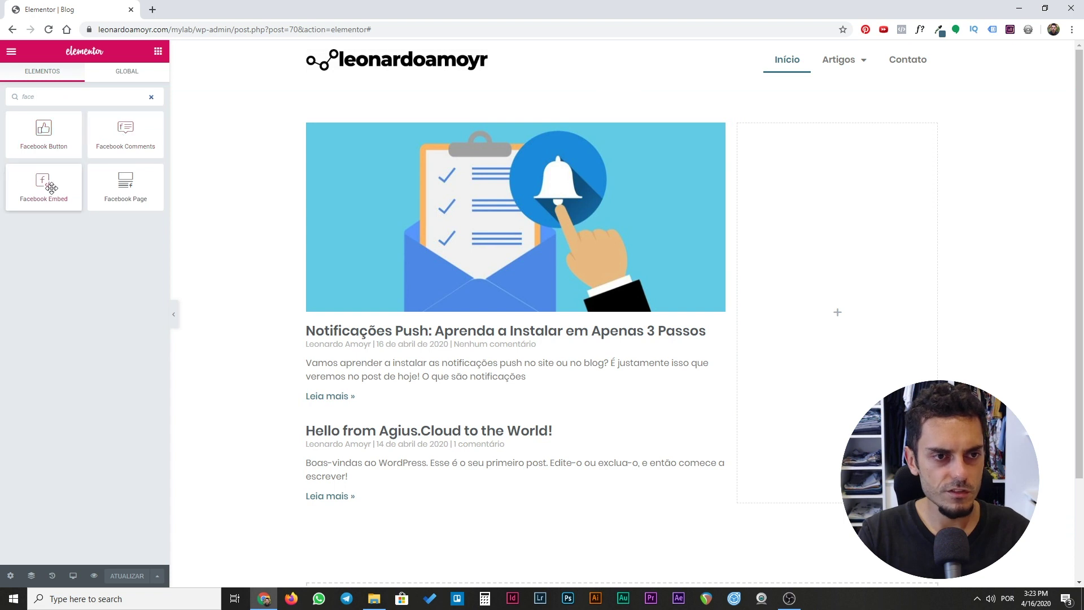
pyautogui.moveTo(123, 185); pyautogui.dragTo(790, 215)
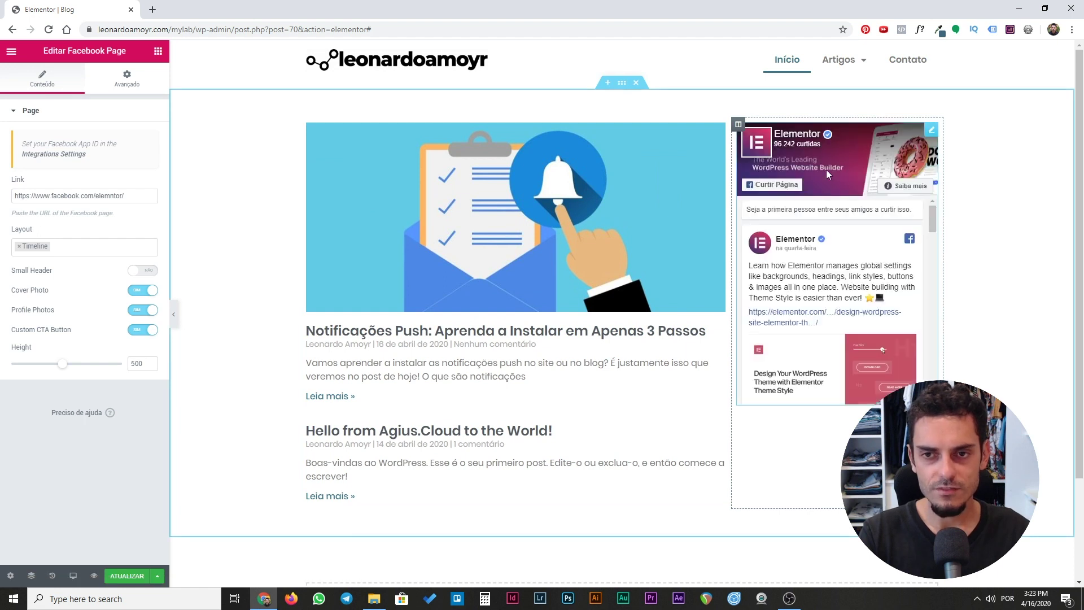
# Replace the page name in the Facebook Page widget's link with the site owner's page name.
pyautogui.moveTo(97, 195); pyautogui.dragTo(144, 195)
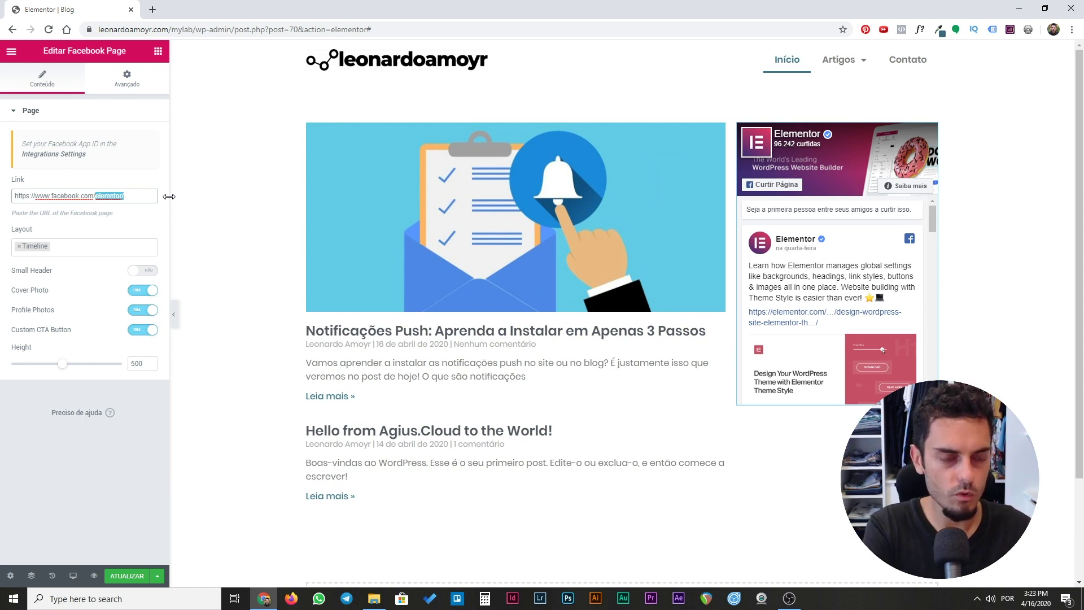
pyautogui.write('leonardoamoyroficial')
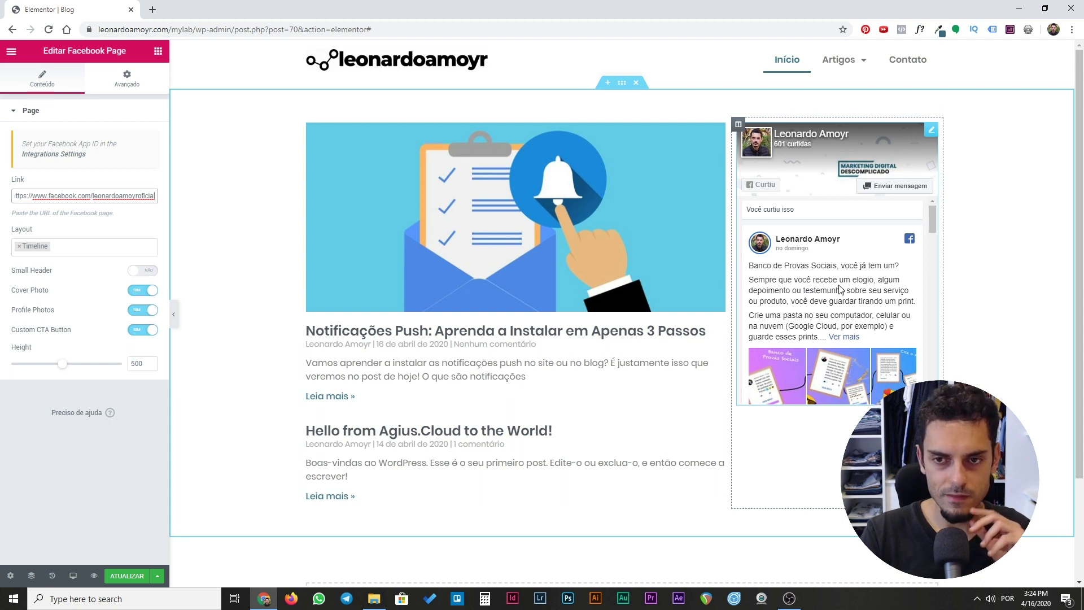
pyautogui.moveTo(933, 241)
pyautogui.mouseDown()
pyautogui.moveTo(931, 282)
pyautogui.moveTo(933, 223)
pyautogui.mouseUp()
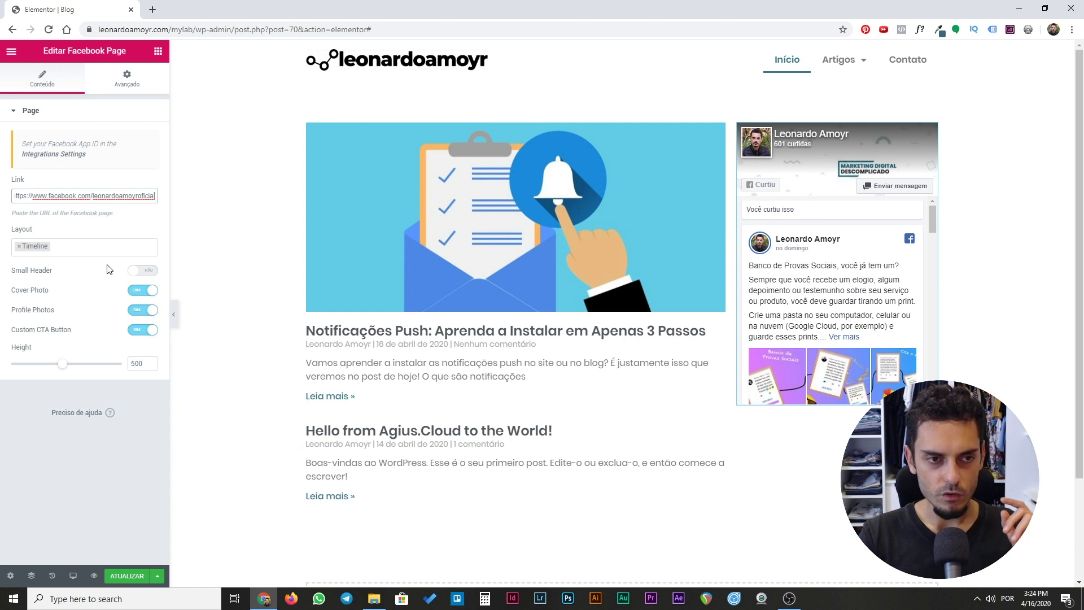
# Remove Timeline from the Facebook Page widget's layout, set its height to 180, and update the template.
pyautogui.click(19, 248)
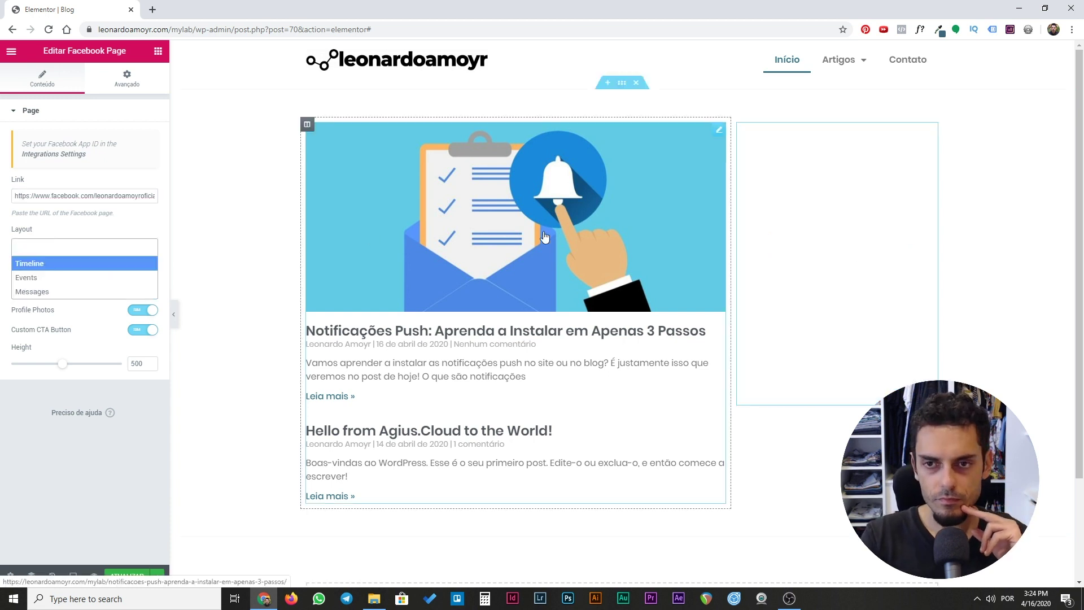
pyautogui.click(15, 395)
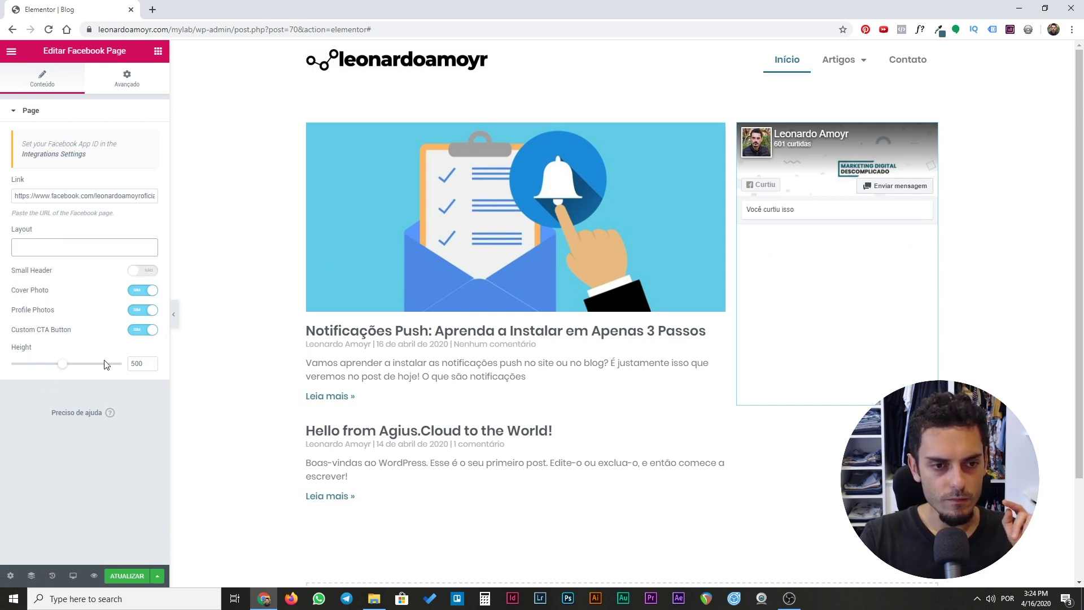
pyautogui.doubleClick(133, 363)
pyautogui.write('180')
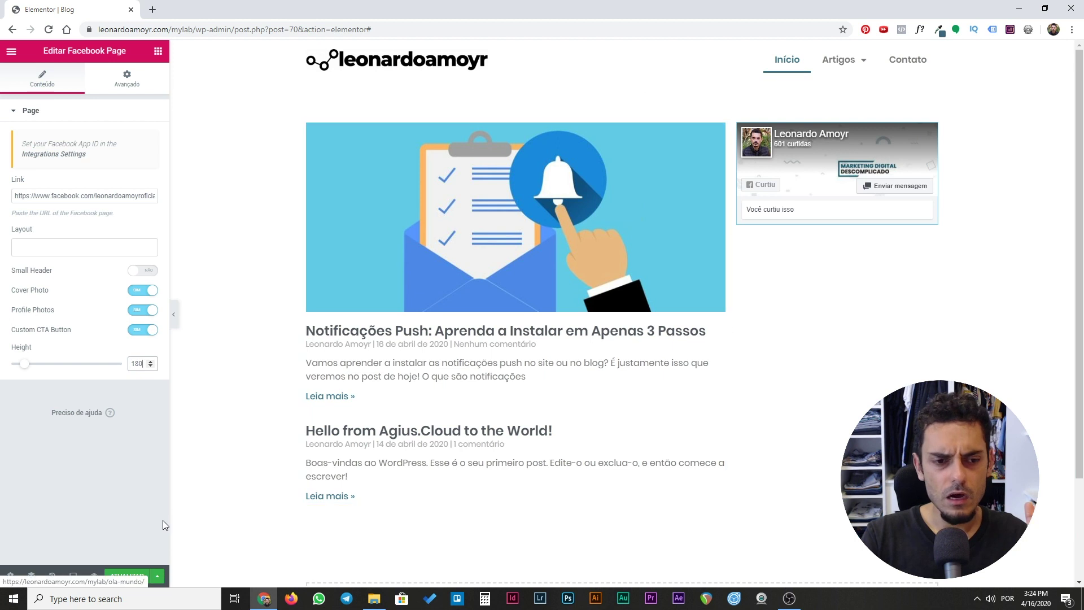
pyautogui.click(135, 575)
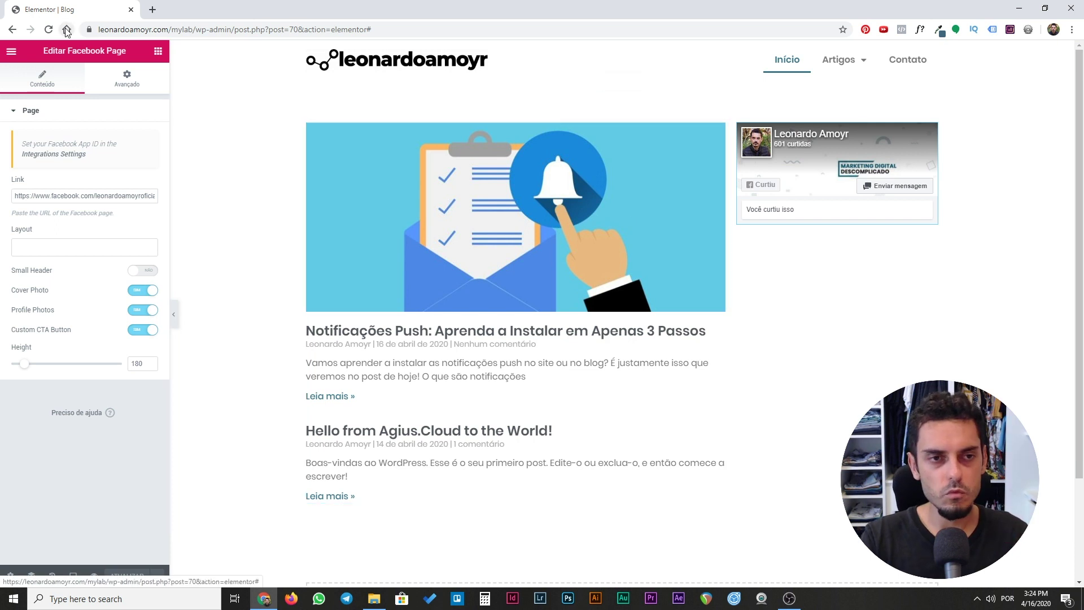
# Add an Author Box widget below the Facebook Page widget in the sidebar column.
pyautogui.click(158, 51)
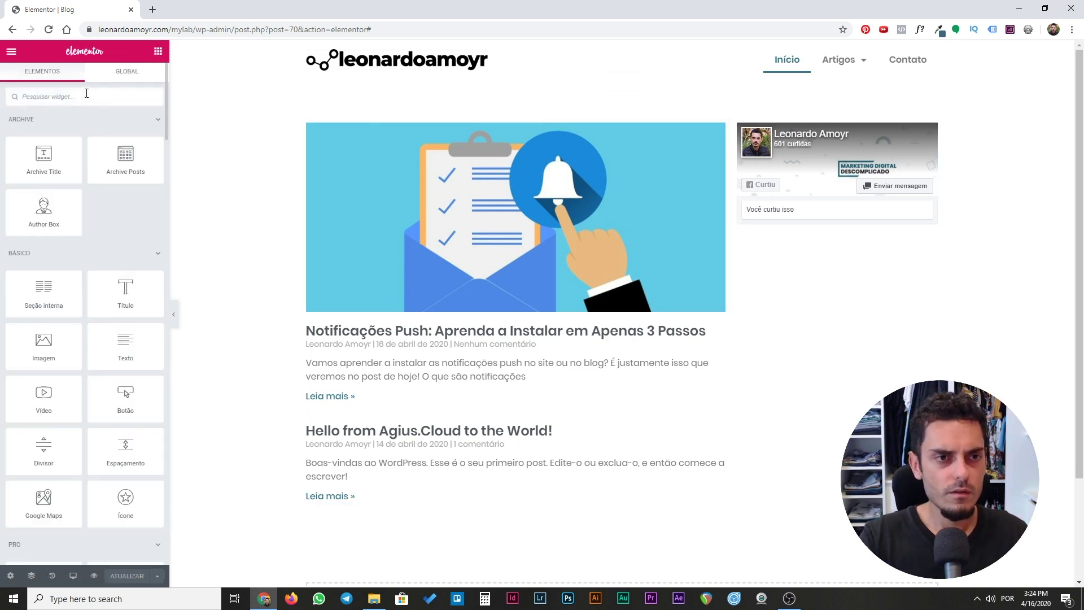
pyautogui.write('auth')
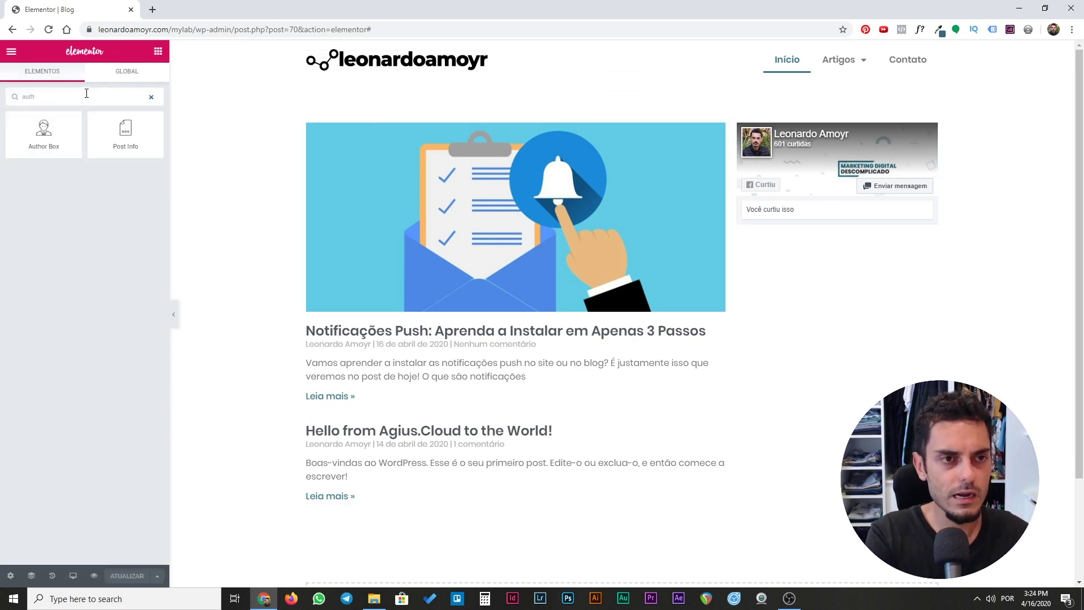
pyautogui.moveTo(50, 131); pyautogui.dragTo(762, 219)
pyautogui.moveTo(44, 131); pyautogui.dragTo(805, 225)
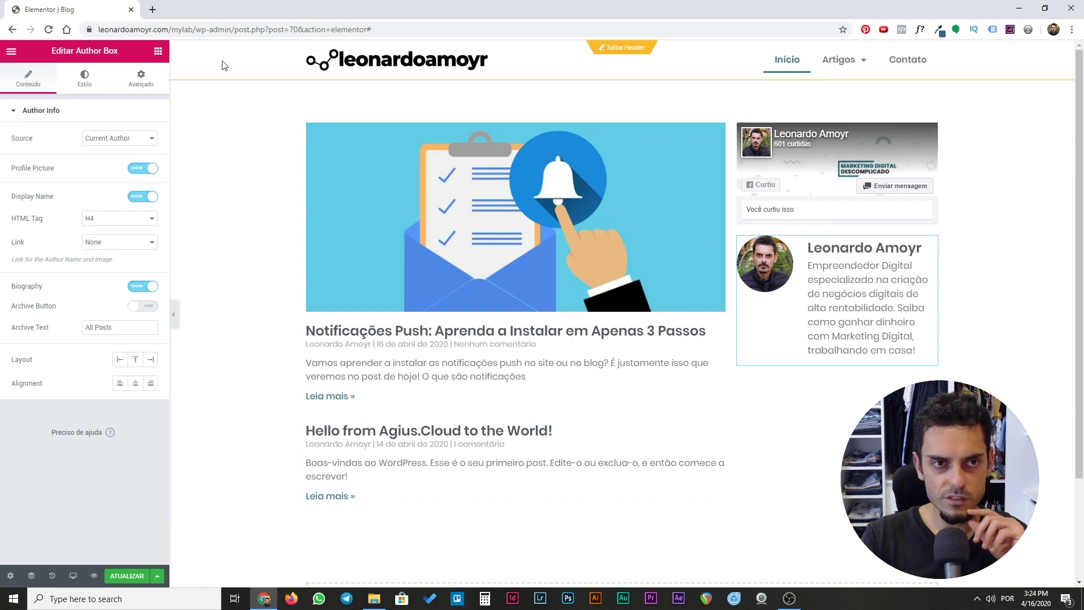
# Open the live site in a new browser tab, check where the account menu offers profile editing, and return to the editor.
pyautogui.moveTo(193, 29); pyautogui.dragTo(61, 34)
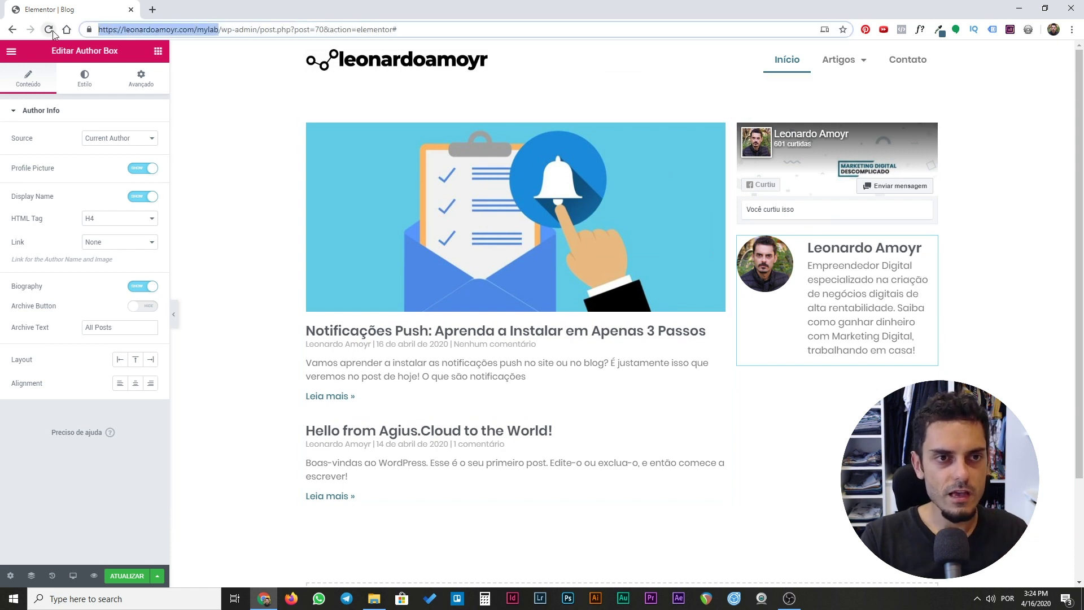
pyautogui.hotkey('ctrl', 'c')
pyautogui.hotkey('ctrl', 't')
pyautogui.hotkey('ctrl', 'v')
pyautogui.press('Return')
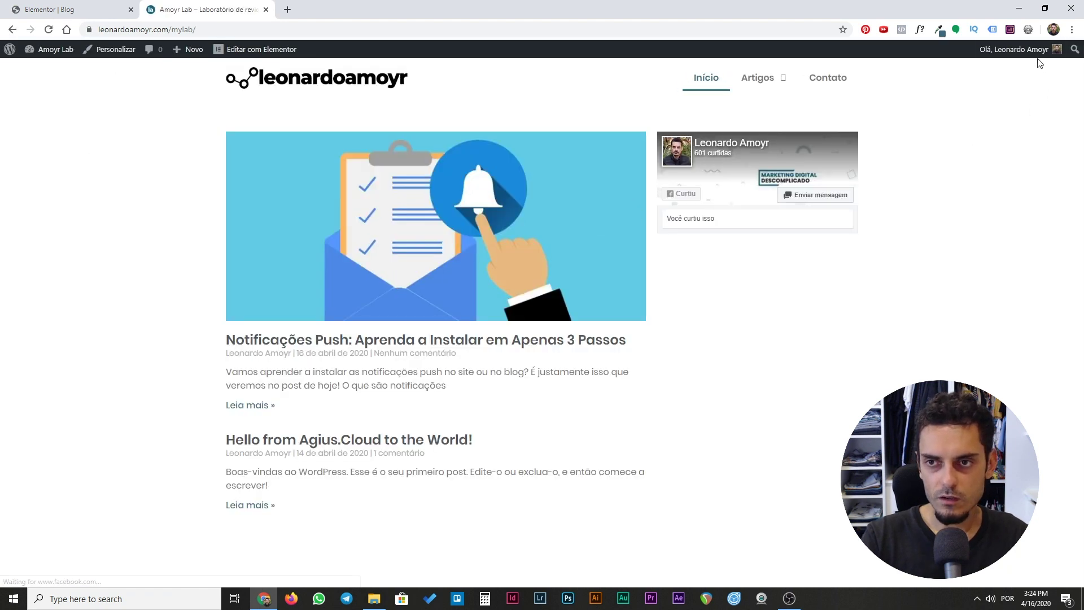
pyautogui.moveTo(1035, 53)
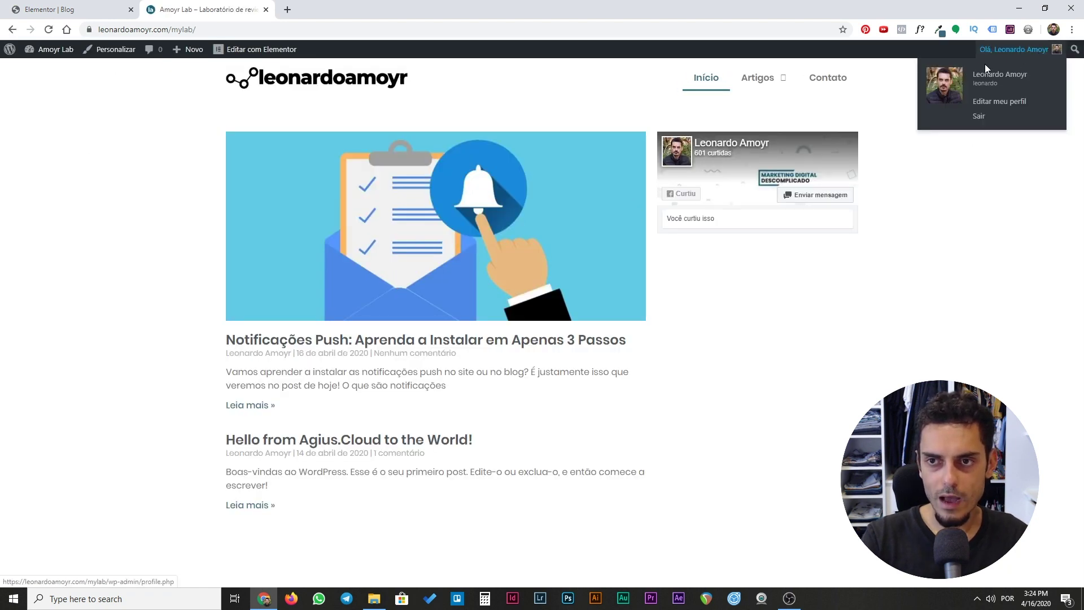
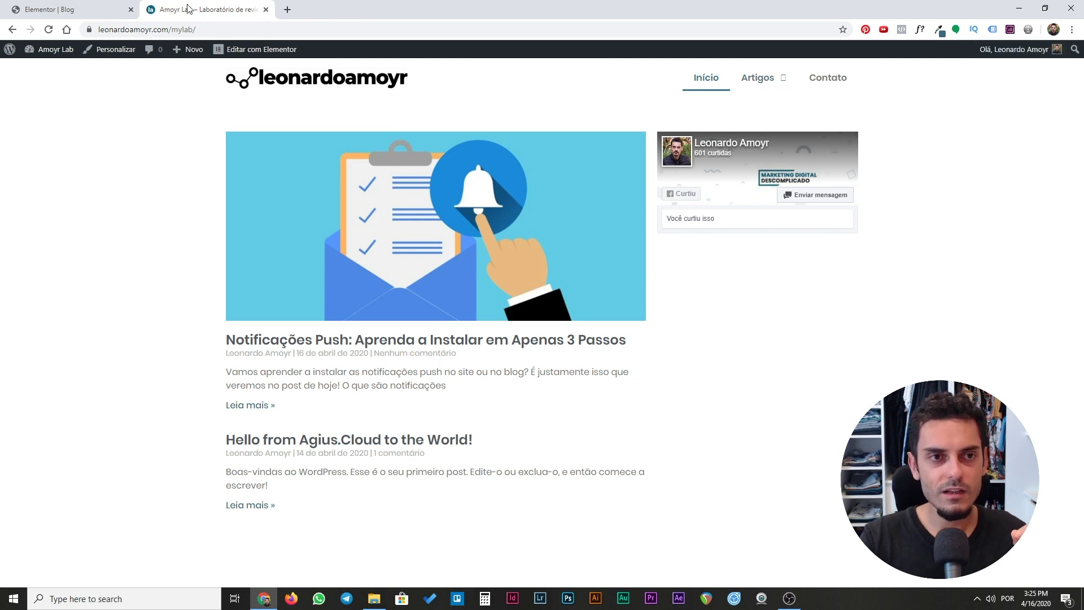
pyautogui.hotkey('ctrl', 'shift', 'Tab')
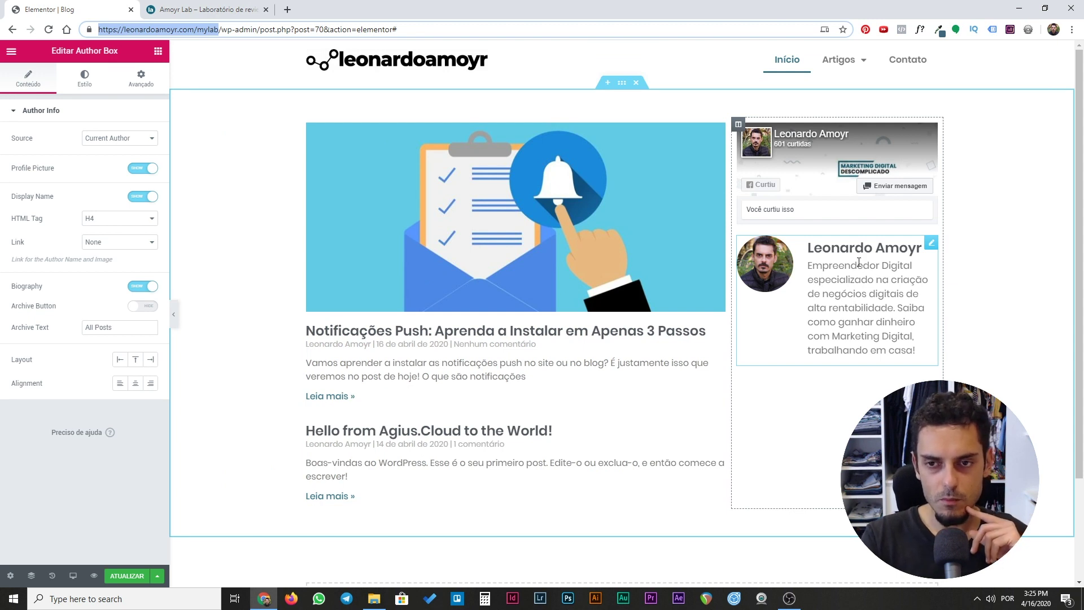
# Place the Author Box picture above the text, center its alignment, and update the template.
pyautogui.click(137, 361)
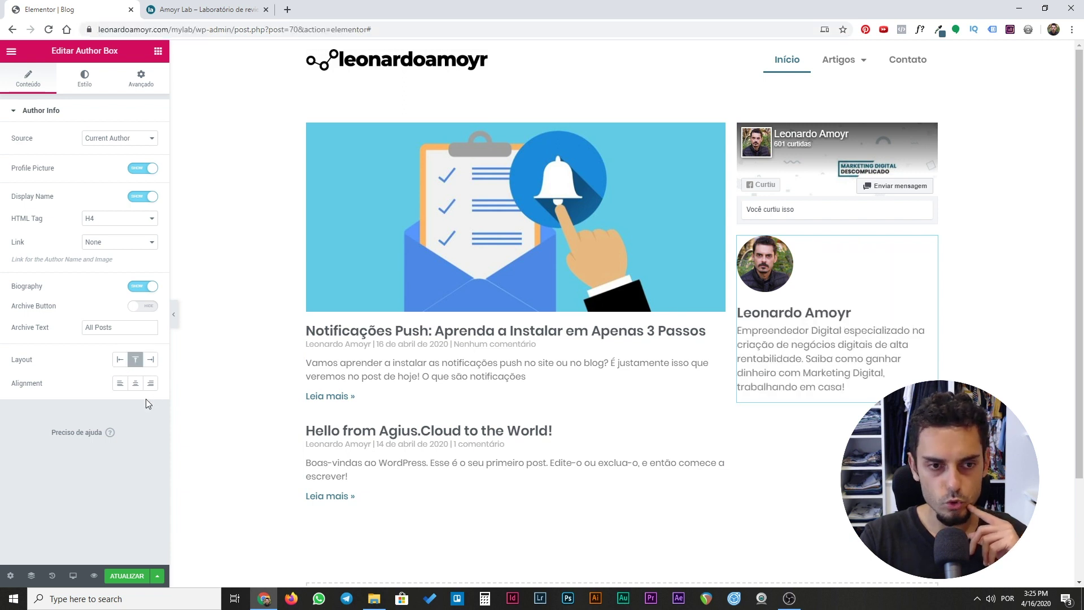
pyautogui.click(135, 384)
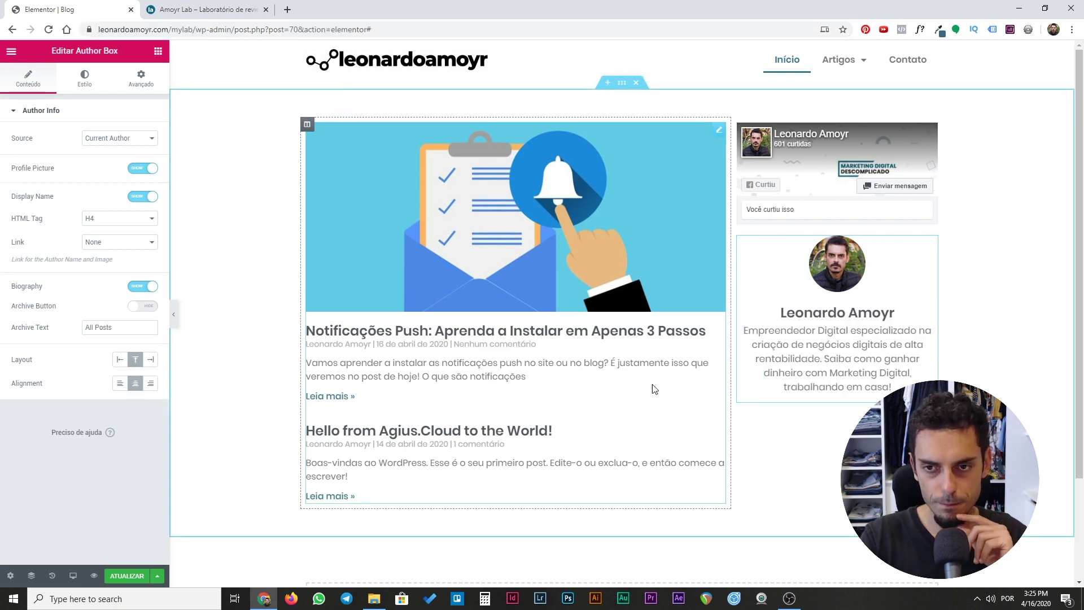
pyautogui.click(127, 575)
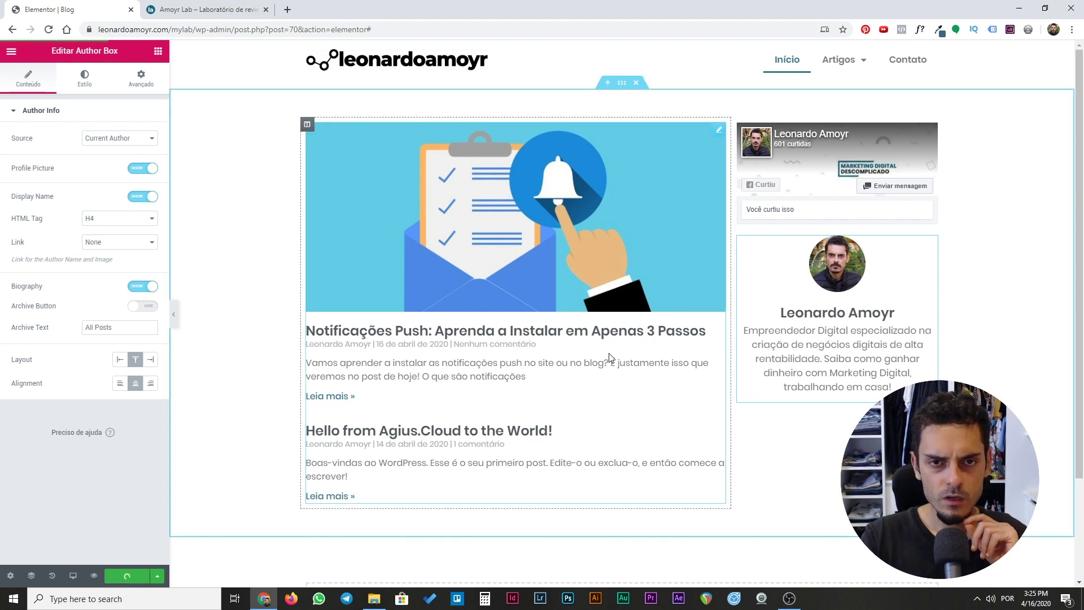
# Find the Posts recentes widget and add it below the Author Box in the sidebar column.
pyautogui.scroll(-2, 620, 355)
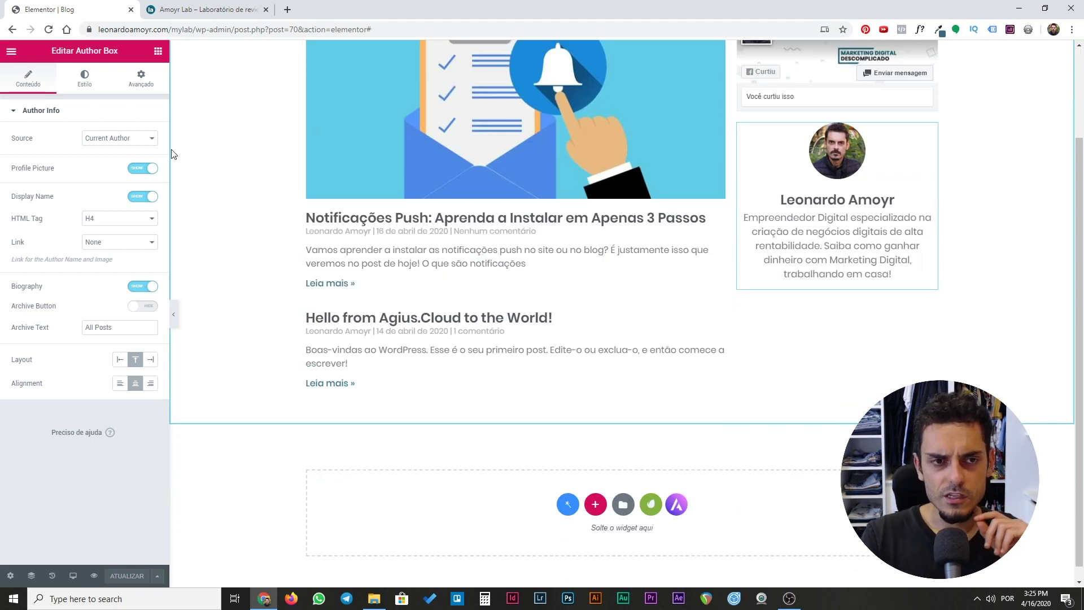
pyautogui.click(158, 50)
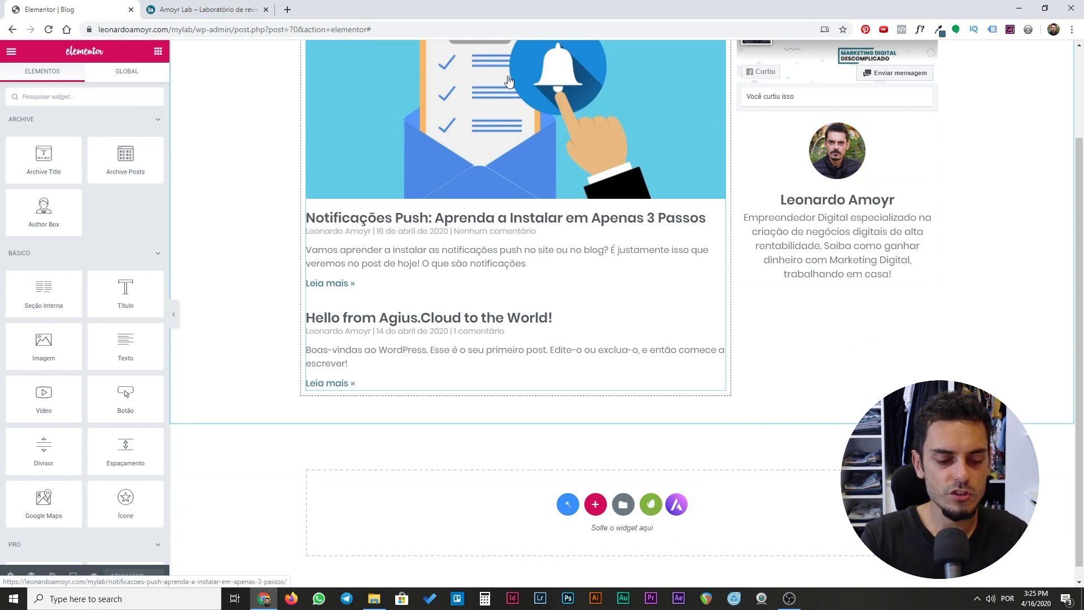
pyautogui.write('rece')
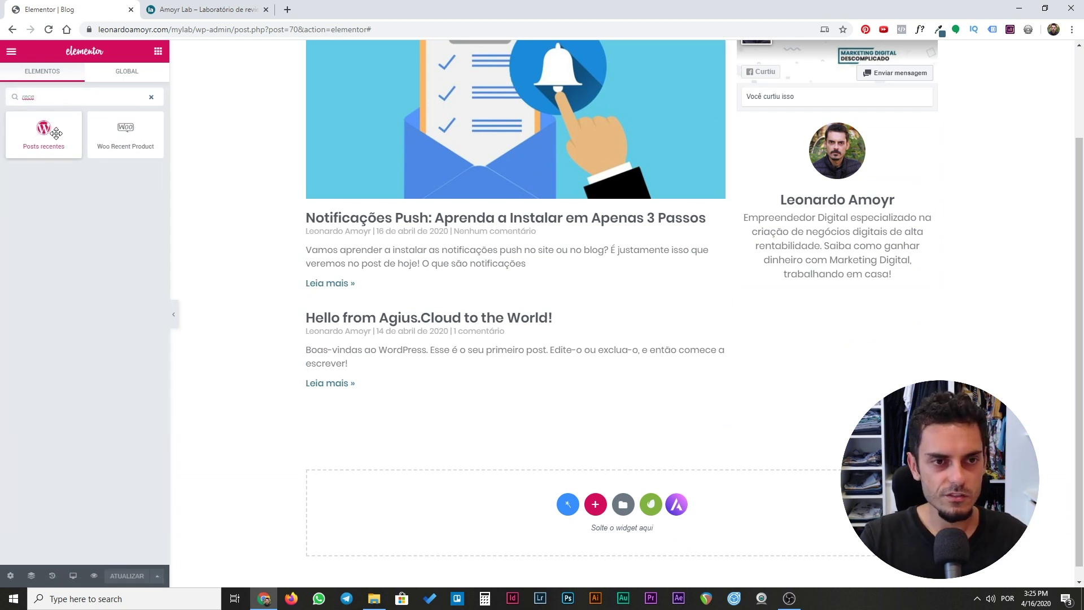
pyautogui.moveTo(54, 132); pyautogui.dragTo(827, 285)
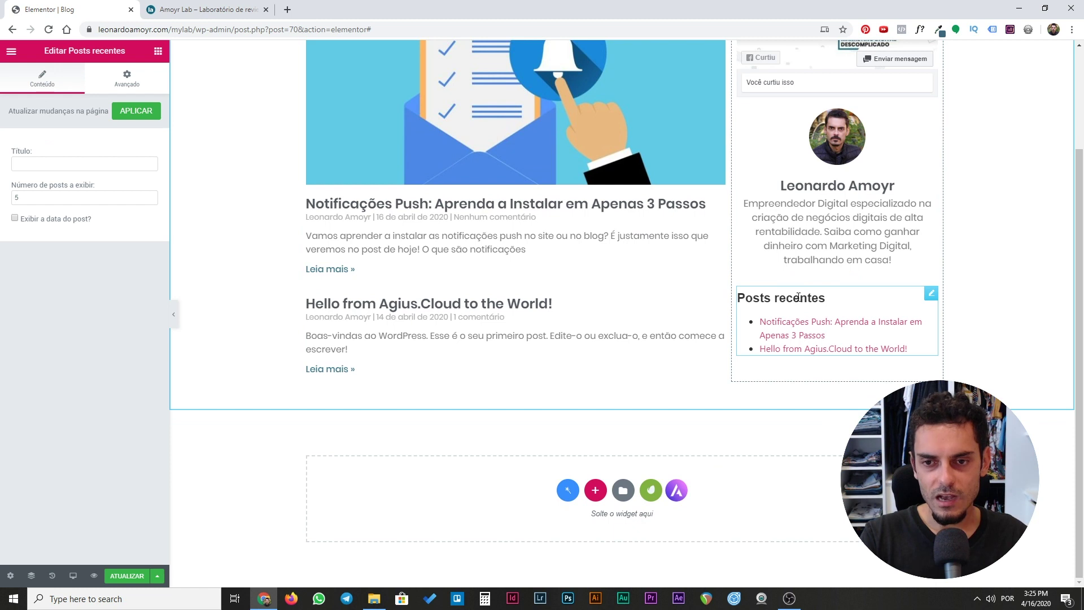
# Title the recent posts widget "Posts Recentes", leave the post date option off, and update the template.
pyautogui.click(54, 164)
pyautogui.write('Posts Recentes')
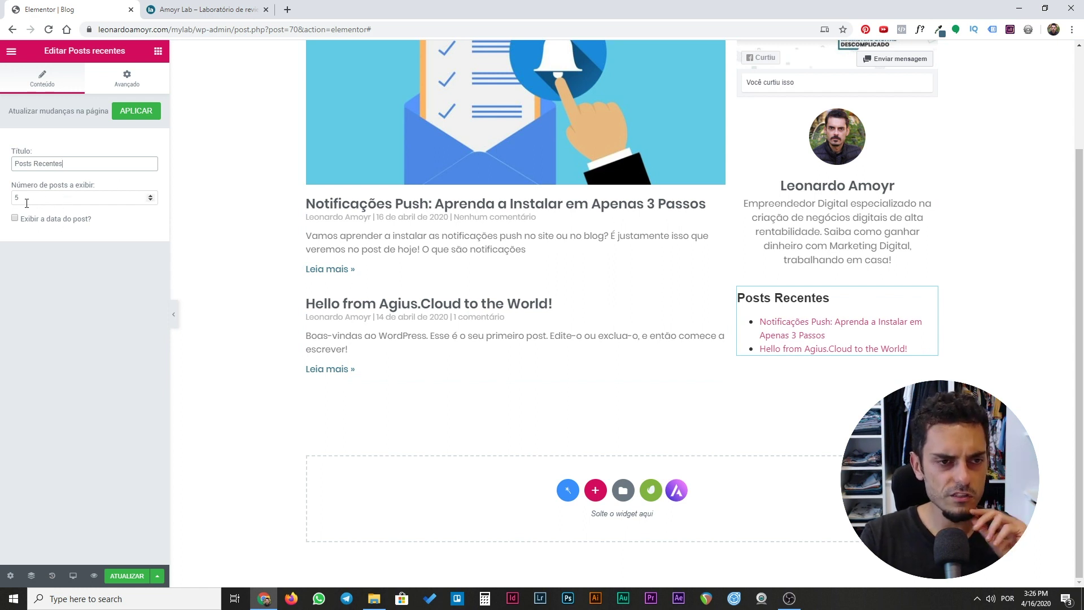
pyautogui.click(15, 219)
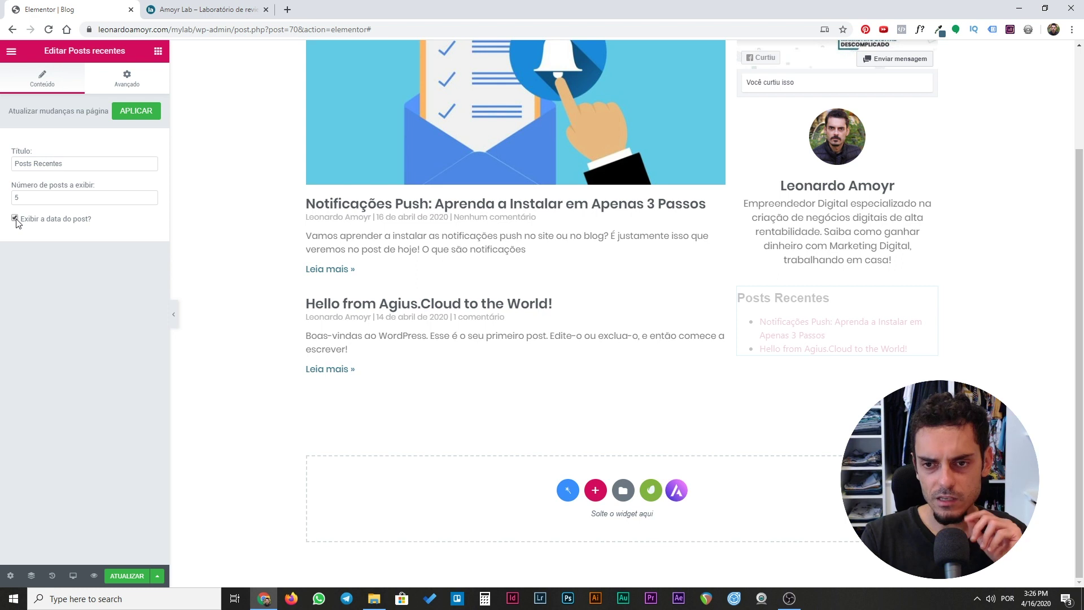
pyautogui.click(15, 218)
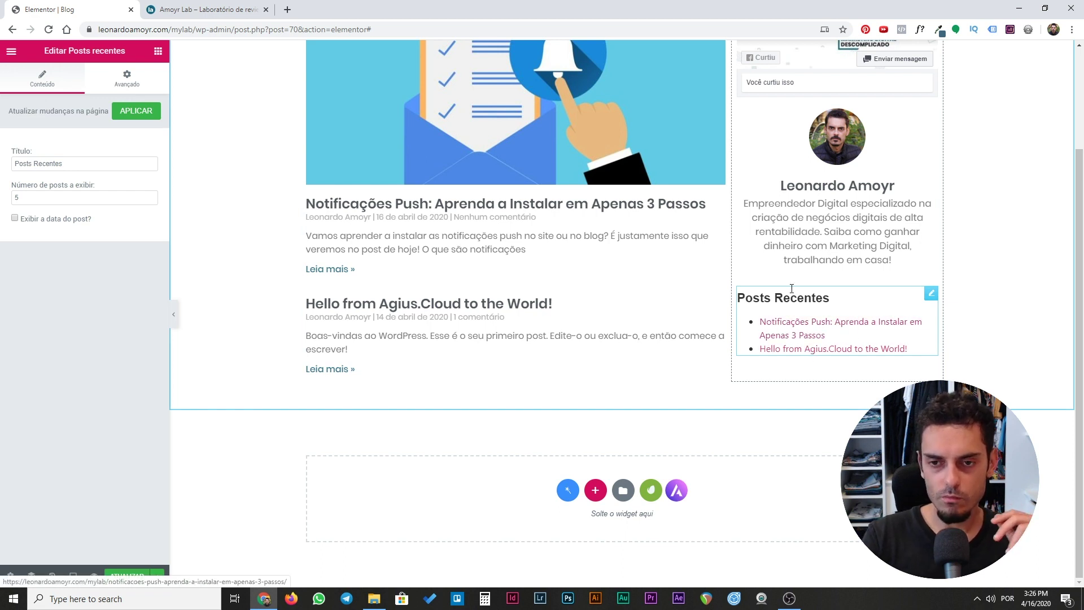
pyautogui.click(126, 576)
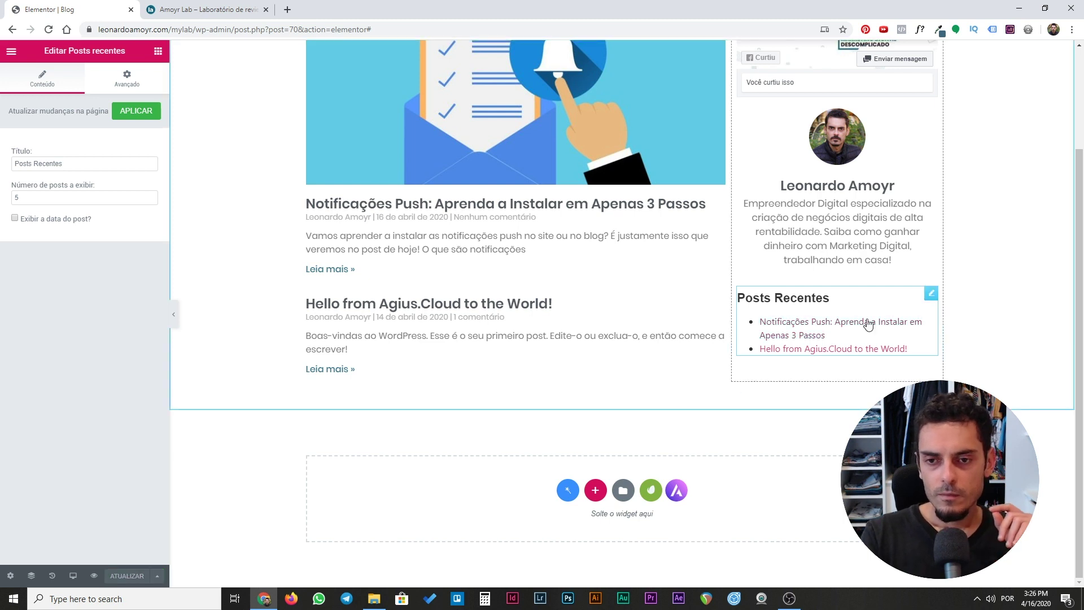
# Check the advanced and content settings of the Posts Recentes widget in the sidebar and review the template layout.
pyautogui.rightClick(934, 299)
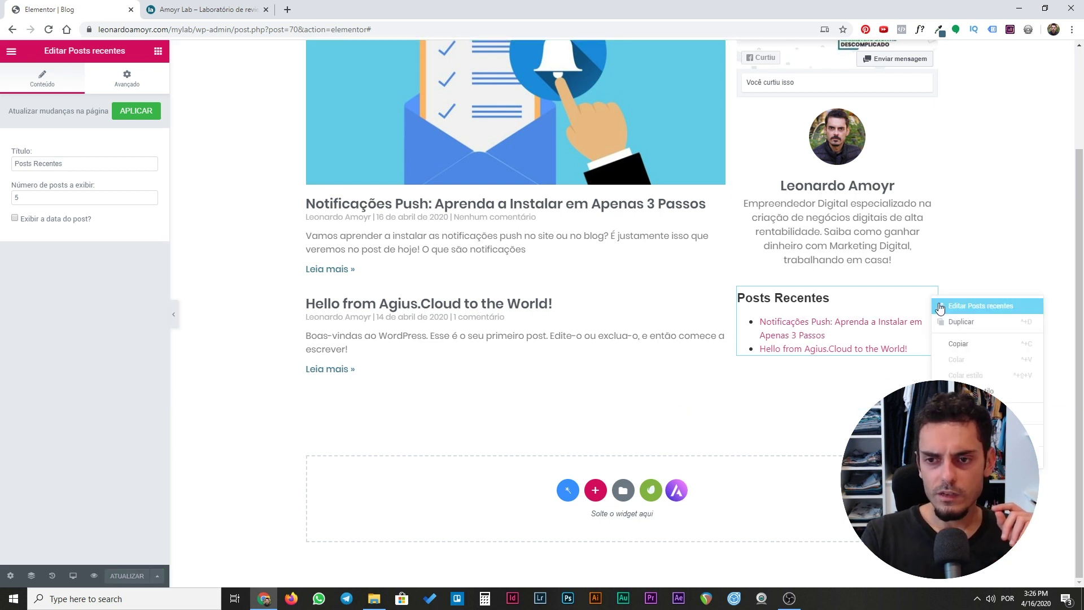
pyautogui.click(941, 306)
pyautogui.click(126, 79)
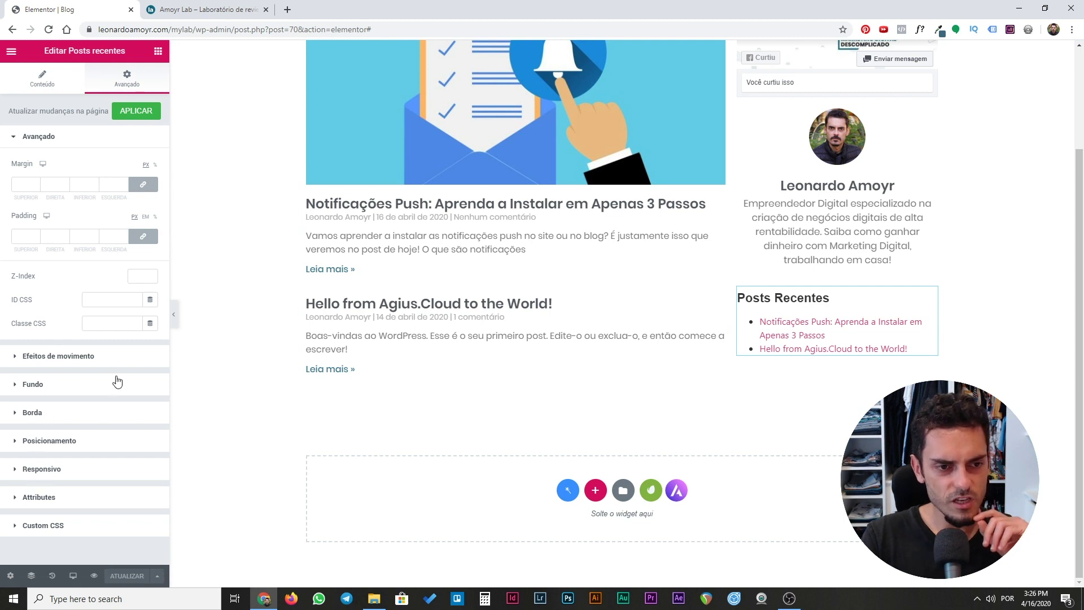
pyautogui.click(43, 85)
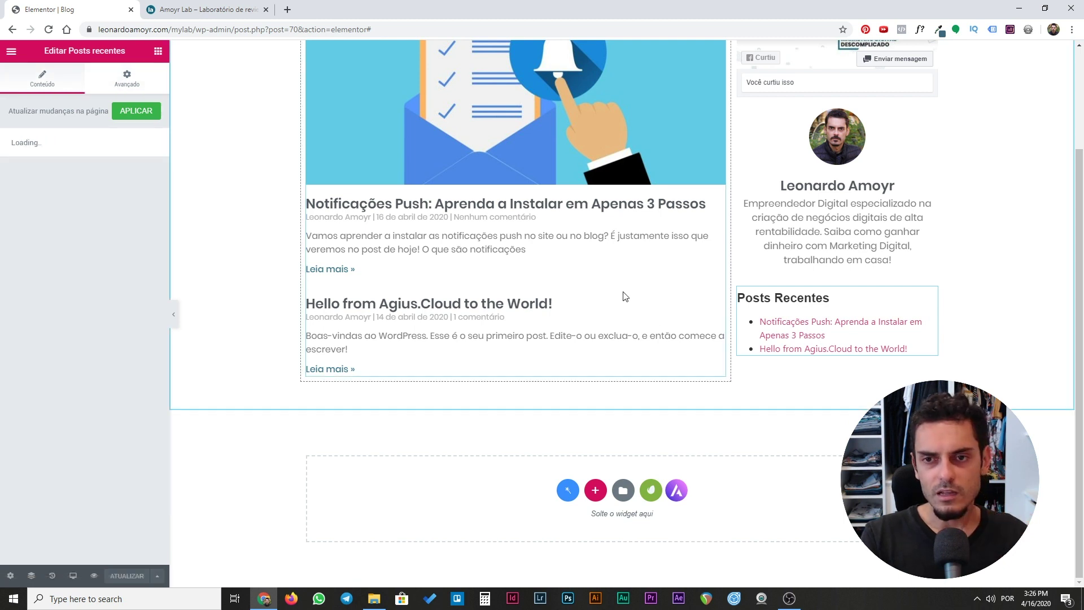
pyautogui.scroll(2, 789, 291)
pyautogui.scroll(-2, 926, 294)
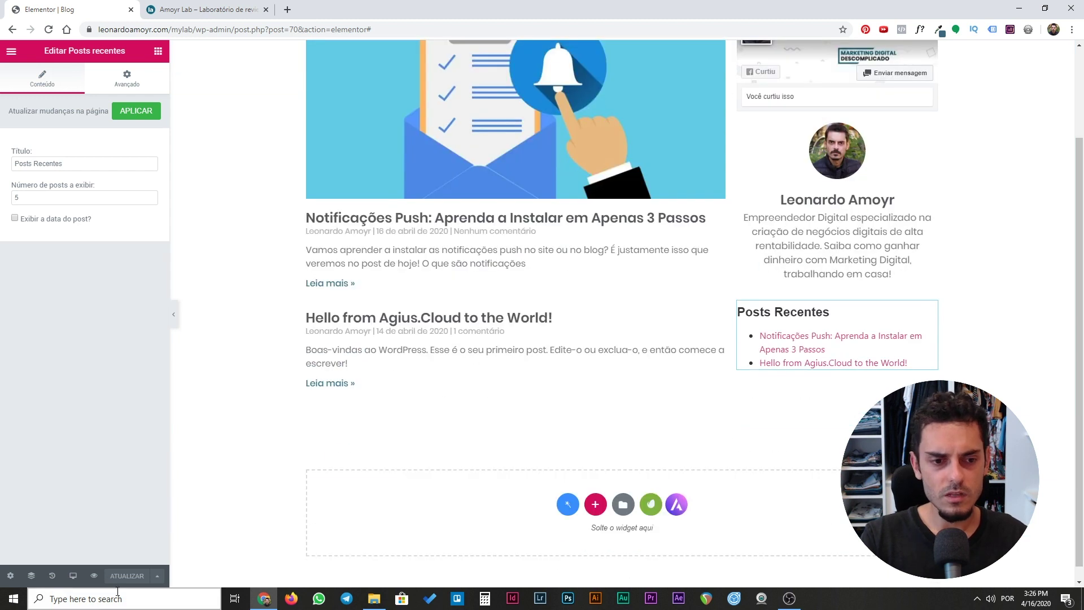
pyautogui.scroll(2, 462, 414)
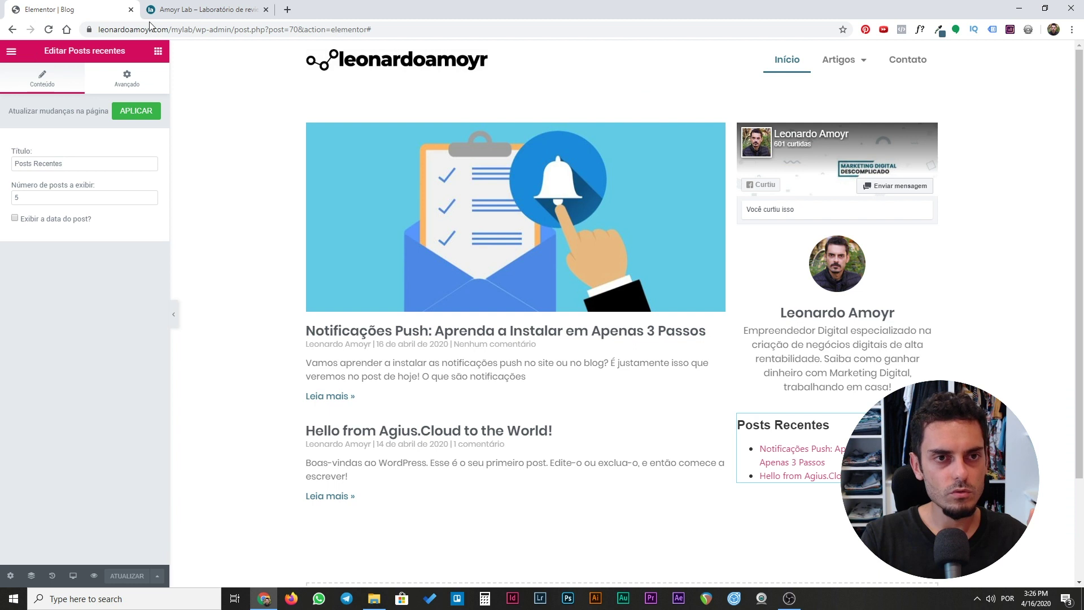
# View the live blog page, read through the Notificações Push article, go back to the blog page, and return to the editor.
pyautogui.click(176, 9)
pyautogui.click(297, 205)
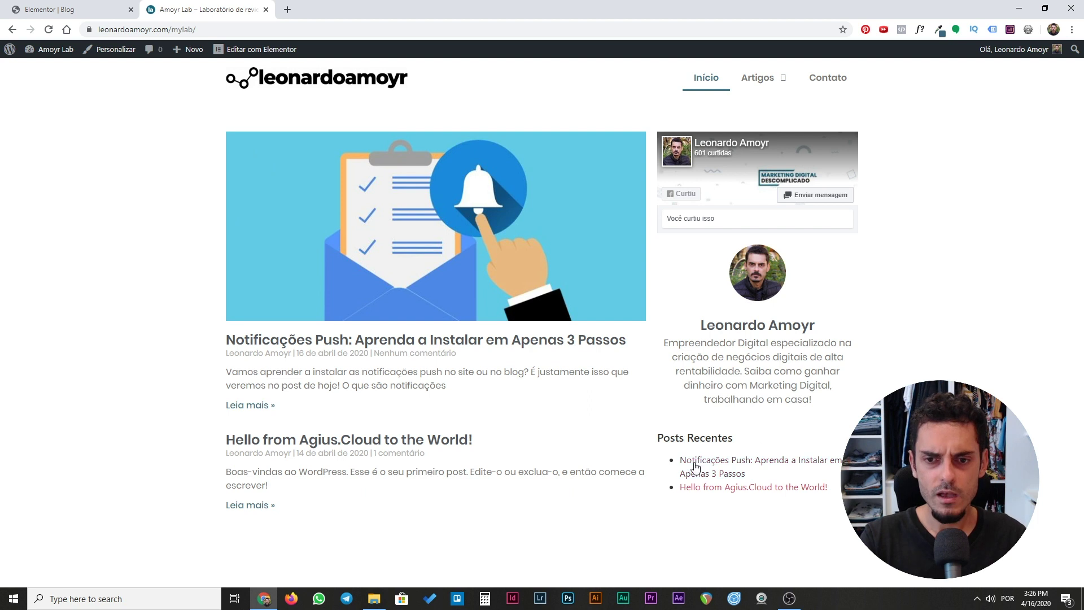
pyautogui.click(460, 263)
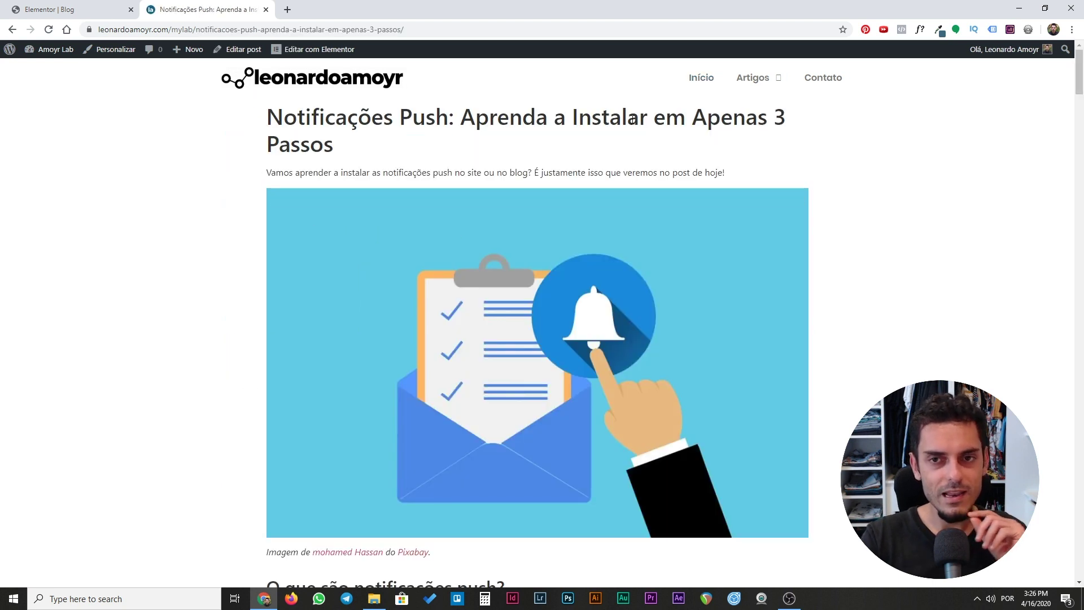
pyautogui.scroll(-20, 303, 167)
pyautogui.scroll(15, 403, 226)
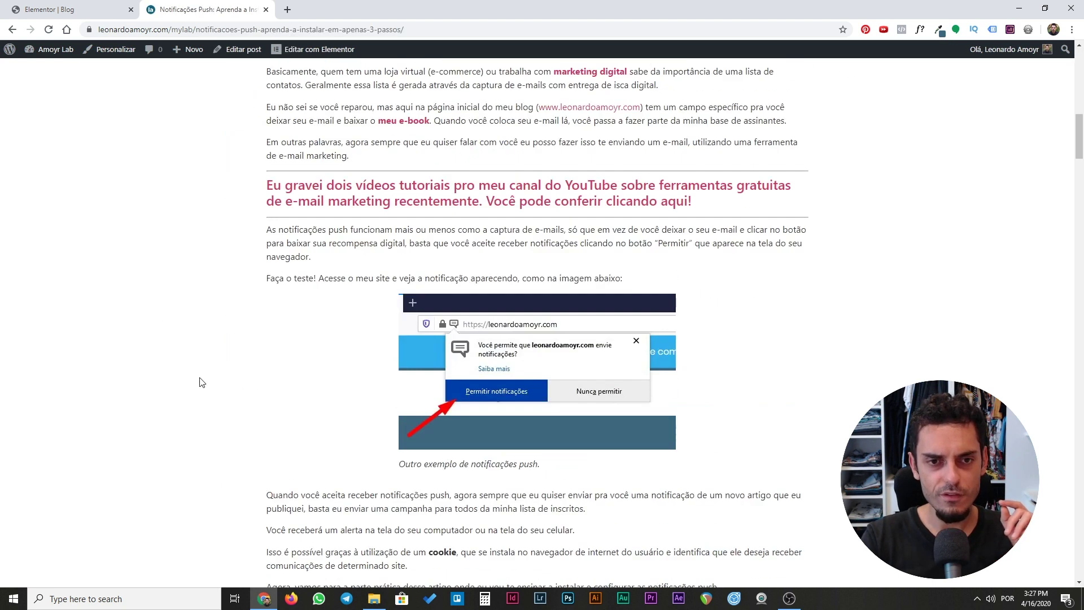
pyautogui.scroll(5, 403, 226)
pyautogui.click(12, 30)
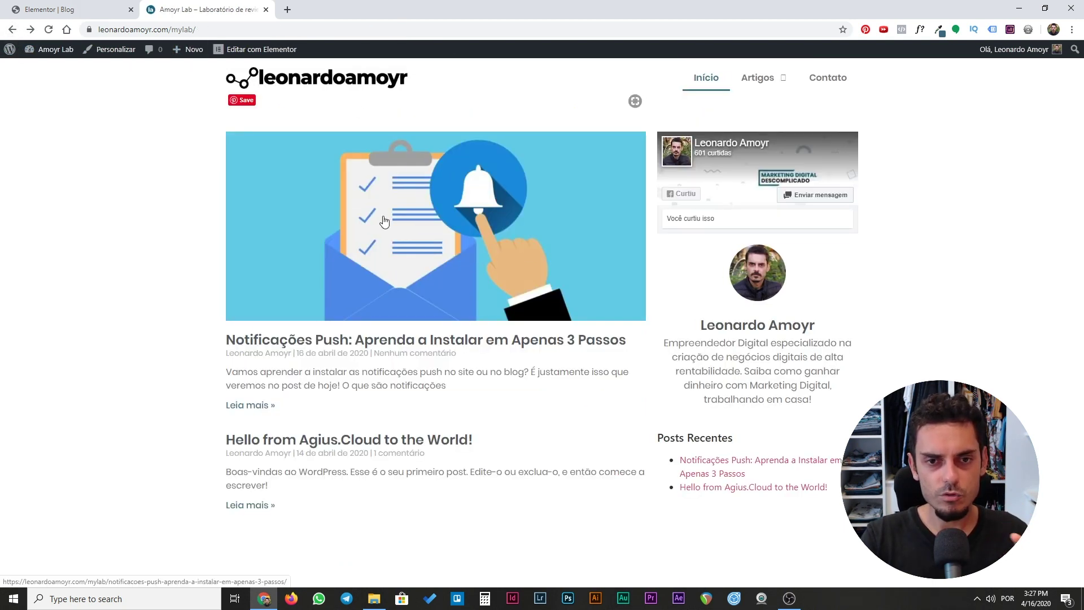
pyautogui.click(60, 9)
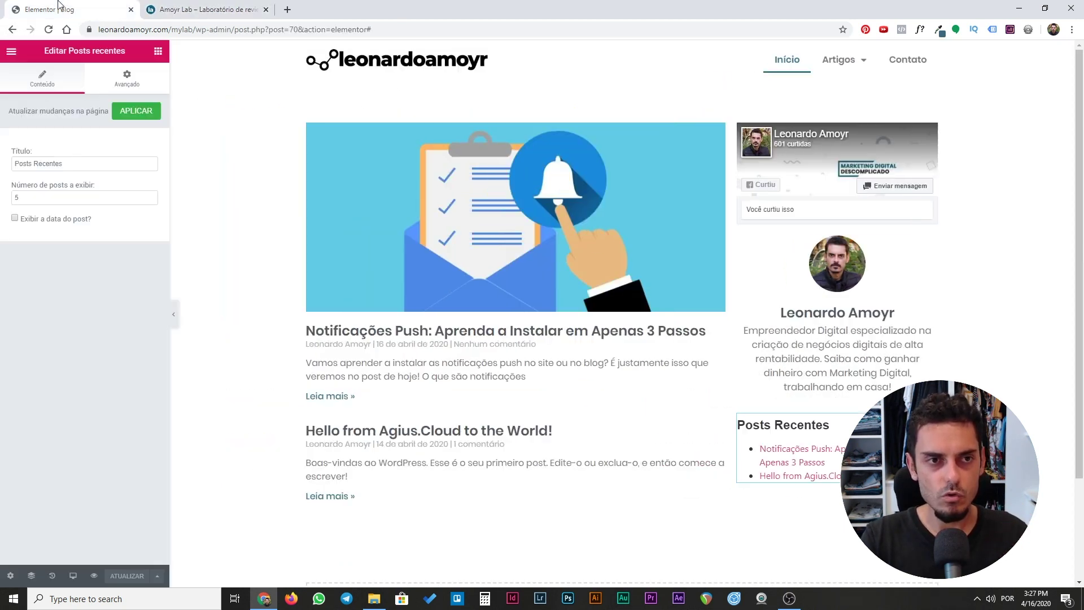
# Exit the editor to the WordPress dashboard and open the Single templates in the Theme Builder.
pyautogui.click(11, 51)
pyautogui.click(56, 368)
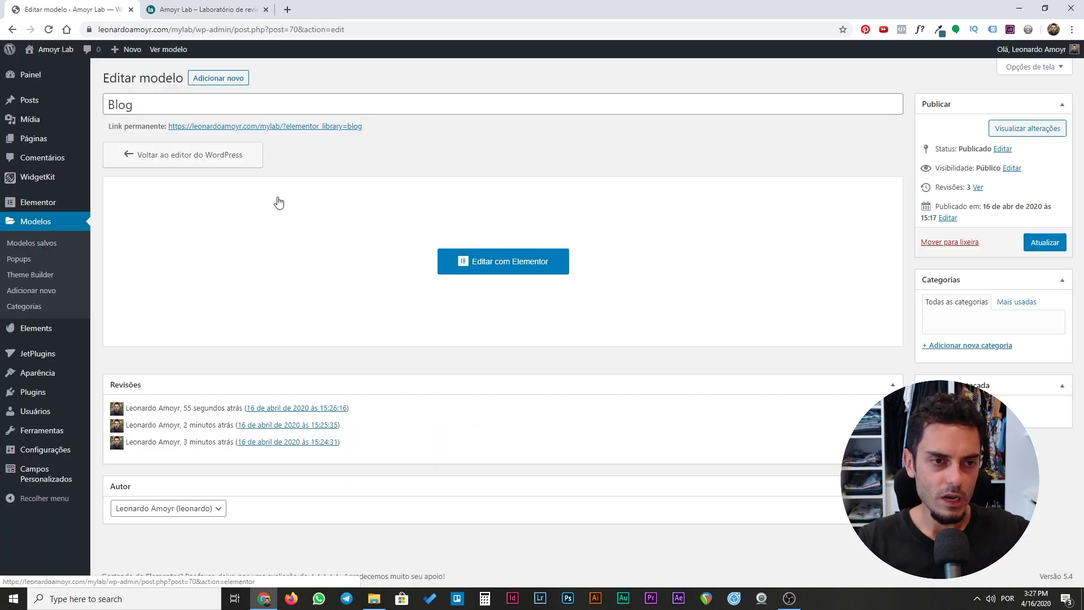
pyautogui.moveTo(14, 209)
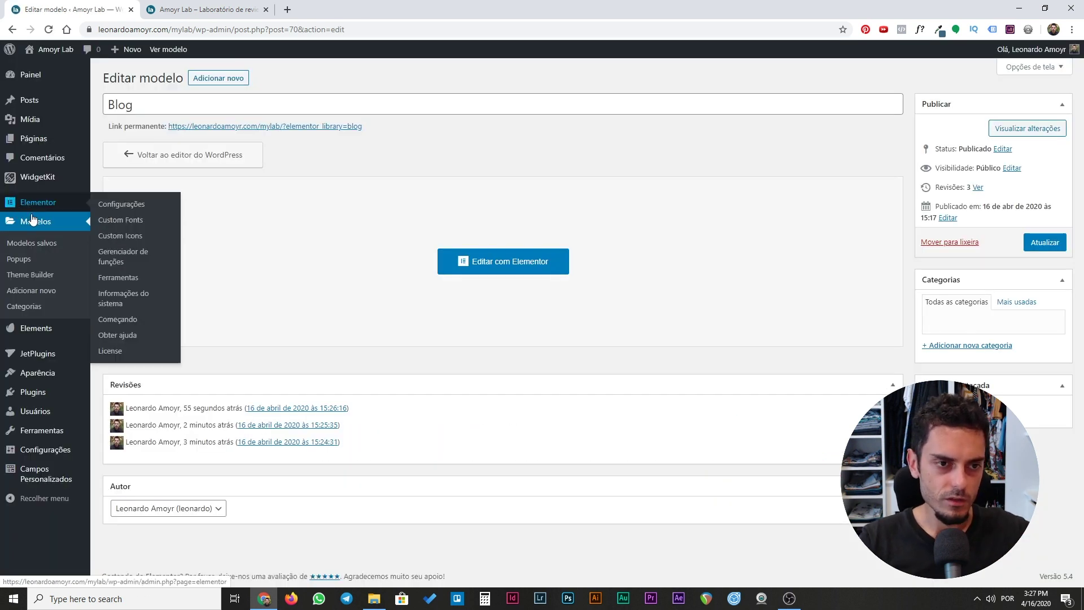
pyautogui.click(23, 280)
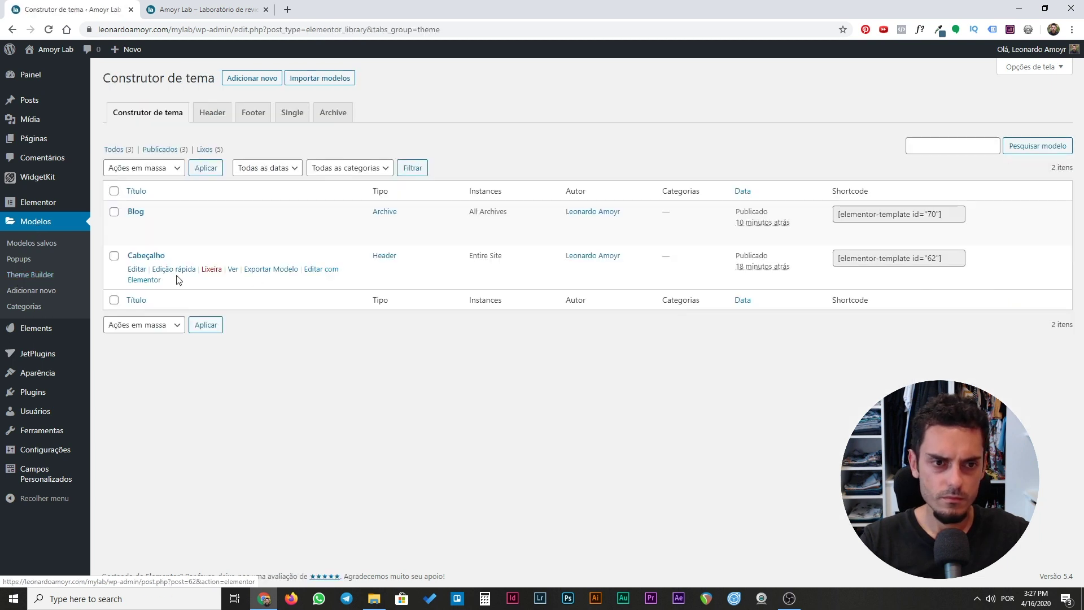
pyautogui.click(298, 121)
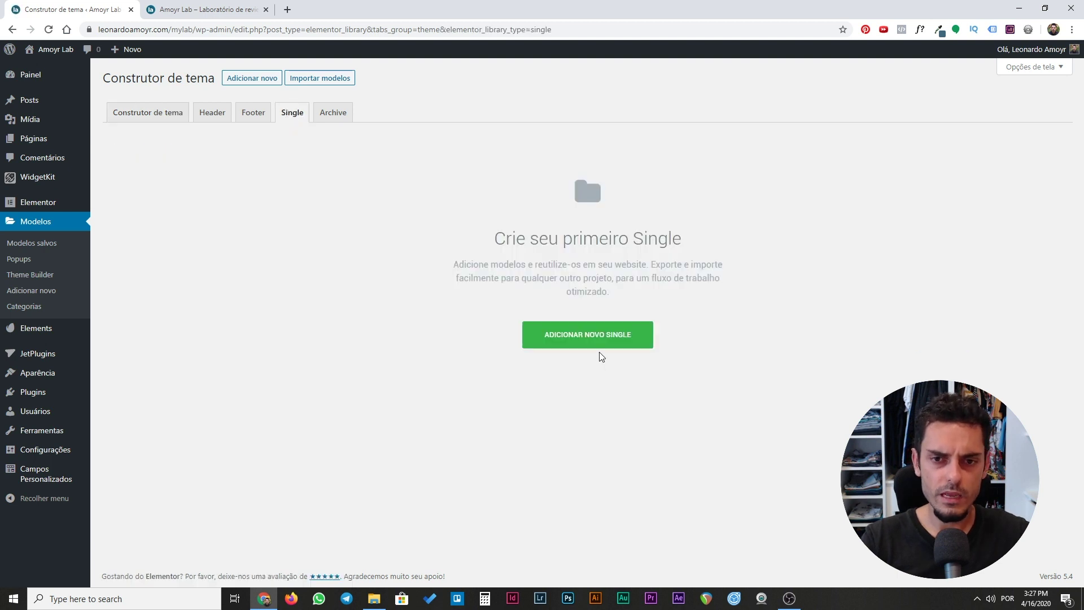
# Create a new Single template for the Post type named "Artigo".
pyautogui.click(589, 341)
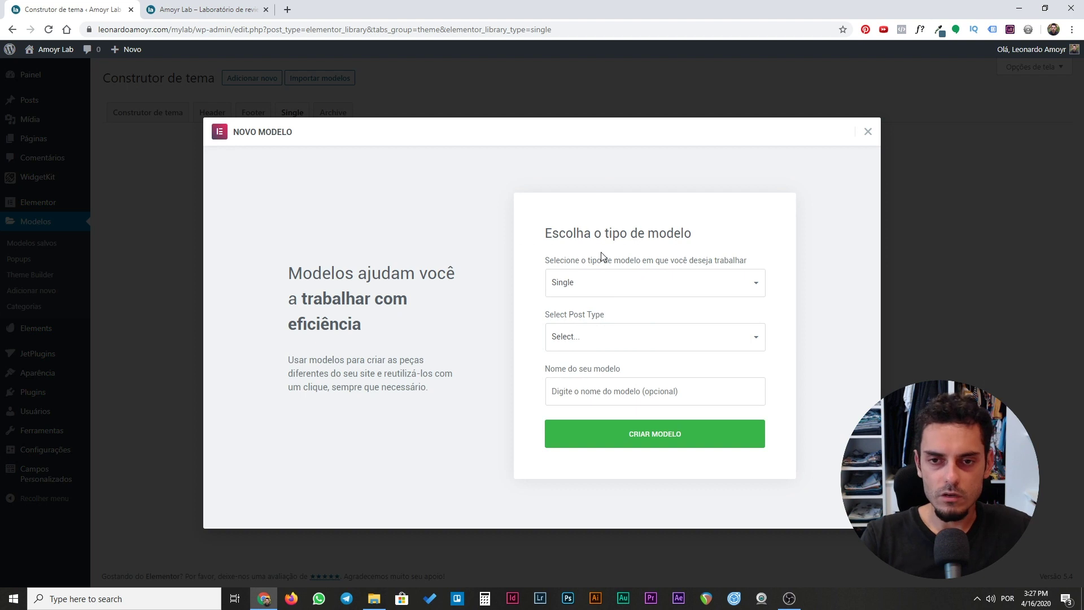
pyautogui.click(589, 289)
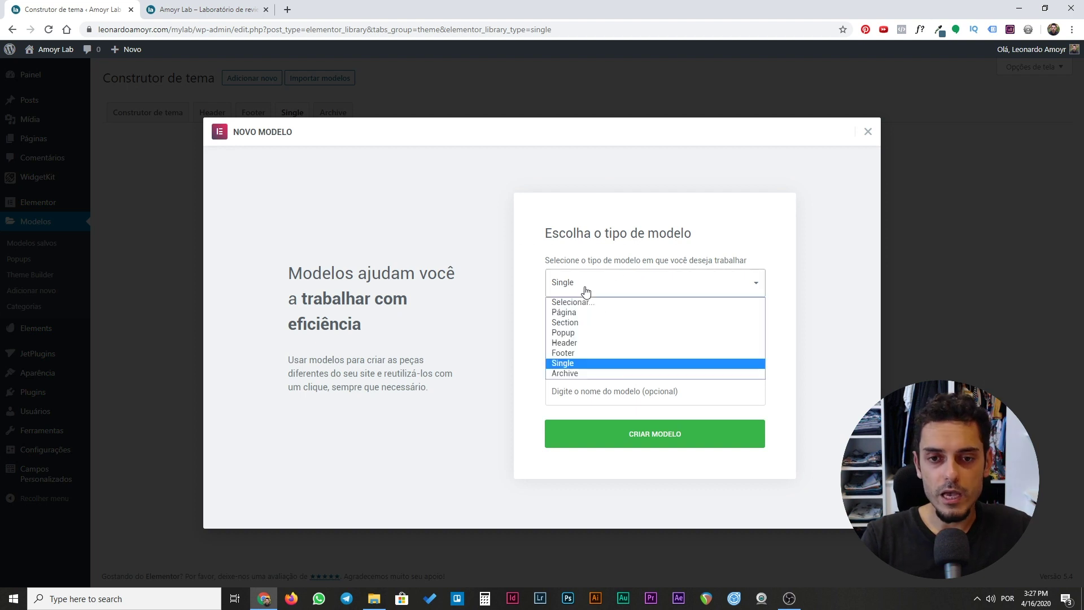
pyautogui.click(582, 361)
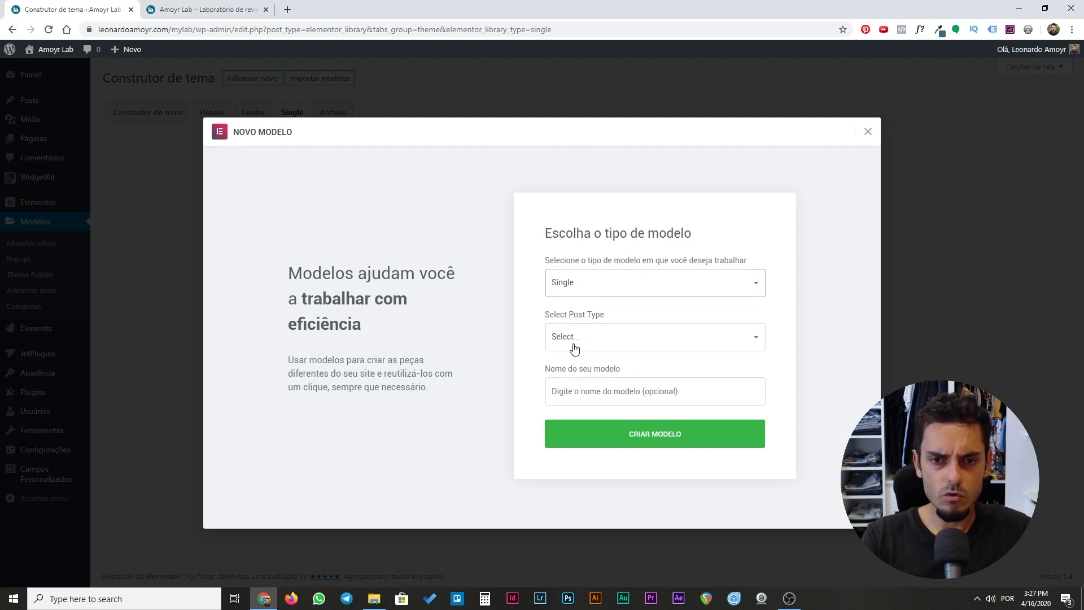
pyautogui.click(583, 338)
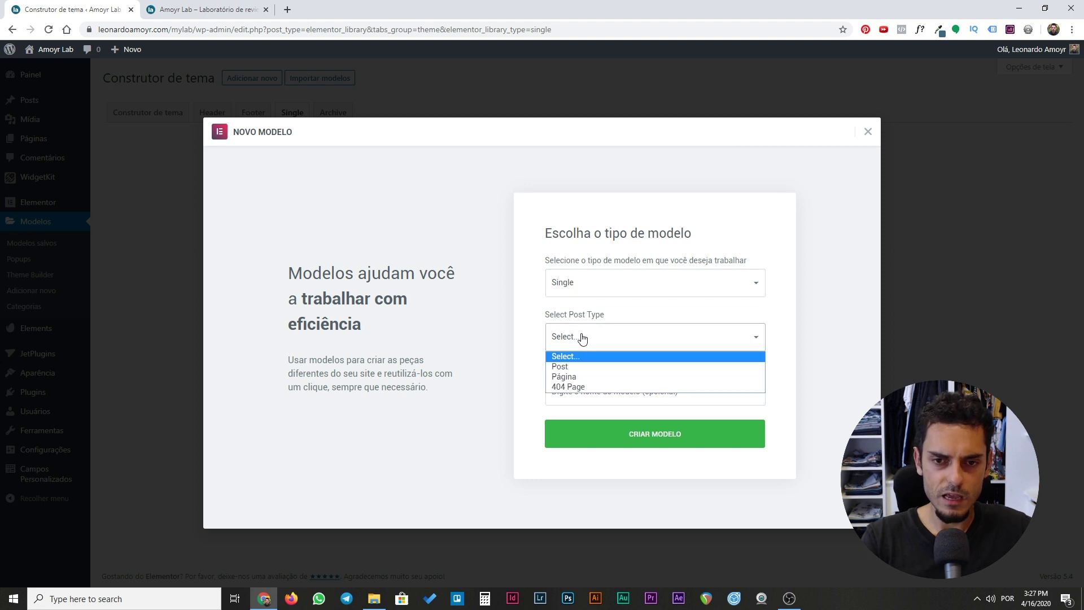
pyautogui.click(564, 366)
pyautogui.click(565, 345)
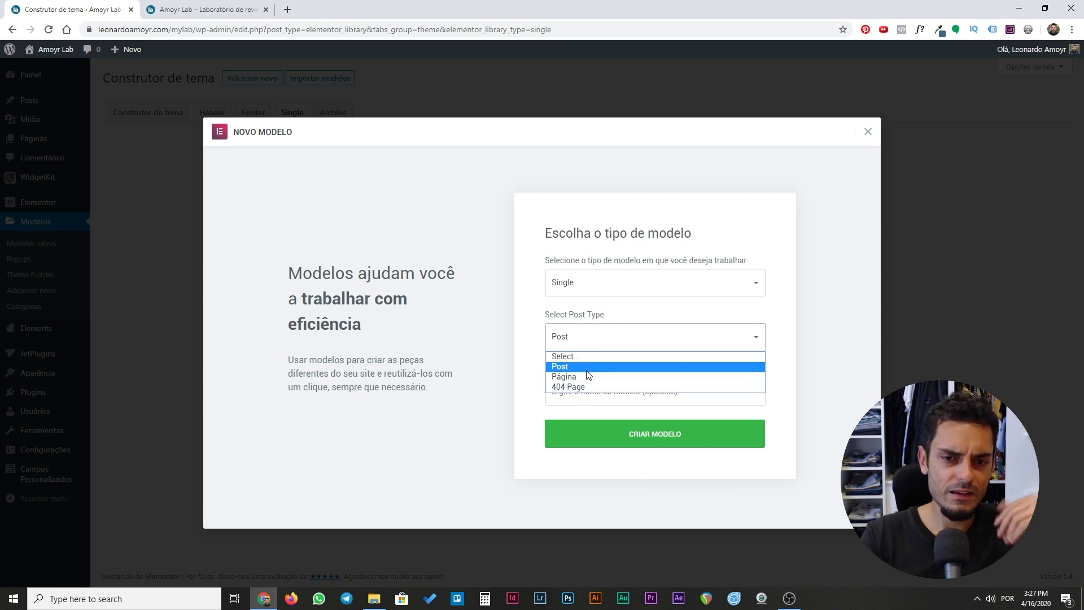
pyautogui.click(586, 369)
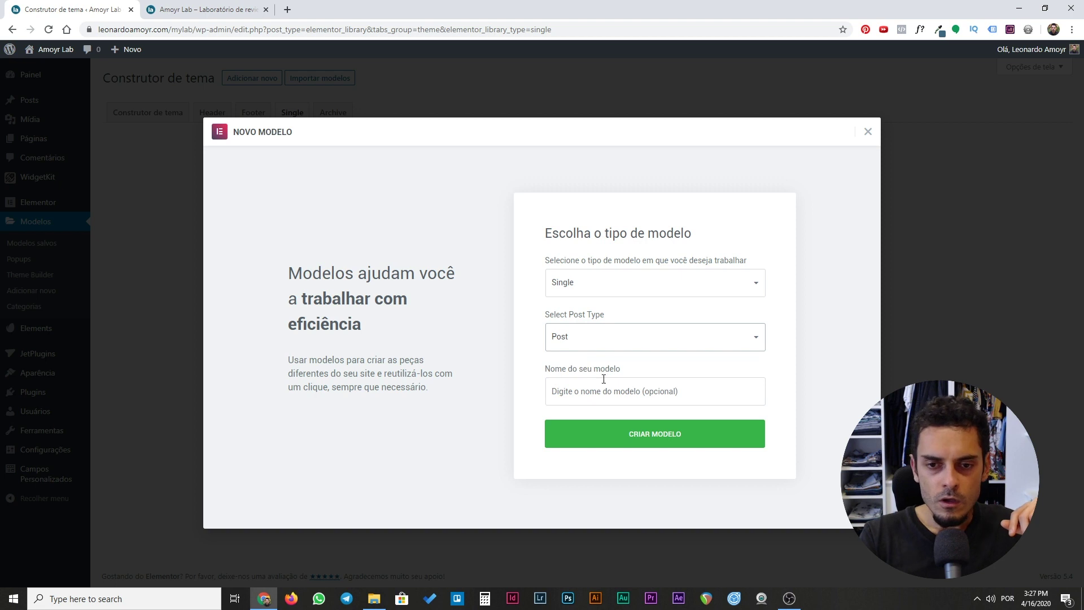
pyautogui.click(603, 392)
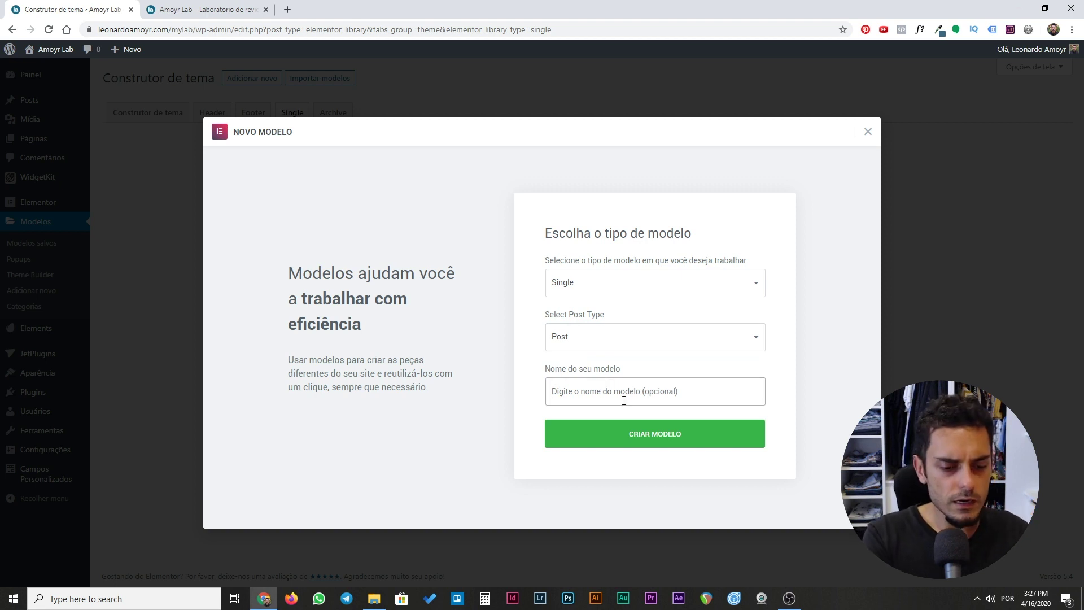
pyautogui.write('Artigo')
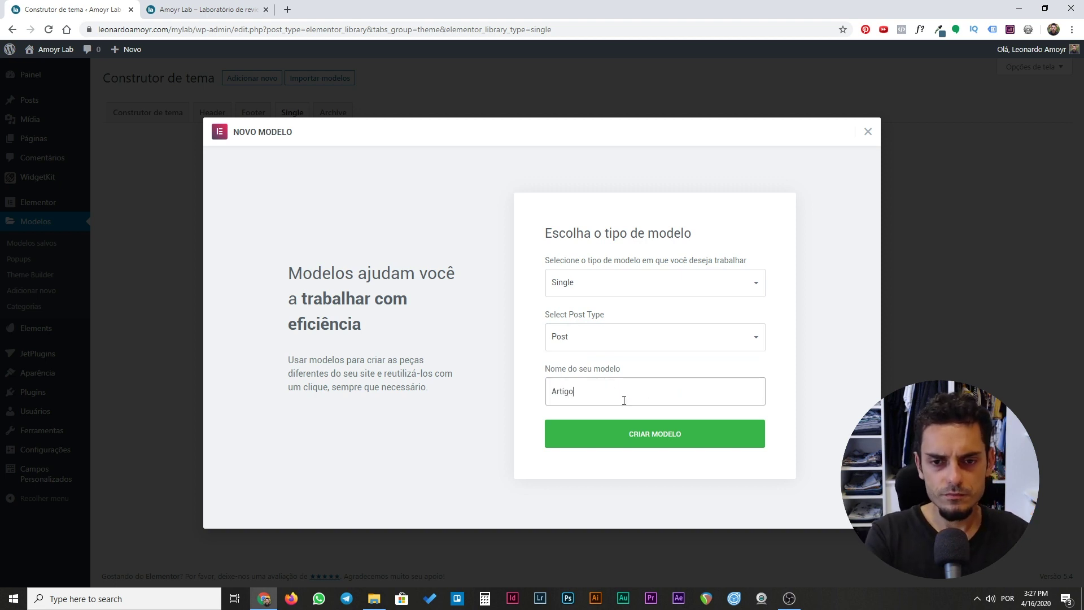
pyautogui.click(646, 443)
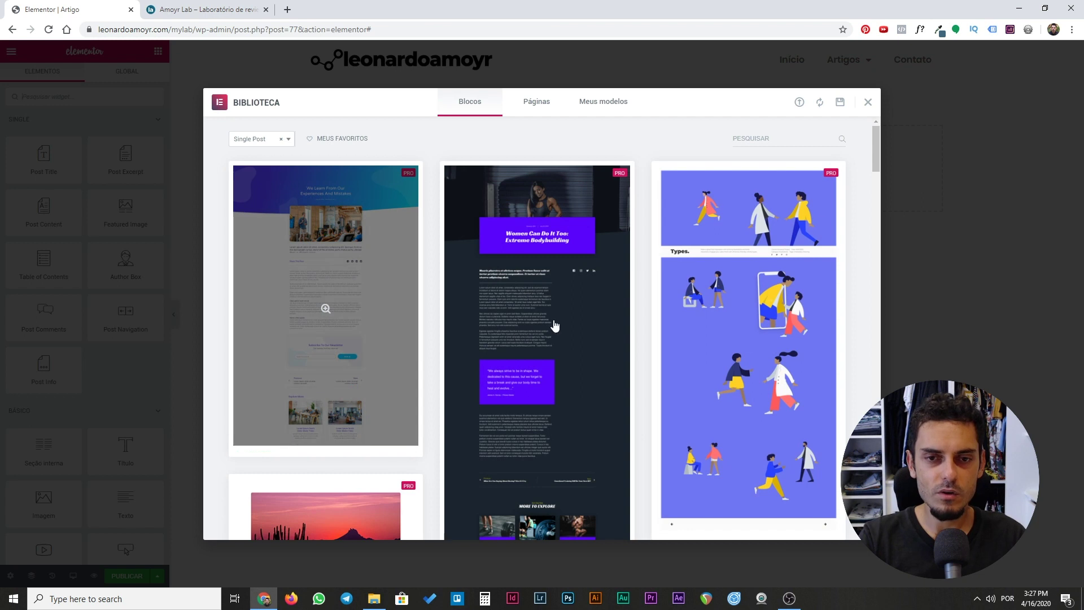
# Insert the "8 Podcasts by Boss Women You Should Subscribe to Right Now" single post block, and glance at the live blog page.
pyautogui.moveTo(876, 151); pyautogui.dragTo(873, 182)
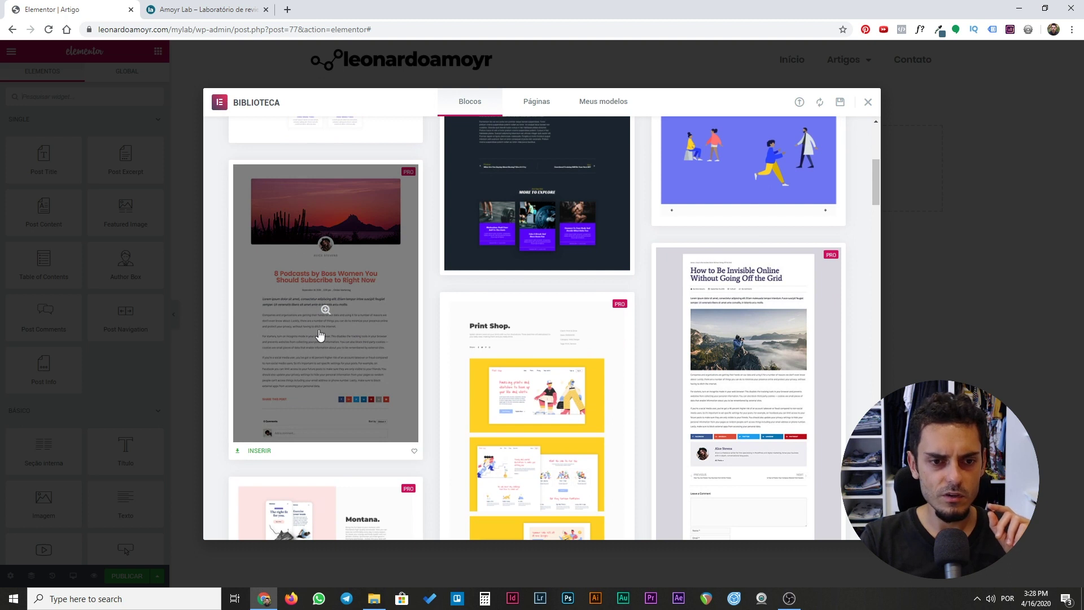
pyautogui.click(259, 451)
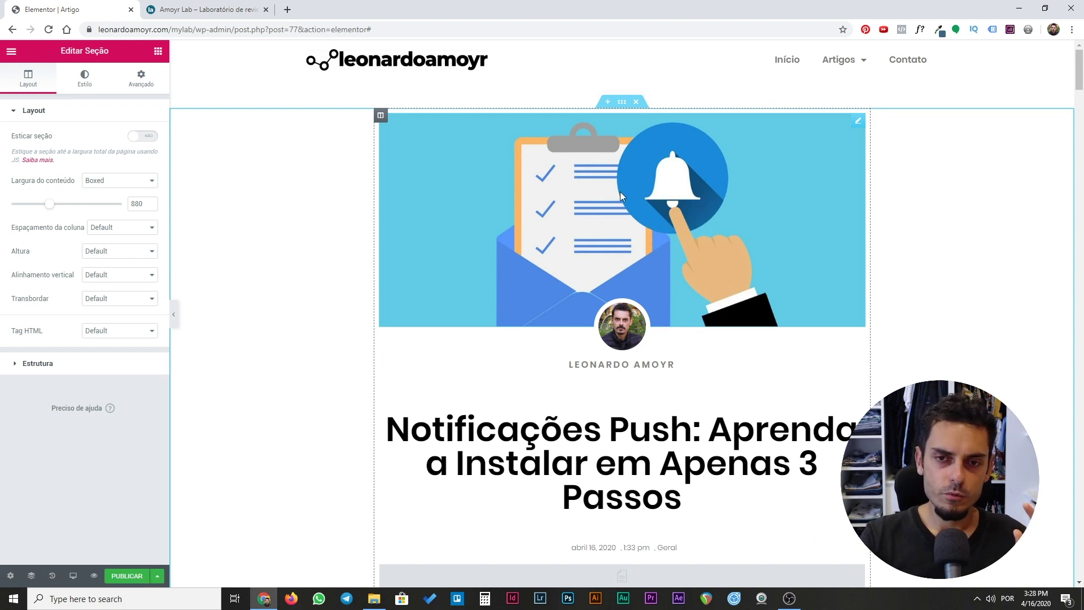
pyautogui.click(242, 7)
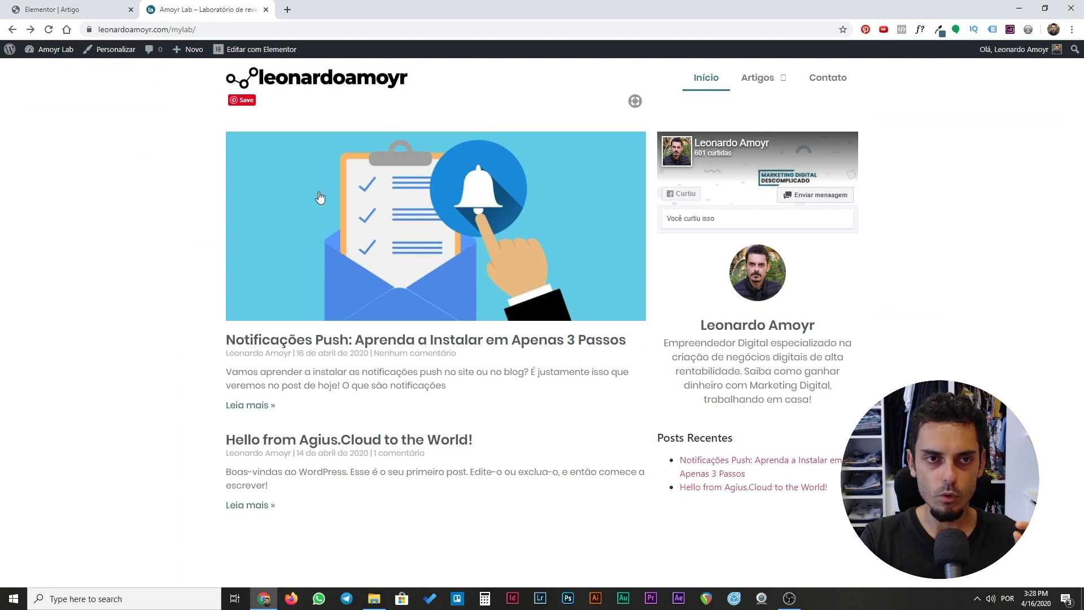
pyautogui.hotkey('ctrl', 'shift', 'Tab')
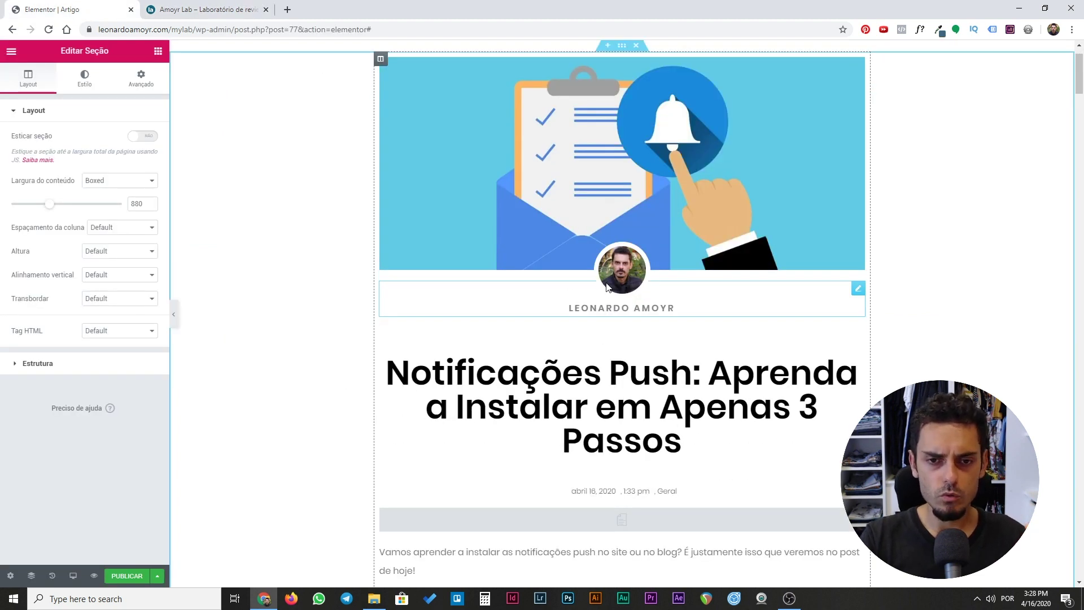
# Inspect the Date and Time items of the Post Info widget below the article title.
pyautogui.scroll(-1, 564, 310)
pyautogui.scroll(-1, 732, 366)
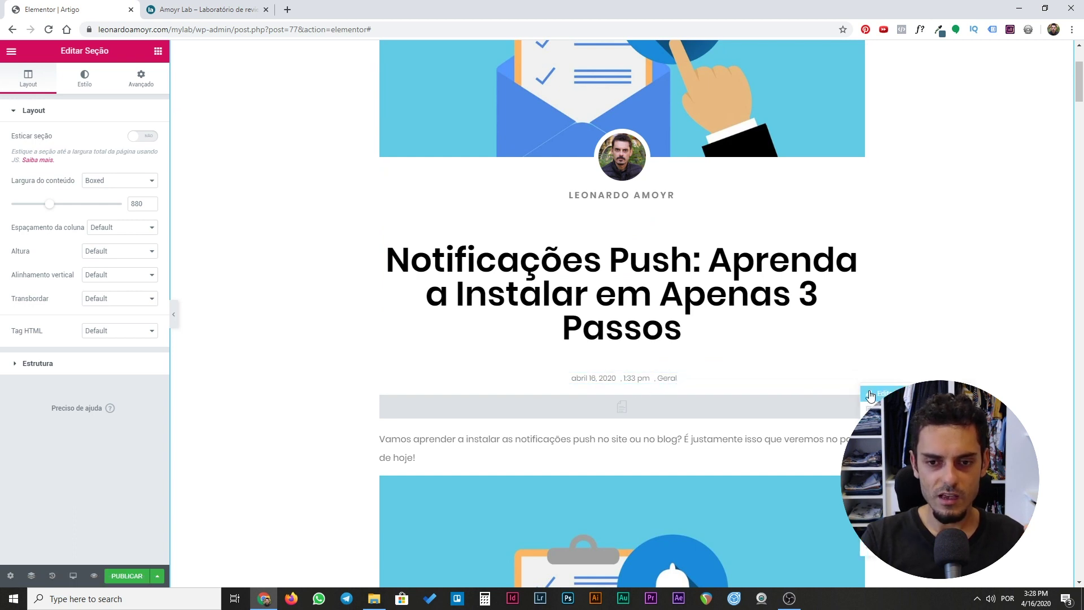
pyautogui.click(641, 376)
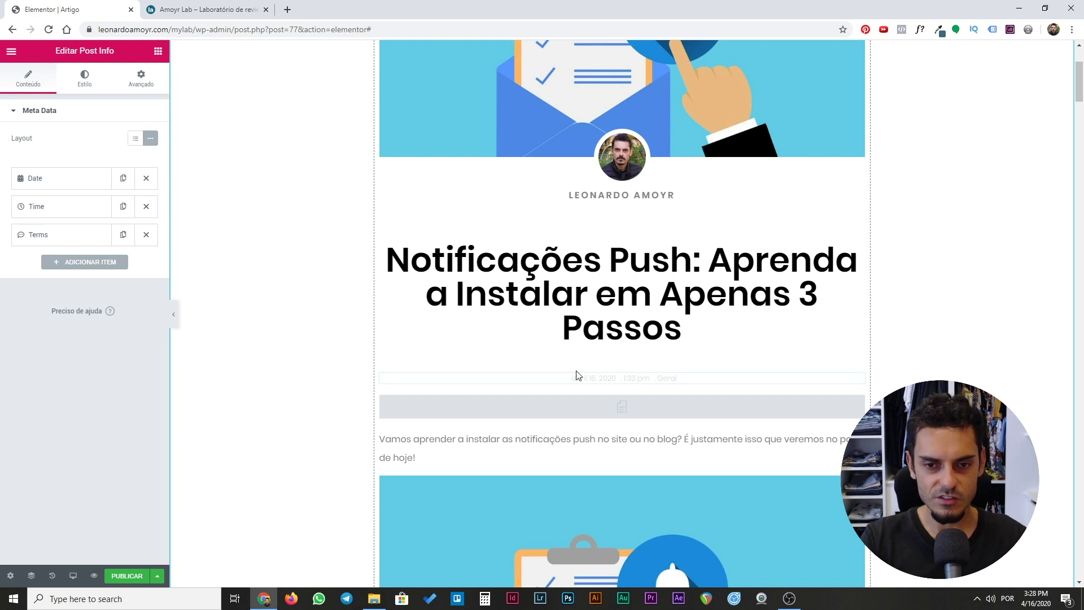
pyautogui.click(83, 180)
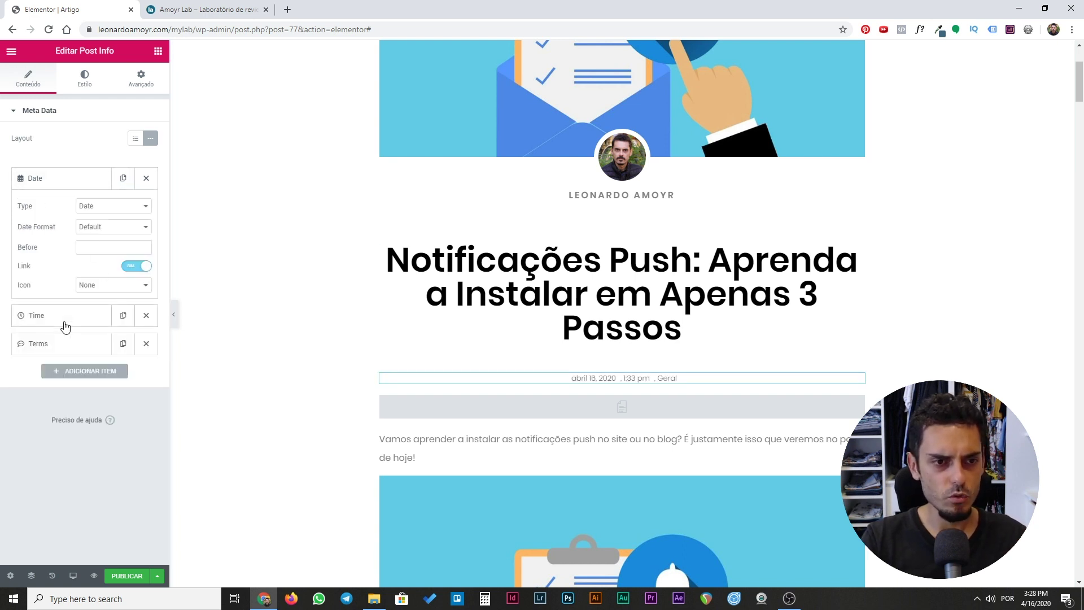
pyautogui.click(40, 181)
pyautogui.click(41, 209)
pyautogui.click(41, 209)
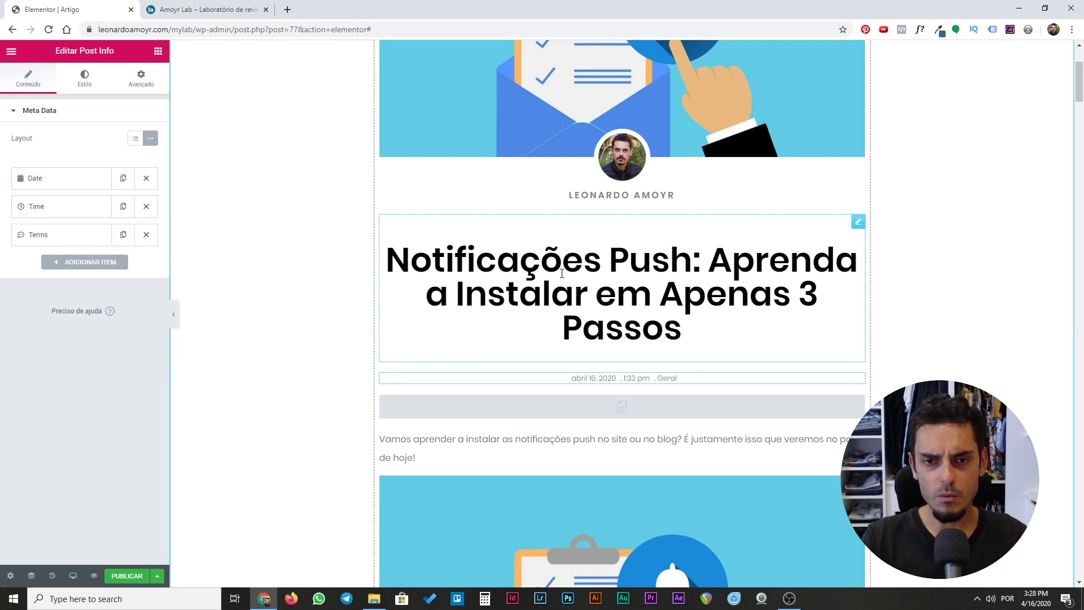
# Change the share heading at the end of the article template to "COMPARTILHE ESSE ARTIGO".
pyautogui.scroll(-5, 562, 273)
pyautogui.moveTo(1075, 121); pyautogui.dragTo(1055, 573)
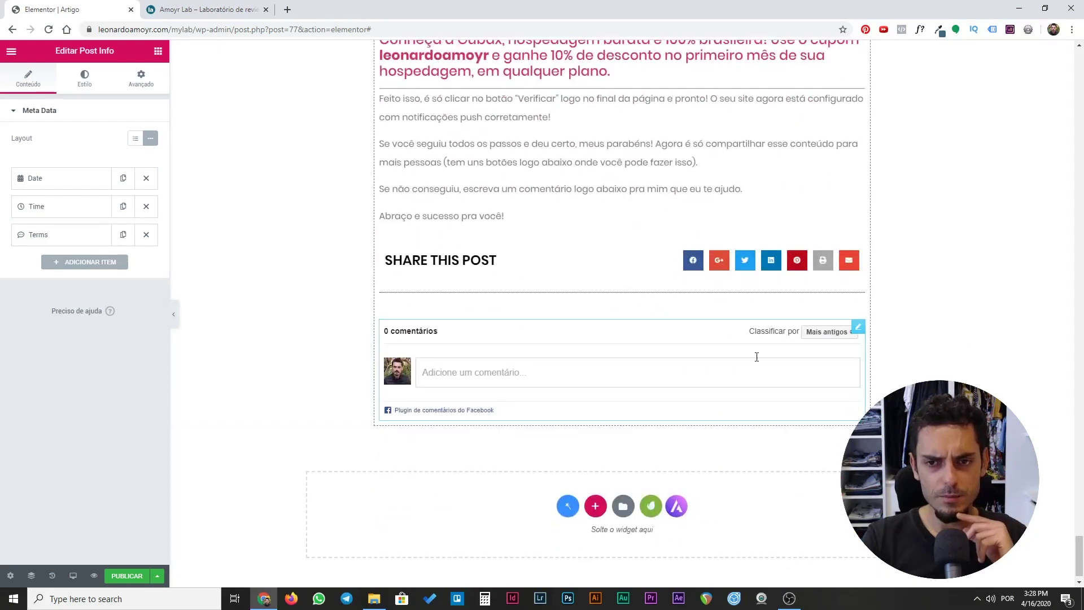
pyautogui.click(470, 261)
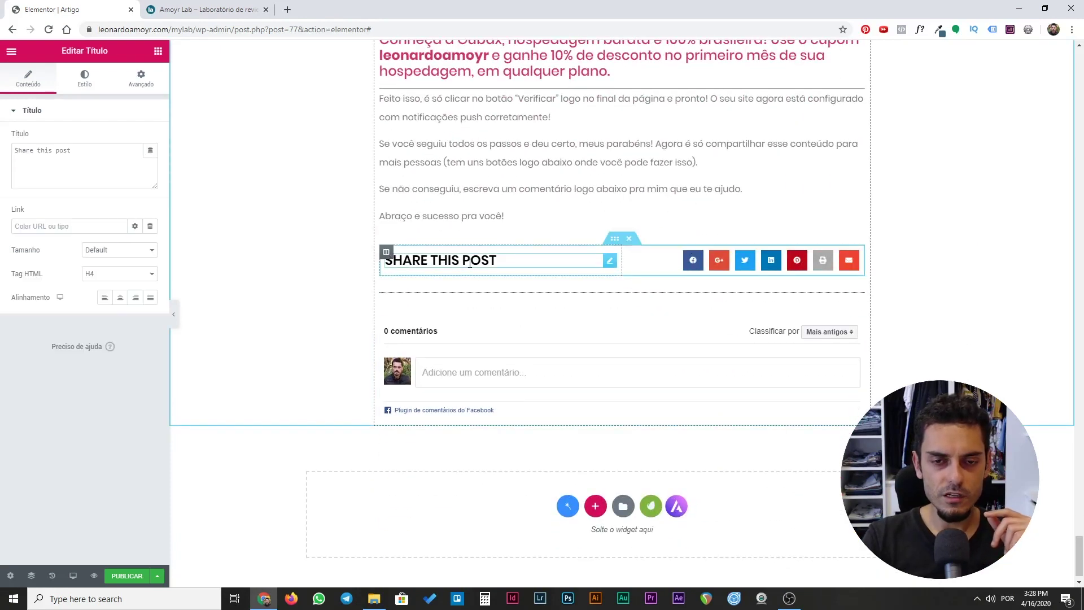
pyautogui.rightClick(609, 265)
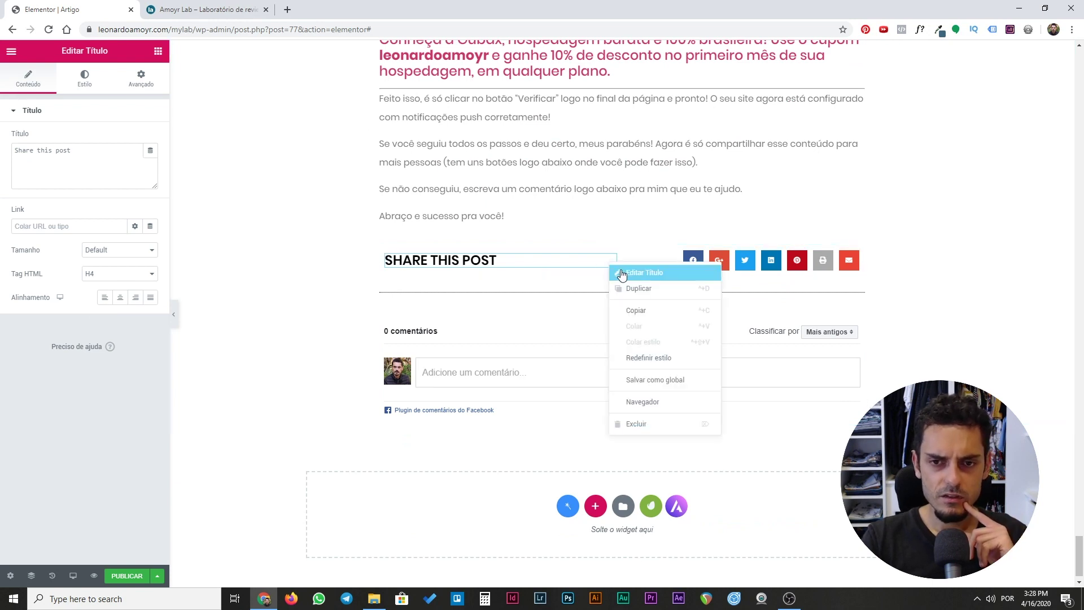
pyautogui.click(622, 274)
pyautogui.moveTo(69, 150); pyautogui.dragTo(6, 153)
pyautogui.write('CO')
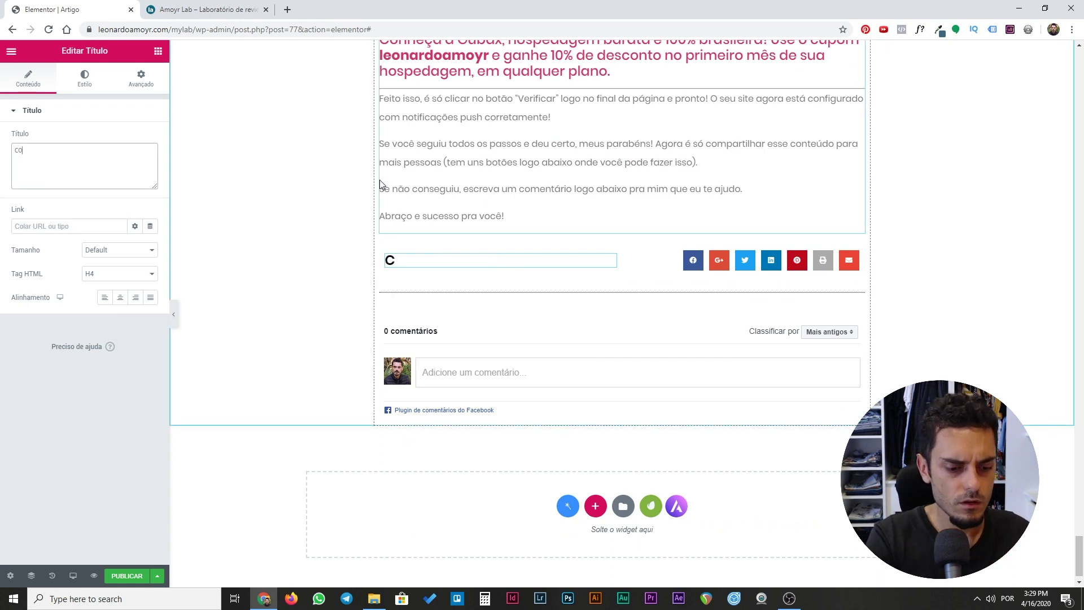
pyautogui.write('MPARTILHE ')
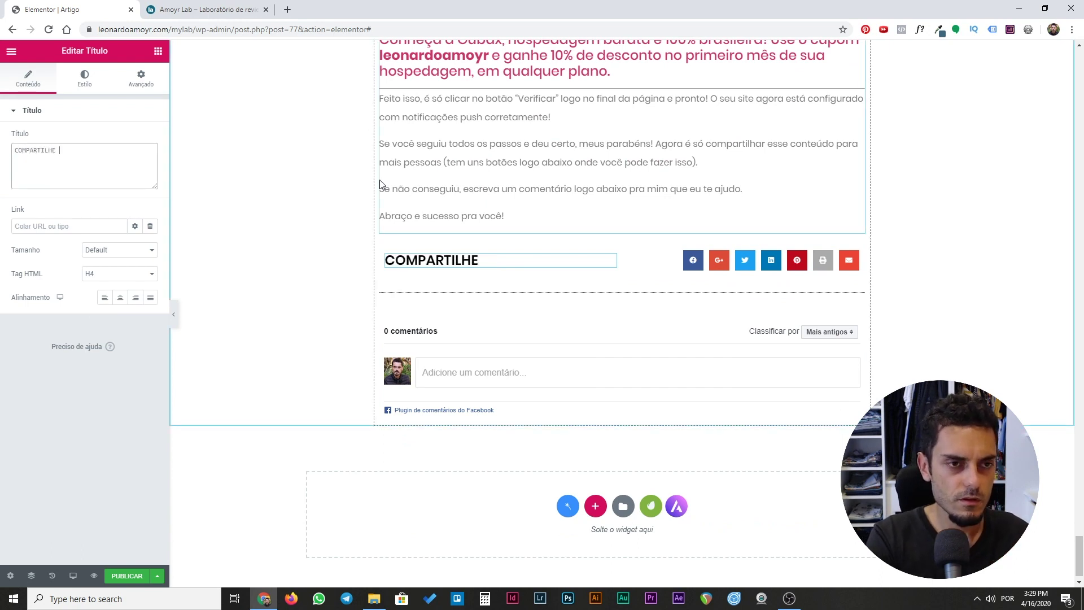
pyautogui.write('ESSE ARTIGO')
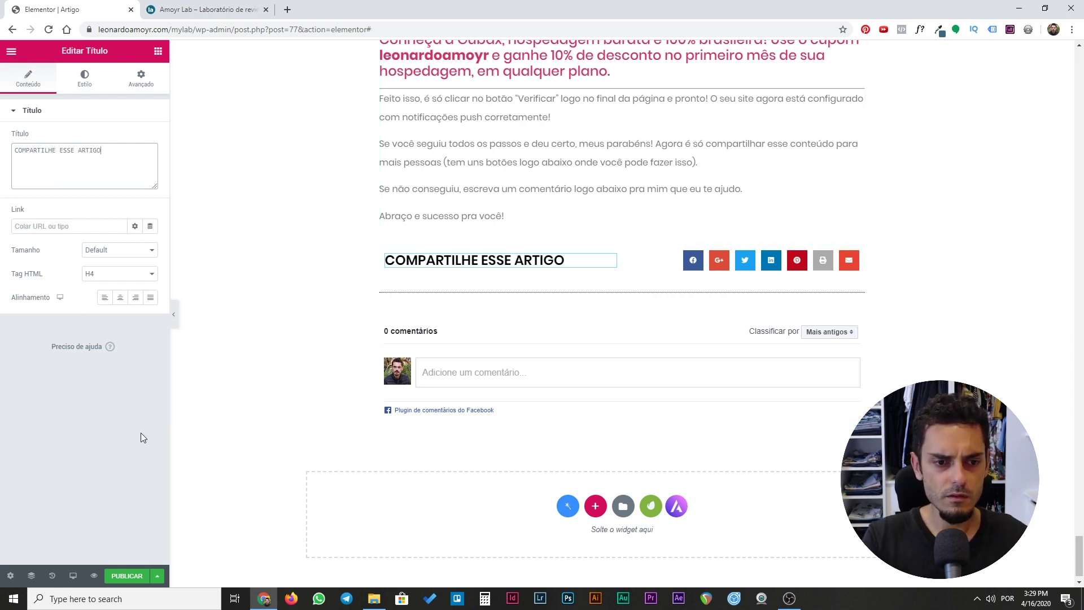
# Publish the template with the display condition Include Posts: All, checking the notifications article on the live site before saving.
pyautogui.click(135, 577)
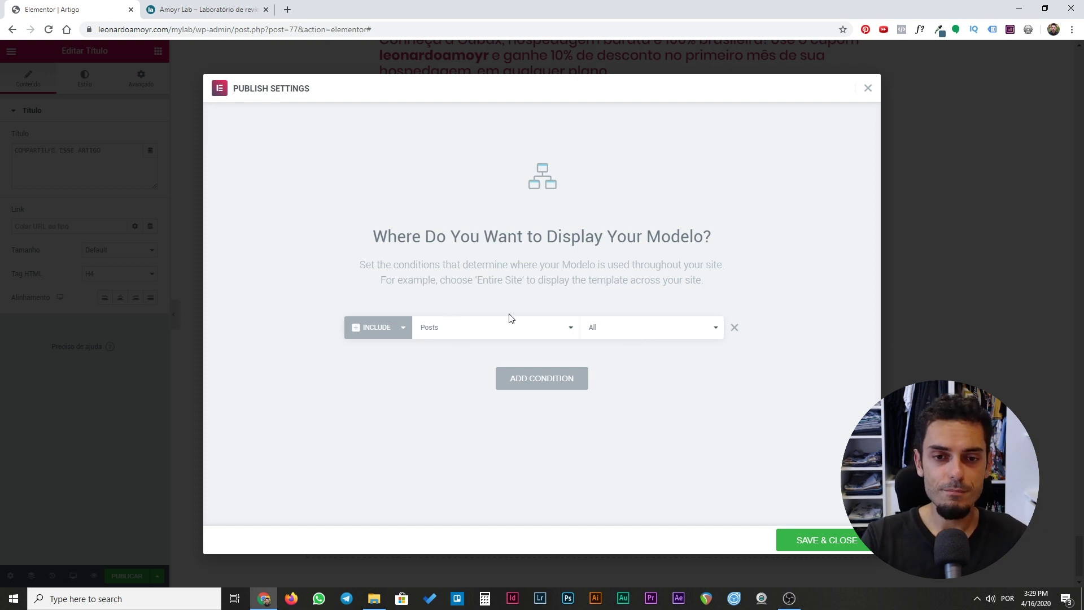
pyautogui.click(189, 7)
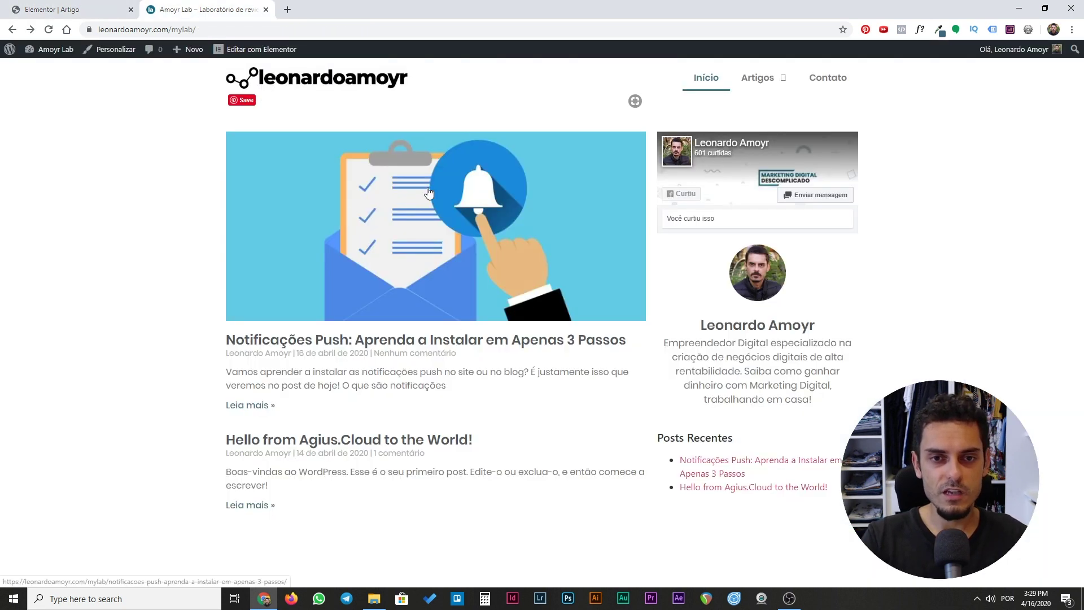
pyautogui.click(475, 338)
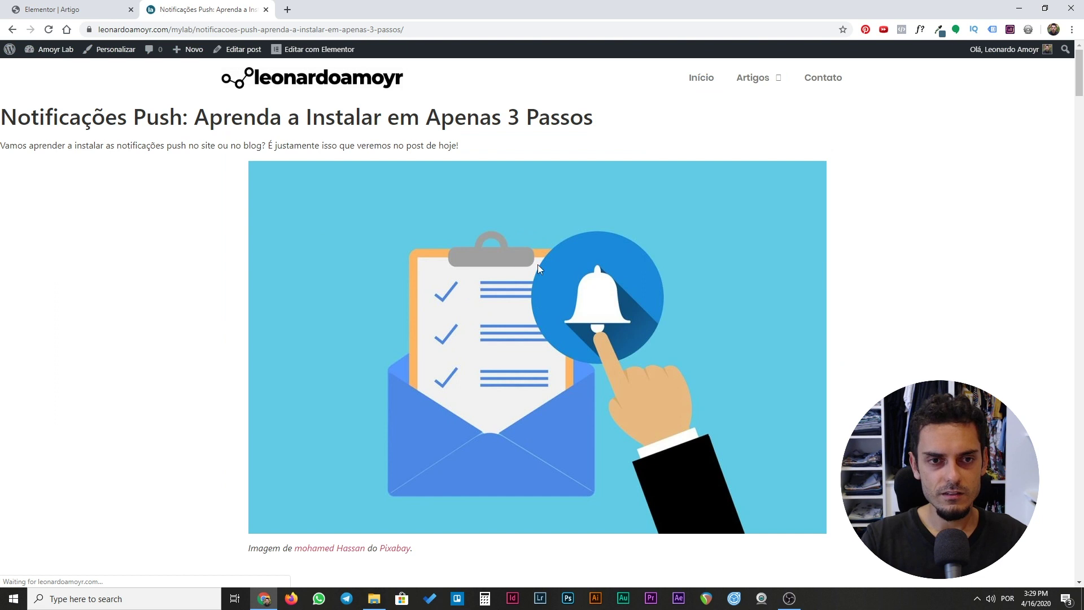
pyautogui.scroll(-10, 537, 264)
pyautogui.scroll(10, 315, 299)
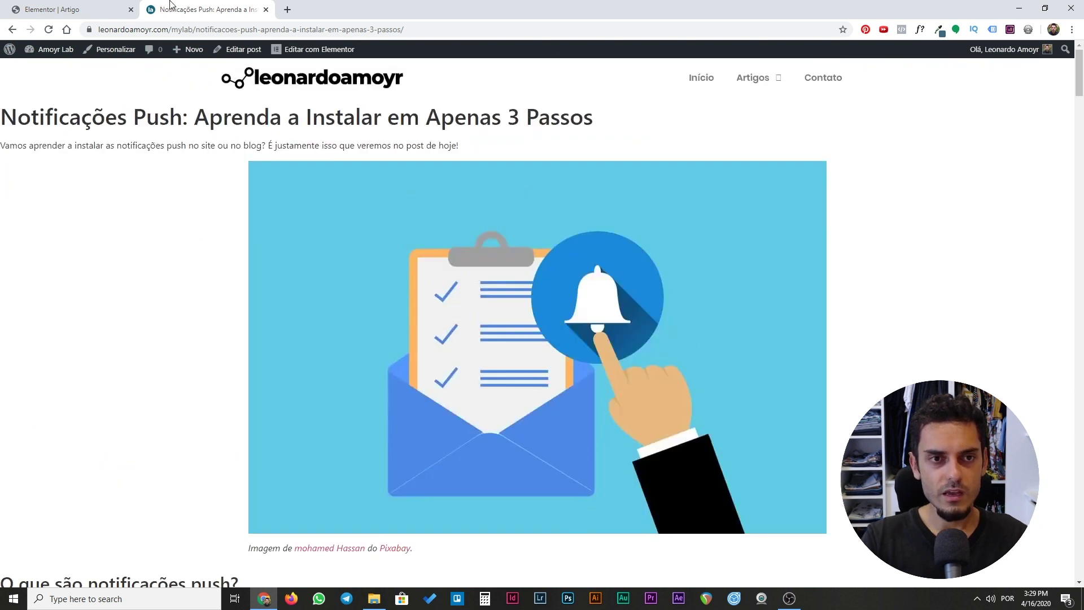
pyautogui.click(103, 13)
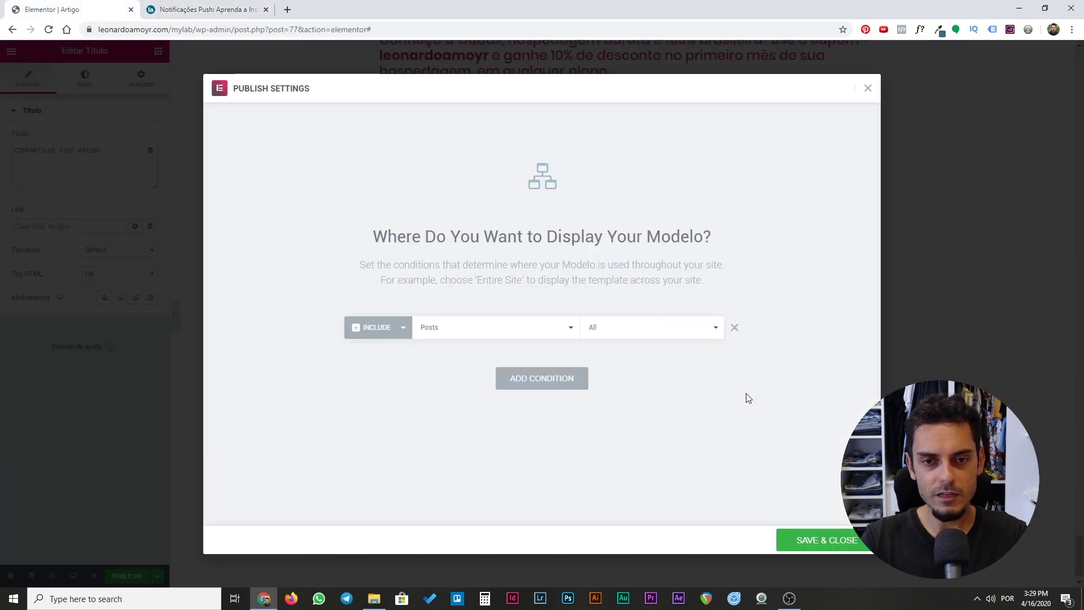
pyautogui.click(822, 538)
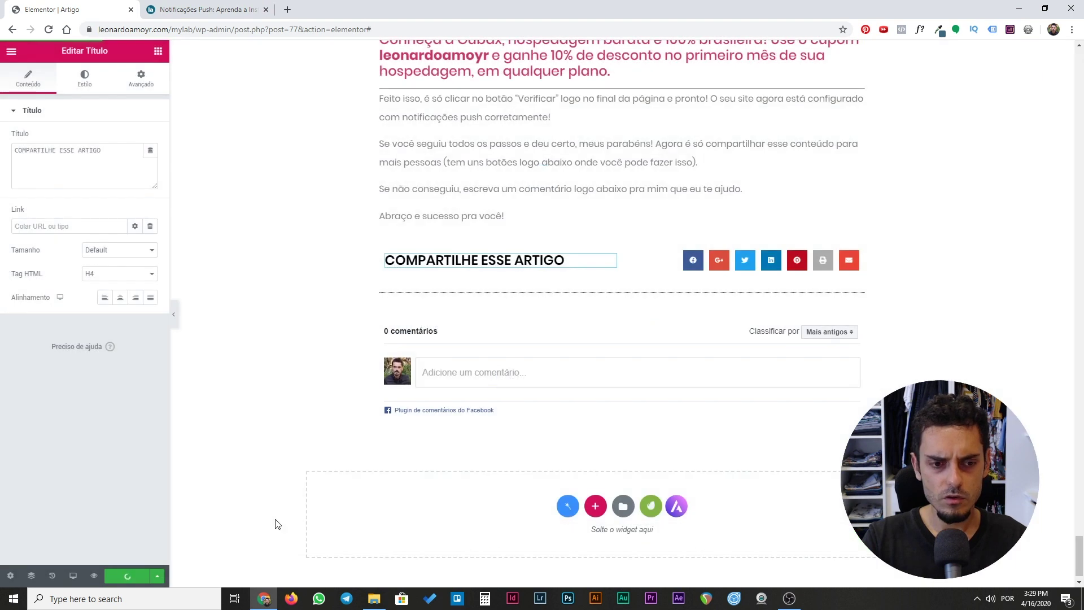
# Reload the live notifications article, review it from header image to comments section, and return to the blog home page.
pyautogui.click(174, 12)
pyautogui.press('F5')
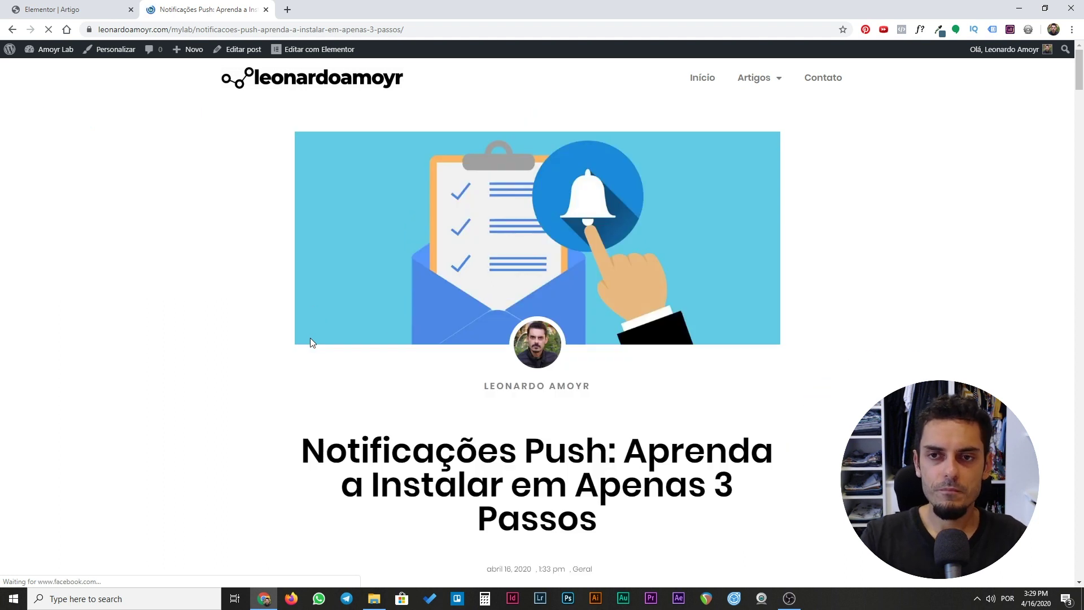
pyautogui.scroll(-4, 561, 238)
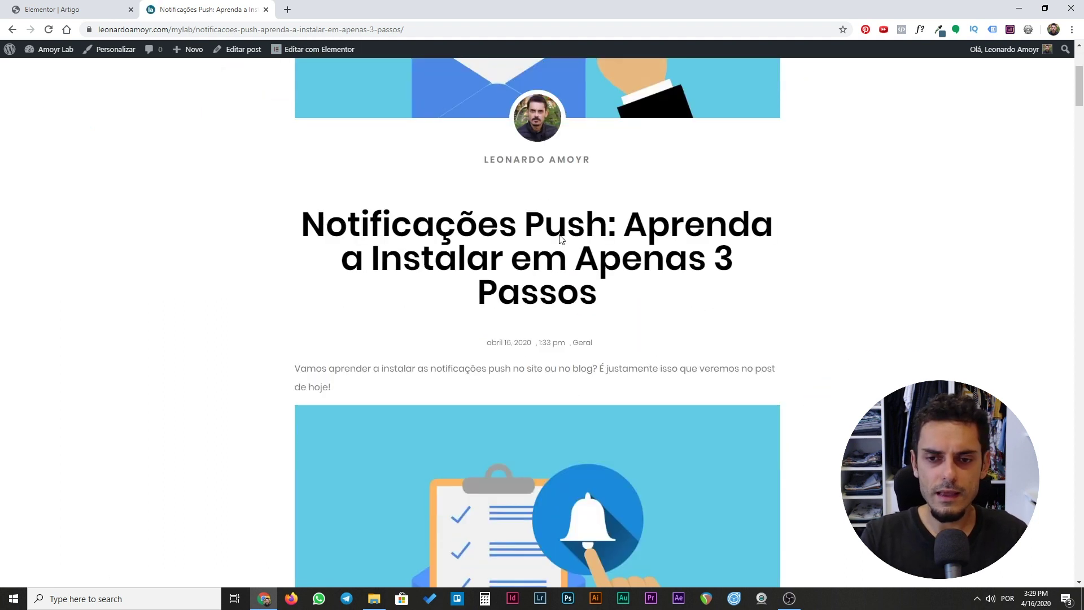
pyautogui.moveTo(1078, 89); pyautogui.dragTo(1079, 559)
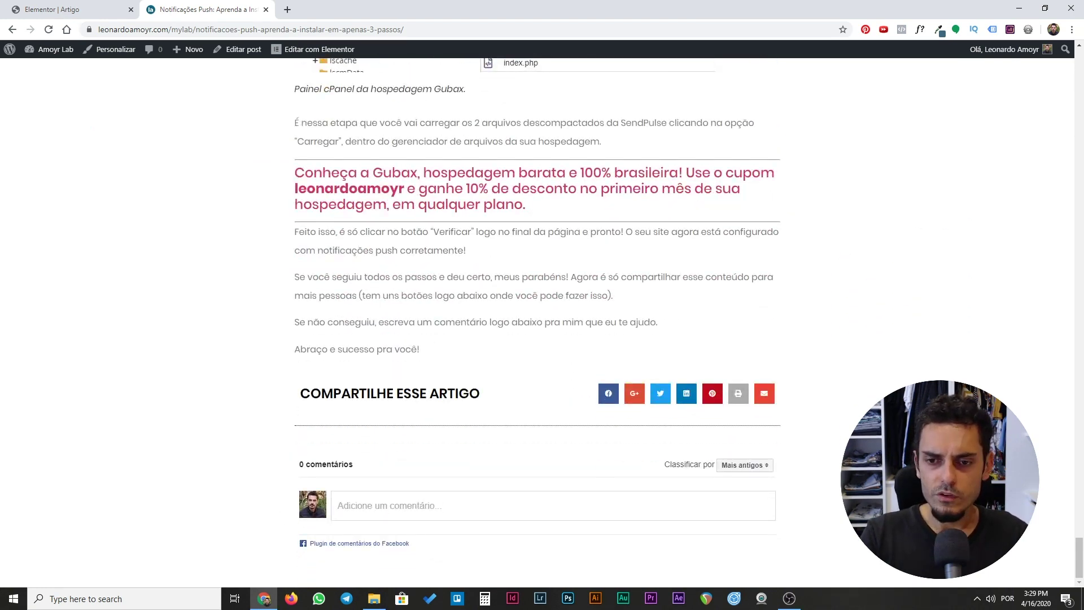
pyautogui.scroll(20, 838, 352)
pyautogui.scroll(5, 838, 352)
pyautogui.moveTo(1079, 225); pyautogui.dragTo(1075, 73)
pyautogui.click(371, 80)
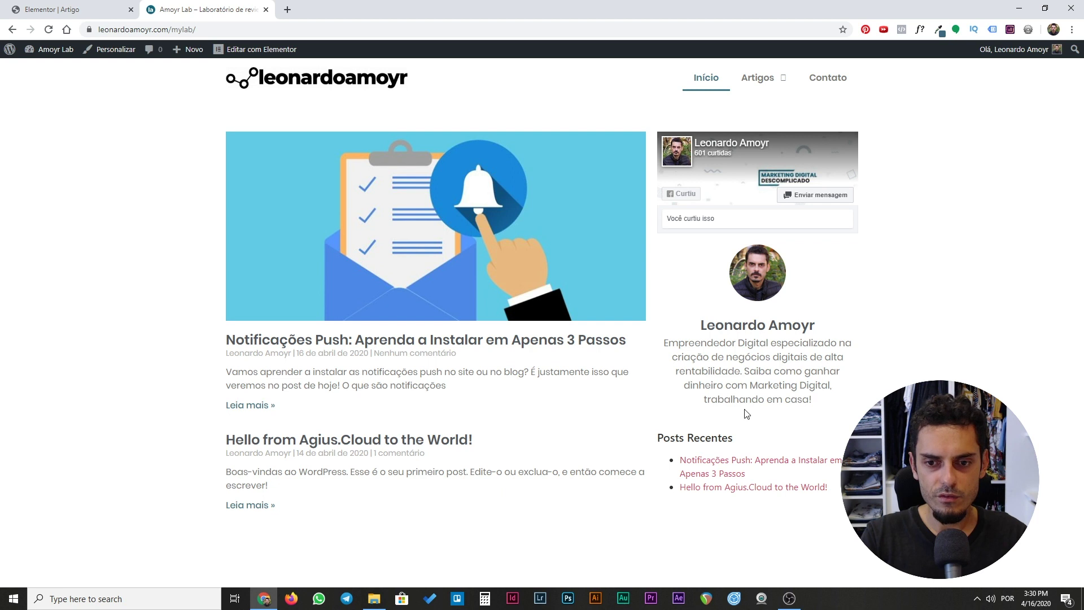
# Reopen the notifications article from the blog home and compare it with the beginning of the article template in the editor.
pyautogui.click(339, 213)
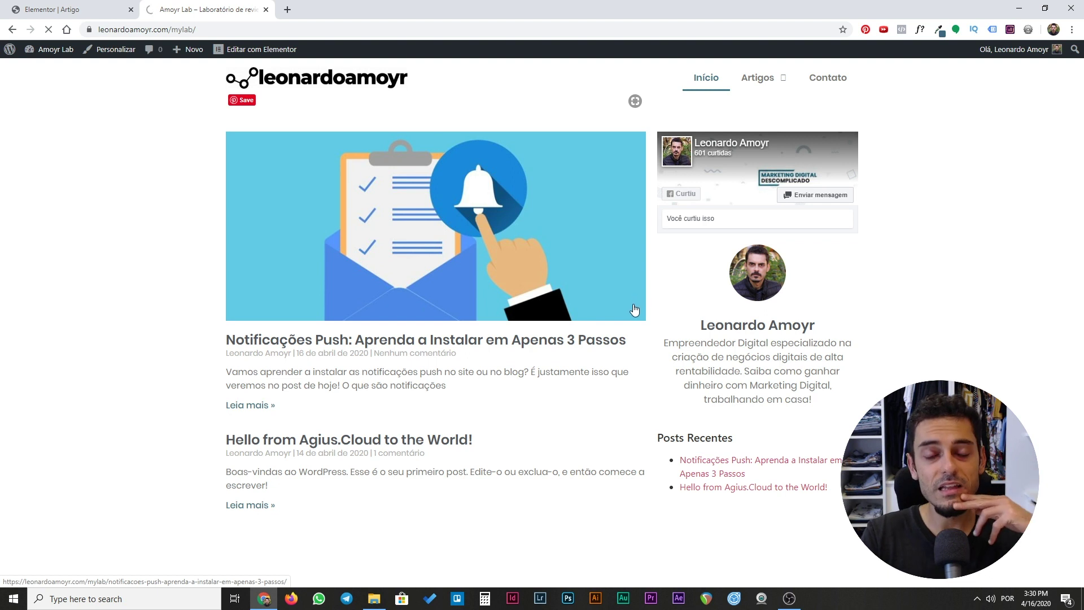
pyautogui.click(307, 208)
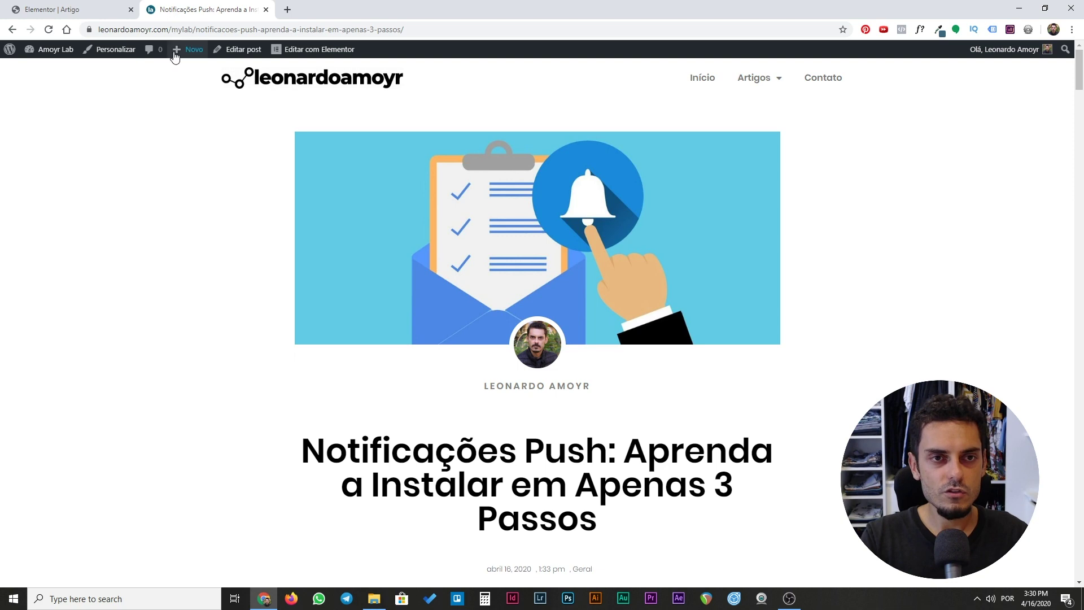
pyautogui.click(78, 4)
pyautogui.scroll(10, 790, 283)
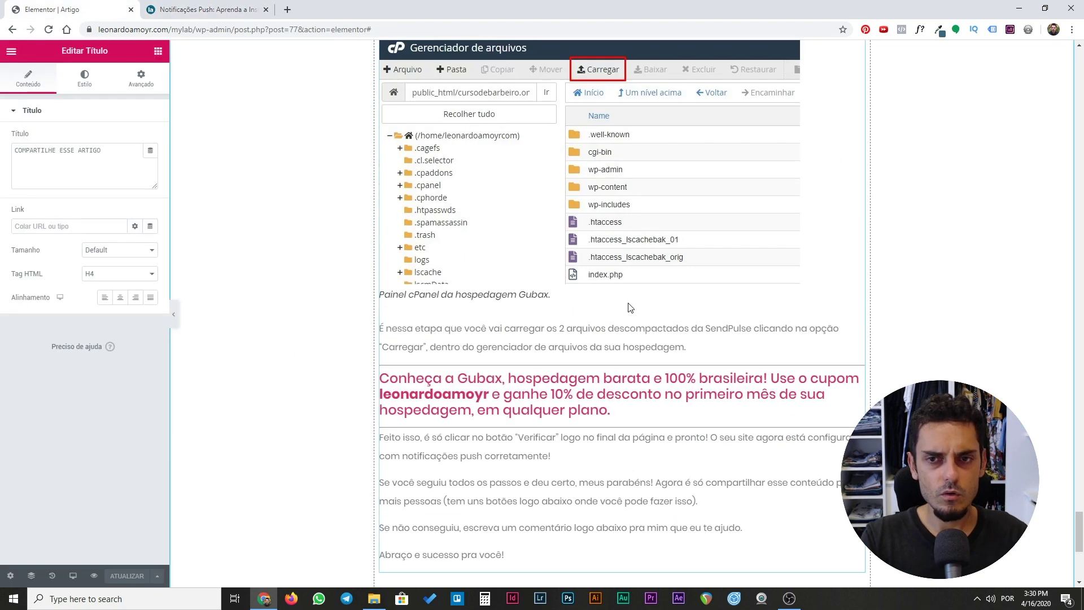
pyautogui.scroll(20, 1079, 523)
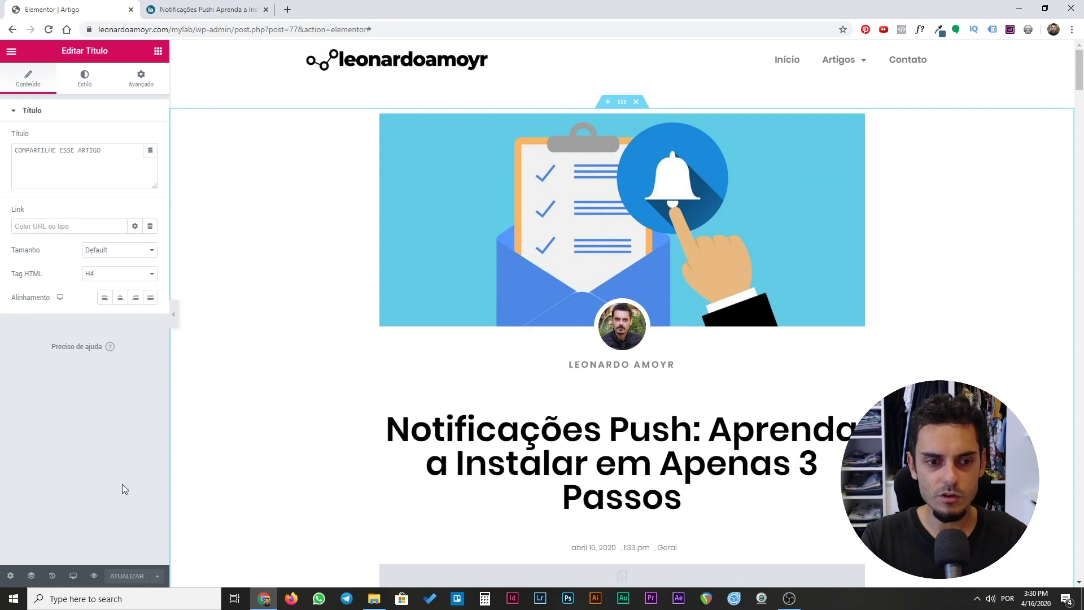
# Return to the live blog home page and try to open its Blog archive template for editing.
pyautogui.click(207, 13)
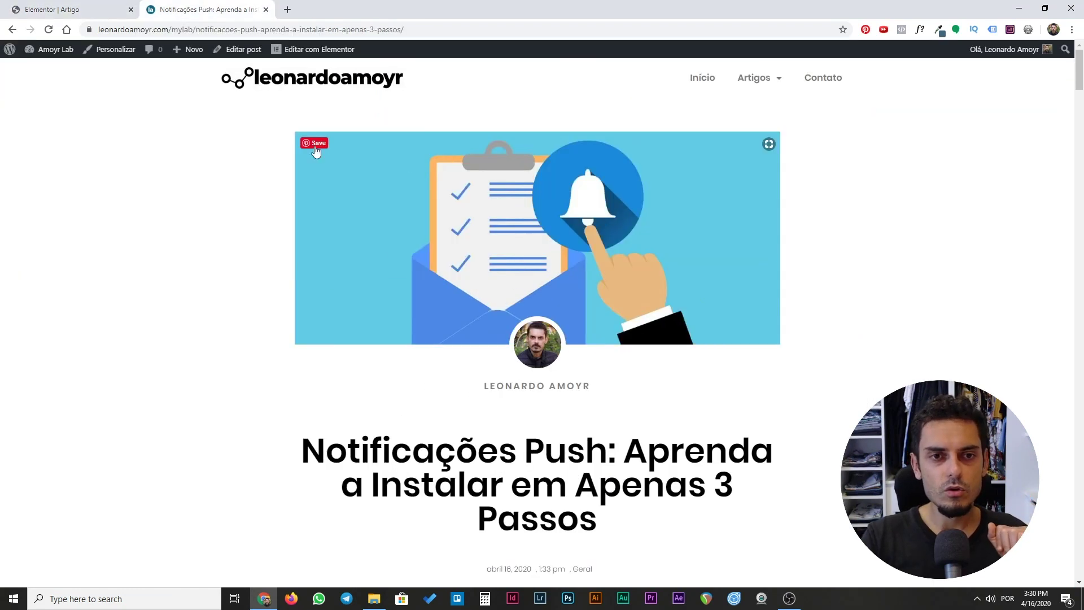
pyautogui.click(317, 85)
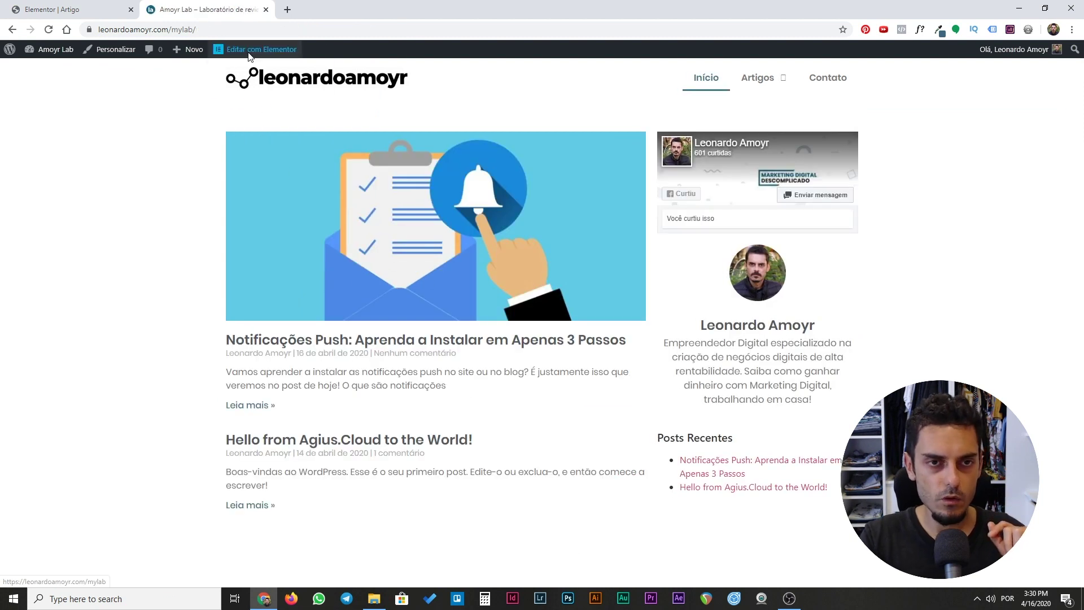
pyautogui.moveTo(250, 52)
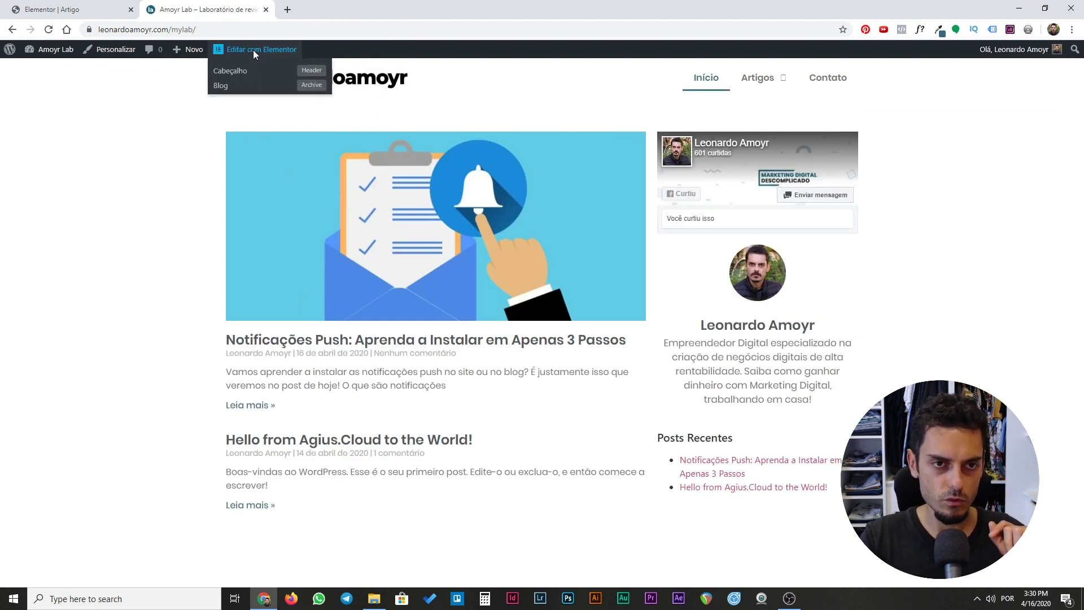
pyautogui.click(220, 88)
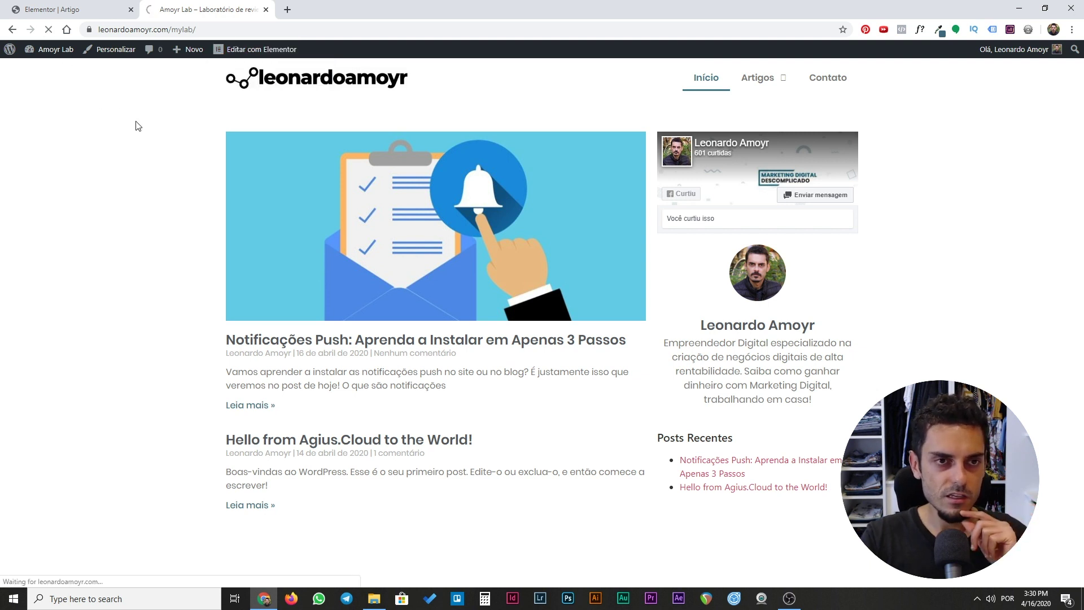
pyautogui.moveTo(243, 51)
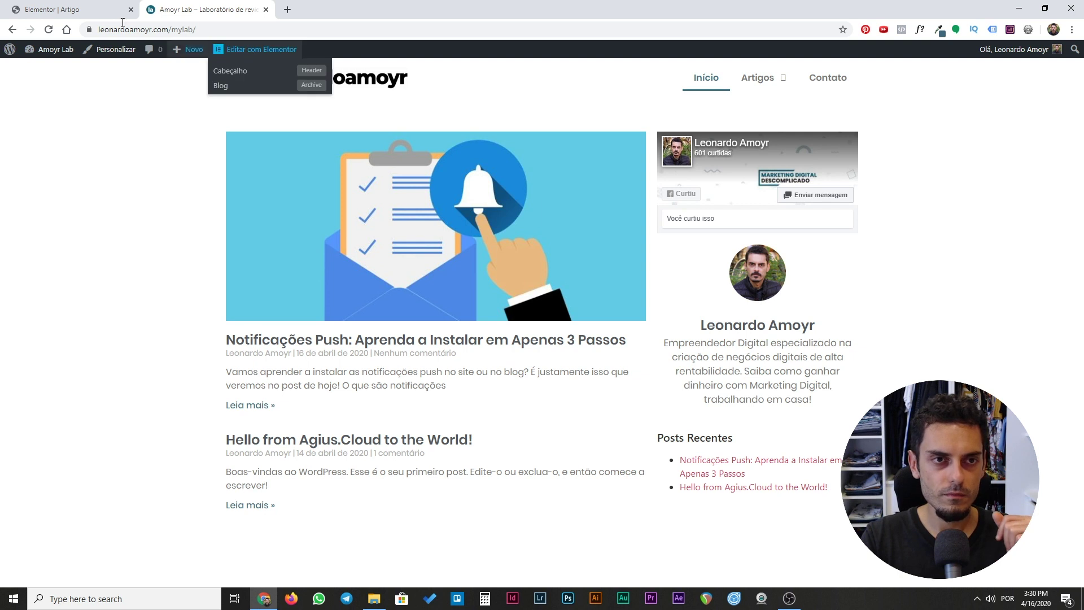
# Exit the Artigo template editor to the WordPress dashboard and open the Theme Builder template list.
pyautogui.click(52, 9)
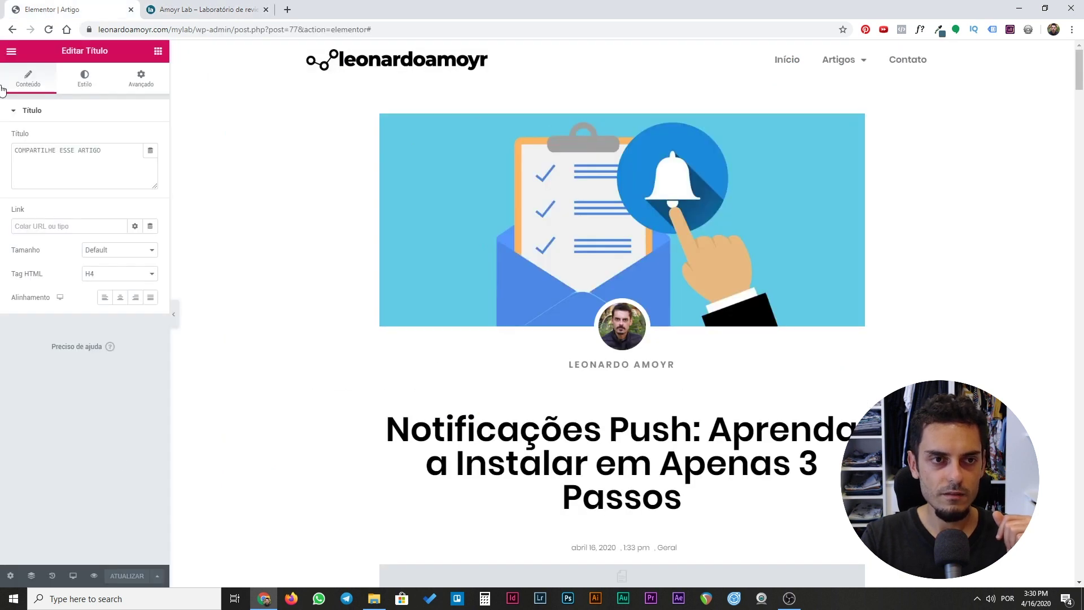
pyautogui.click(11, 51)
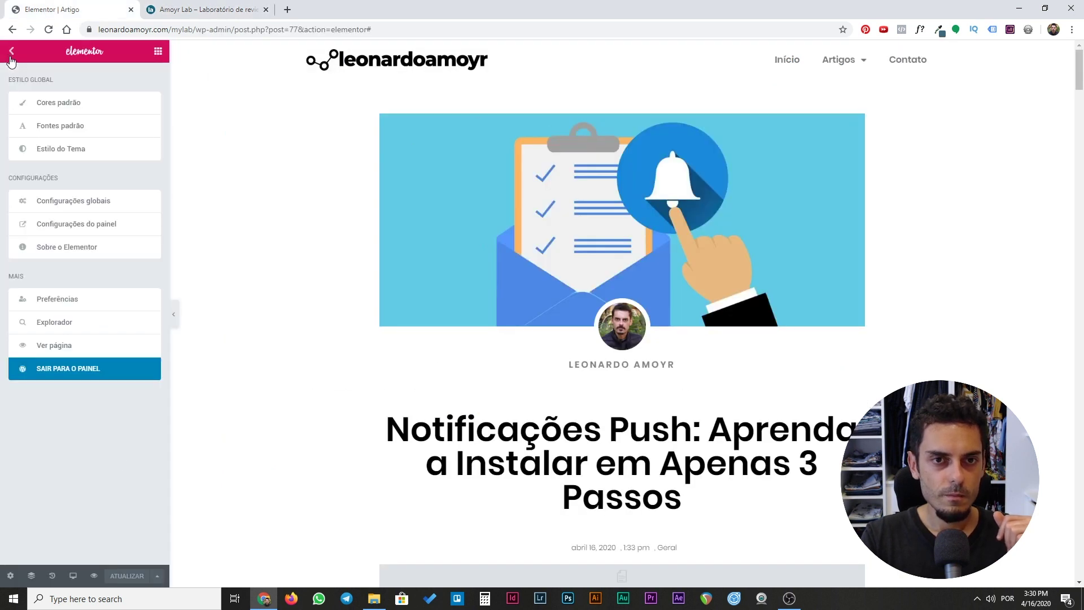
pyautogui.click(67, 368)
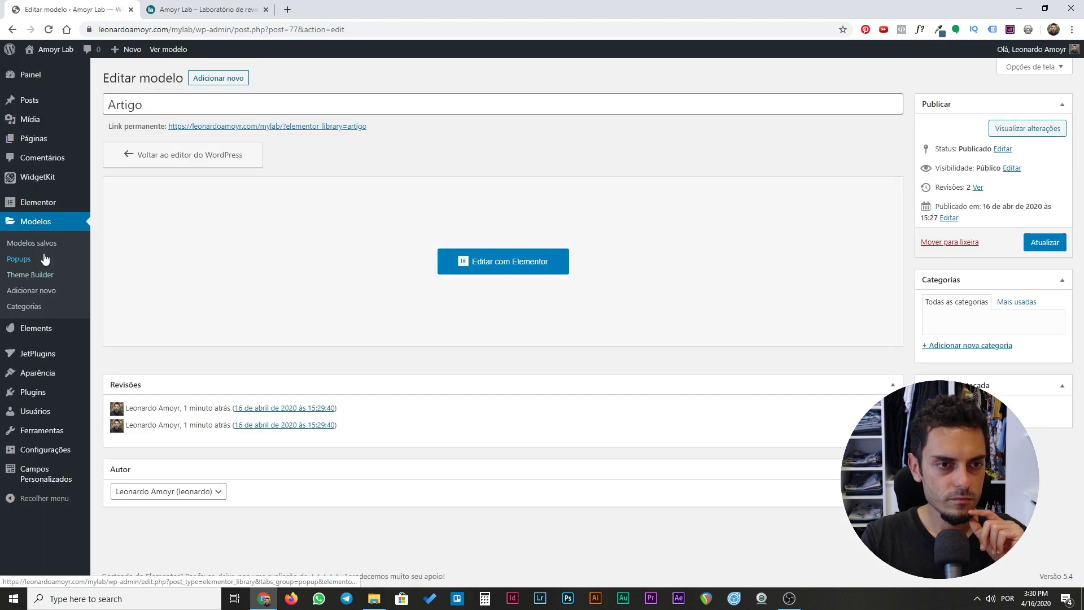
pyautogui.click(36, 274)
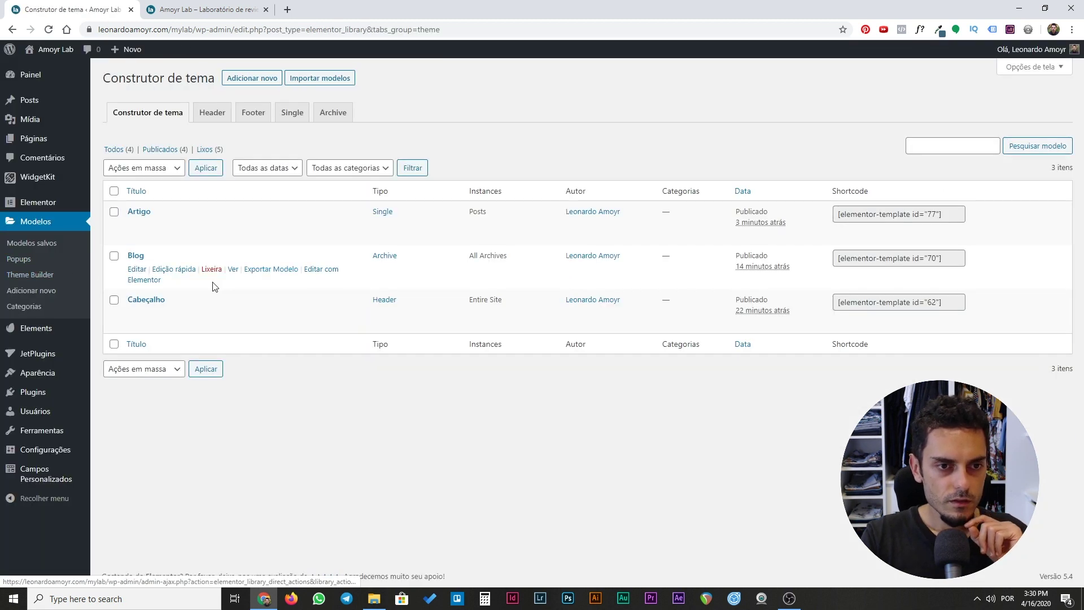
# Close the old live site tab, open the site in a fresh tab, and open its Blog archive template in Elementor.
pyautogui.click(267, 10)
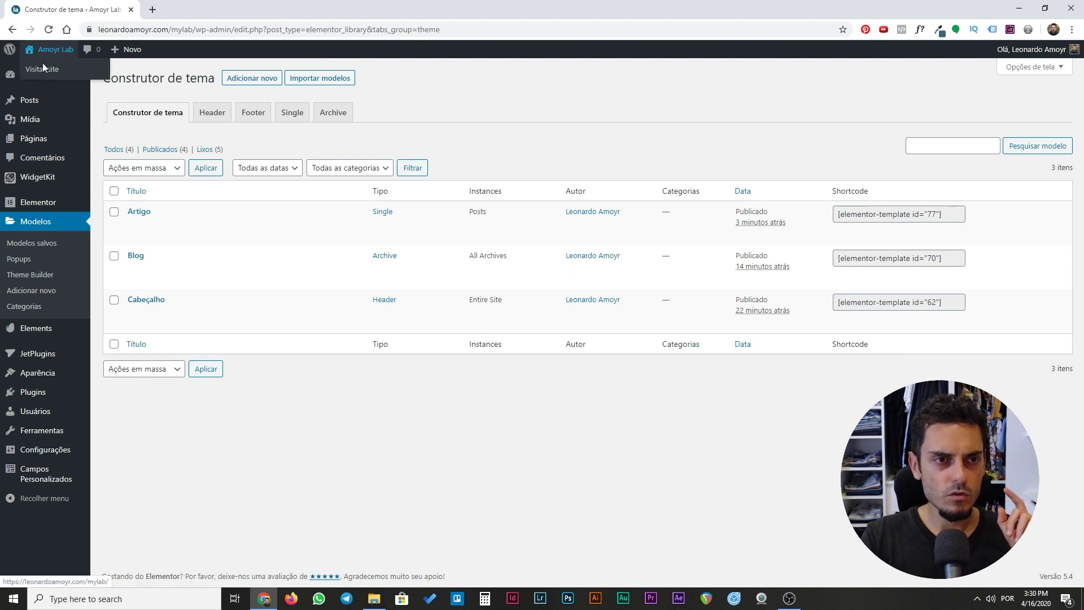
pyautogui.click(42, 70)
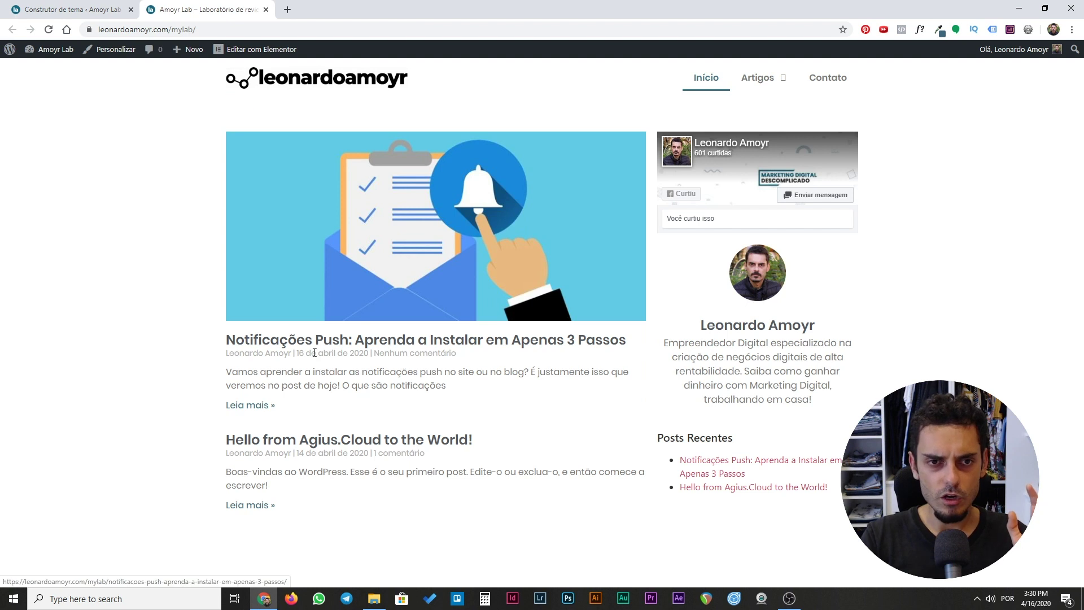
pyautogui.moveTo(250, 49)
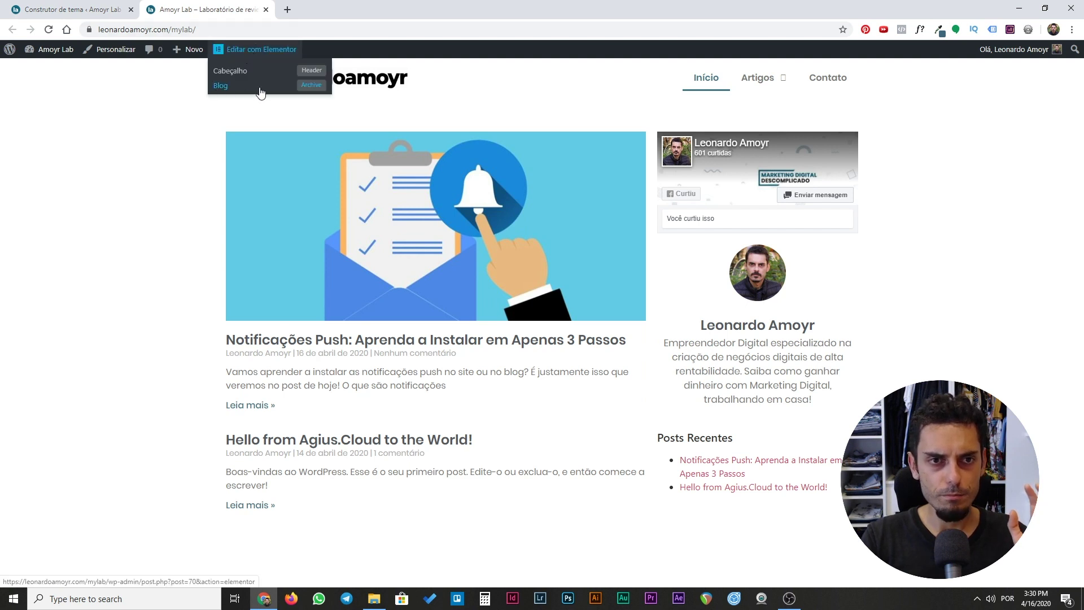
pyautogui.click(315, 89)
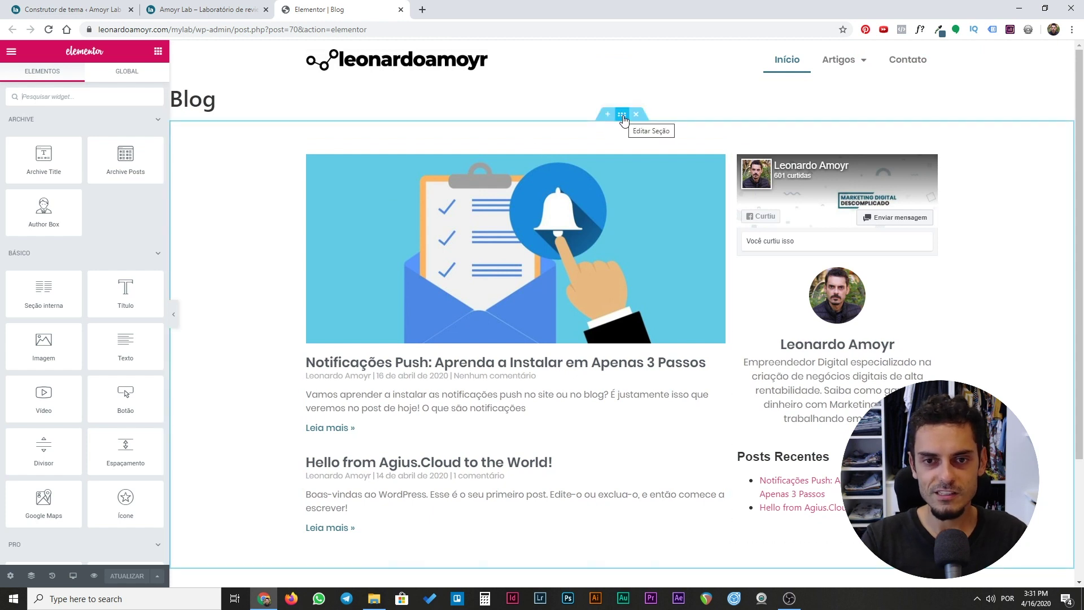
# Set the HTML tag of the Blog archive's posts-and-sidebar section to main and update the template.
pyautogui.scroll(-2, 658, 216)
pyautogui.scroll(2, 657, 217)
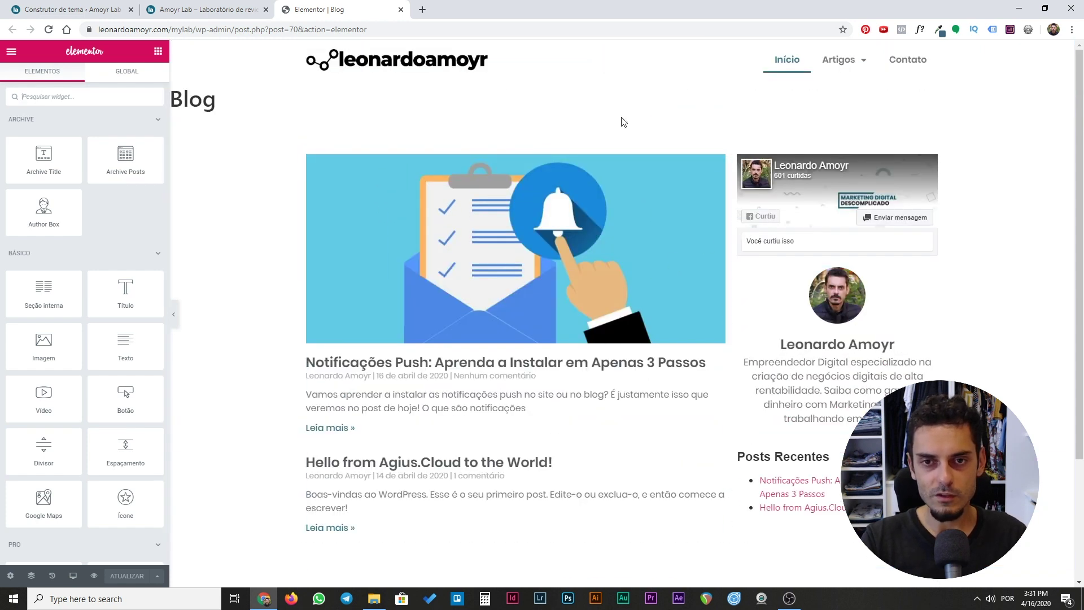
pyautogui.rightClick(621, 114)
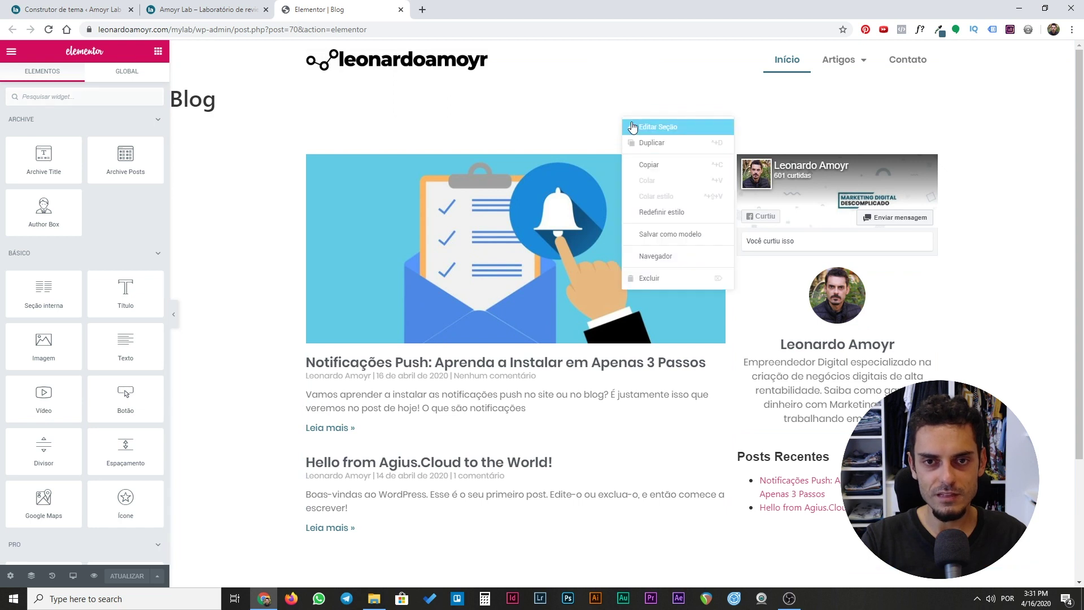
pyautogui.click(649, 126)
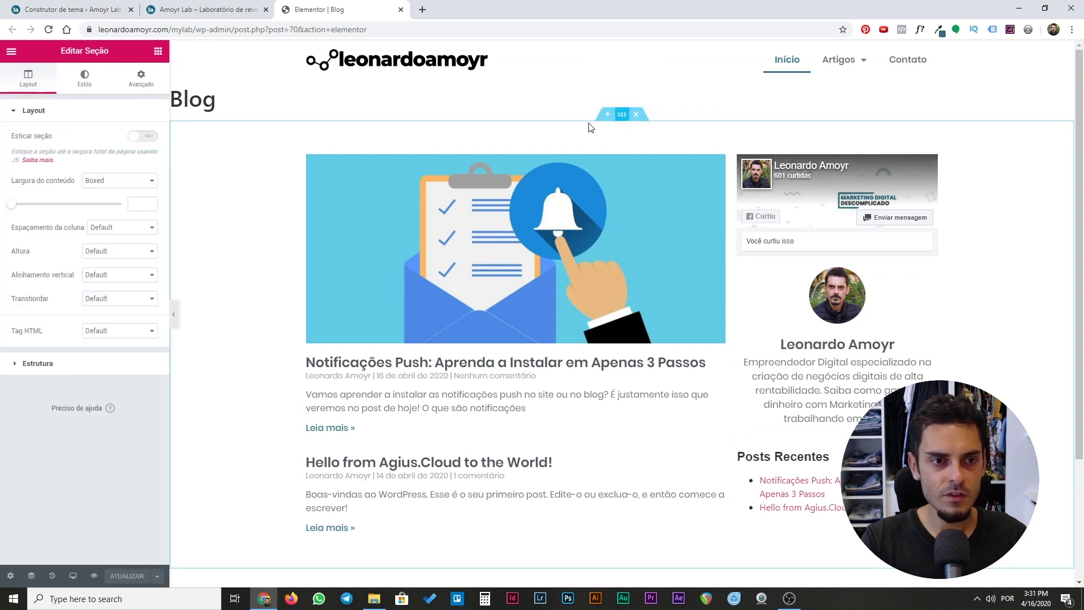
pyautogui.click(117, 333)
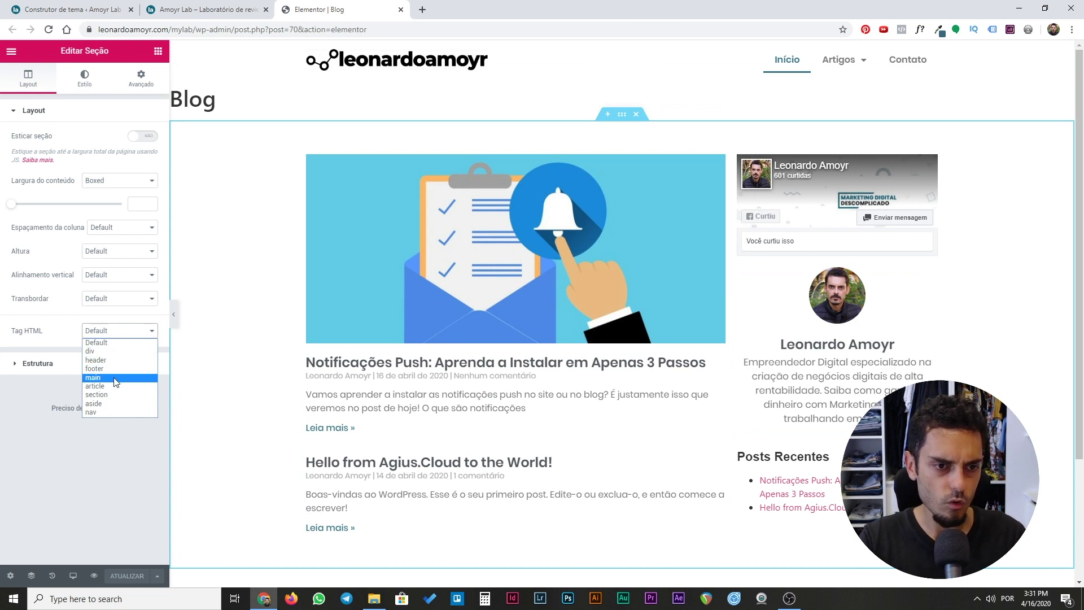
pyautogui.click(98, 378)
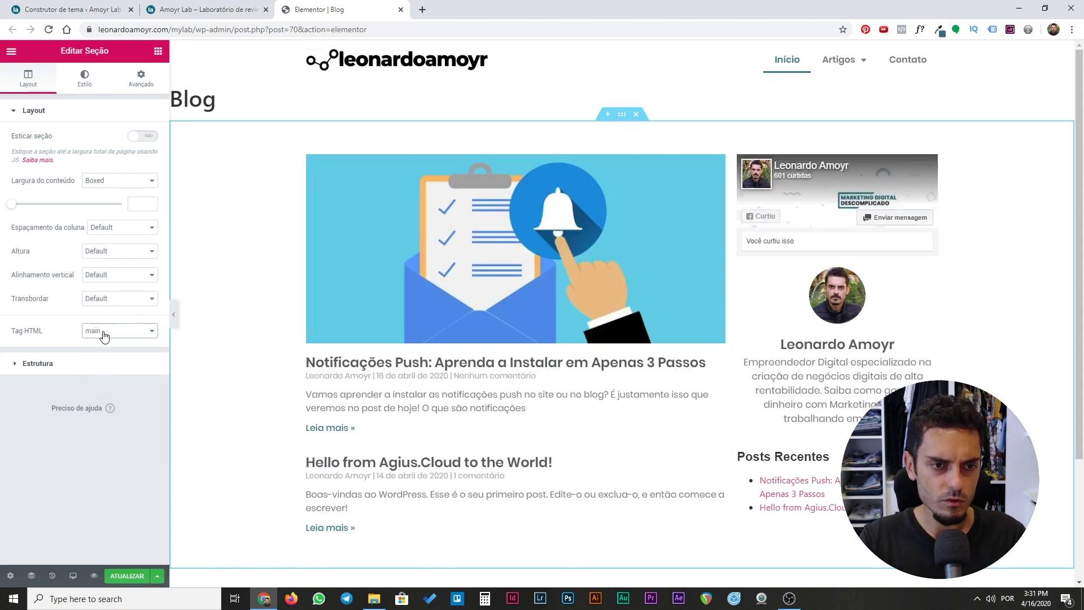
pyautogui.click(129, 577)
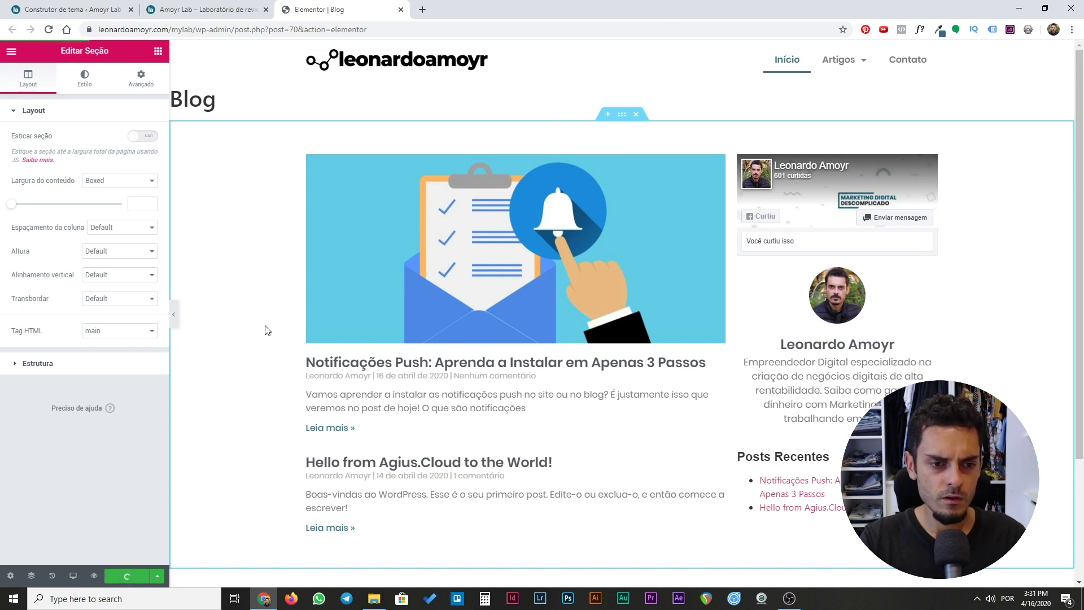
# Close the Blog template editor, reload the live blog home, check the notifications article, and close the live site.
pyautogui.click(400, 10)
pyautogui.press('F5')
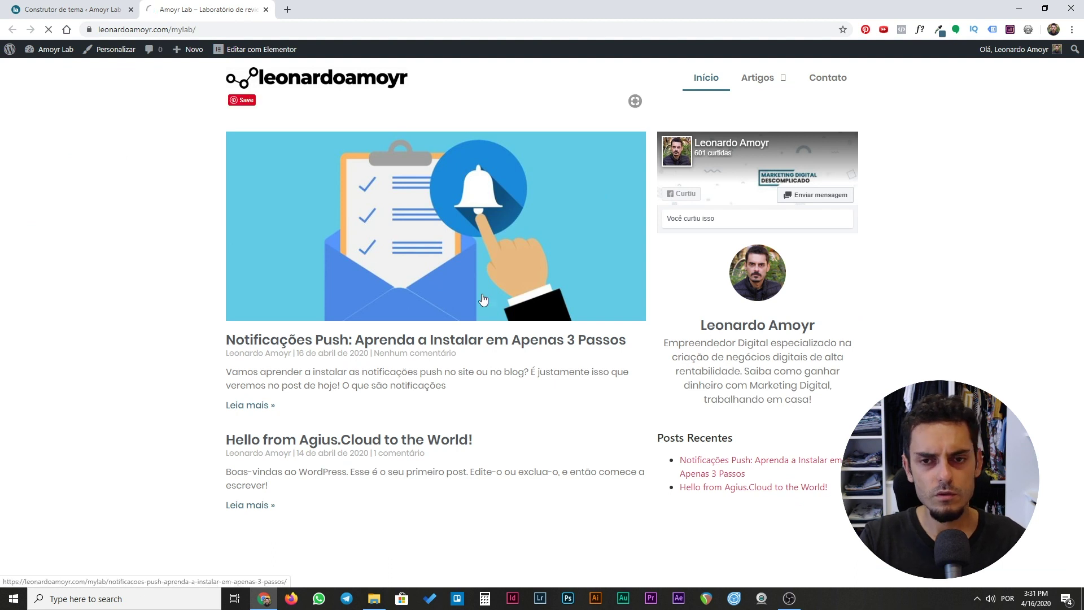
pyautogui.click(329, 181)
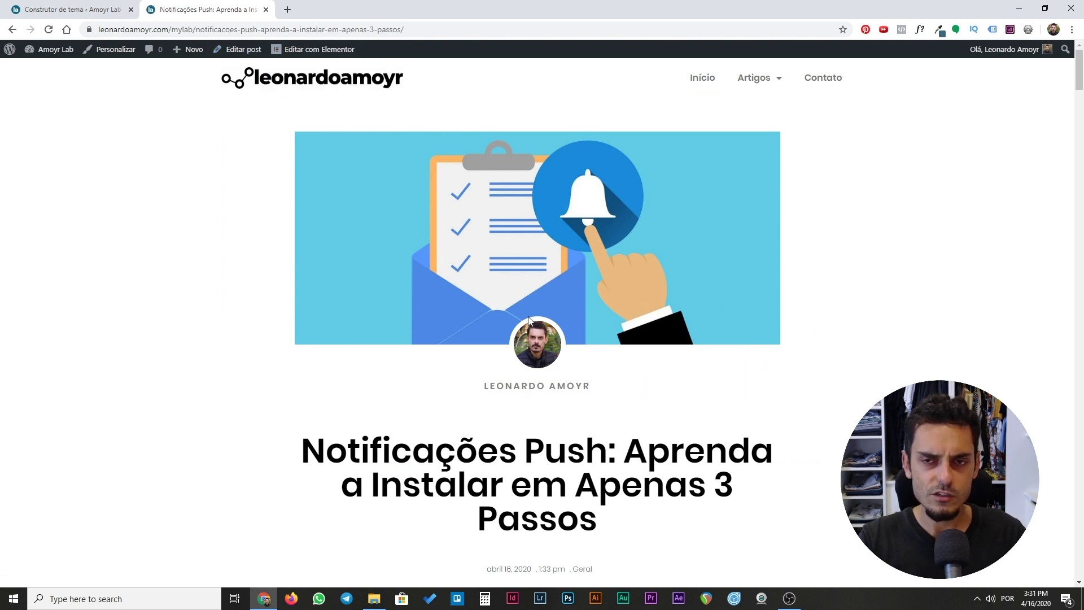
pyautogui.click(87, 6)
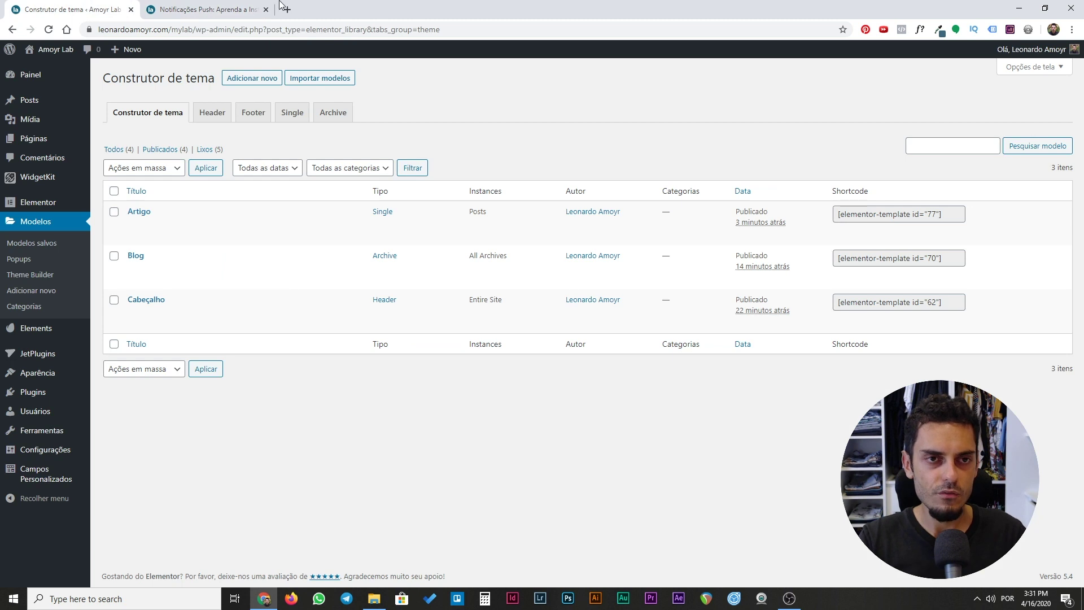
pyautogui.click(253, 6)
pyautogui.click(266, 10)
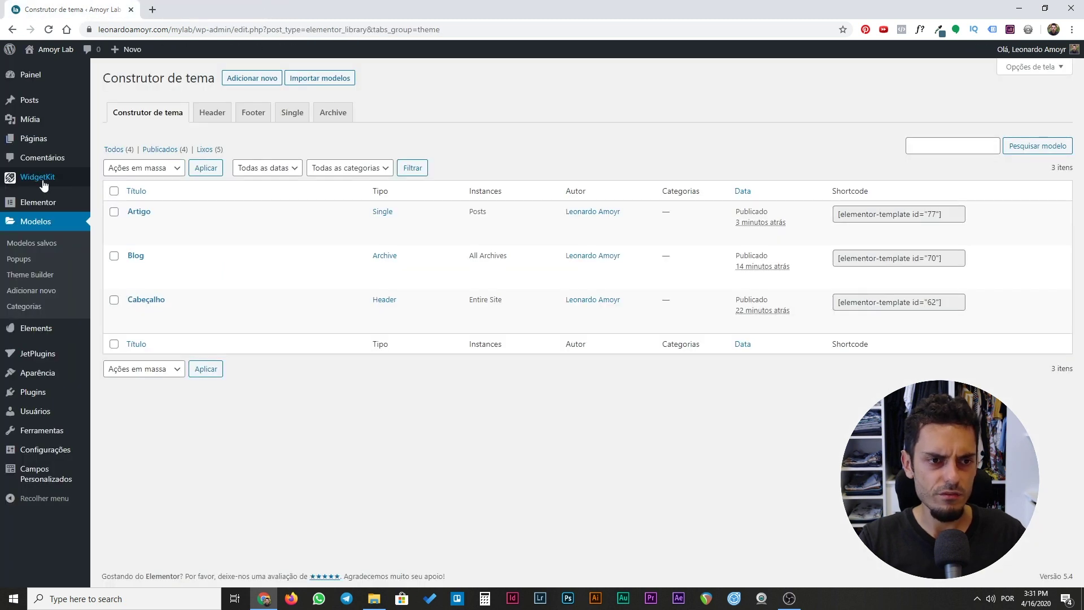
# Open the Artigo template in Elementor, set its first section's HTML tag to article, and update the template.
pyautogui.click(32, 277)
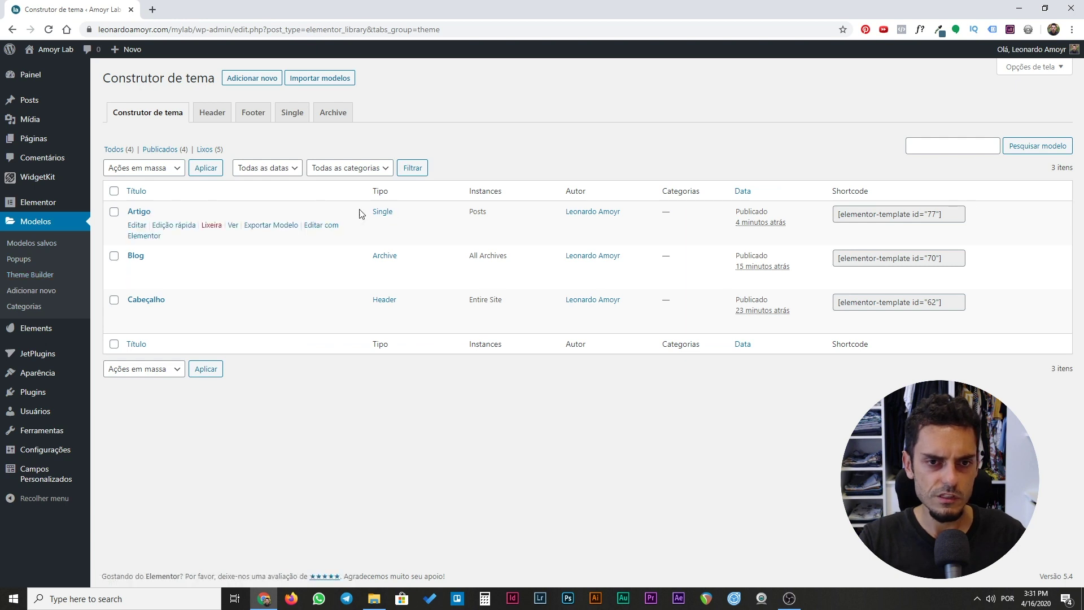
pyautogui.click(325, 227)
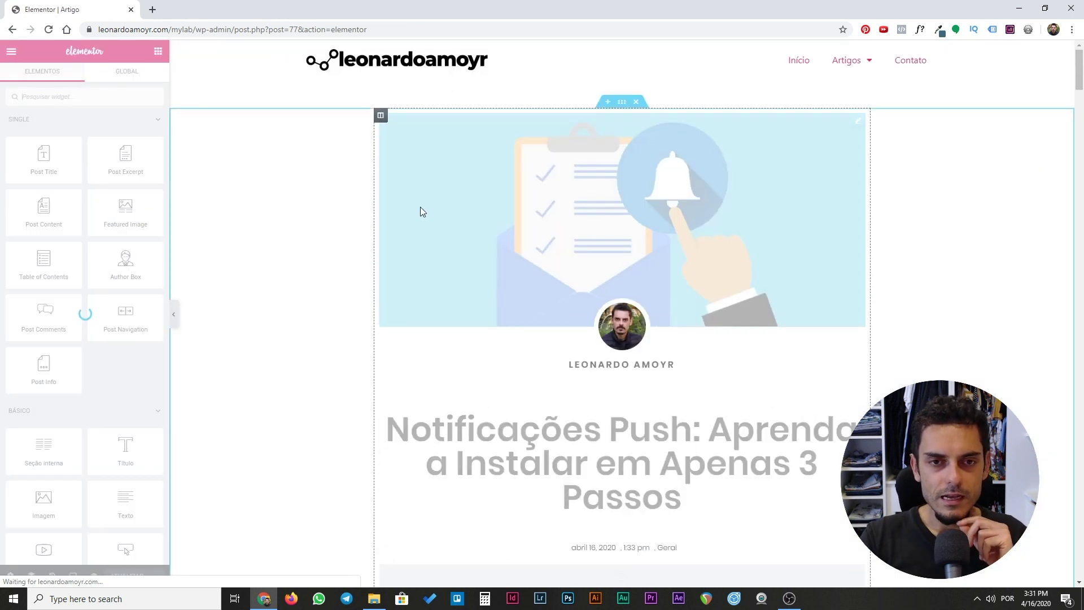
pyautogui.rightClick(620, 110)
pyautogui.click(629, 111)
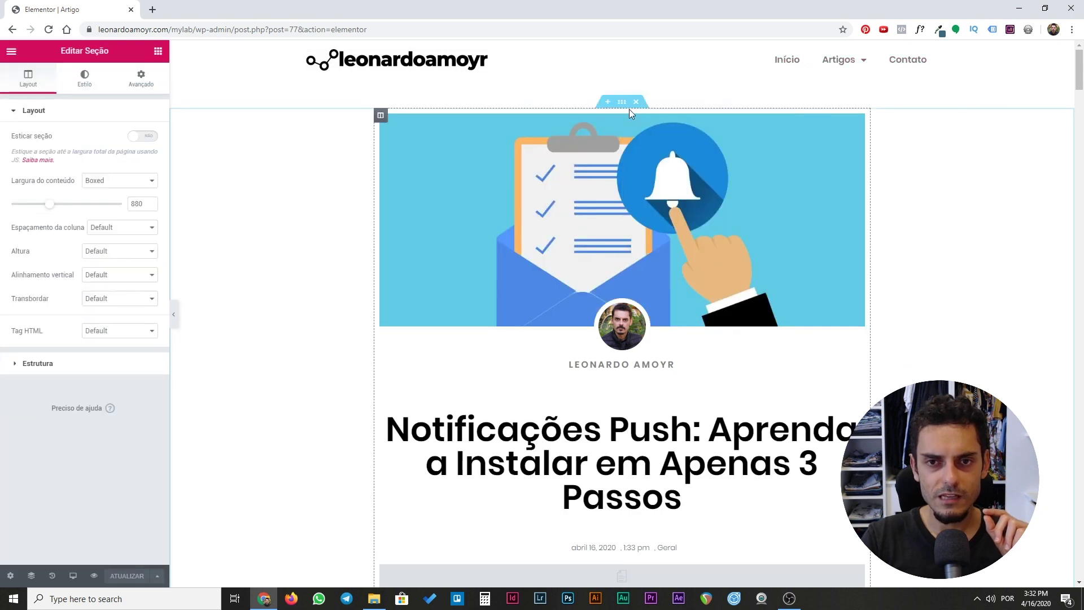
pyautogui.click(89, 333)
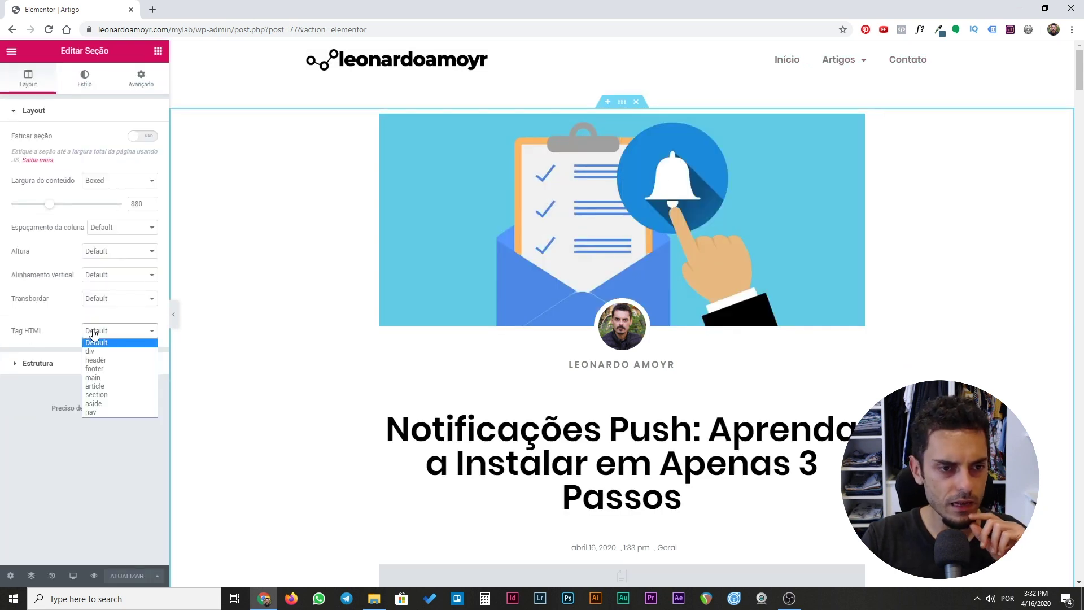
pyautogui.click(99, 389)
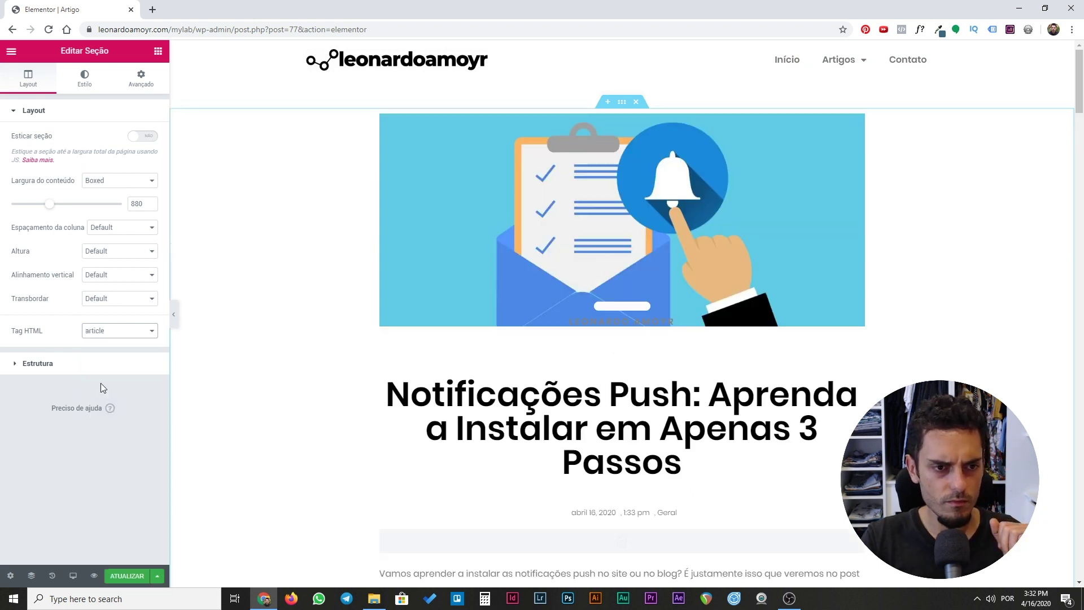
pyautogui.click(115, 574)
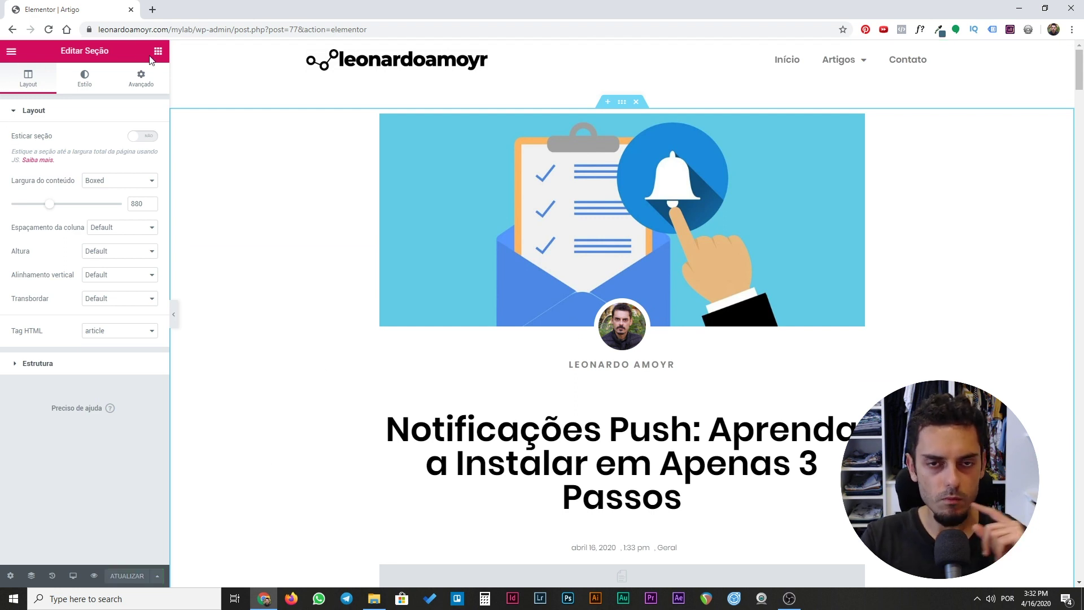
# Exit the Artigo template editor to WordPress and view the live blog home page.
pyautogui.click(11, 51)
pyautogui.click(50, 368)
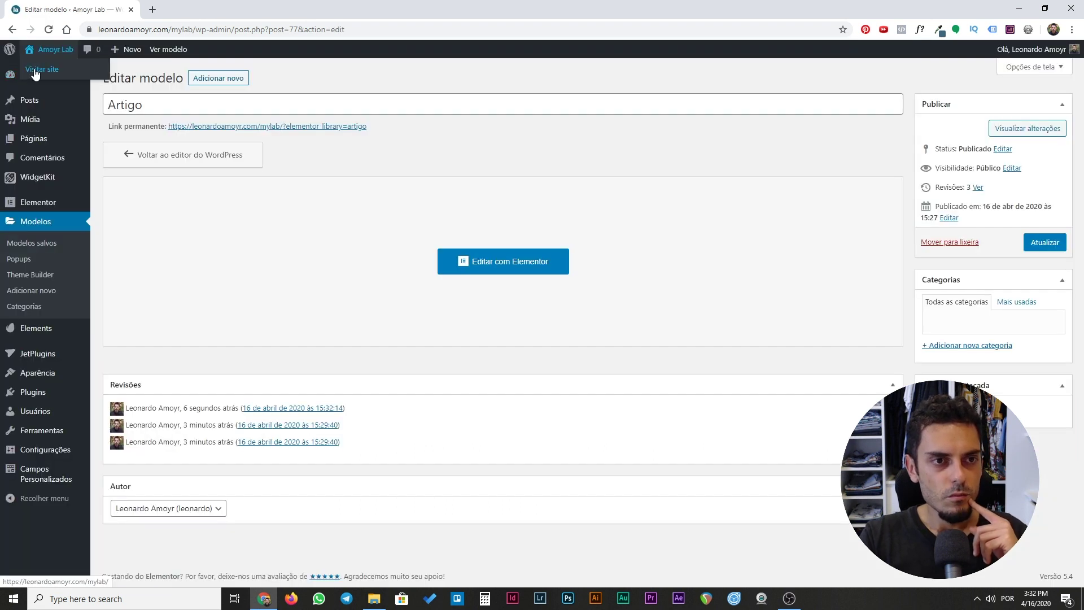
pyautogui.click(43, 67)
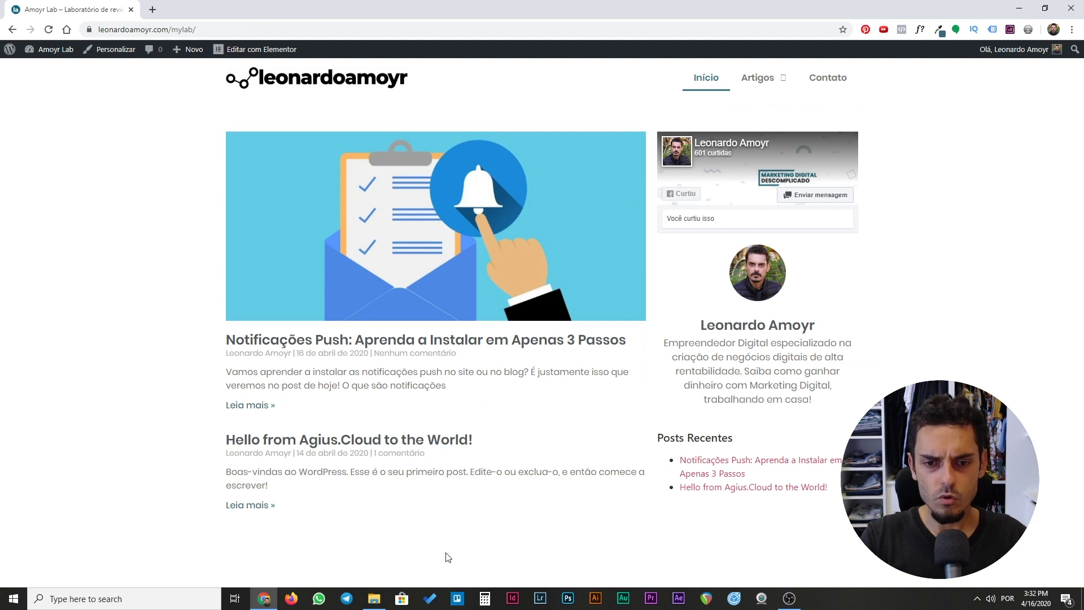
# Return to the WordPress dashboard and open the Theme Builder template list.
pyautogui.moveTo(42, 50)
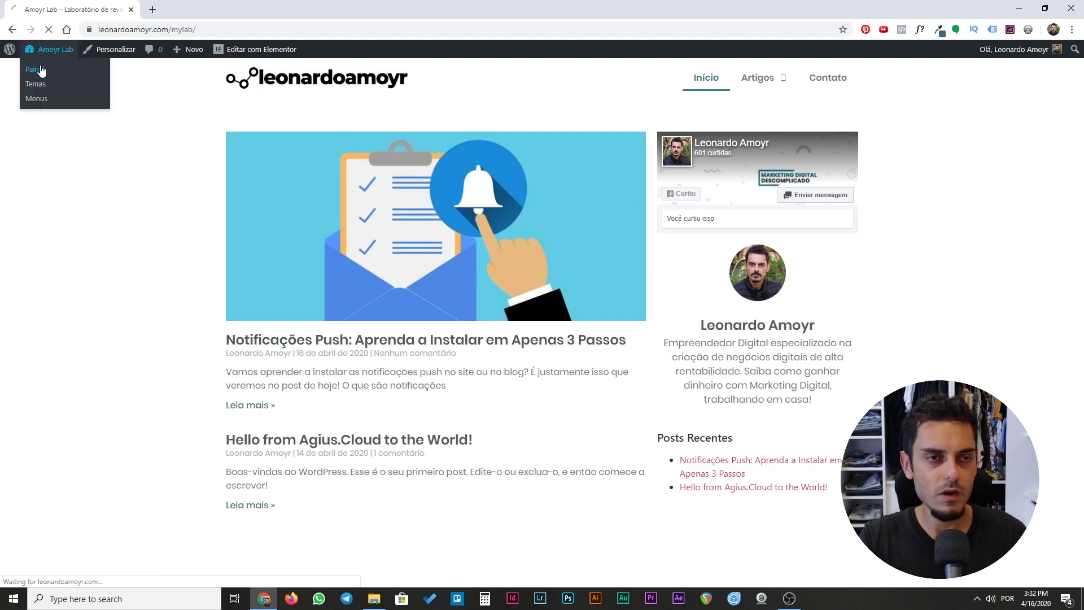
pyautogui.click(39, 69)
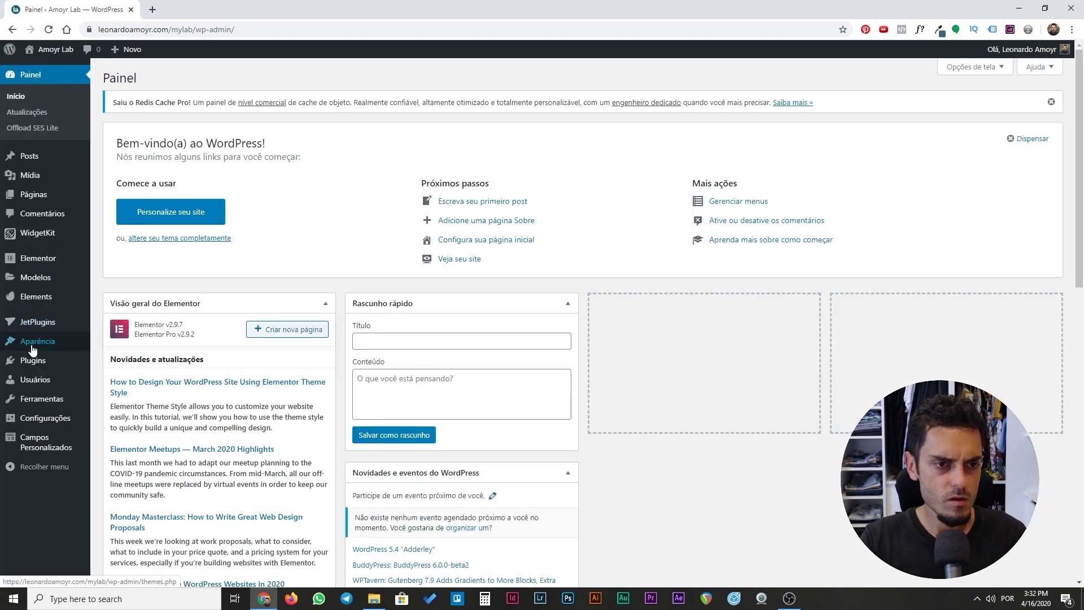
pyautogui.moveTo(36, 350)
pyautogui.moveTo(41, 278)
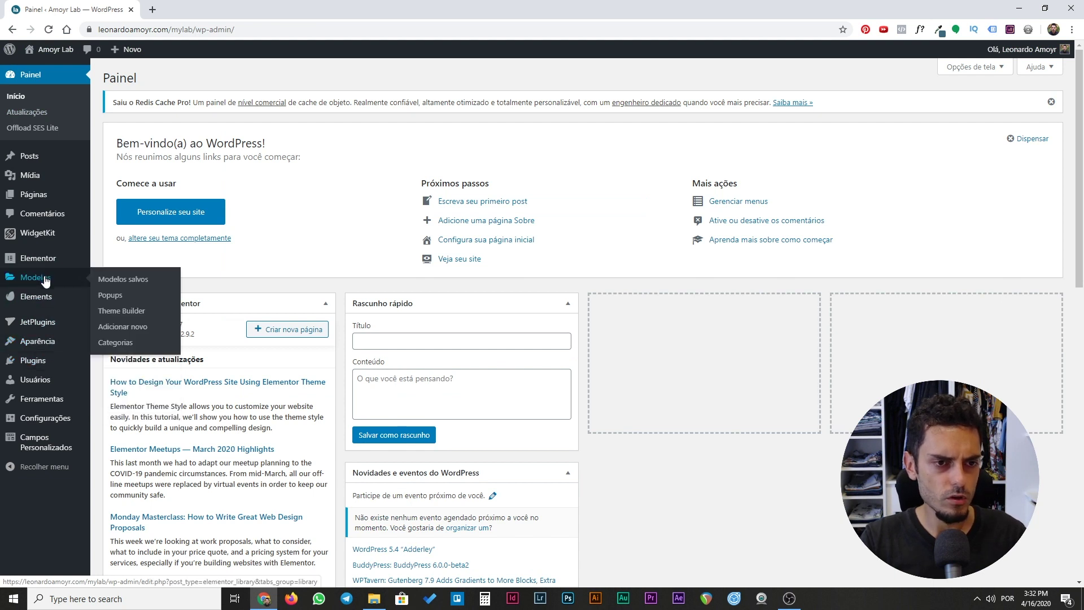
pyautogui.click(130, 311)
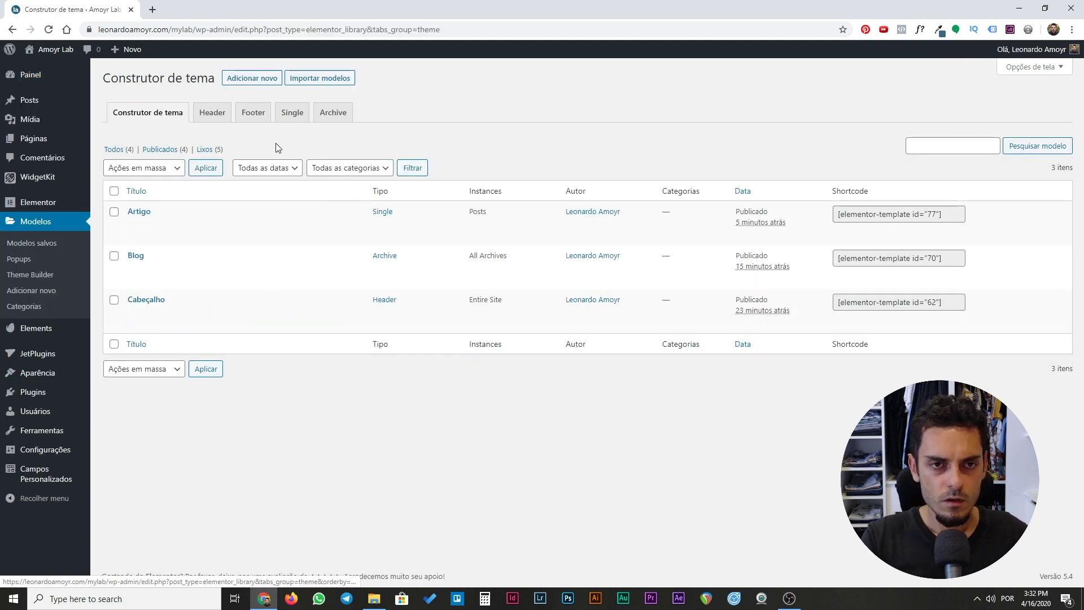
# Create a new Footer template named Rodapé.
pyautogui.click(259, 117)
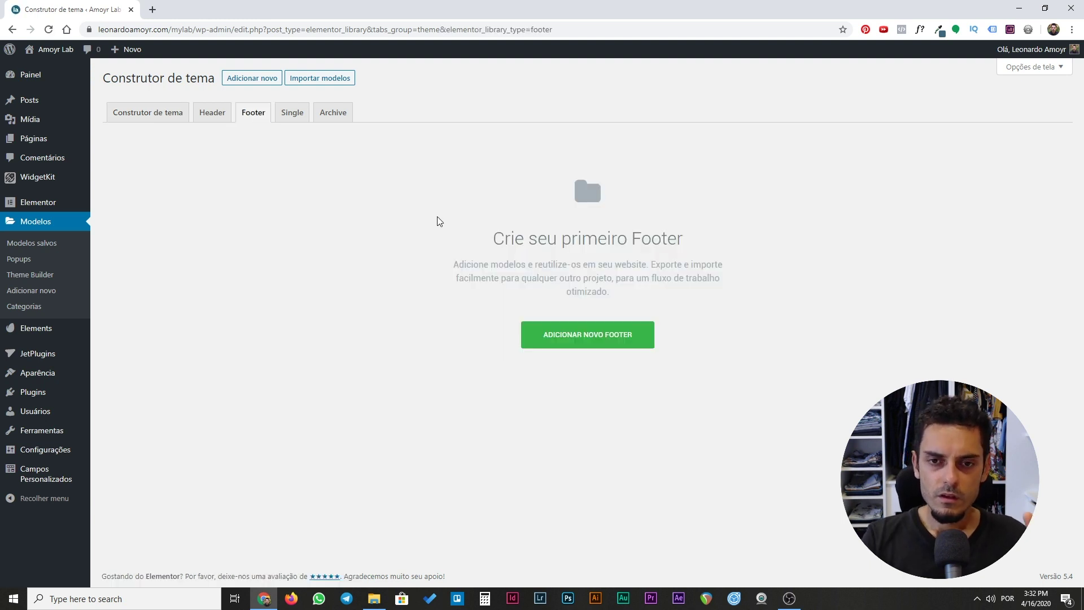
pyautogui.click(567, 334)
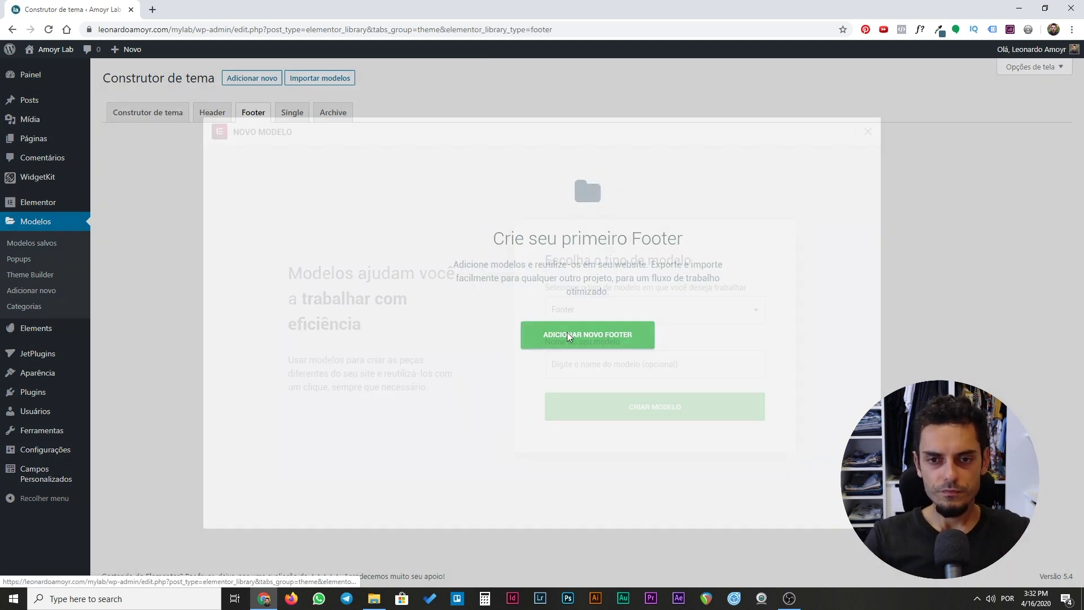
pyautogui.click(585, 360)
pyautogui.write('Rodapé')
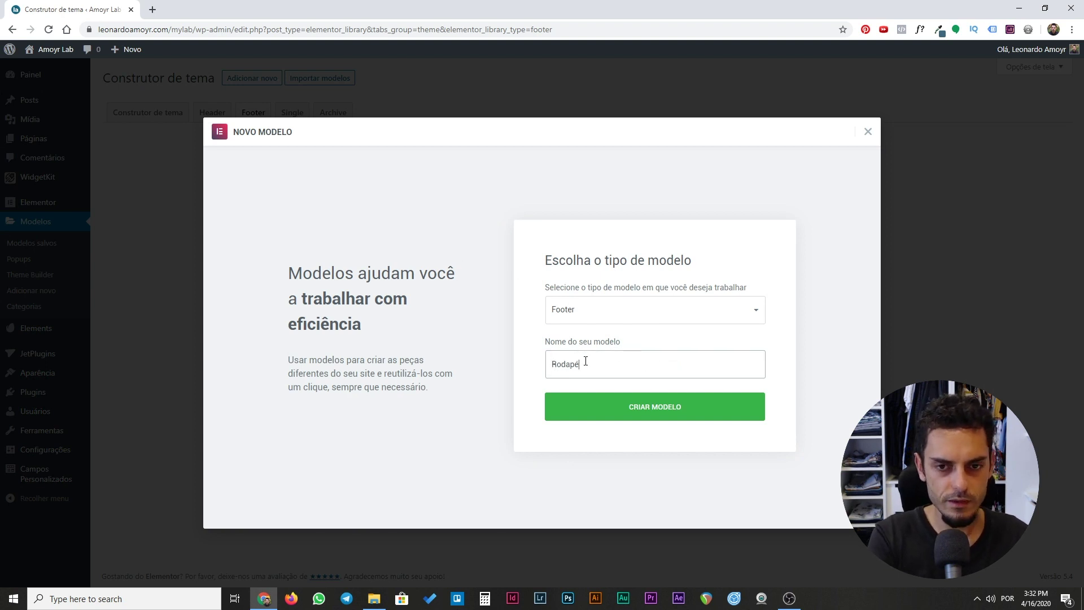
pyautogui.click(658, 415)
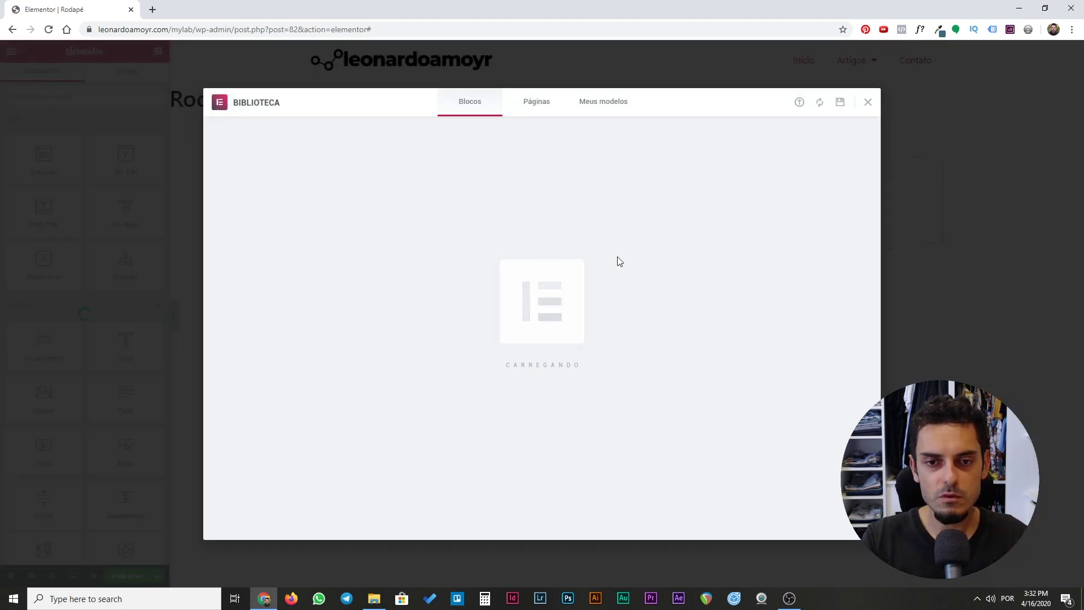
# Insert the plain dark single-row footer block with a credit line and social icons from the block library.
pyautogui.moveTo(878, 167); pyautogui.dragTo(858, 361)
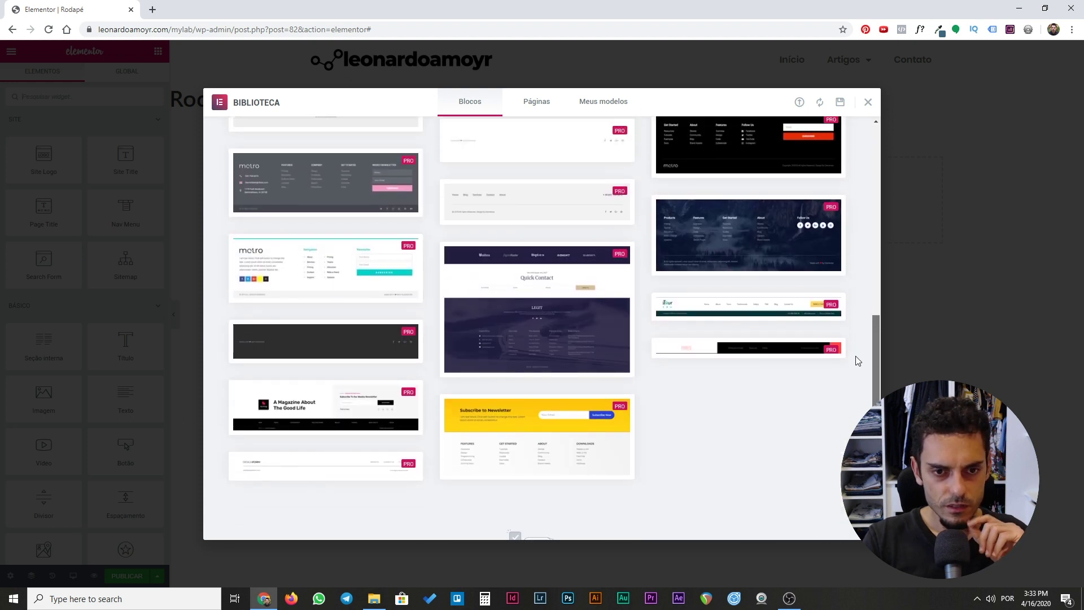
pyautogui.moveTo(303, 348)
pyautogui.click(258, 355)
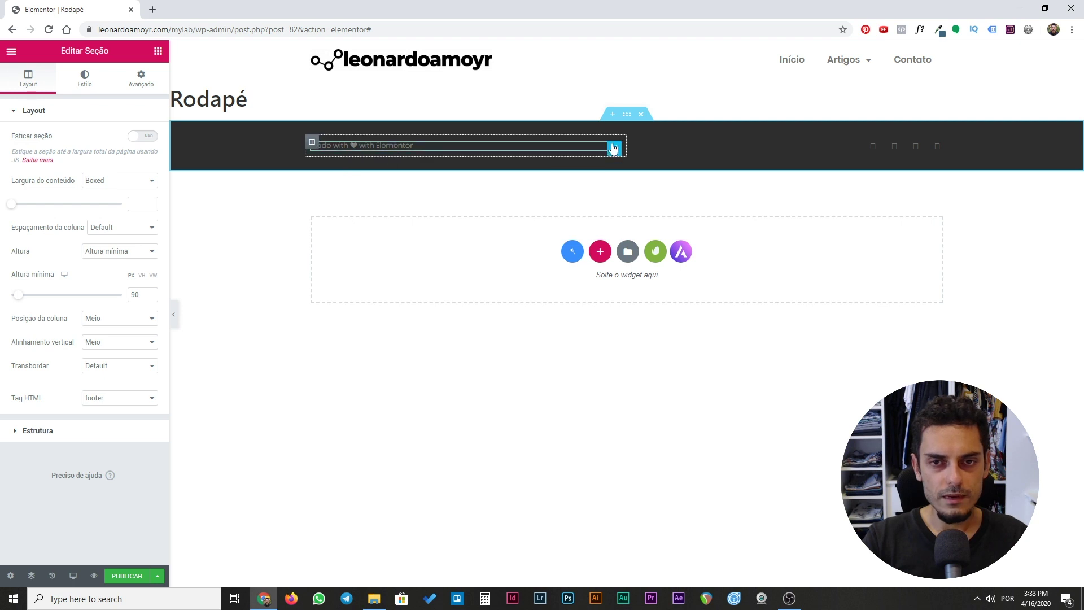
# Change the footer's credit title to "Feito com ♥ no Elementor.".
pyautogui.rightClick(623, 158)
pyautogui.click(624, 160)
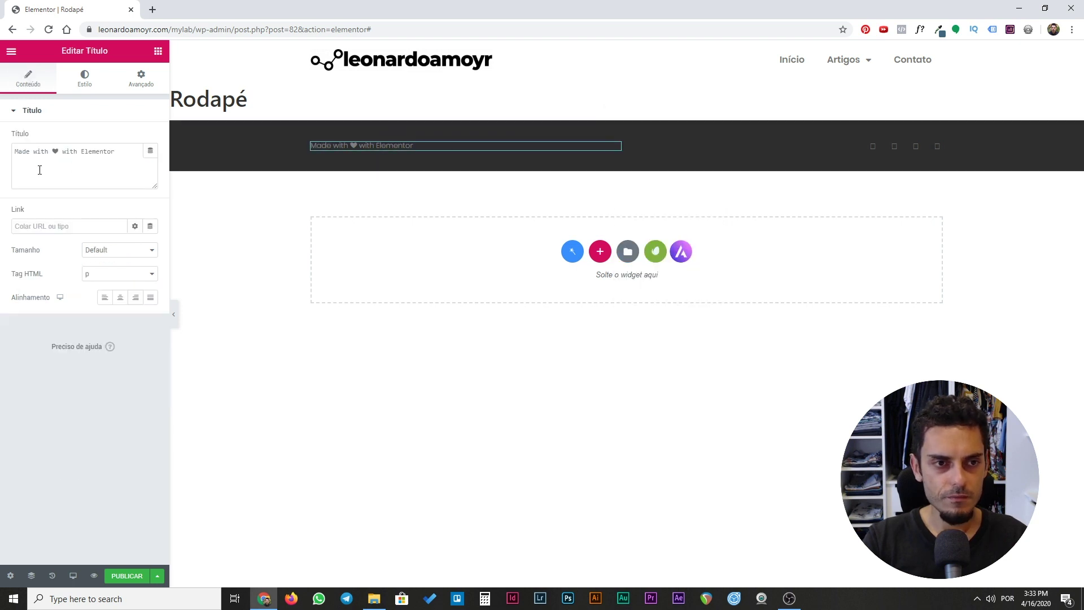
pyautogui.moveTo(47, 153); pyautogui.dragTo(14, 153)
pyautogui.press('BackSpace')
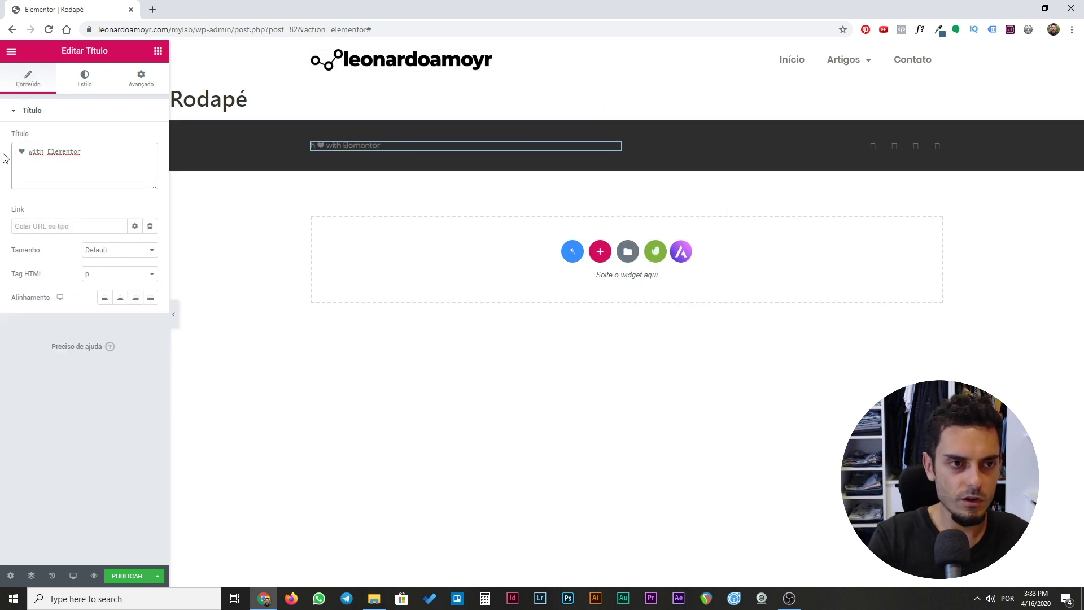
pyautogui.write('Feito com')
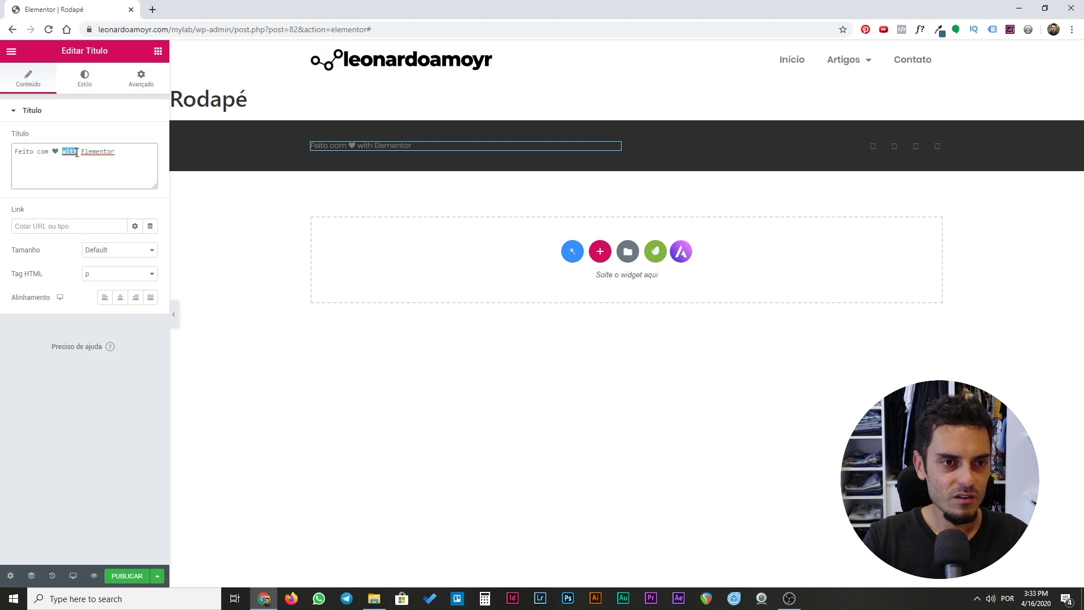
pyautogui.write('com')
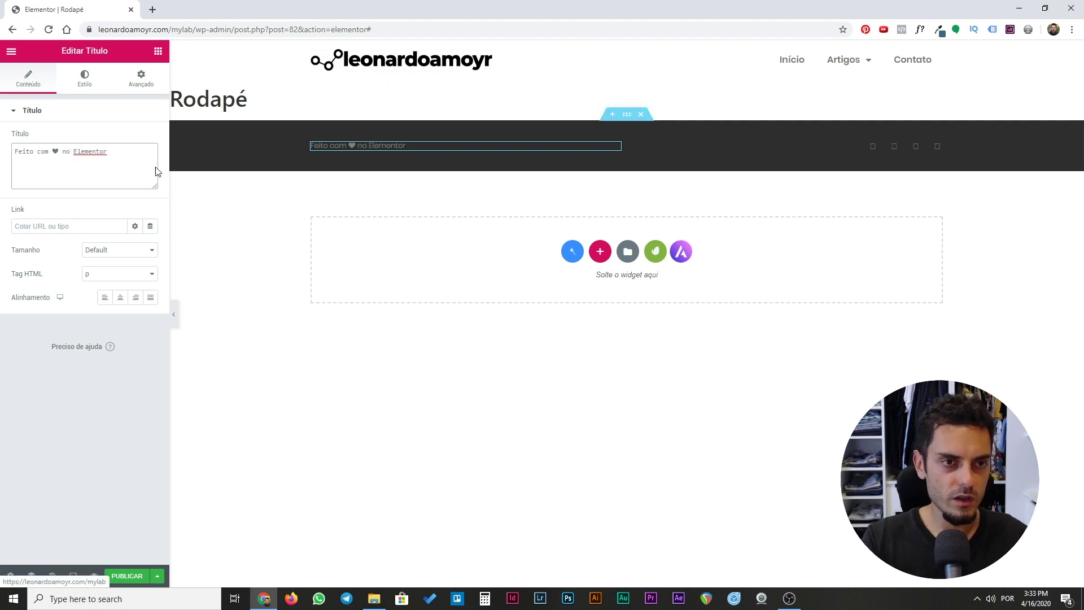
pyautogui.click(123, 146)
# Try a copyright line with the owner's name and "2020 - Todos os Direitos Reservados", and restore the copied credit title.
pyautogui.moveTo(134, 151); pyautogui.dragTo(6, 148)
pyautogui.hotkey('ctrl', 'c')
pyautogui.press('BackSpace')
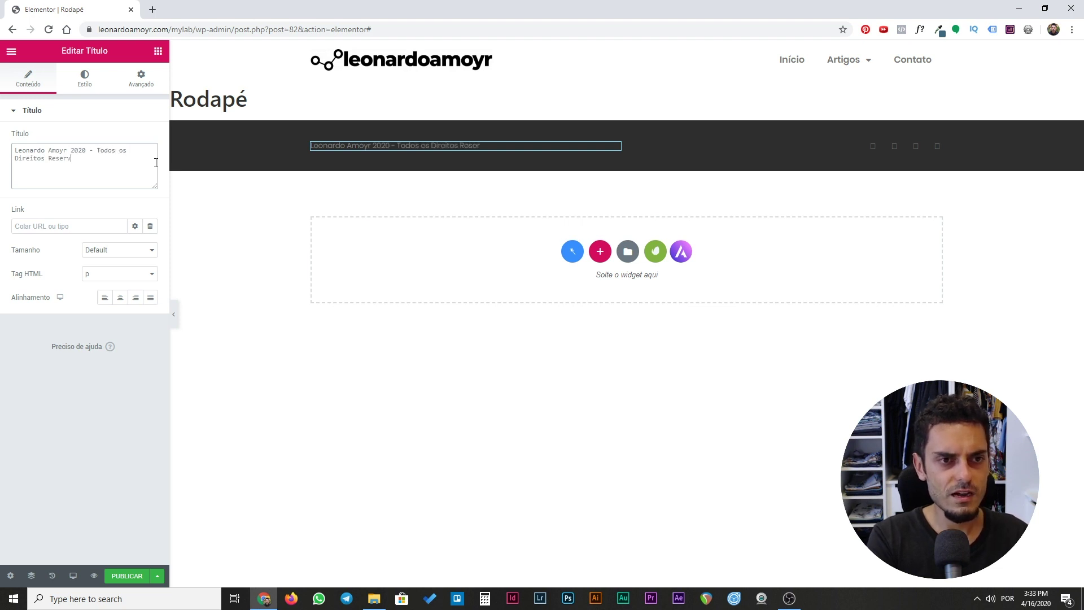
pyautogui.hotkey('ctrl', 'a')
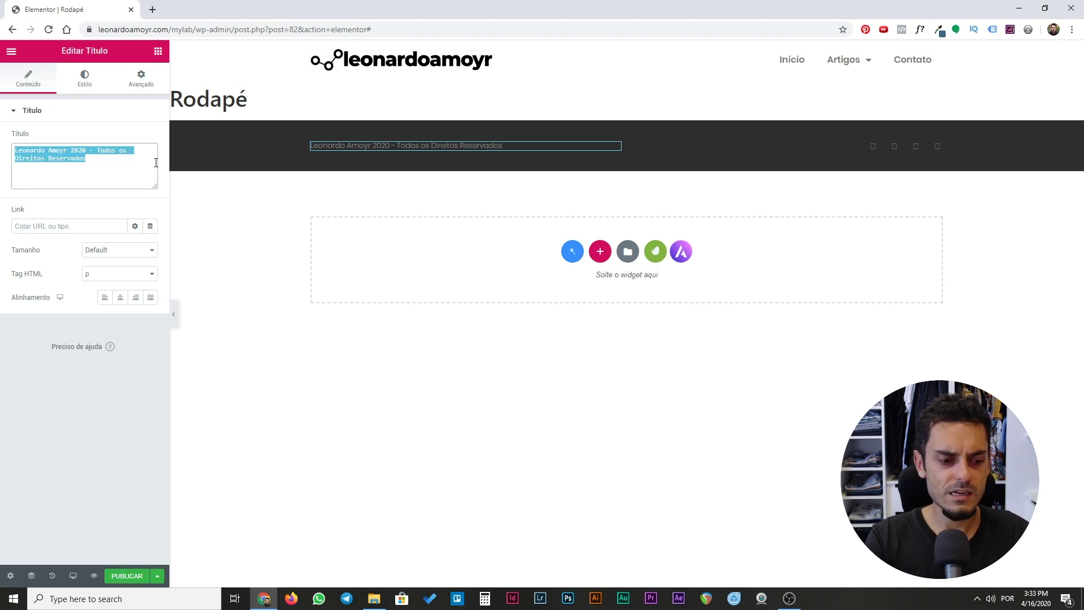
pyautogui.hotkey('ctrl', 'v')
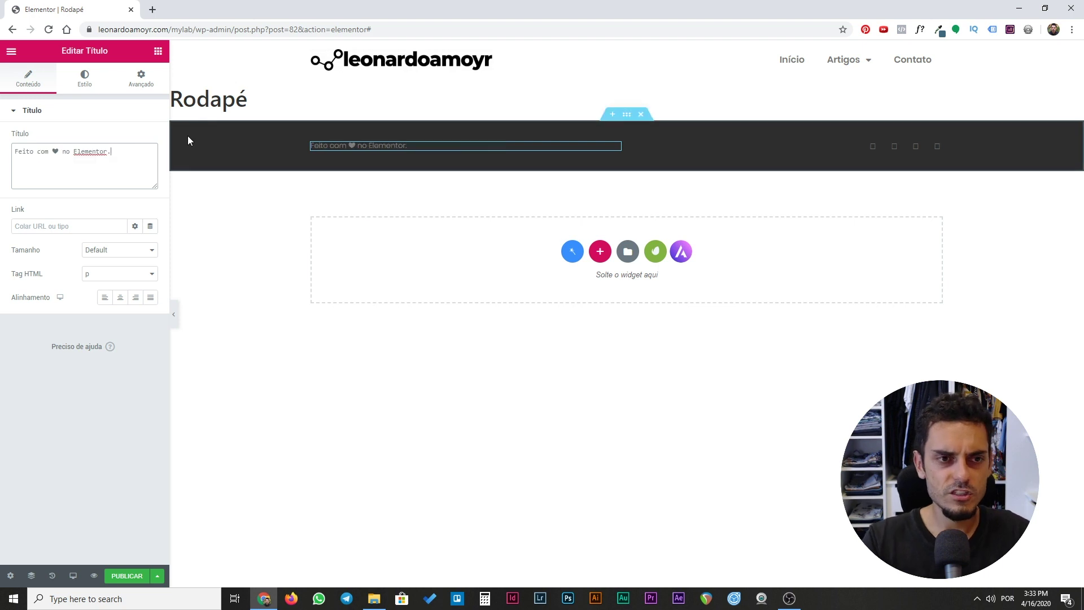
# Inspect the link and icon settings of the footer's Facebook and Twitter social icons.
pyautogui.click(892, 148)
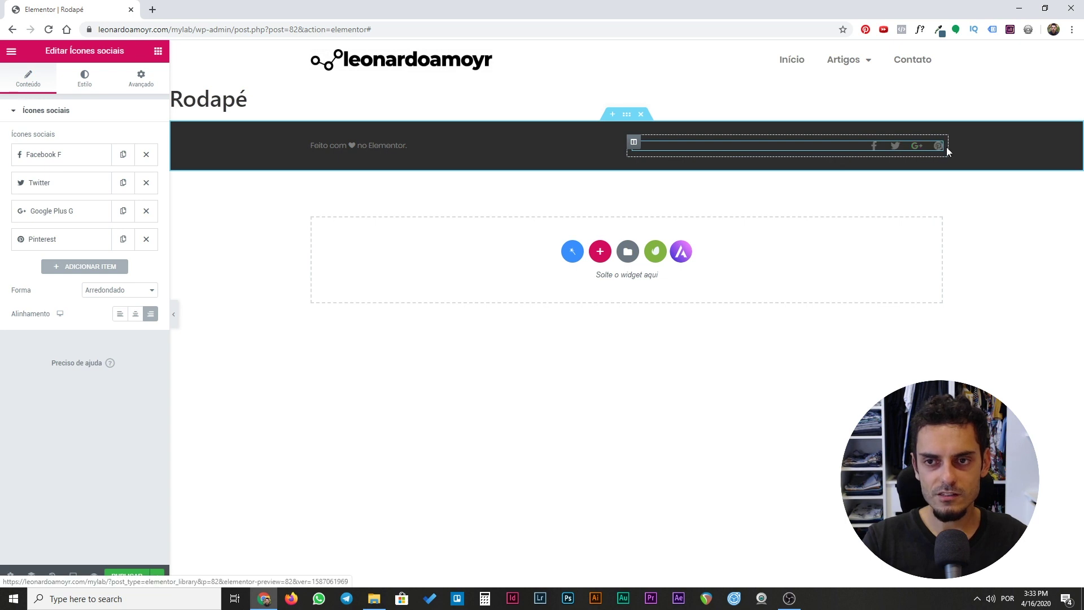
pyautogui.click(38, 159)
pyautogui.click(28, 271)
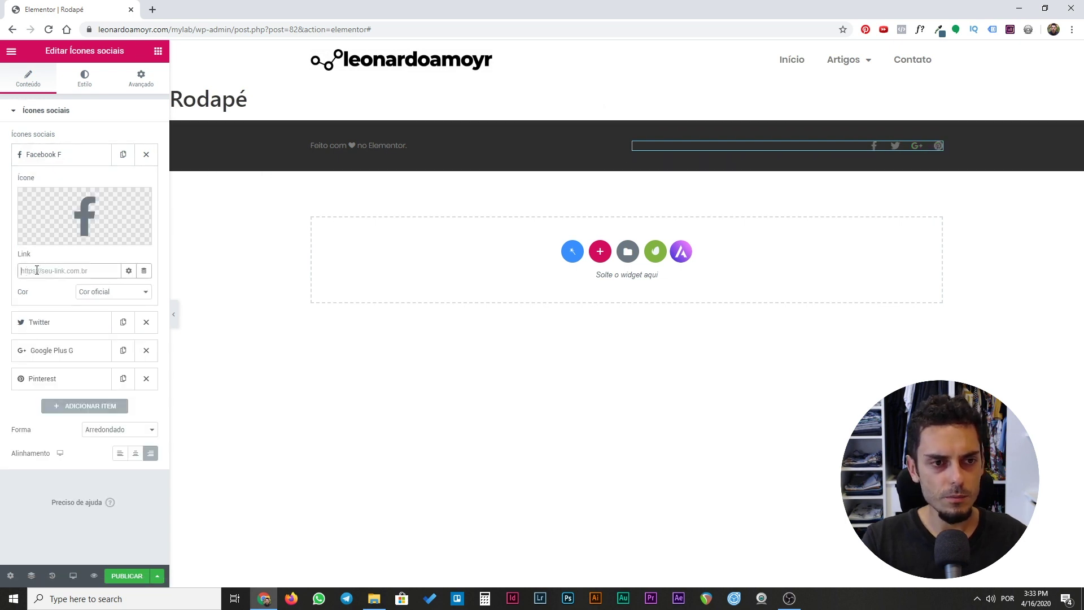
pyautogui.click(44, 161)
pyautogui.click(41, 181)
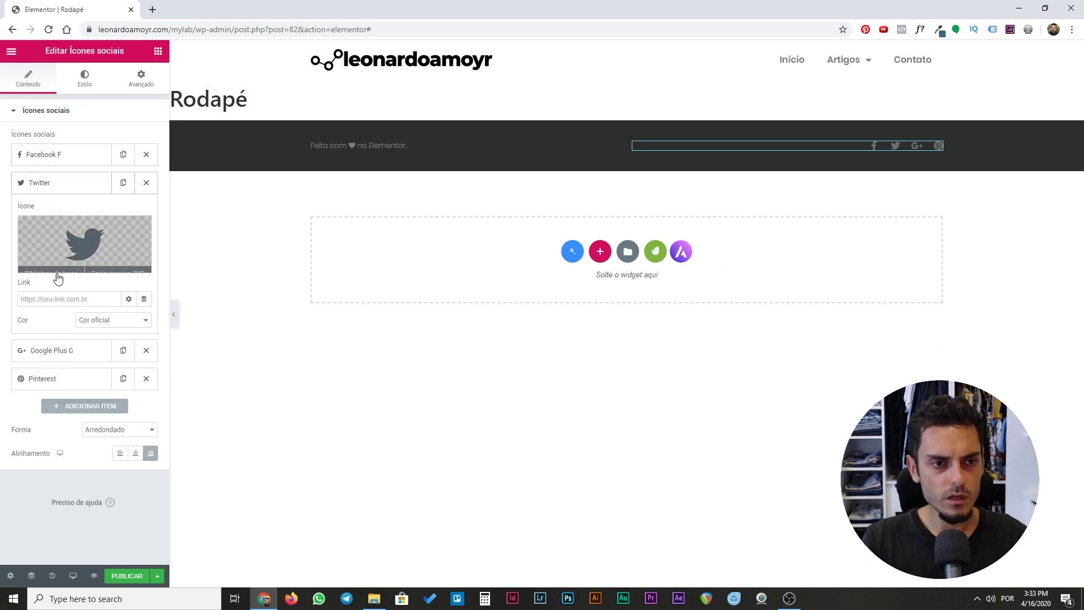
pyautogui.click(41, 182)
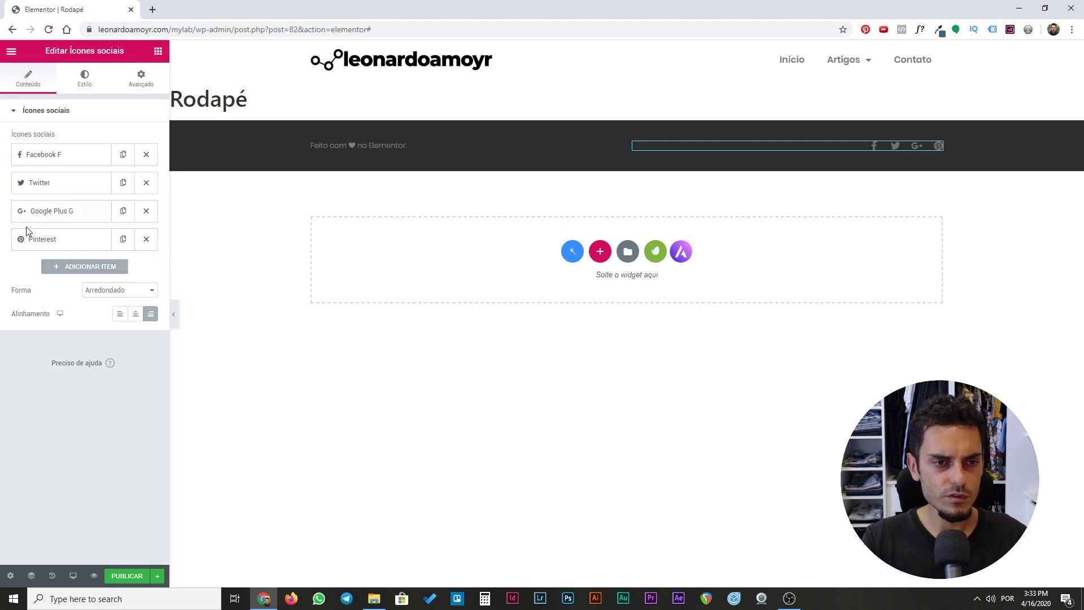
# Try adding another social icon item and browsing the icon library for it, and remove the added item.
pyautogui.click(68, 270)
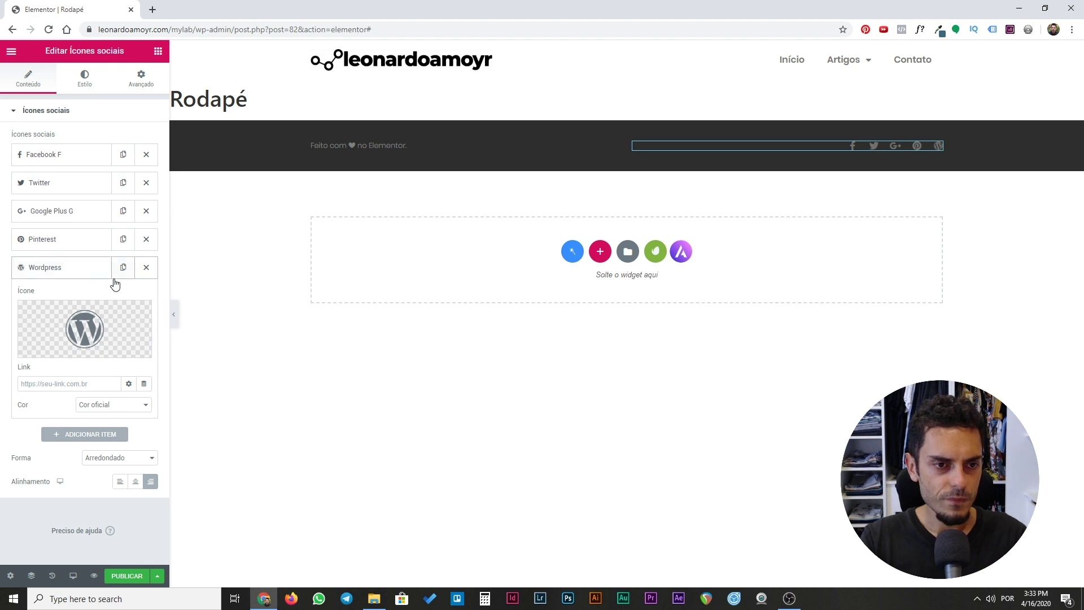
pyautogui.click(62, 347)
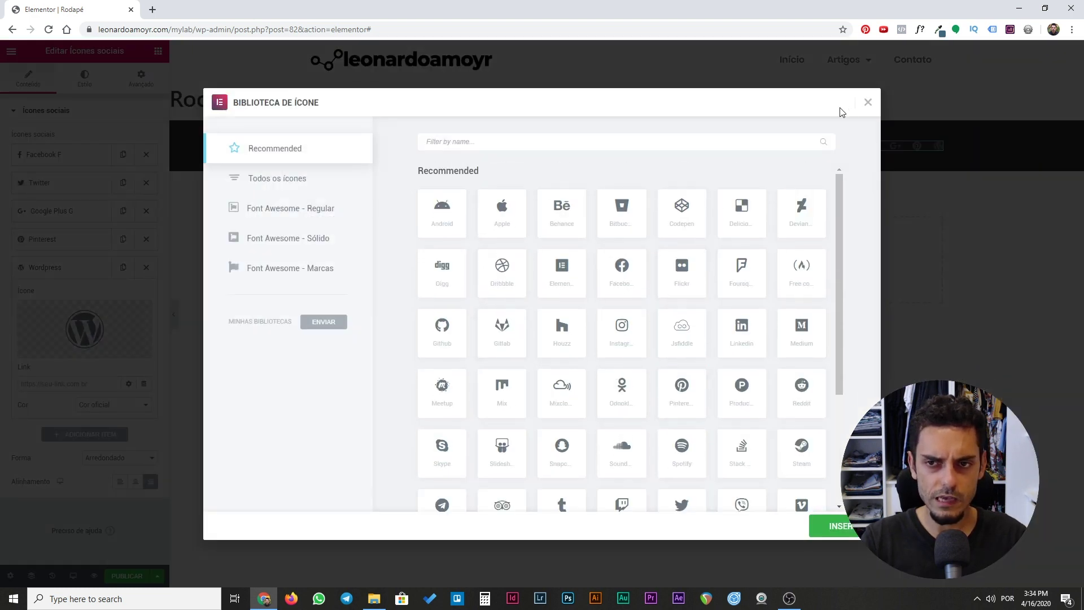
pyautogui.click(866, 102)
pyautogui.click(146, 268)
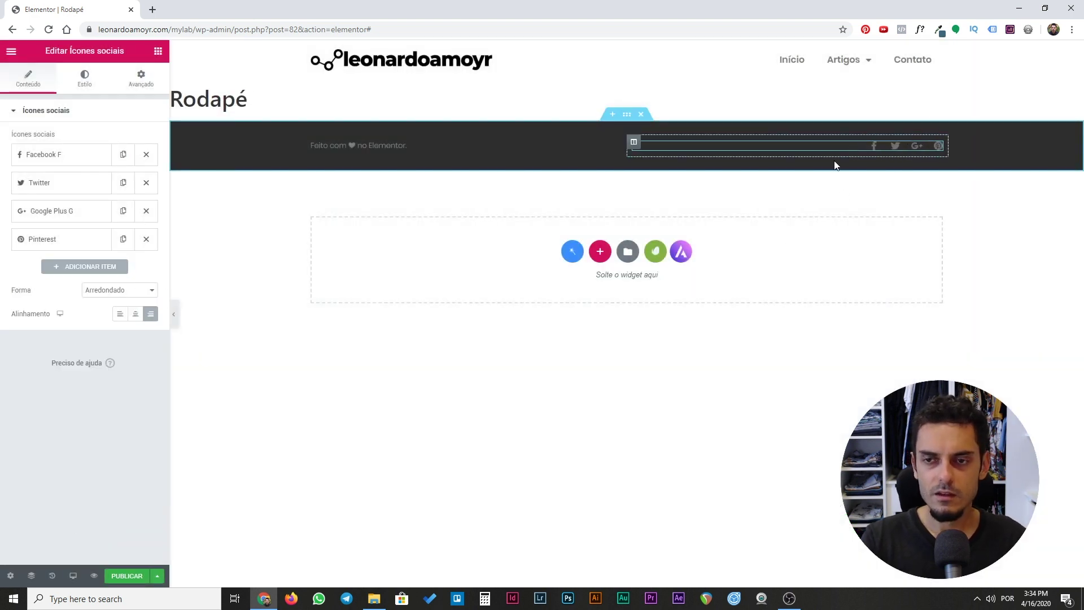
# Publish the Rodapé footer with a display condition that includes the Entire Site.
pyautogui.click(127, 576)
pyautogui.click(533, 351)
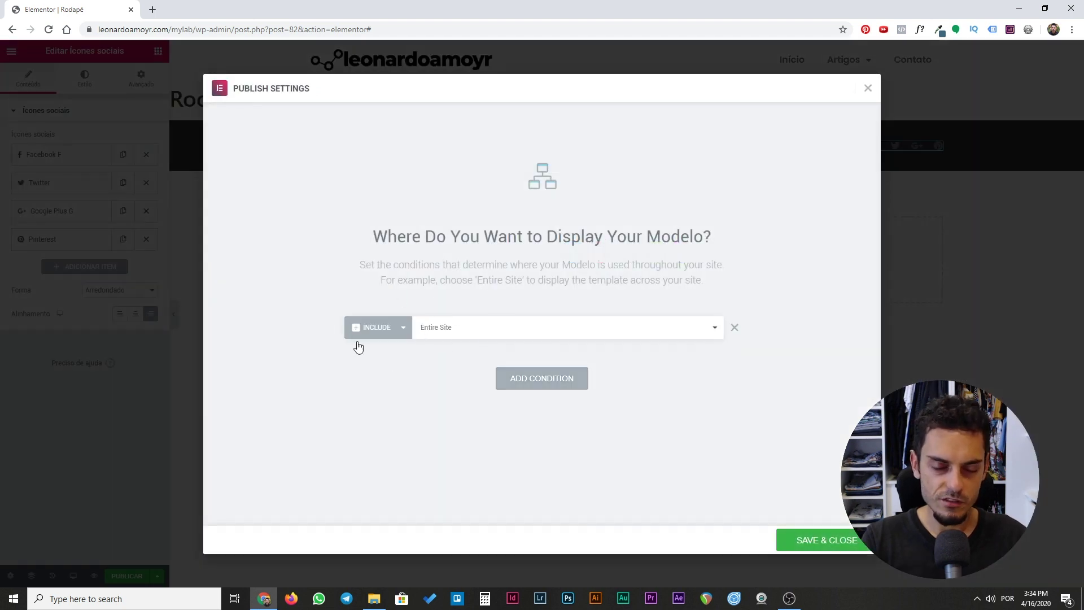
pyautogui.click(821, 544)
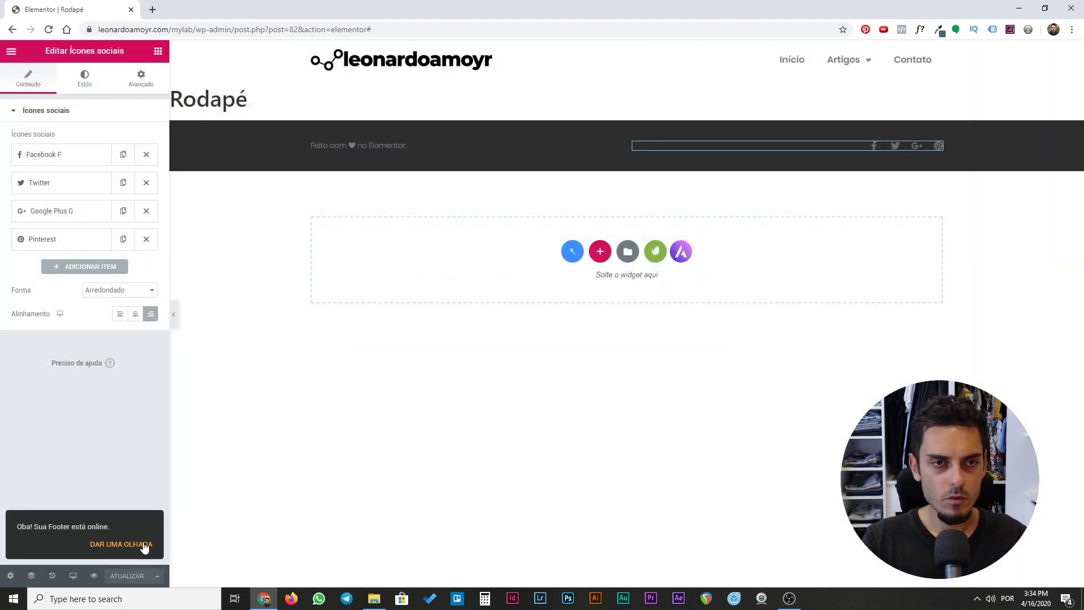
# View the published footer and check how it appears on the blog's home page.
pyautogui.click(149, 545)
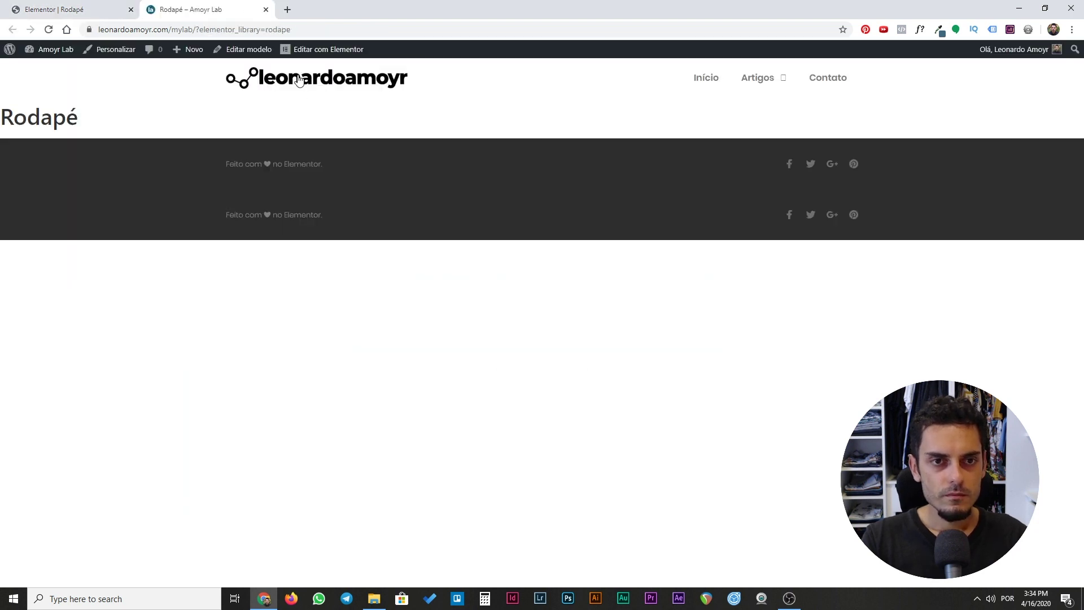
pyautogui.click(291, 103)
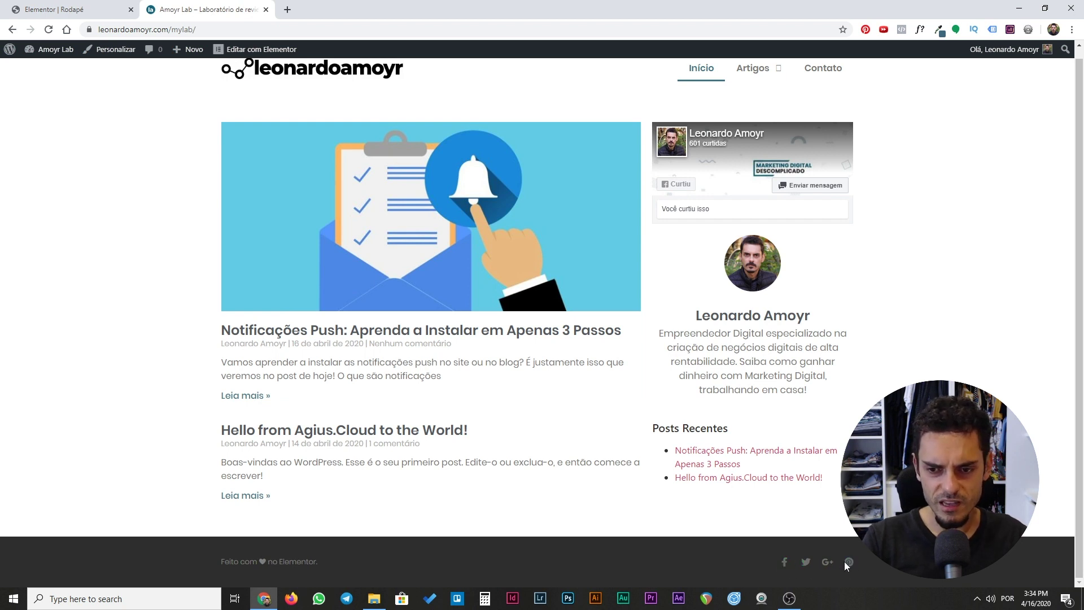
pyautogui.scroll(1, 844, 561)
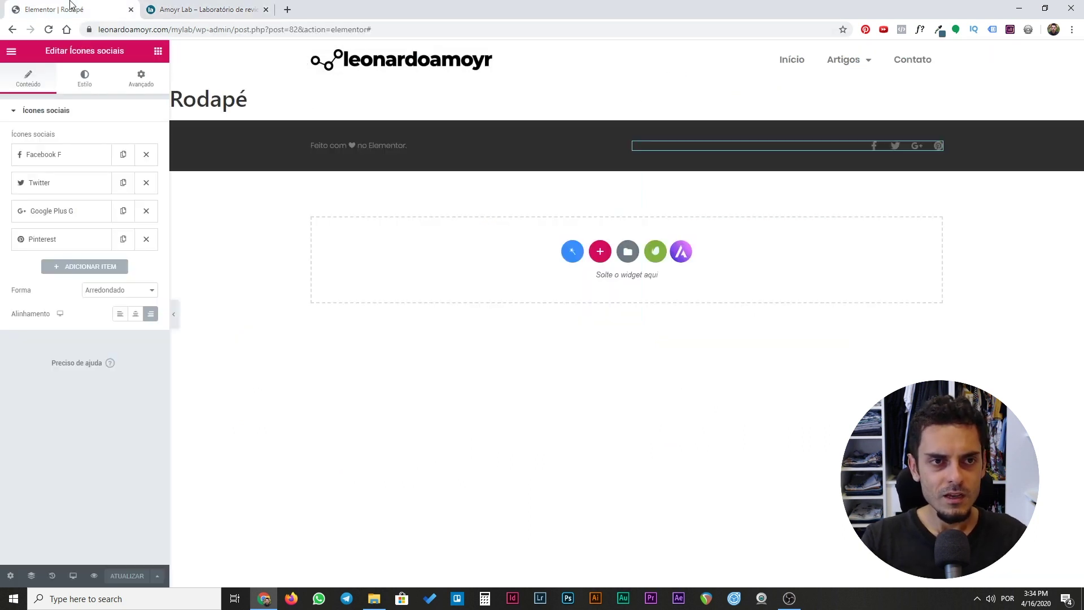
# Set the secondary hover colour of the footer's social icons to white and update the template.
pyautogui.click(57, 9)
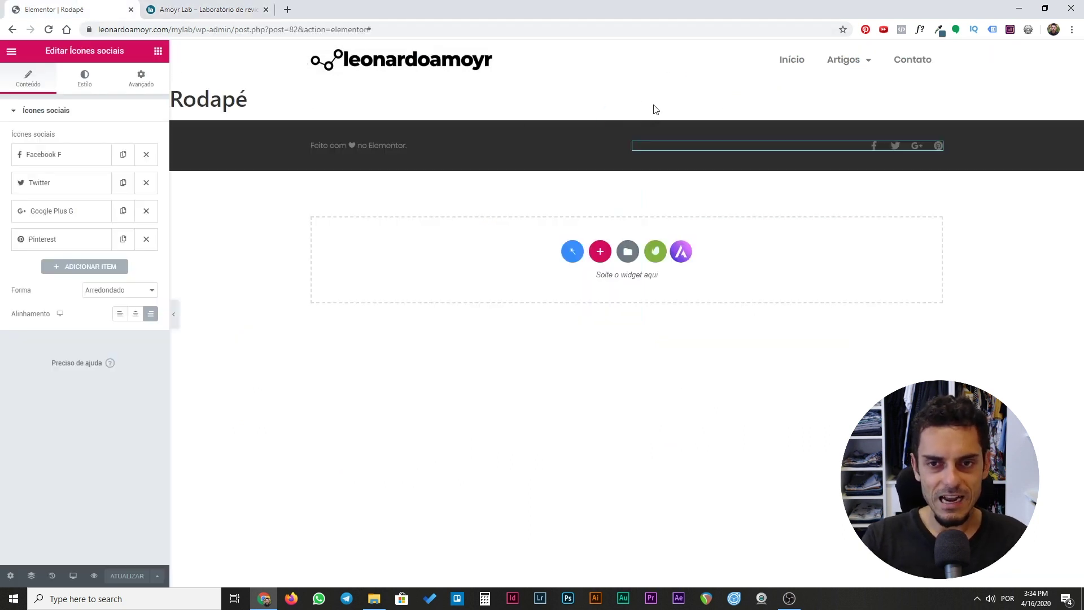
pyautogui.rightClick(856, 147)
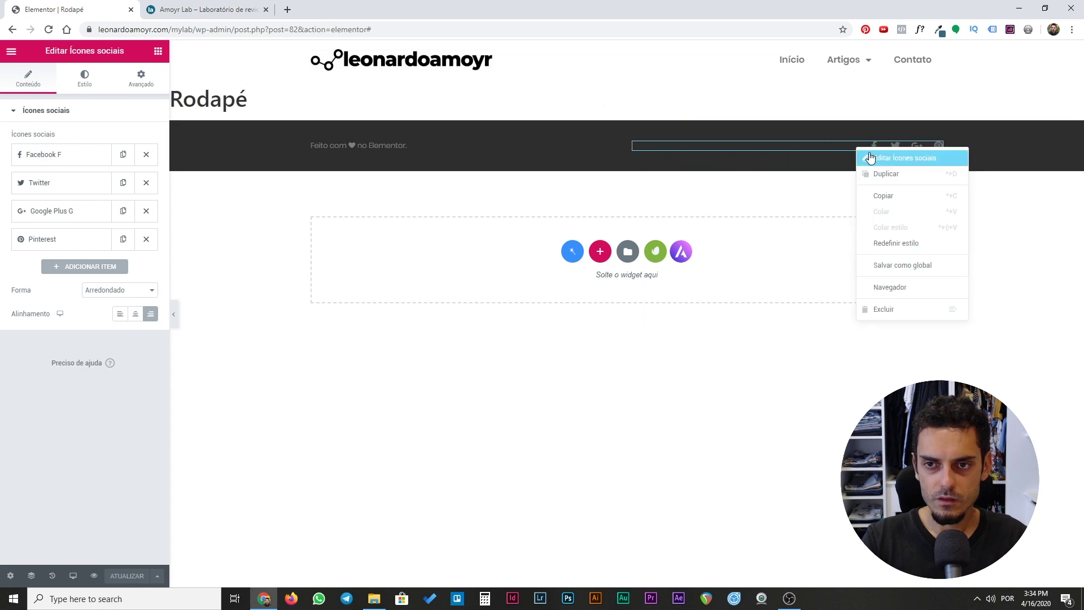
pyautogui.click(870, 158)
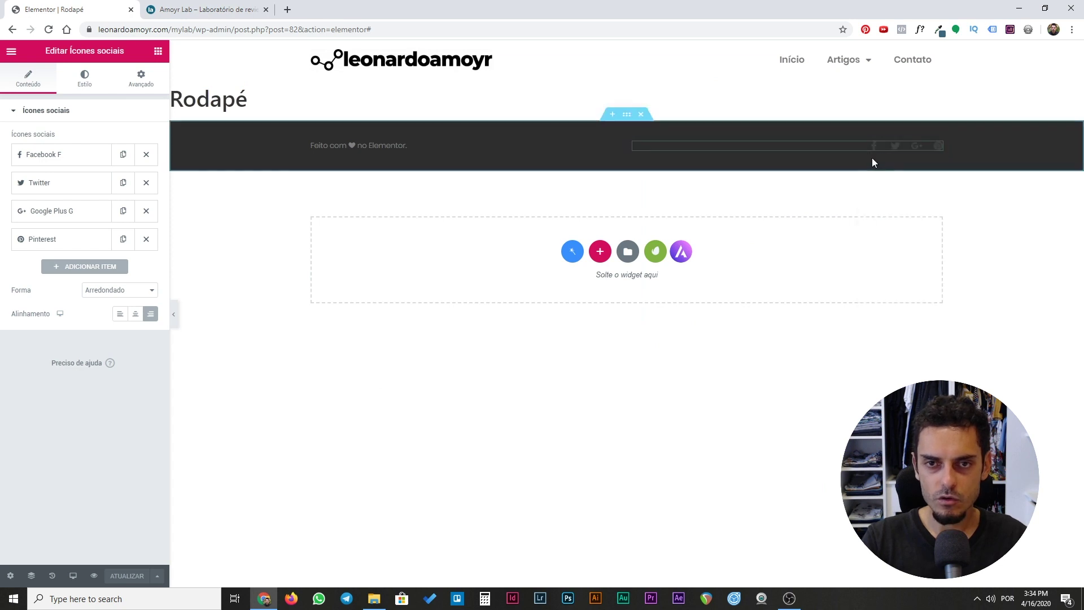
pyautogui.click(88, 86)
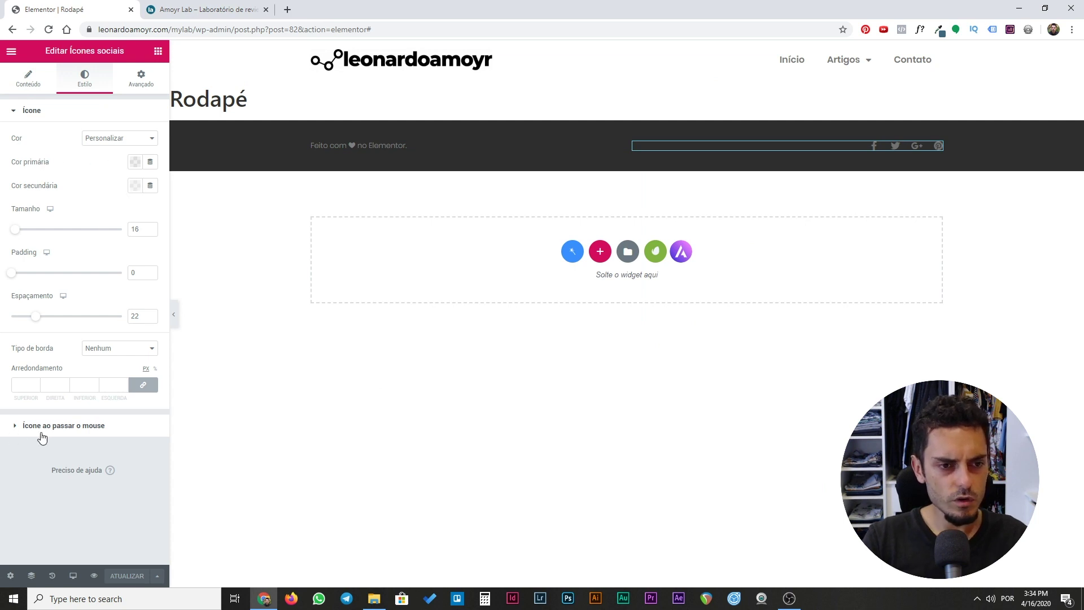
pyautogui.click(13, 116)
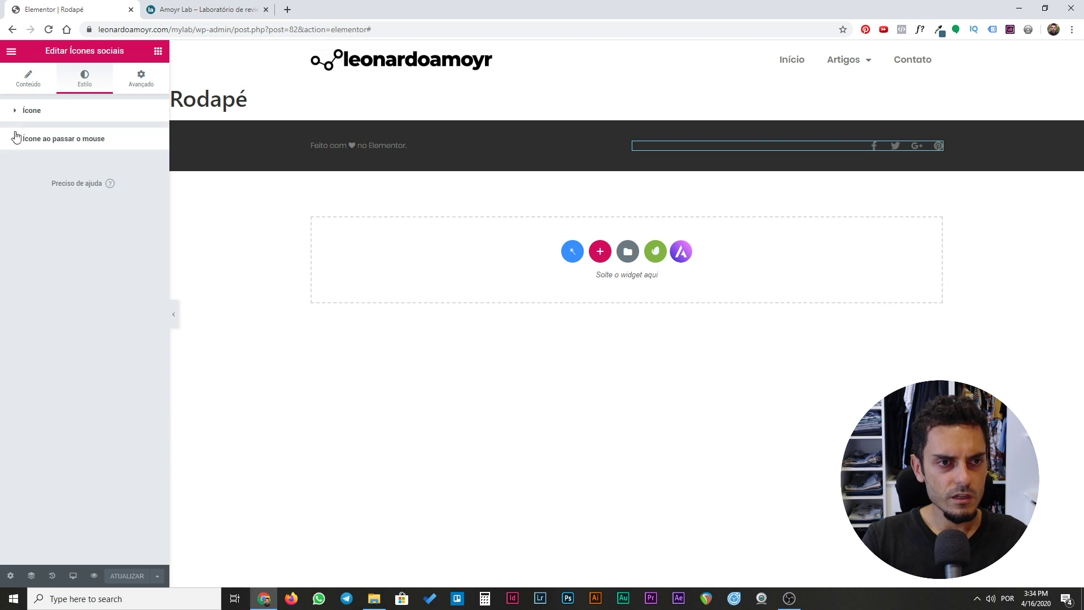
pyautogui.click(14, 140)
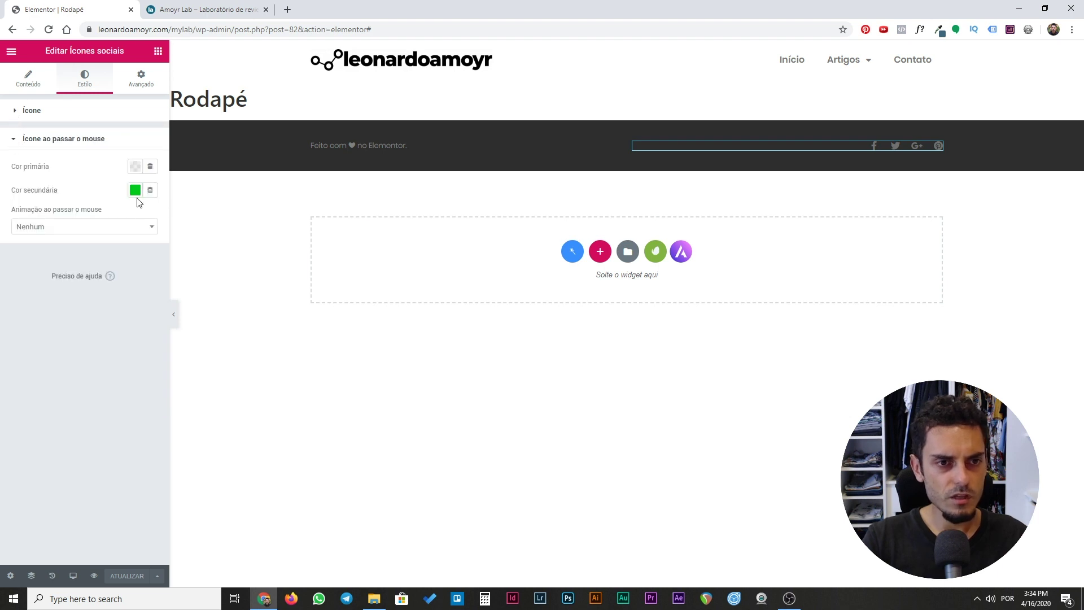
pyautogui.click(135, 190)
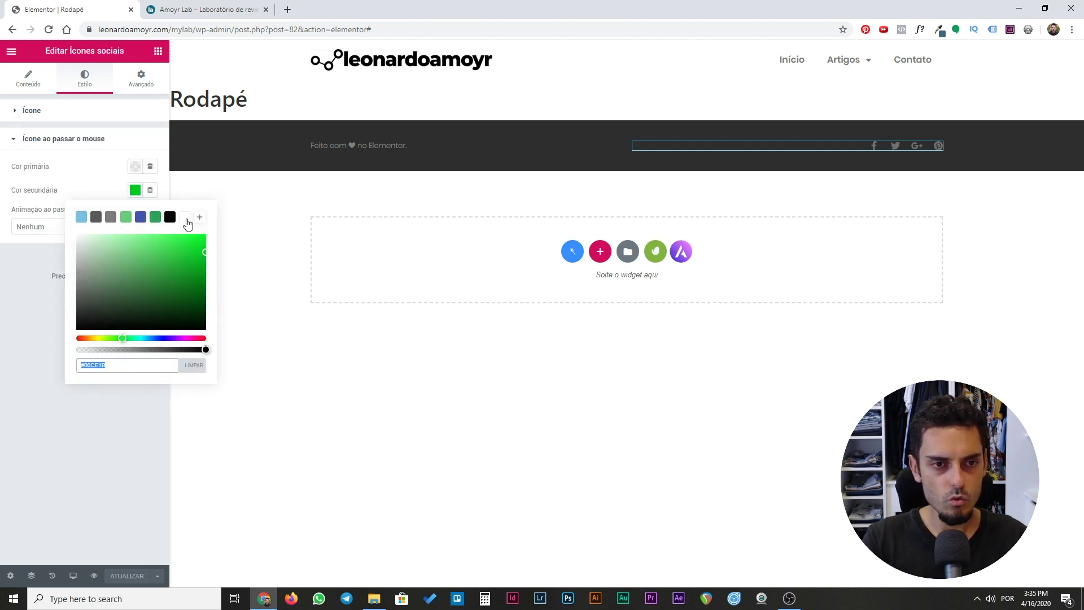
pyautogui.click(184, 217)
pyautogui.click(126, 575)
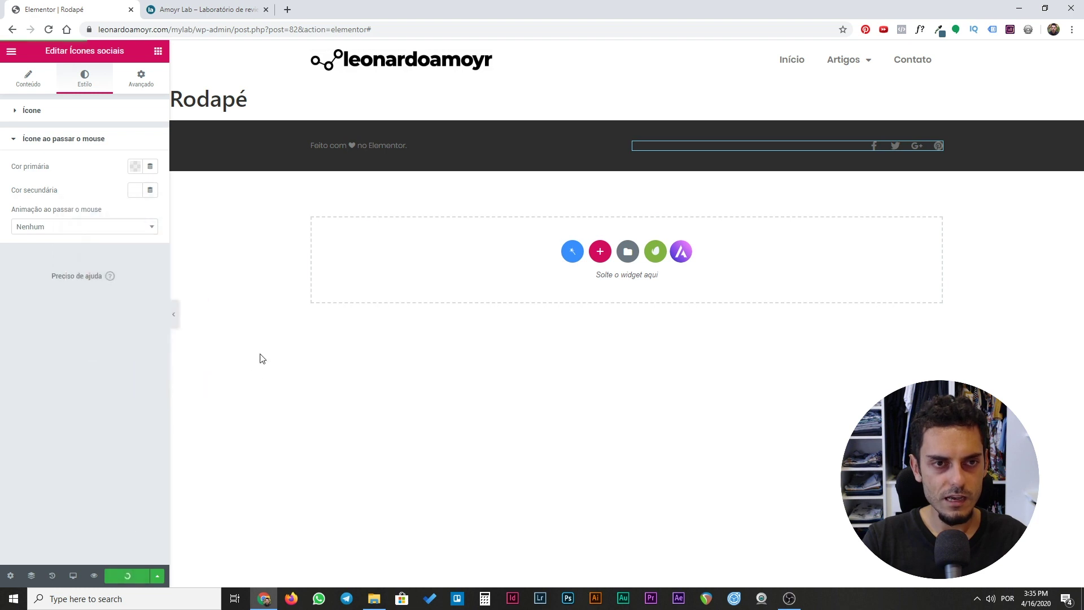
# Reload the blog's home page to check the hover colour of the footer's social icons.
pyautogui.click(204, 9)
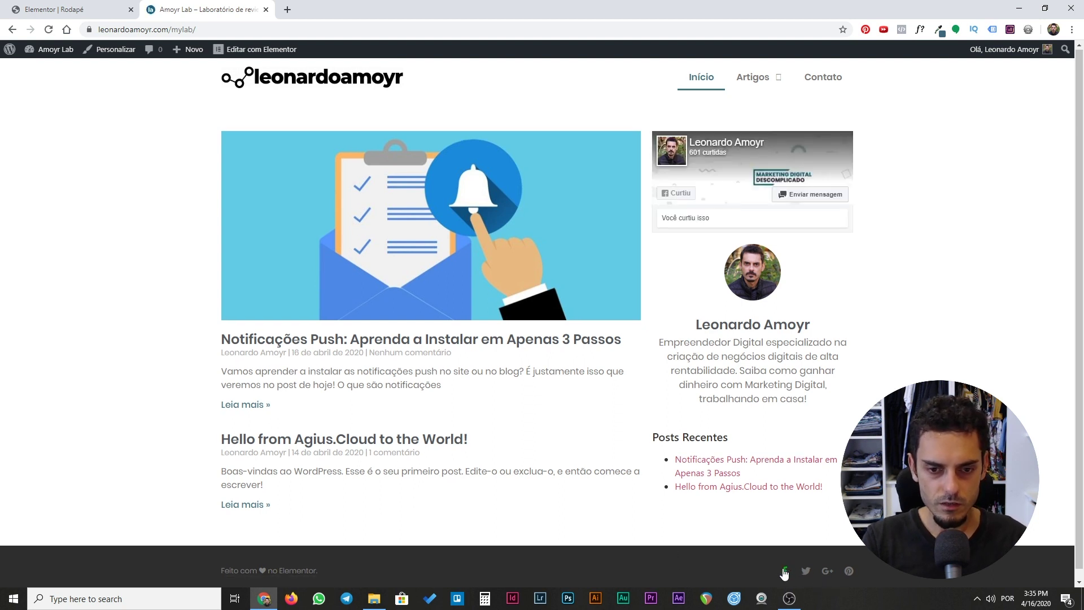
pyautogui.press('F5')
pyautogui.hotkey('ctrl', 'shift', 'Tab')
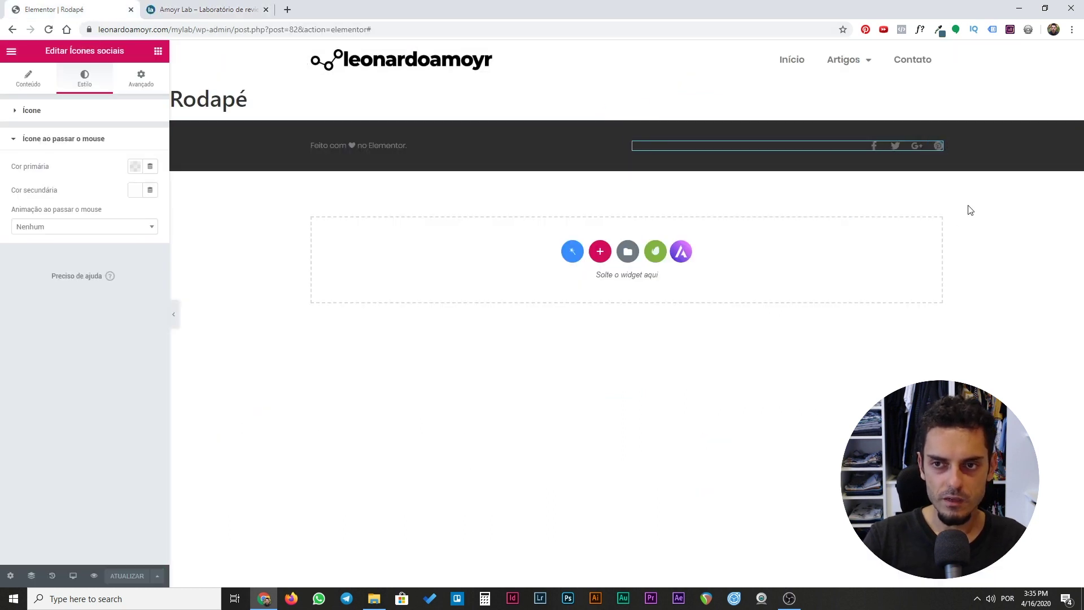
# Compare the Artigos submenu arrow on the home page with the one on the Notificações Push article page.
pyautogui.click(231, 7)
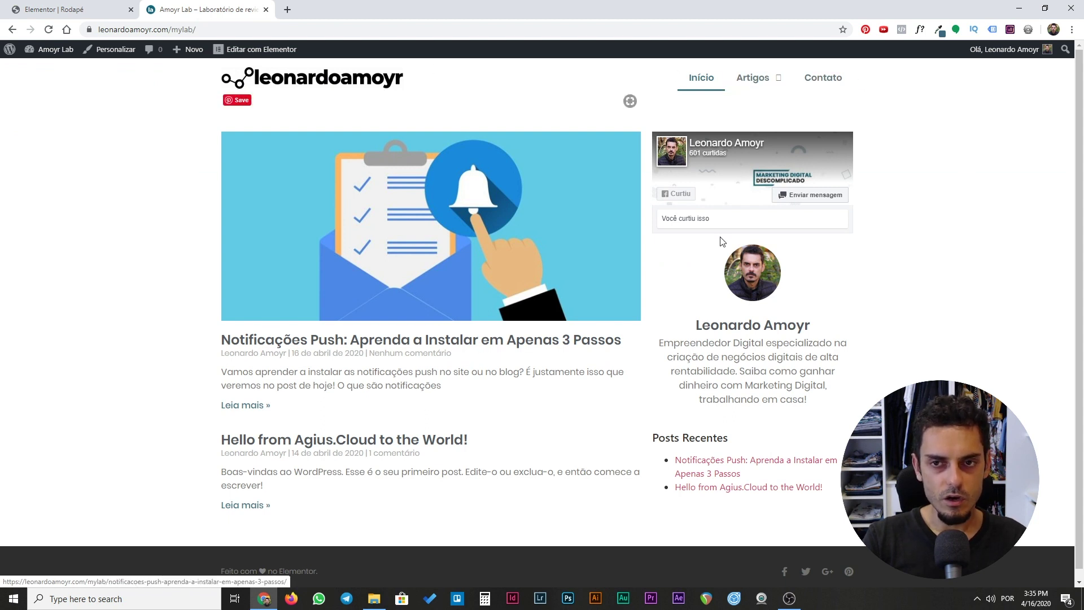
pyautogui.moveTo(769, 81)
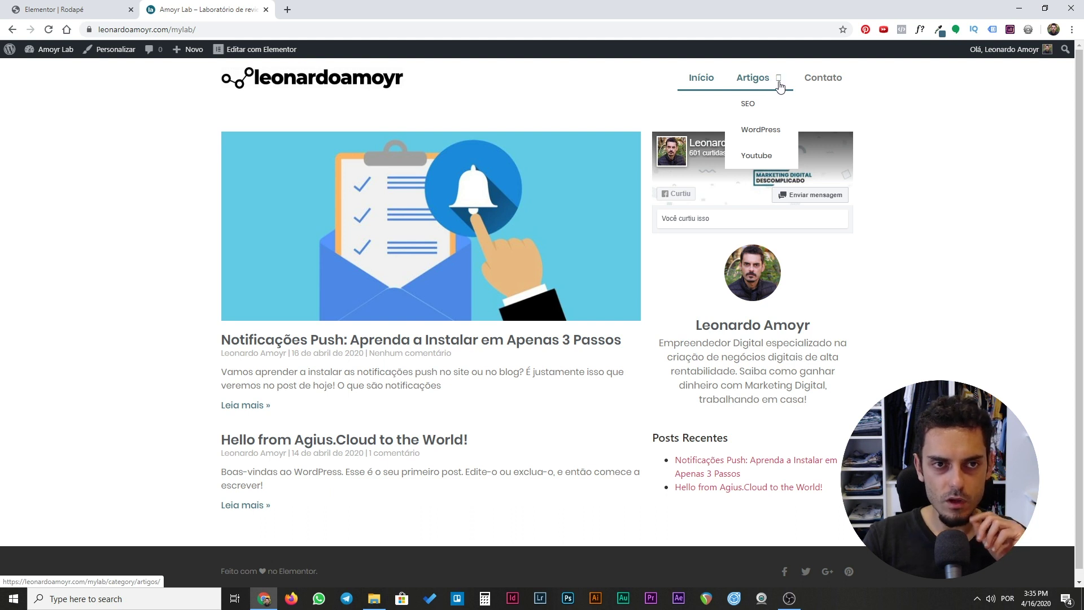
pyautogui.click(762, 91)
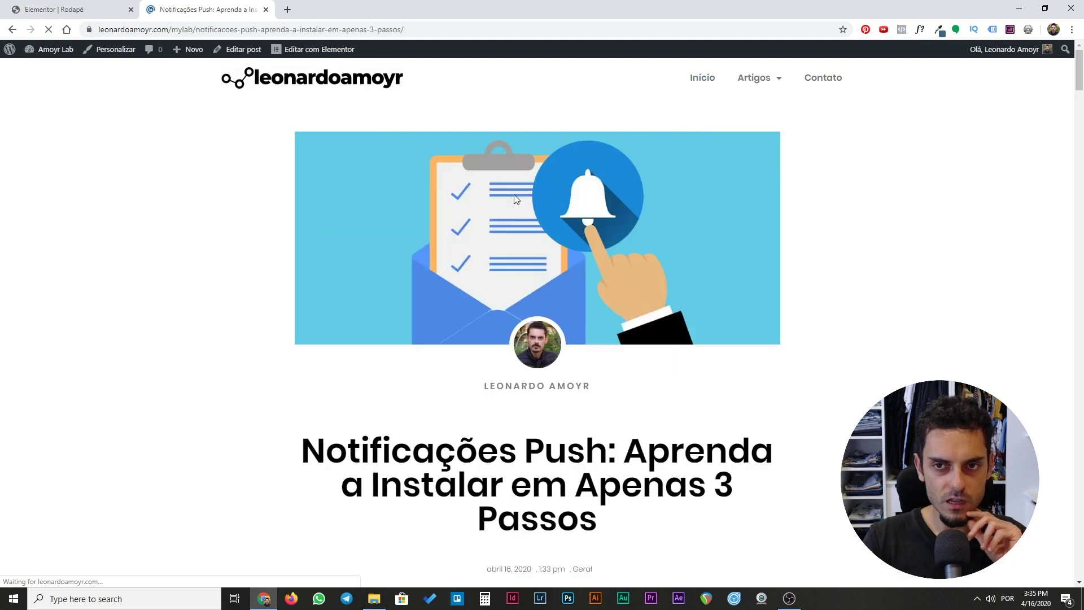
pyautogui.moveTo(784, 85)
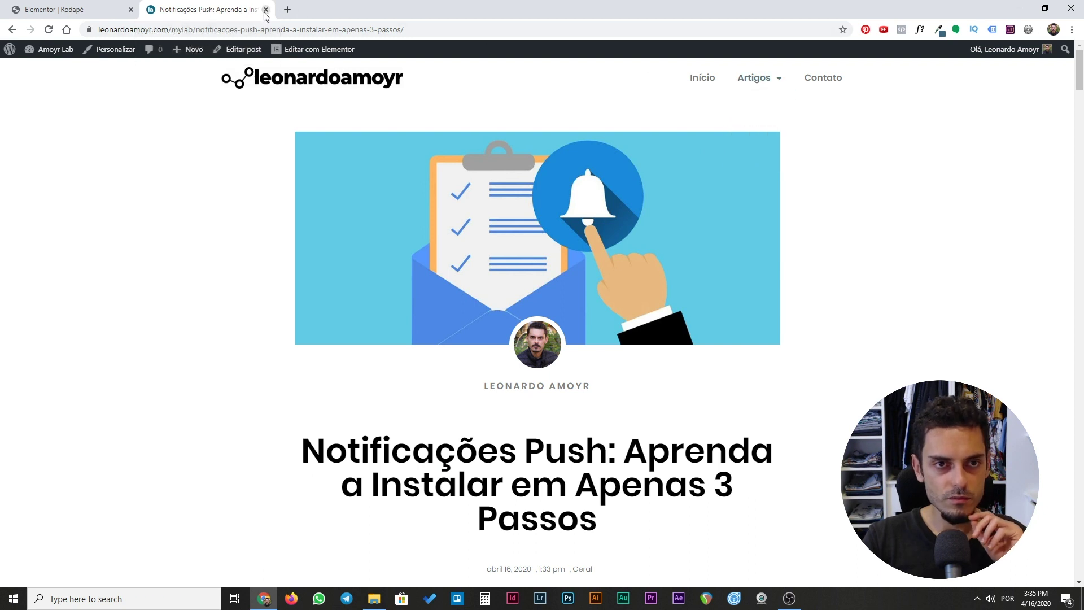
# Close the Rodapé editor, open the Cabeçalho header template from the article page in Elementor, and edit its Nav Menu widget.
pyautogui.click(131, 9)
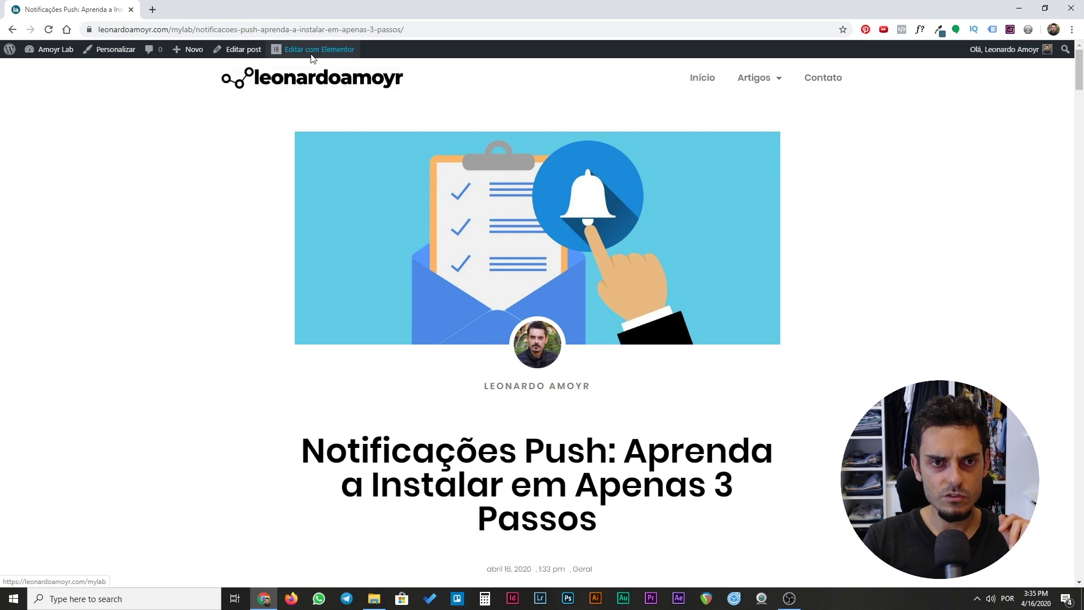
pyautogui.moveTo(312, 52)
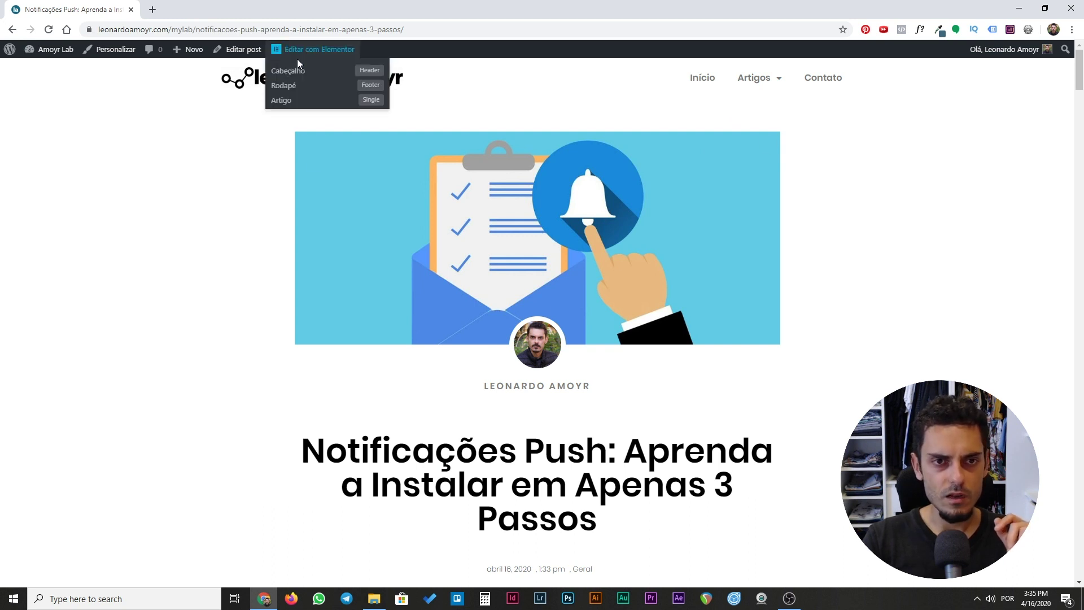
pyautogui.middleClick(288, 78)
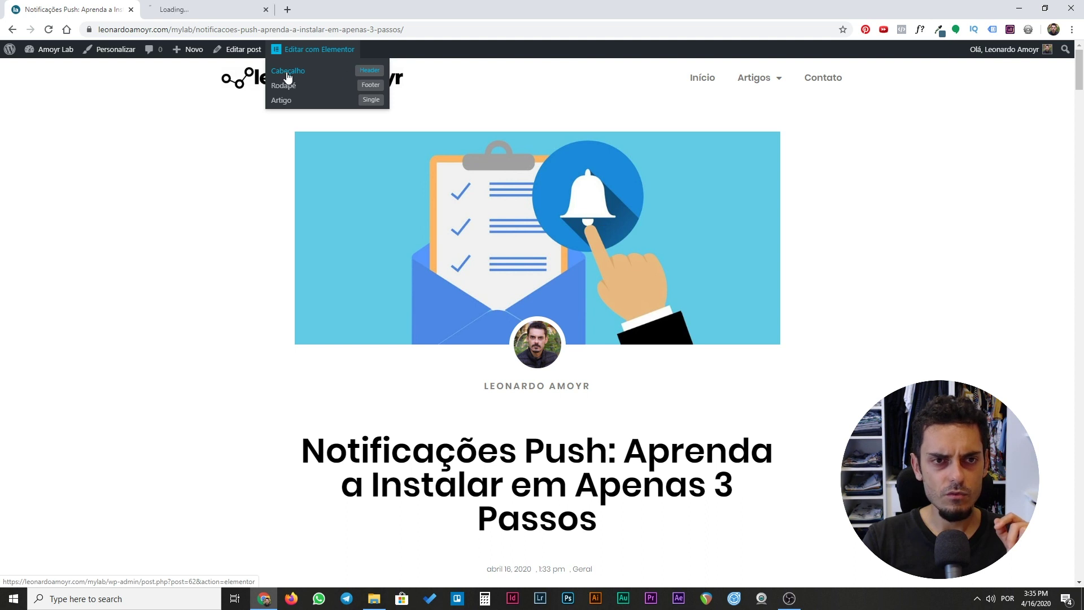
pyautogui.click(196, 8)
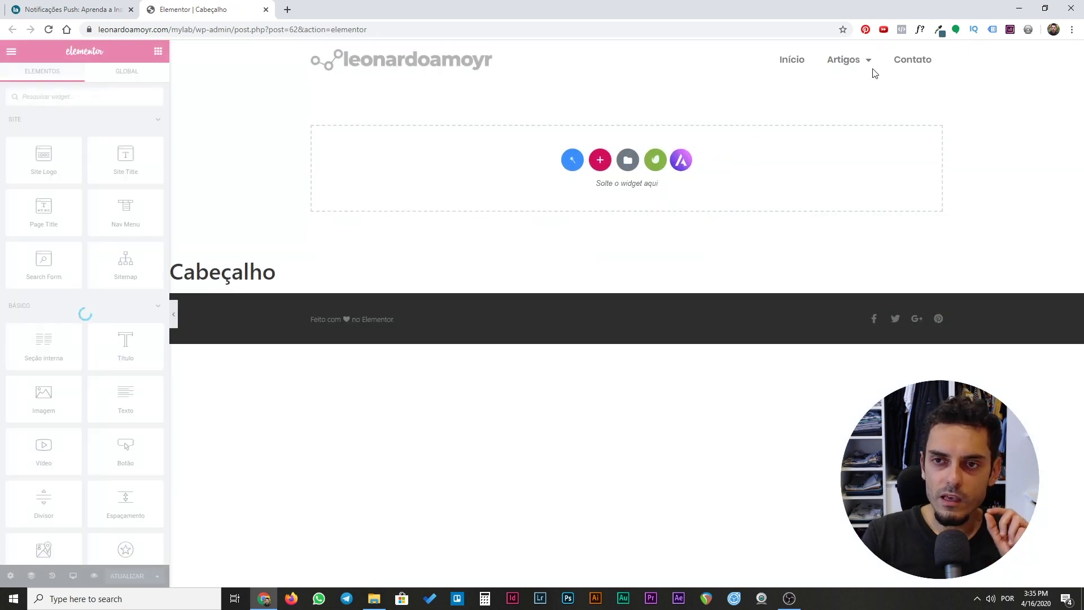
pyautogui.moveTo(871, 67)
pyautogui.rightClick(869, 67)
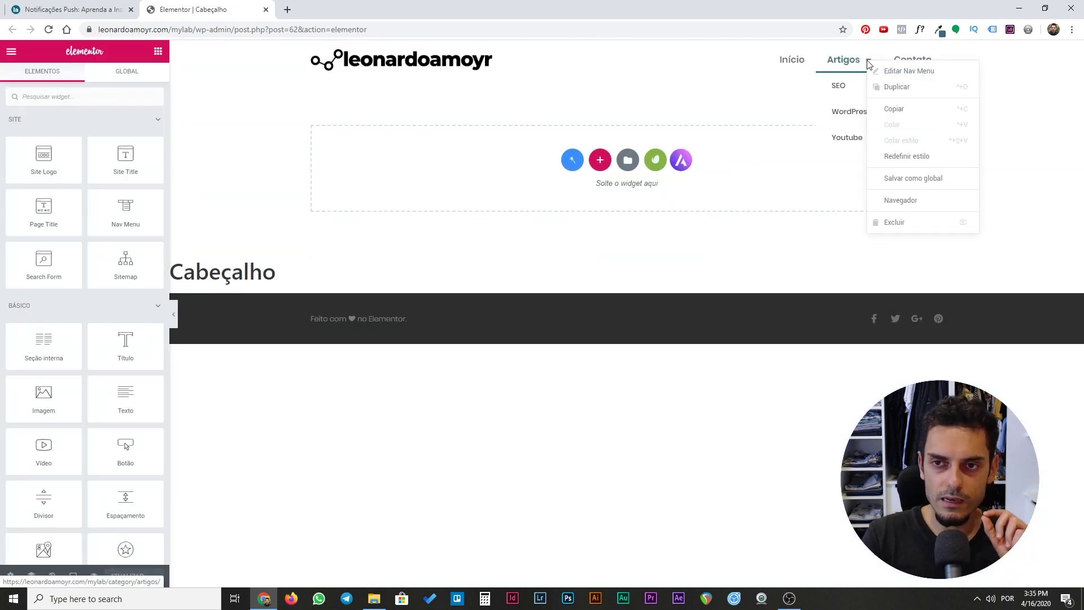
pyautogui.click(881, 75)
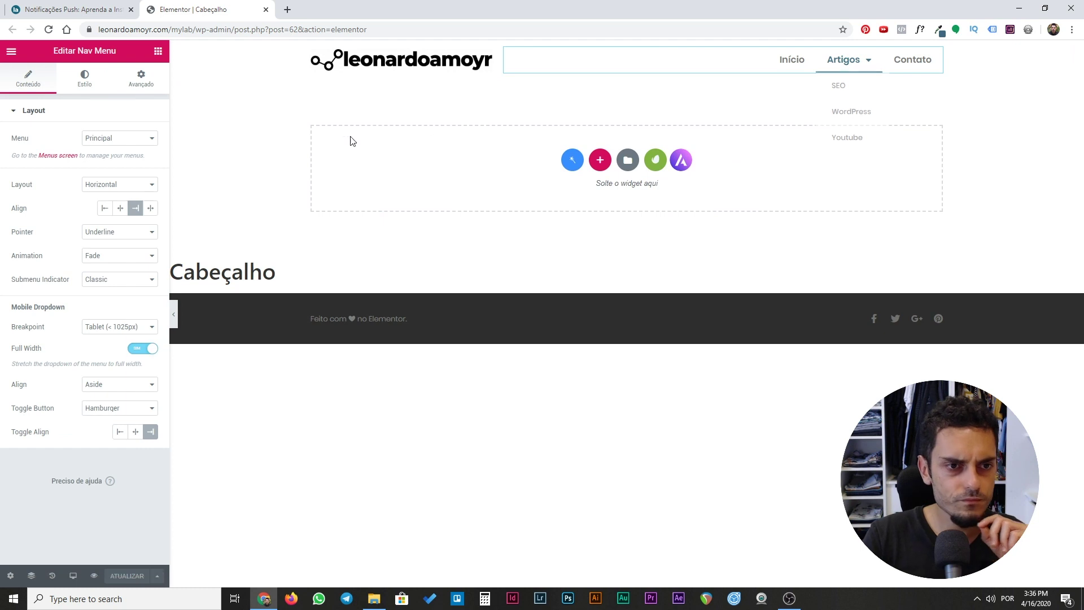
# Try the Overline pointer on the header's navigation menu, and set the pointer back to Underline.
pyautogui.click(98, 233)
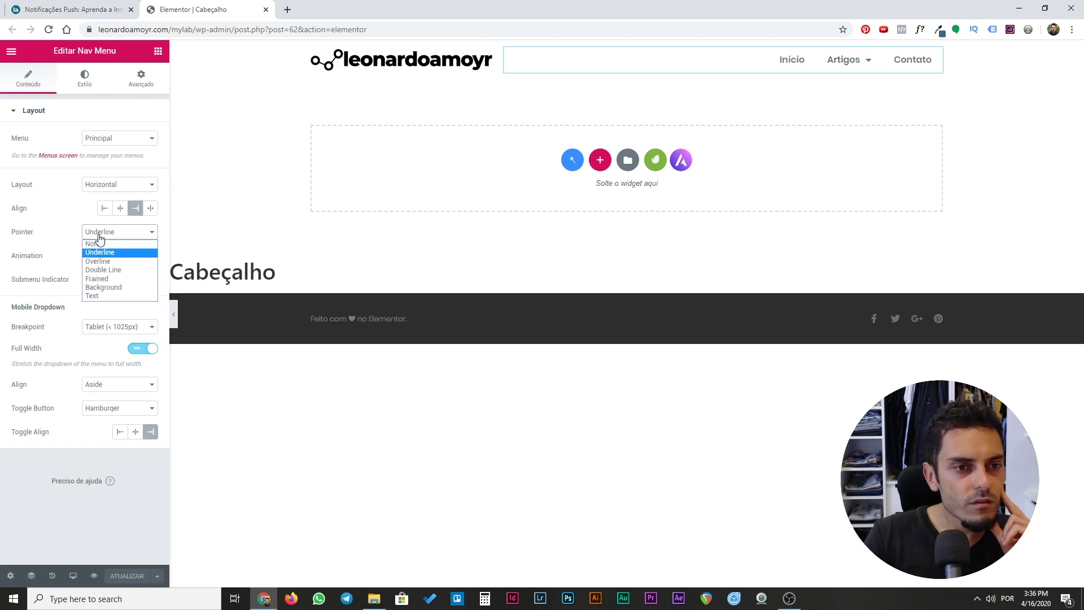
pyautogui.click(103, 260)
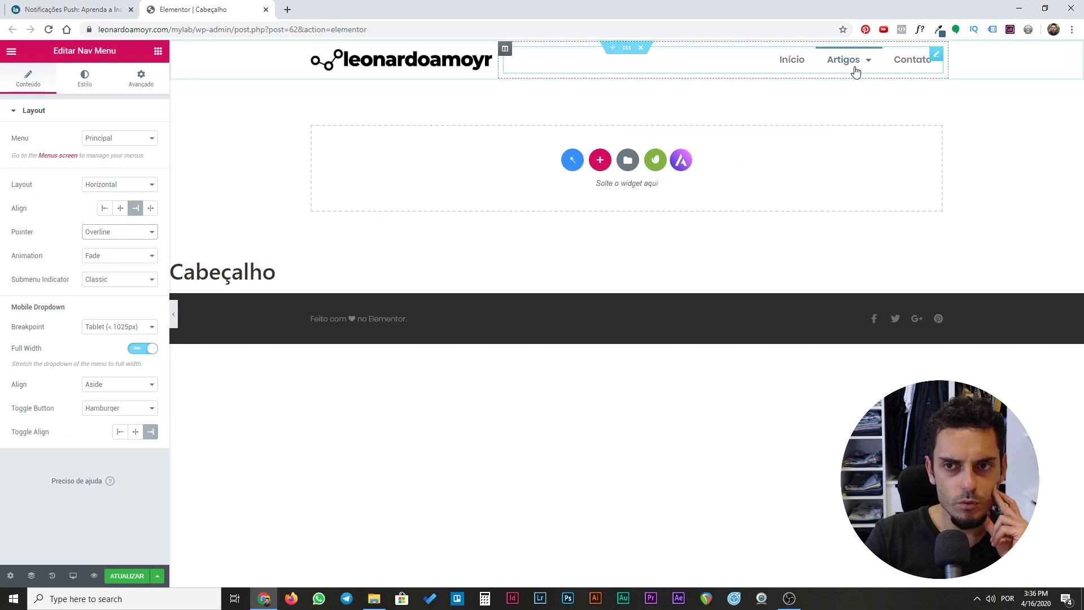
pyautogui.moveTo(871, 66)
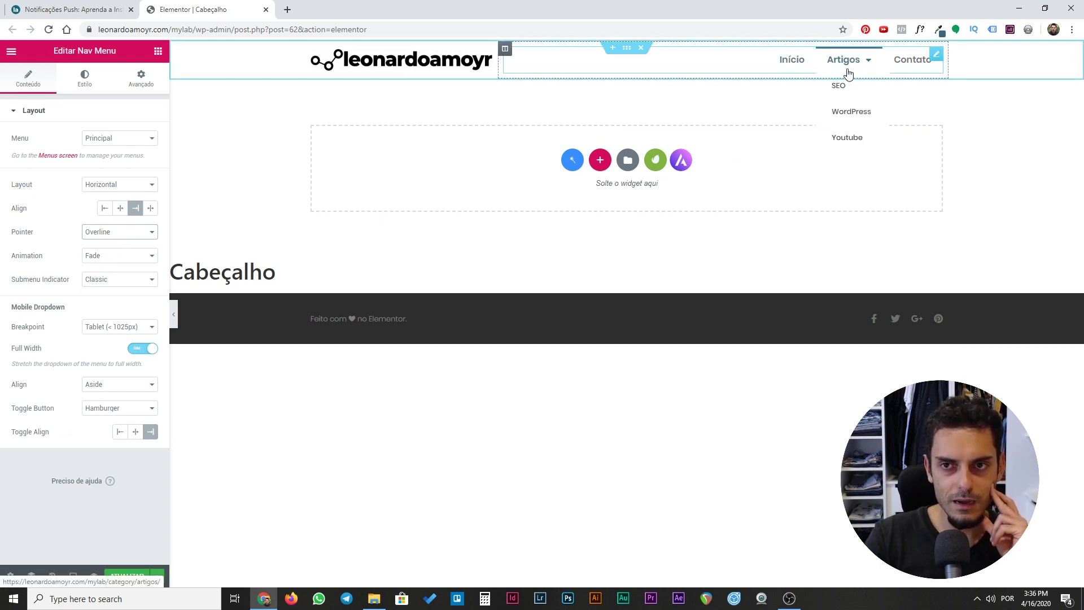
pyautogui.click(116, 231)
pyautogui.click(107, 248)
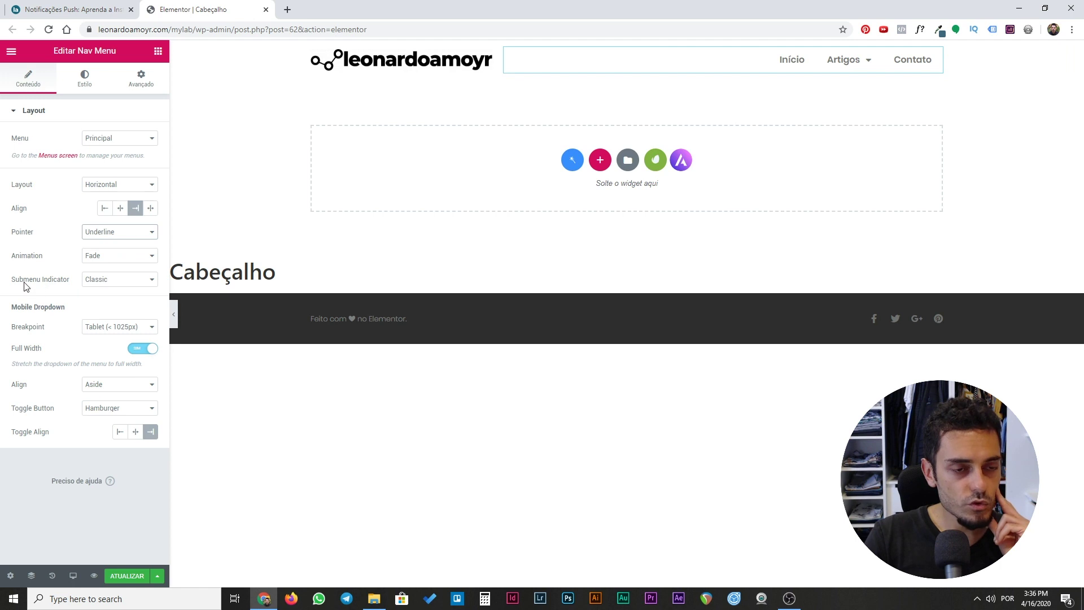
# Open the Submenu Indicator choices for the header's navigation menu.
pyautogui.click(93, 282)
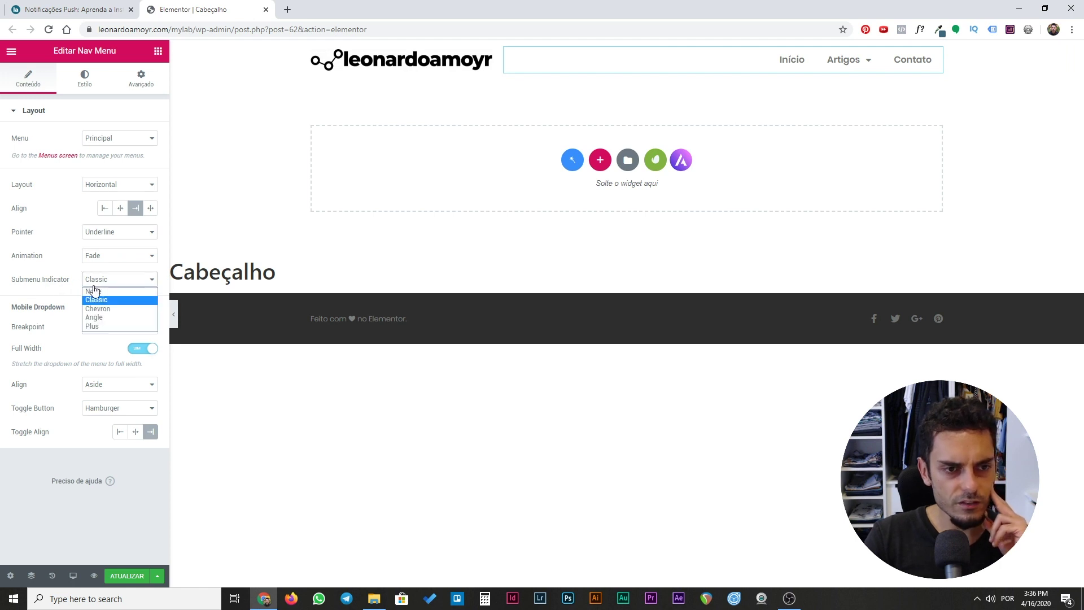